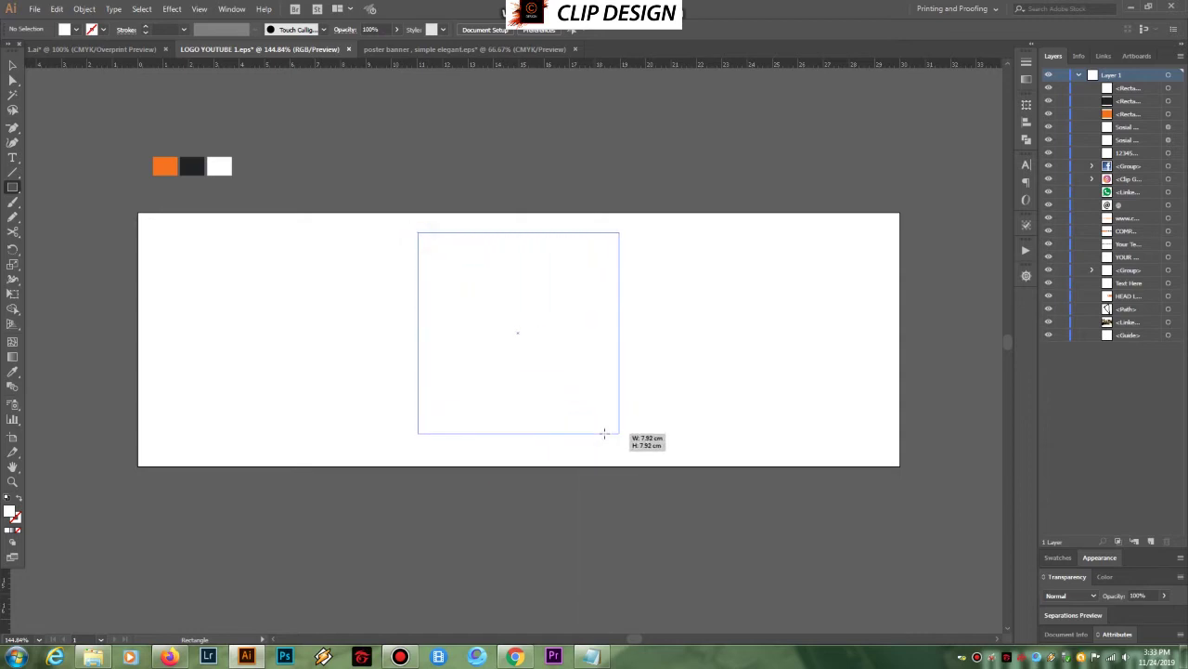
Rotate the white square 45 degrees into a diamond and move it slightly to the left on the artboard
left_click_drag(624, 227, 641, 345)
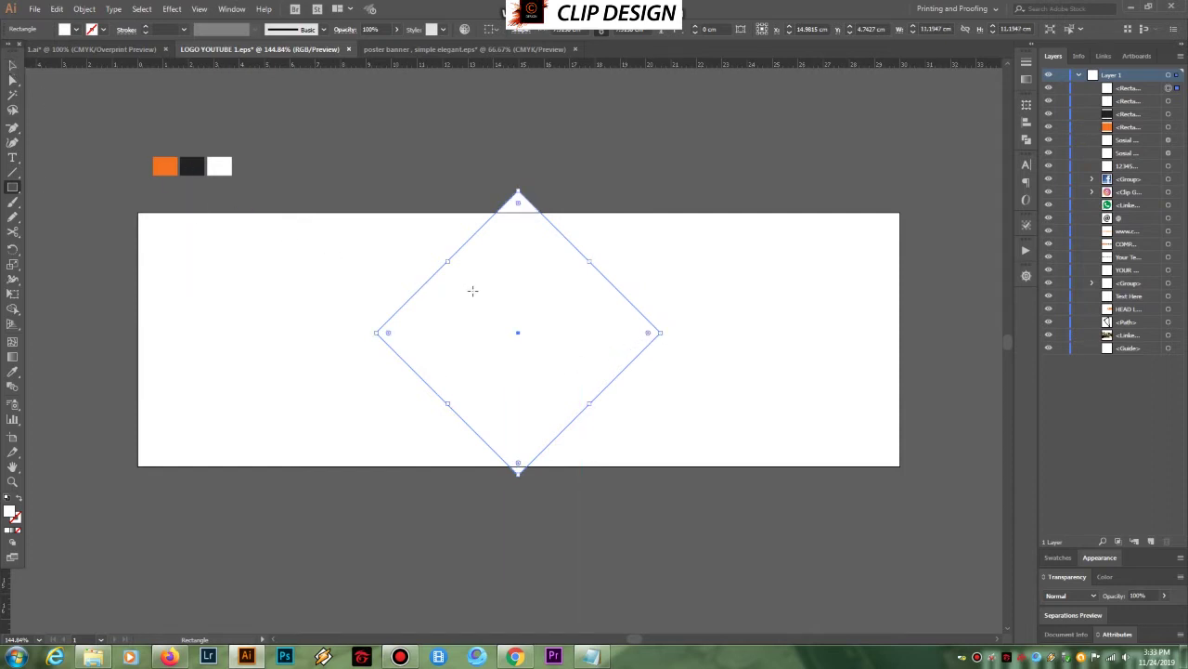
key("v")
left_click_drag(559, 311, 522, 315)
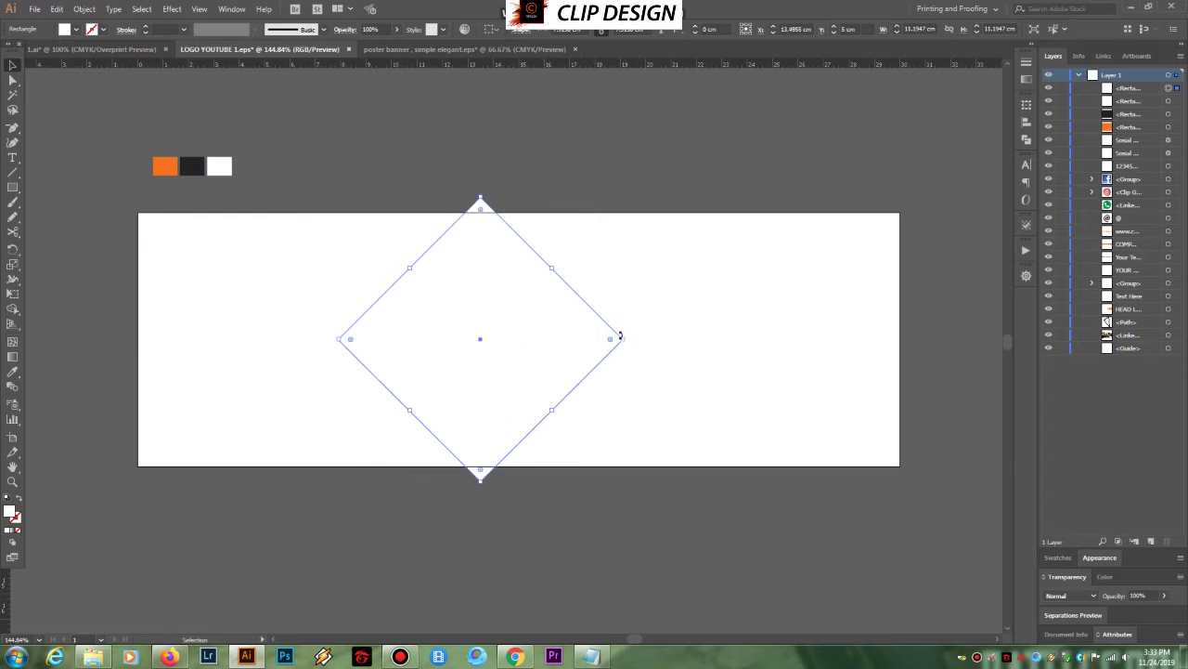
Enlarge the white diamond to about 12.6 cm and place it over the artboard's left half at about X 8.93, Y 5 cm
left_click_drag(624, 338, 480, 343)
left_click(598, 170)
left_click_drag(547, 360, 596, 331)
left_click(440, 309)
right_click(441, 303)
left_click(548, 129)
left_click(420, 295)
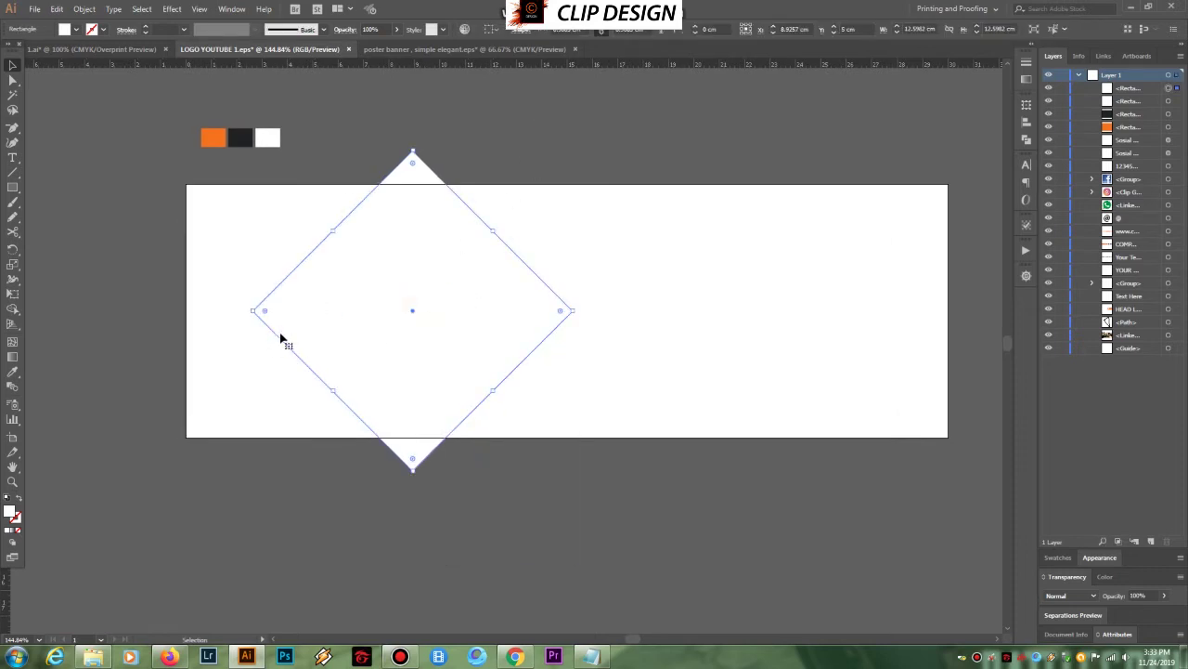
Fill the diamond with the orange of the sample square above the artboard using the Eyedropper
key("i")
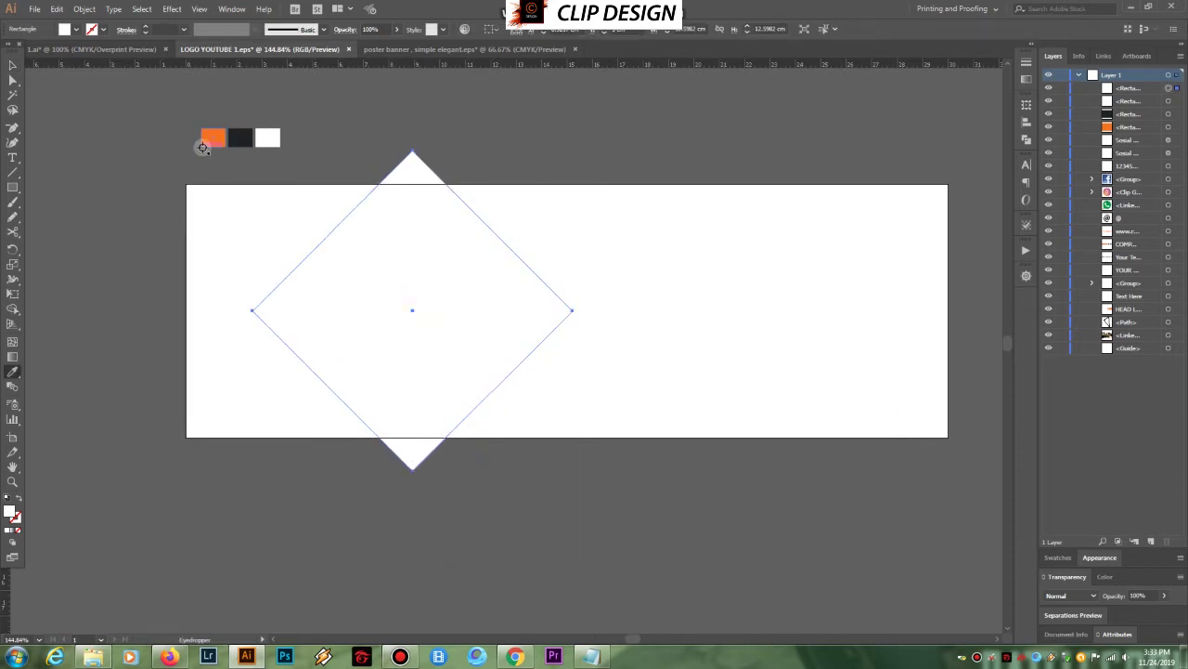
left_click(208, 138)
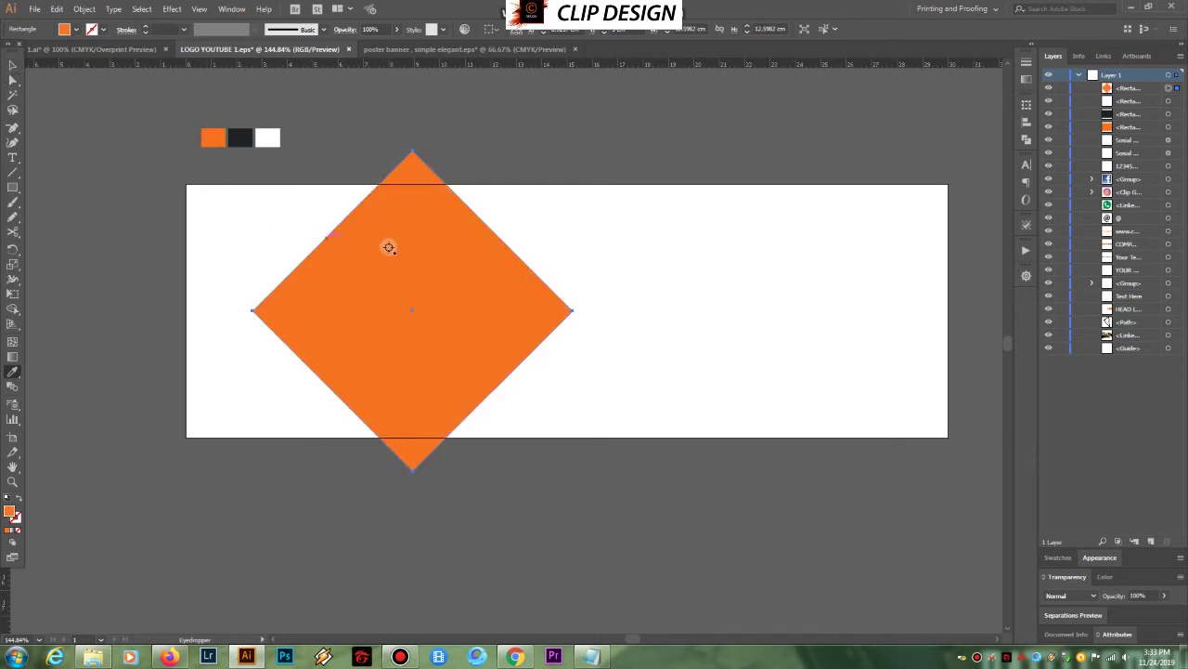
key("v")
left_click(607, 158)
left_click(473, 322)
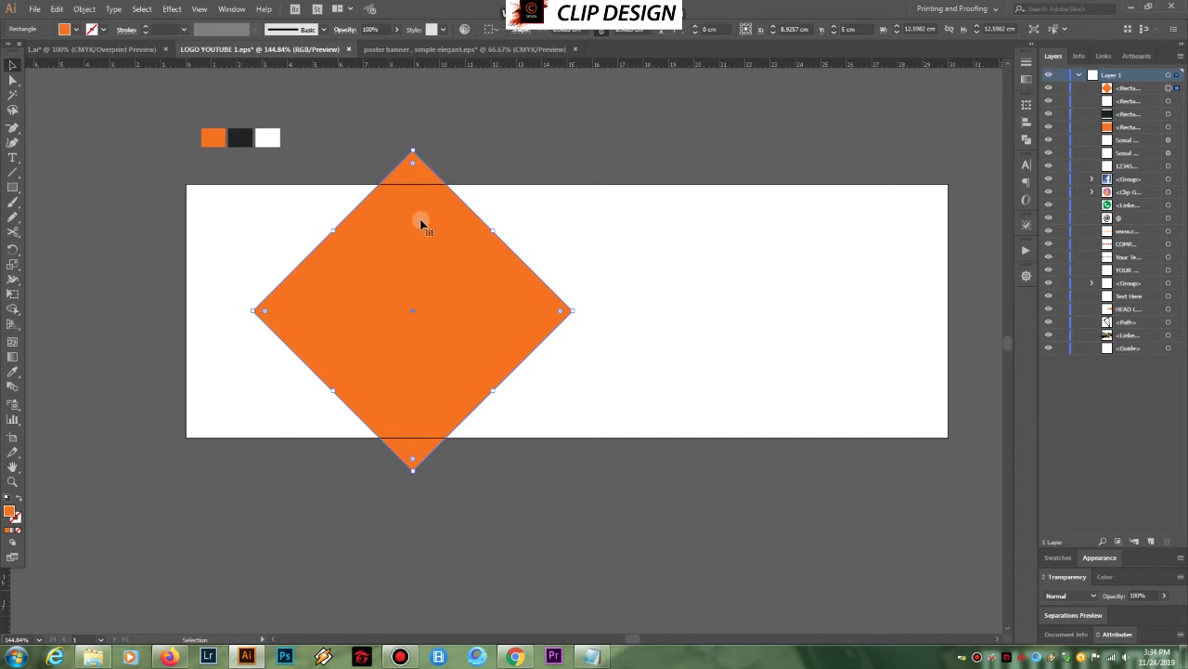
Round all corners of the orange diamond to a radius of about 0.54 cm
left_click_drag(413, 166, 414, 173)
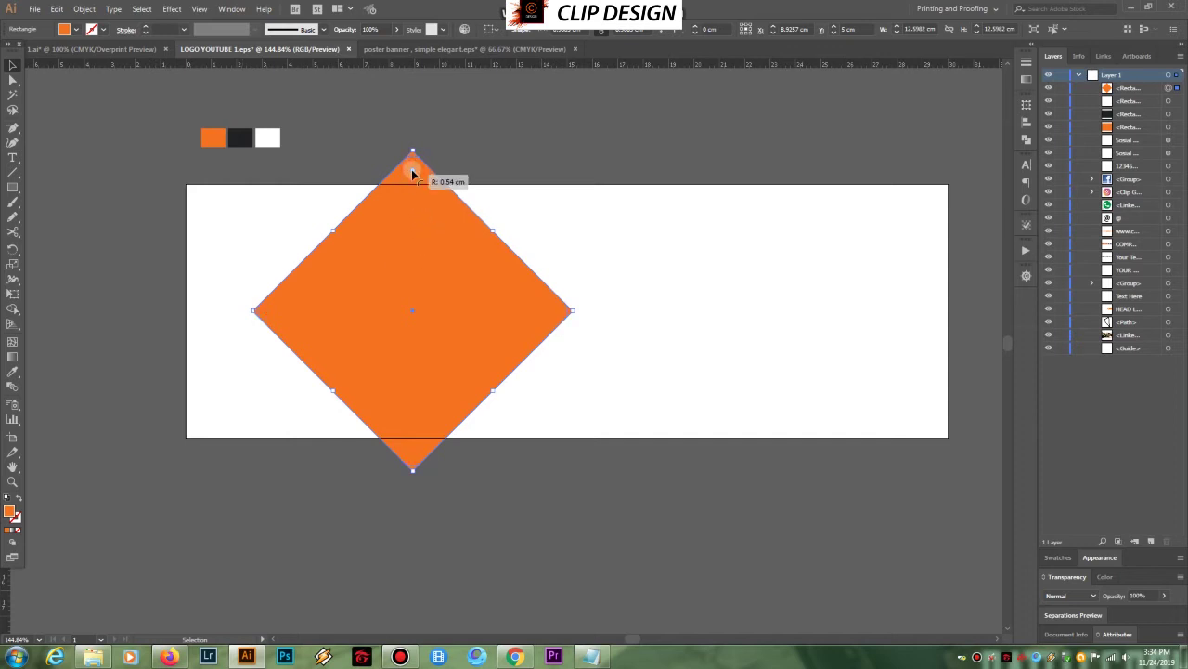
left_click_drag(413, 174, 414, 174)
left_click(551, 146)
left_click(447, 354)
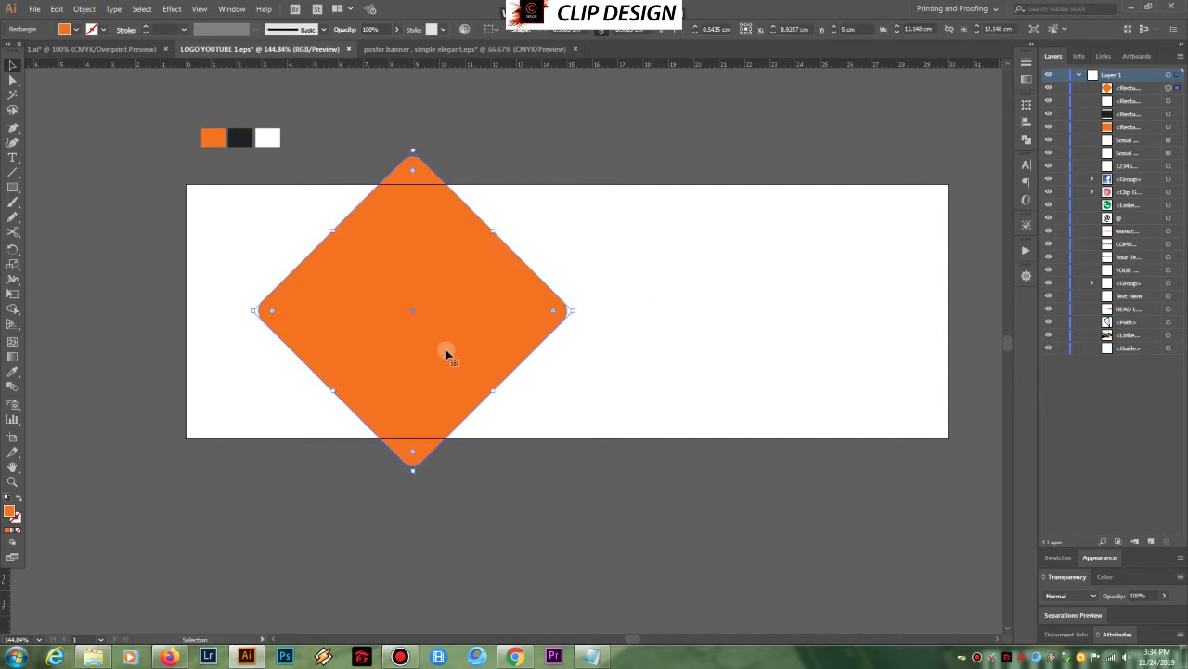
Duplicate the orange diamond, scale the copy down to about 10.77 cm and place it over the middle of the original
left_click_drag(447, 354, 511, 387)
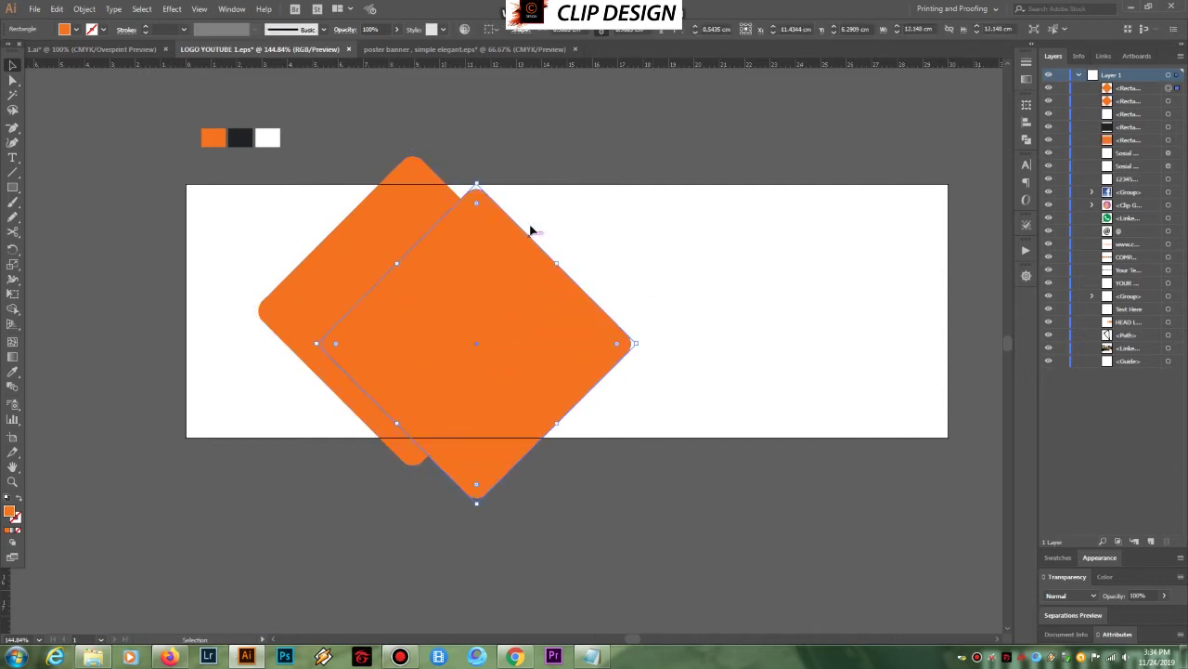
mouse_move(478, 186)
left_mouse_down()
mouse_move(483, 269)
mouse_move(489, 195)
left_mouse_up()
left_click_drag(507, 332, 446, 299)
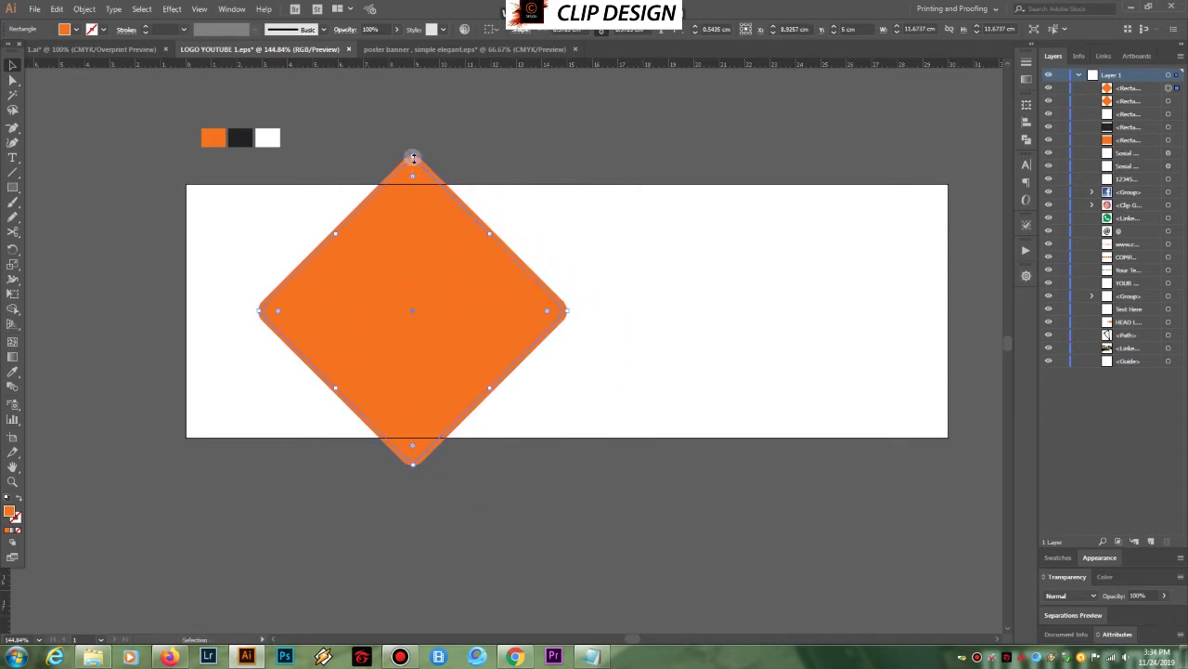
left_click_drag(443, 262, 449, 283)
Fill the smaller diamond with the dark colour of the sample square using the Eyedropper
left_click(418, 276)
key("i")
left_click(239, 137)
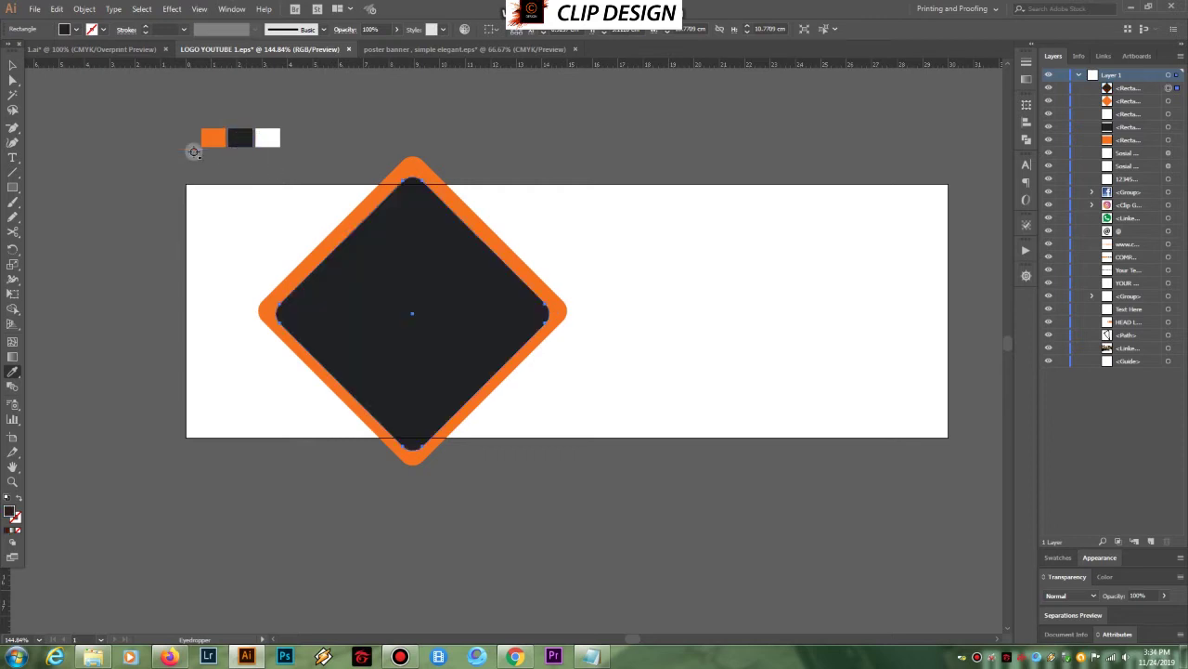
Align the centres of the dark and orange diamonds vertically with each other
left_click(10, 64)
left_click_drag(440, 154, 374, 253)
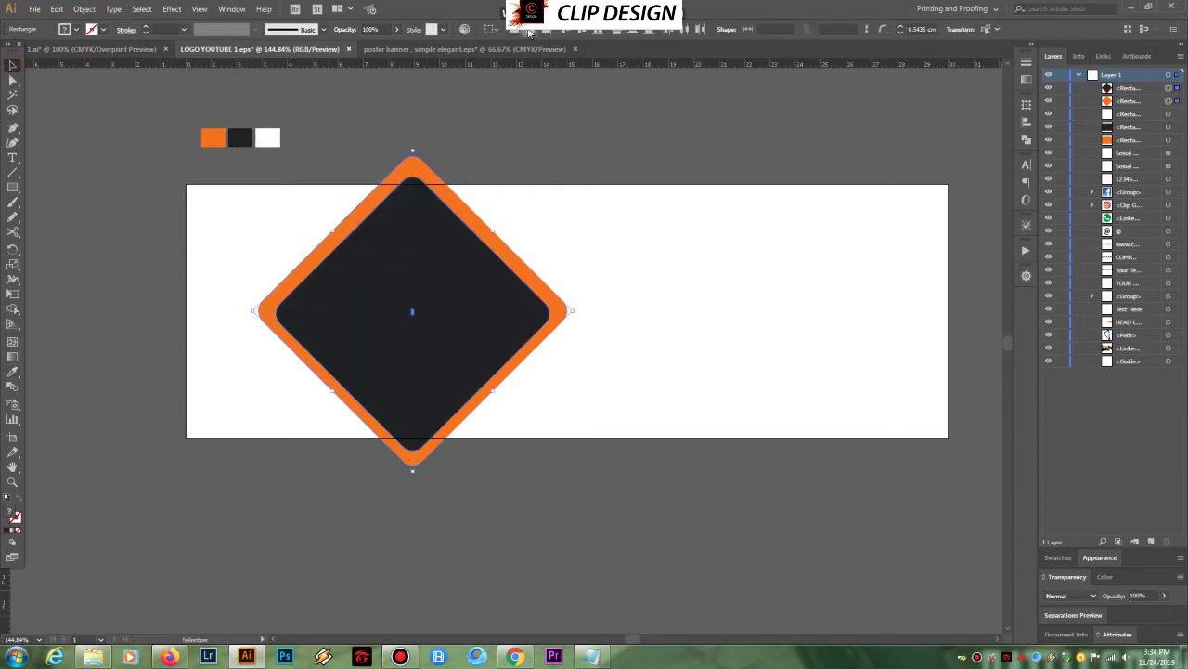
left_click(585, 35)
left_click(565, 448)
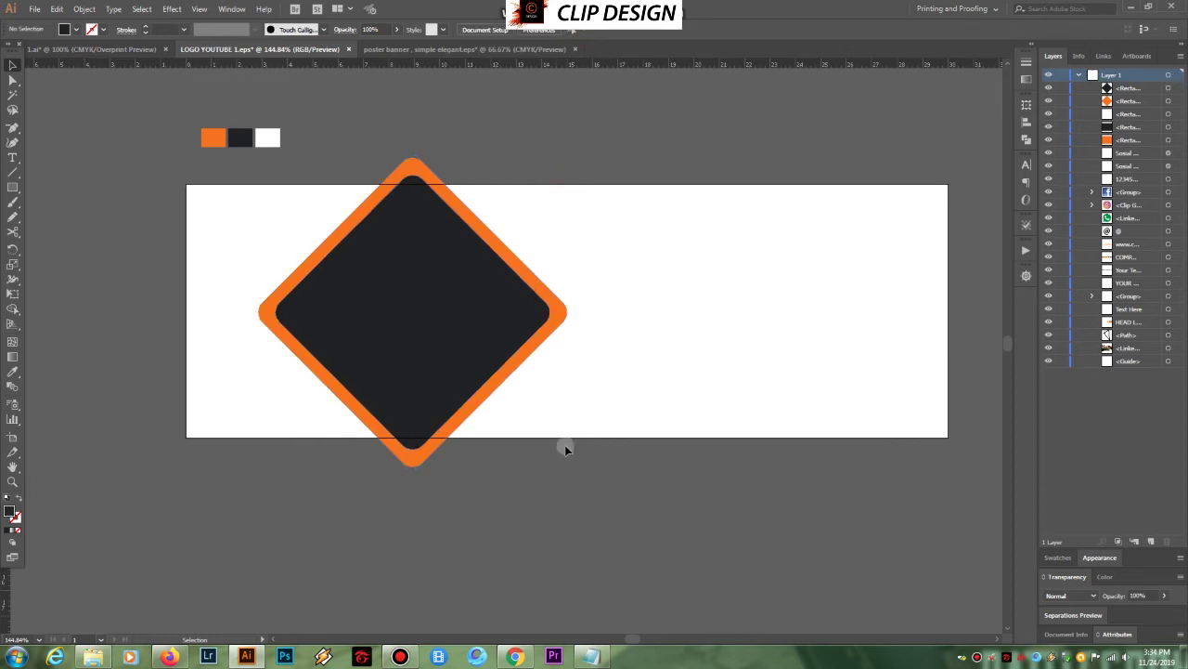
Shrink the dark diamond proportionally from its left corner to about 10.38 cm, widening the orange border on that side
left_click(441, 345)
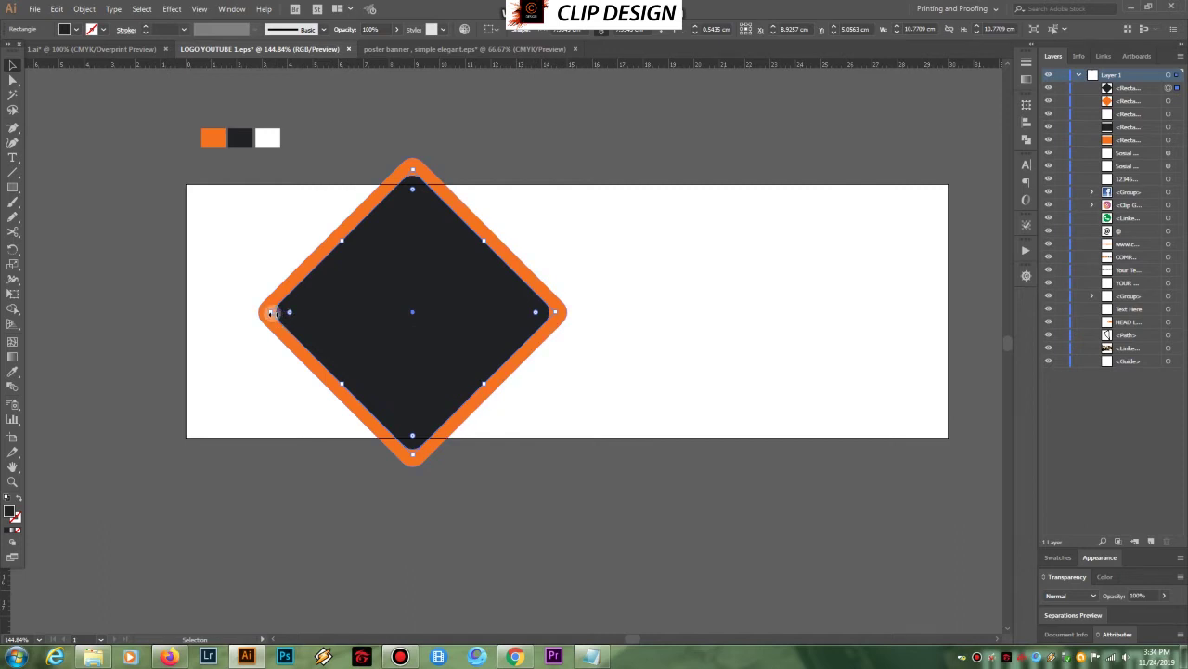
left_click_drag(271, 312, 284, 312)
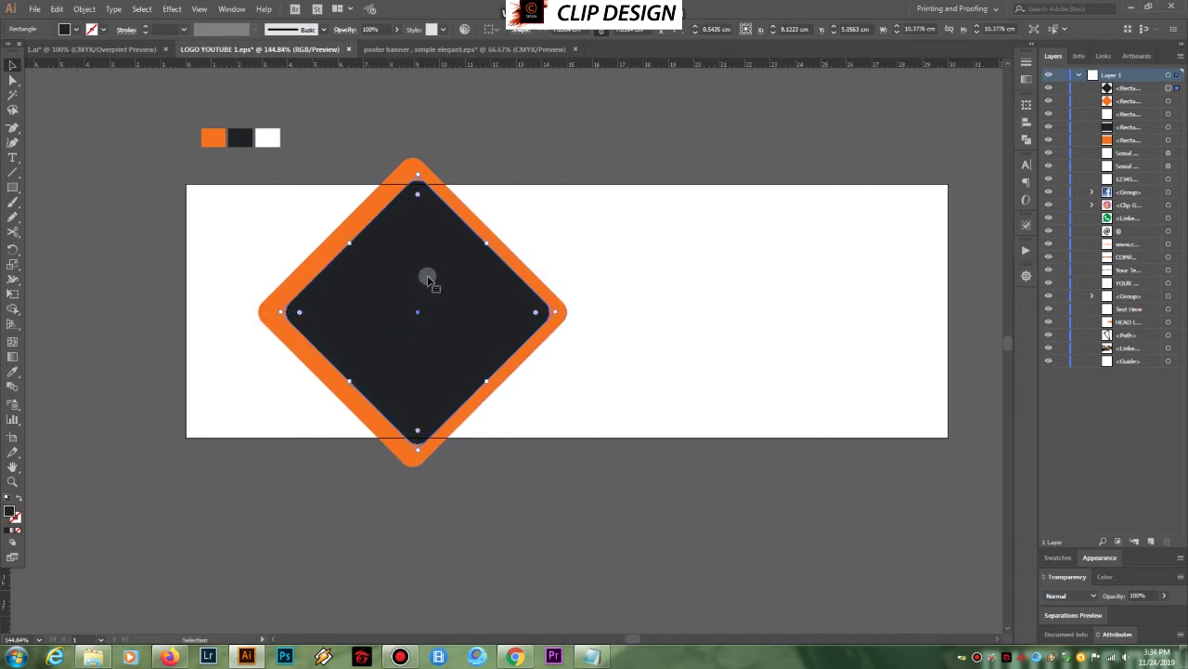
left_click(479, 219, "shift")
left_click(618, 170)
Draw a dark rectangle of about 21.07 by 10.14 cm from the diamonds' centre line to the artboard's right edge
left_click_drag(571, 480, 506, 469)
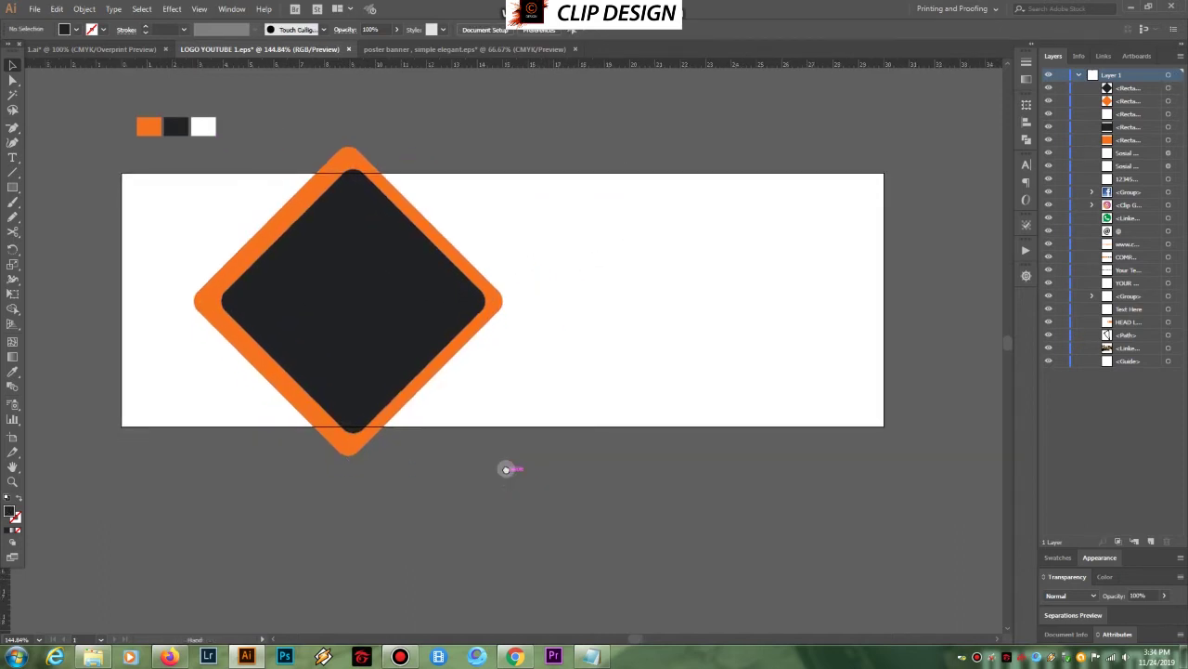
left_click(14, 186)
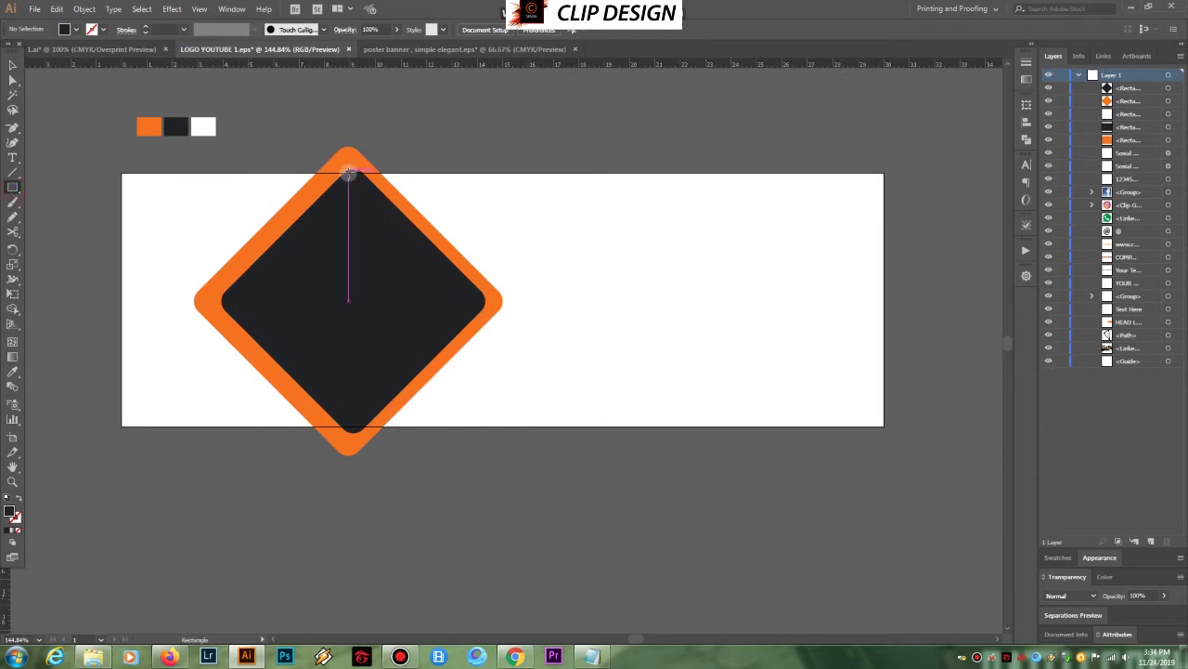
left_click_drag(349, 174, 883, 431)
left_click(11, 66)
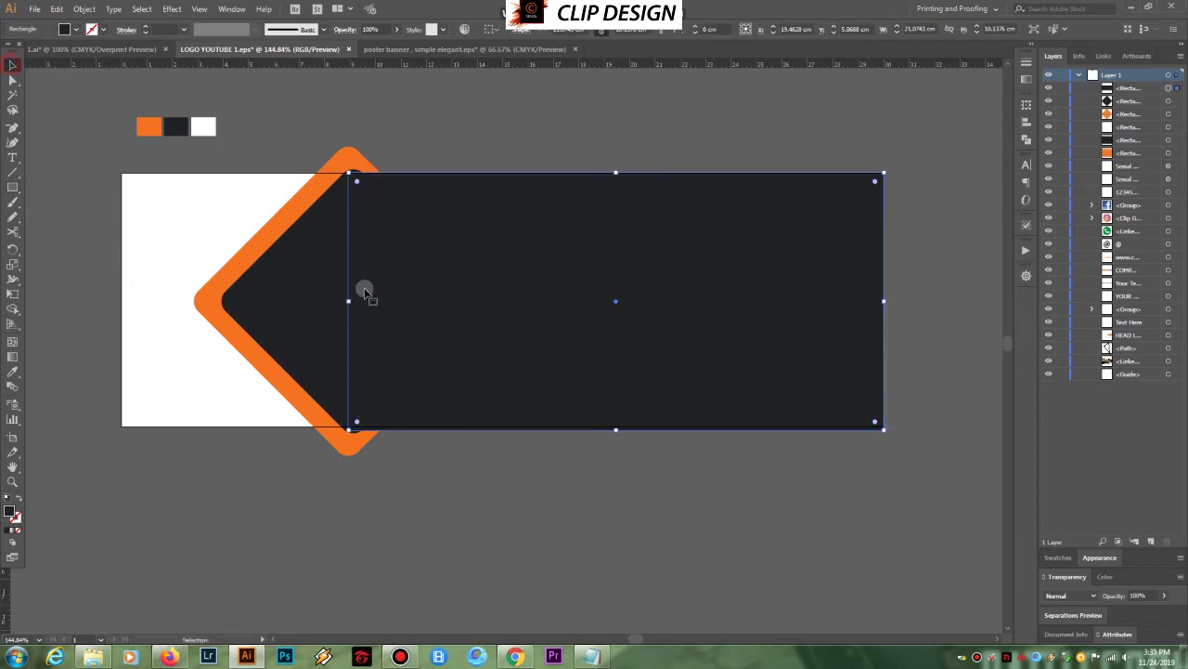
Send the dark rectangle to the back, behind the two diamonds
right_click(725, 303)
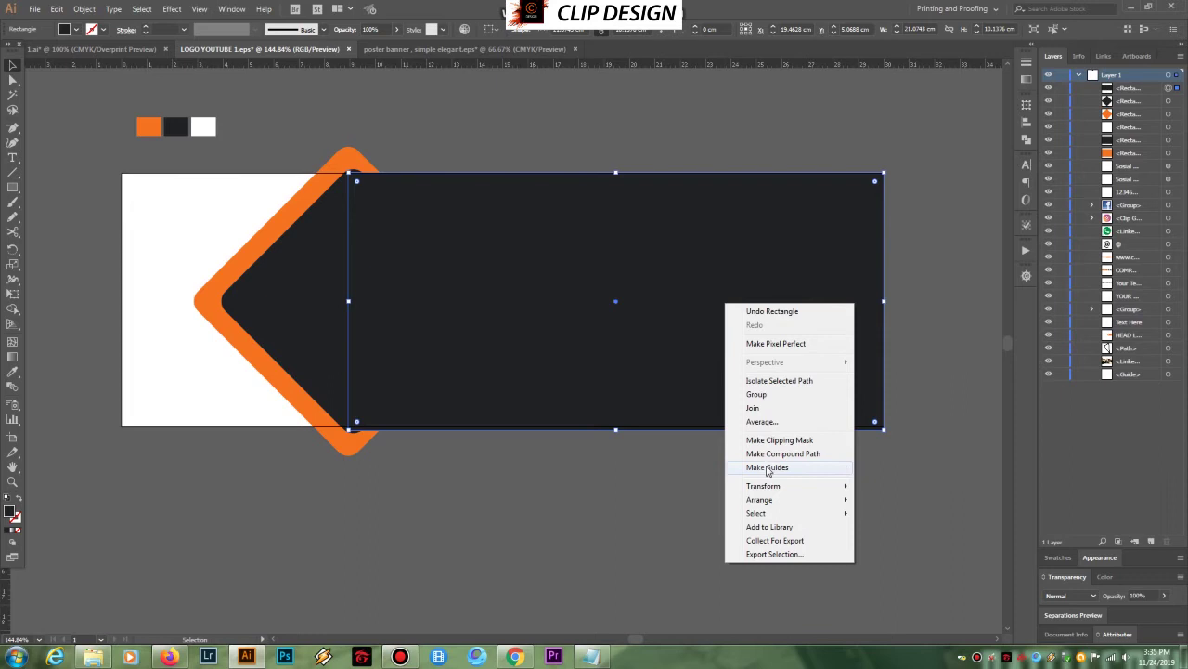
mouse_move(767, 506)
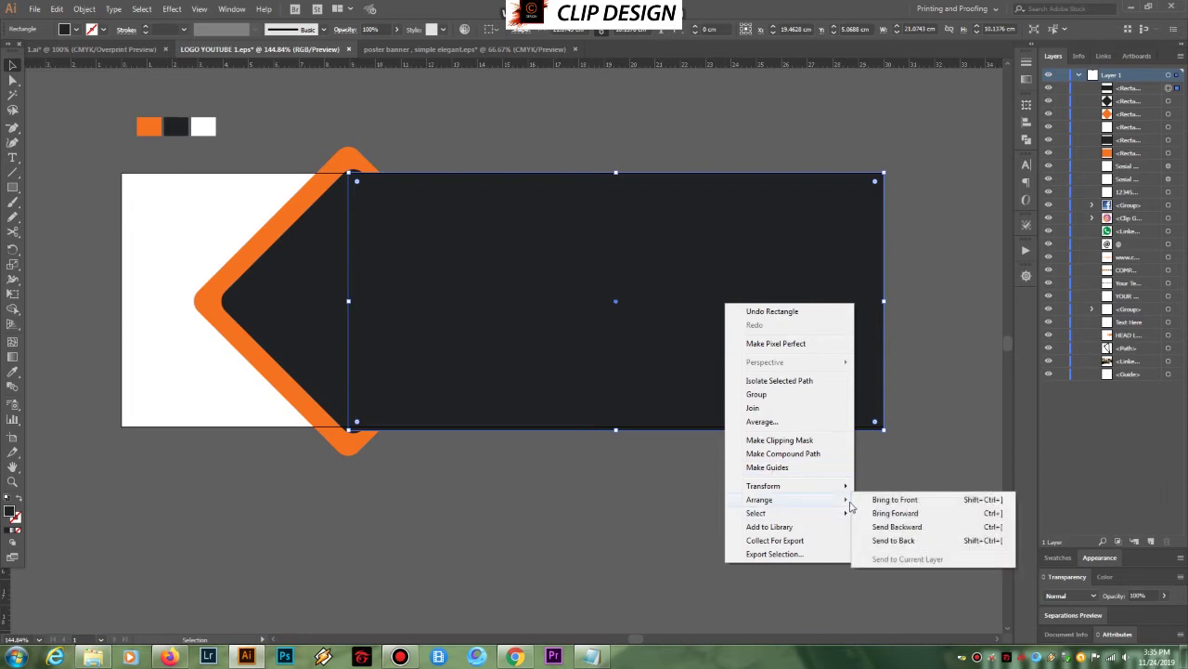
left_click(875, 542)
left_click(380, 159)
Trim the orange diamond with the dark diamond on top of it using Pathfinder, leaving the rectangle out of the selection
left_click(335, 229)
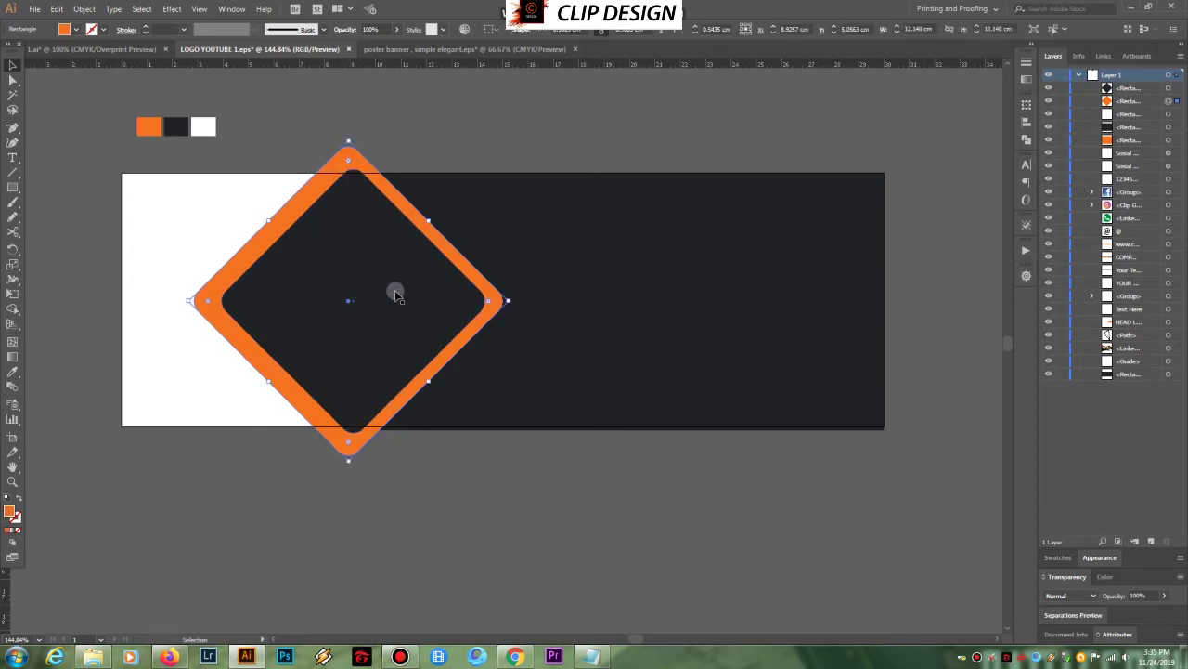
left_click(652, 324, "shift")
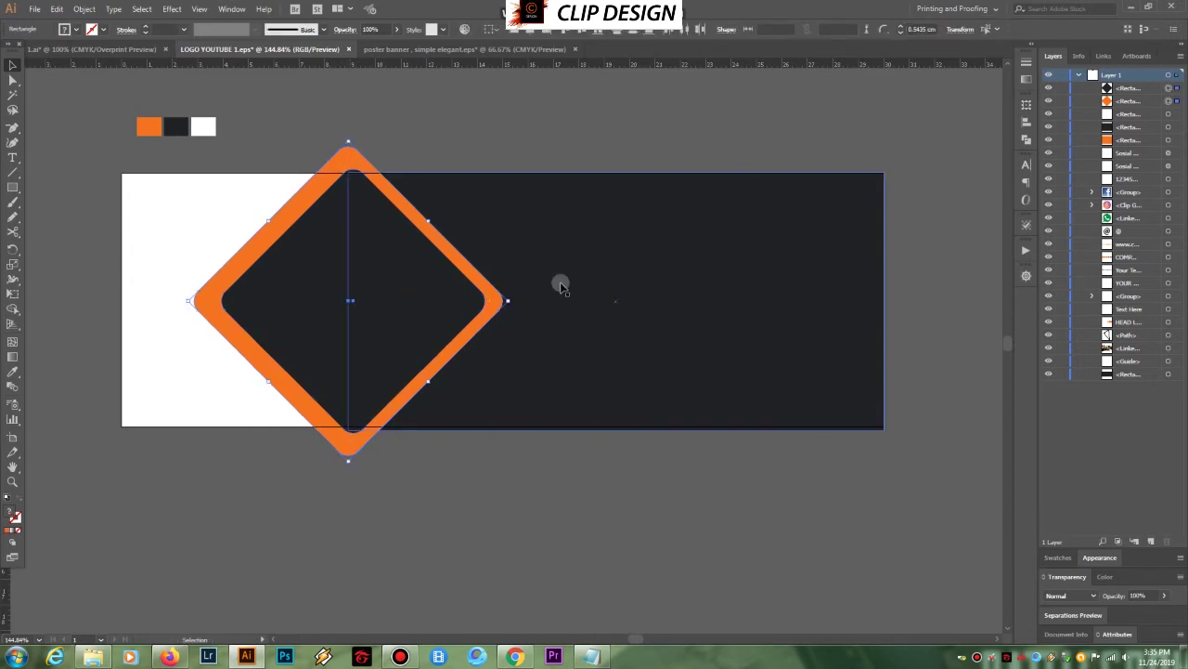
left_click(803, 172, "shift")
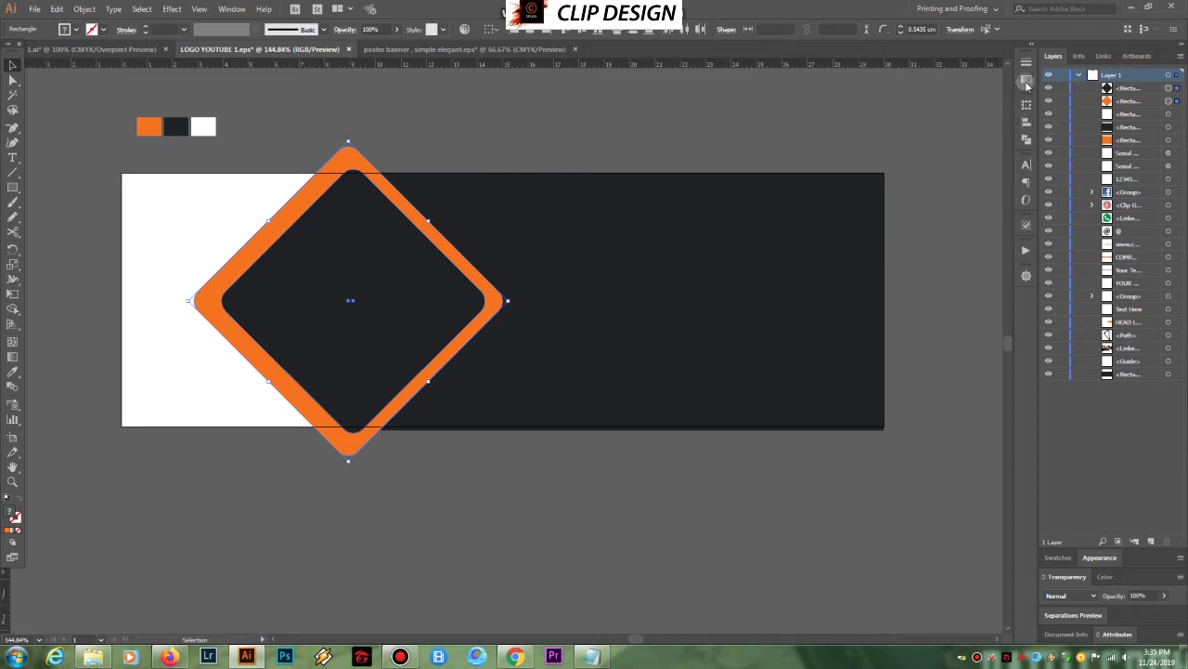
left_click(1026, 139)
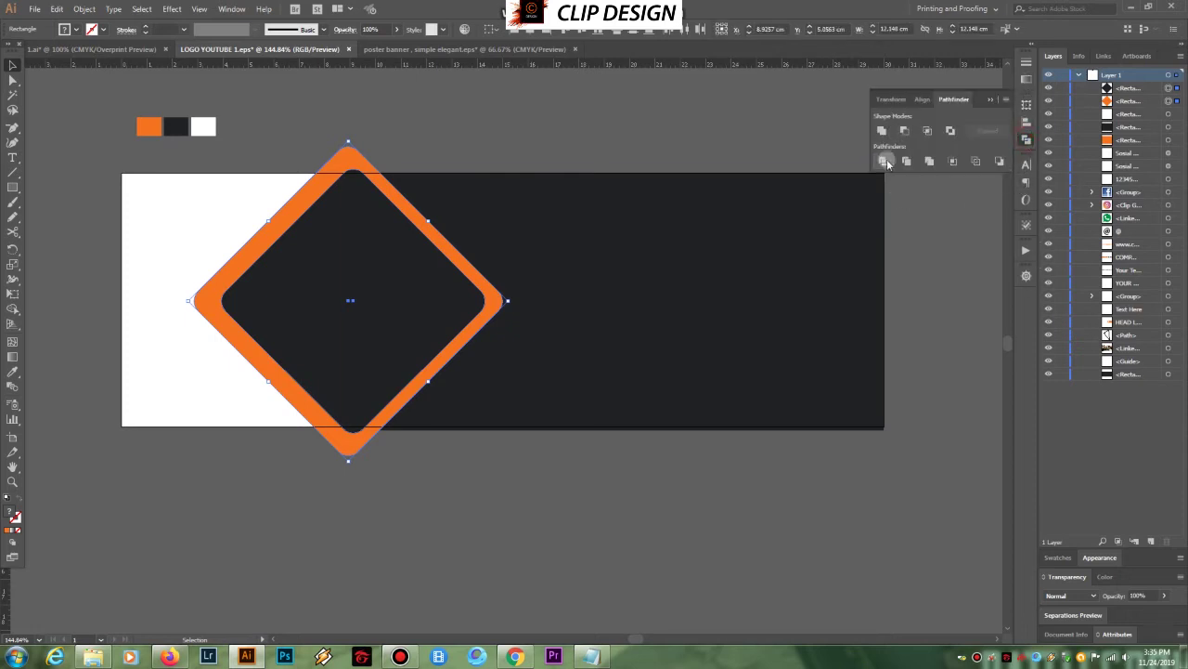
left_click(908, 161)
left_click(617, 128)
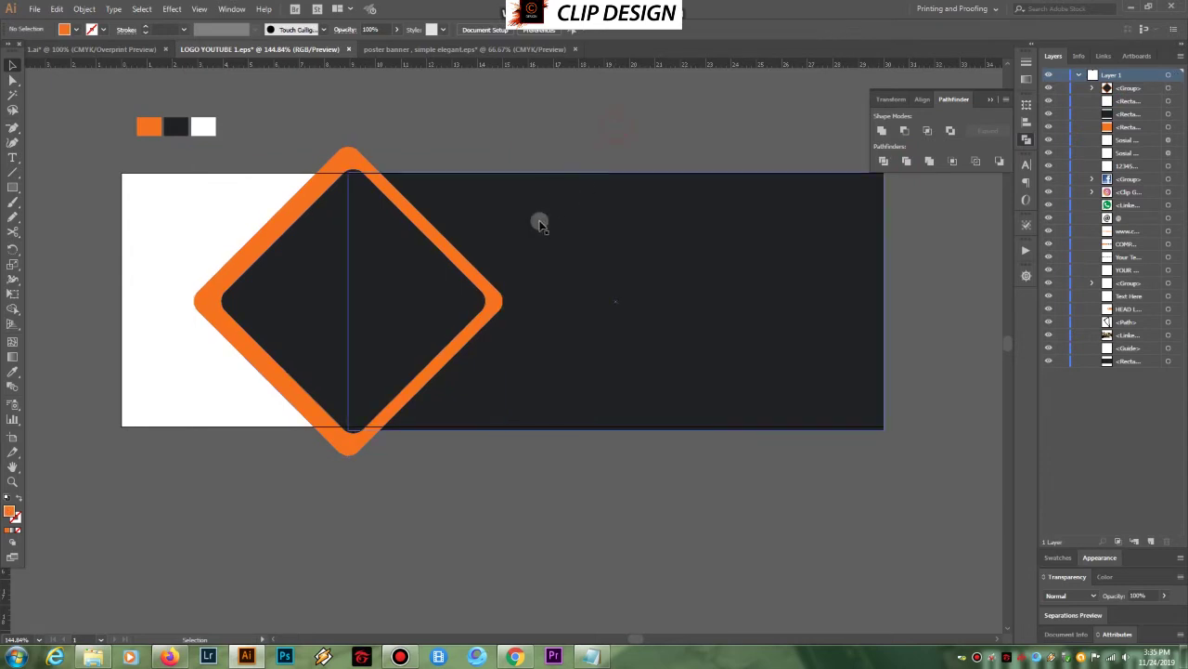
Ungroup the trimmed diamonds into a separate orange frame and dark diamond
left_click(296, 316)
right_click(391, 314)
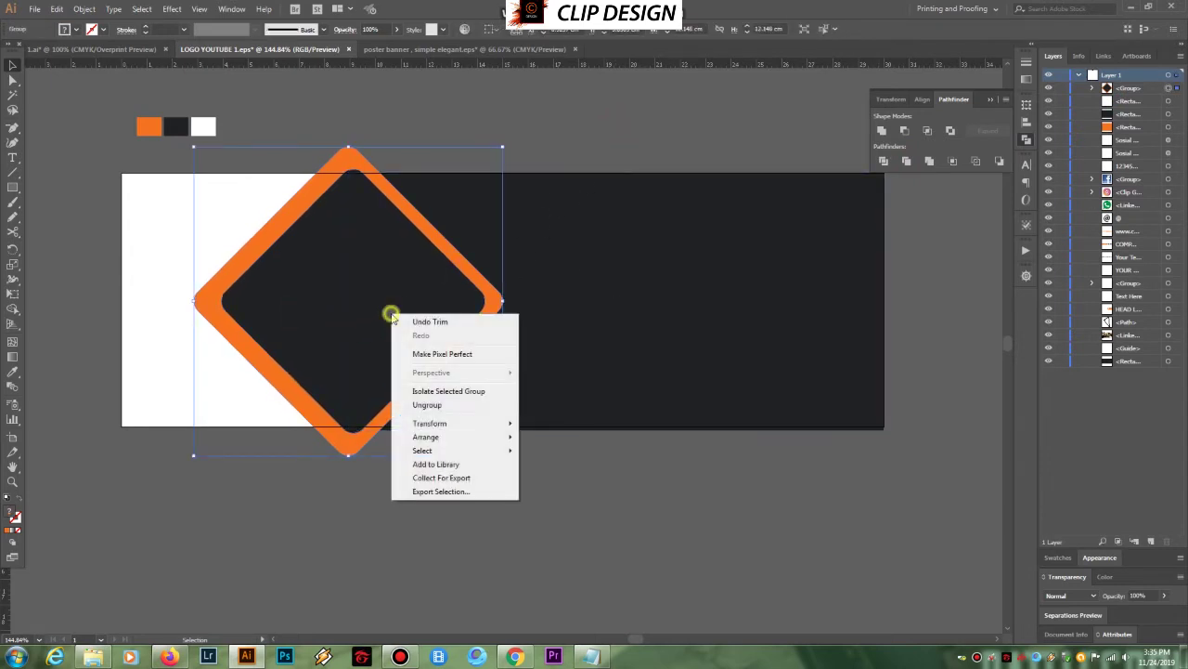
left_click(424, 405)
Trim the dark rectangle with the orange frame using Pathfinder
left_click(578, 347)
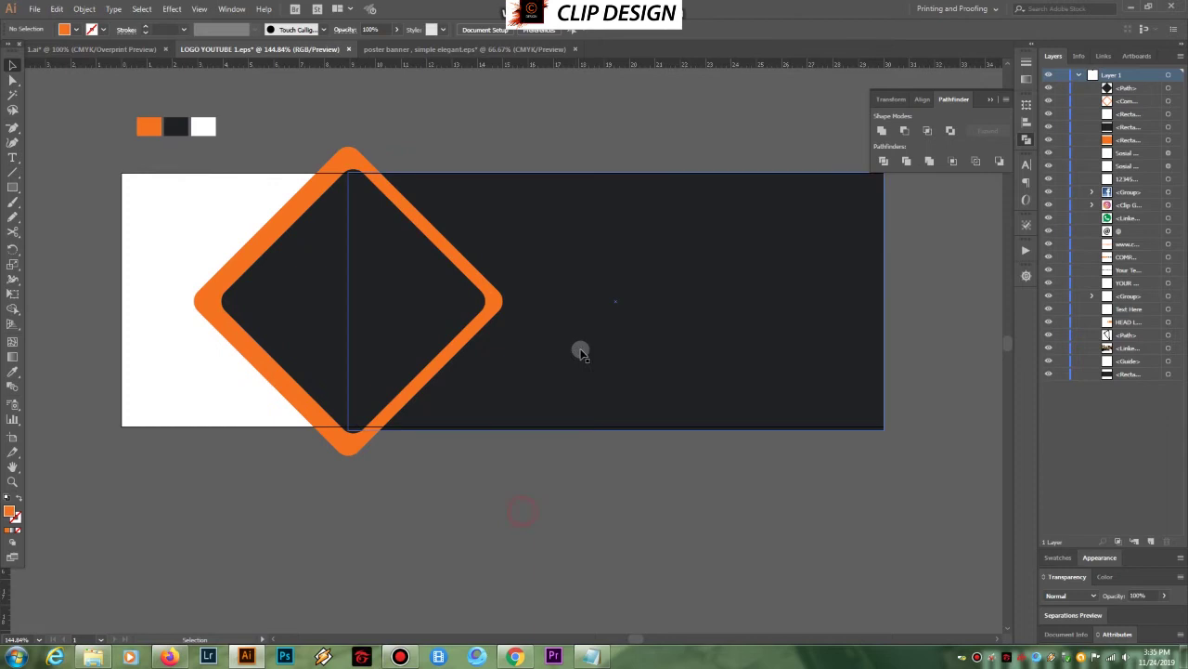
left_click(493, 295, "shift")
right_click(493, 295)
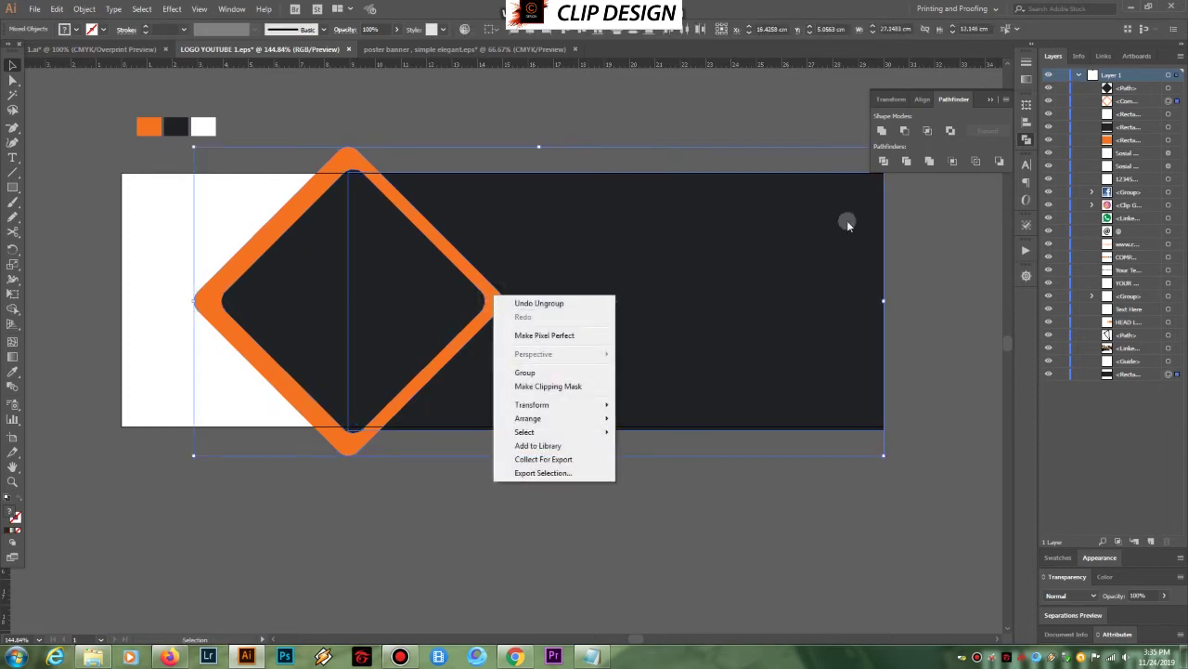
left_click(908, 160)
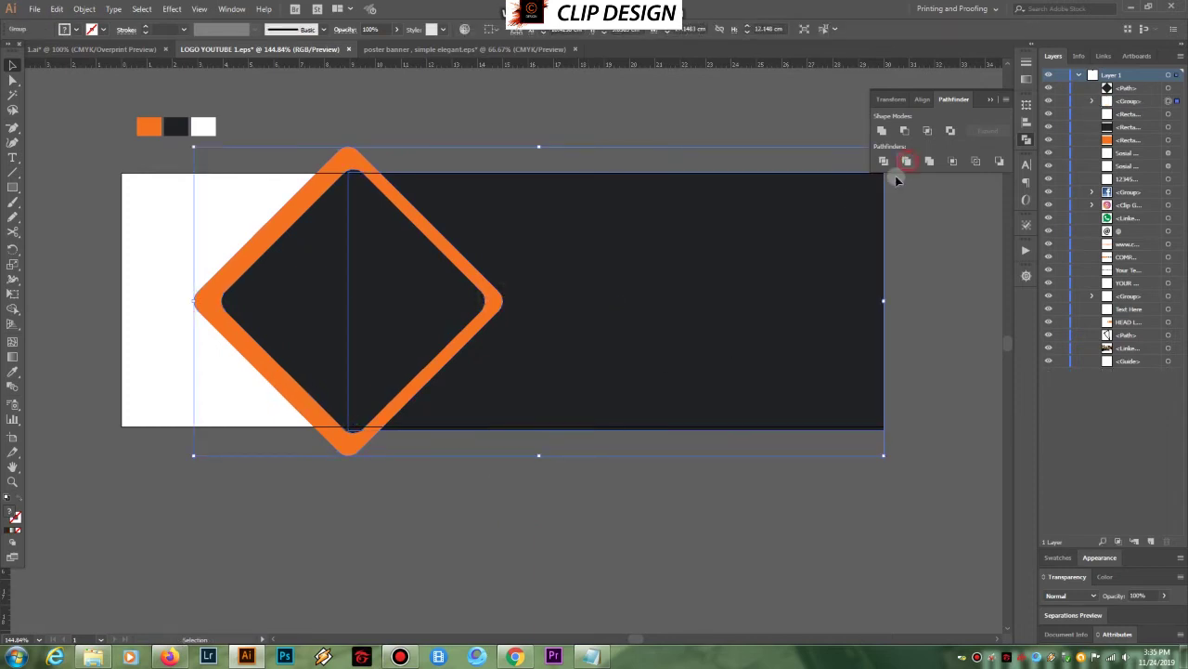
left_click(681, 131)
Ungroup the trimmed rectangle and orange frame into separate pieces
left_click(645, 268)
right_click(449, 289)
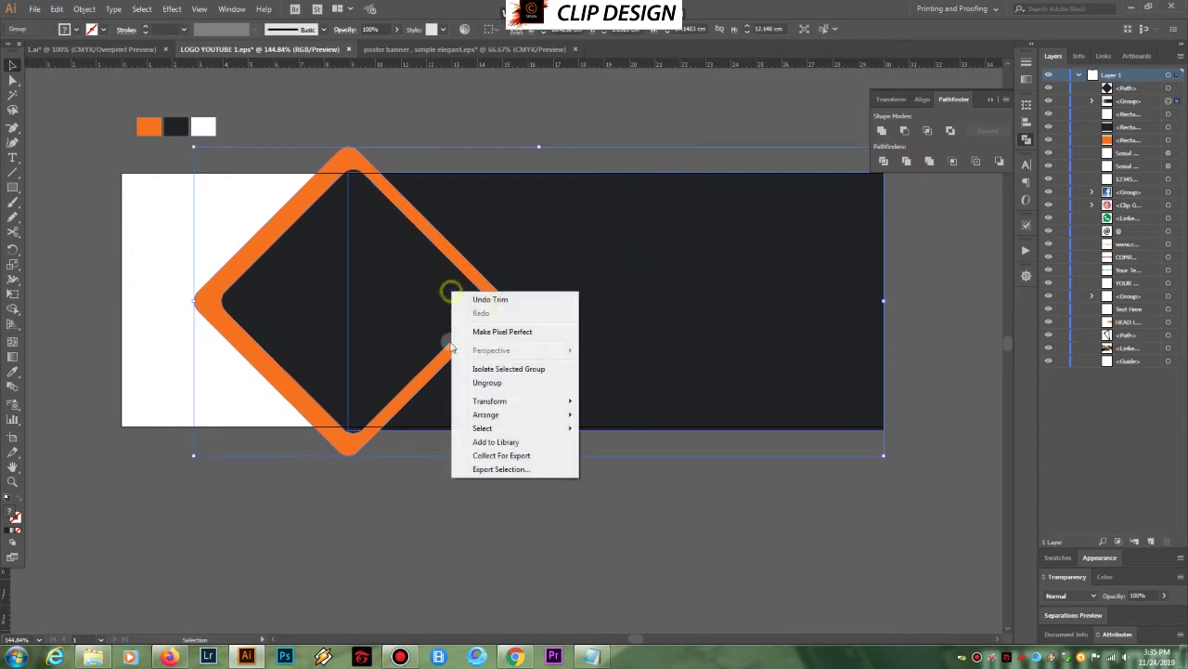
left_click(483, 381)
left_click(454, 524)
Move the dark diamond out of the orange frame and delete the piece of the dark rectangle inside the frame
left_click(281, 304)
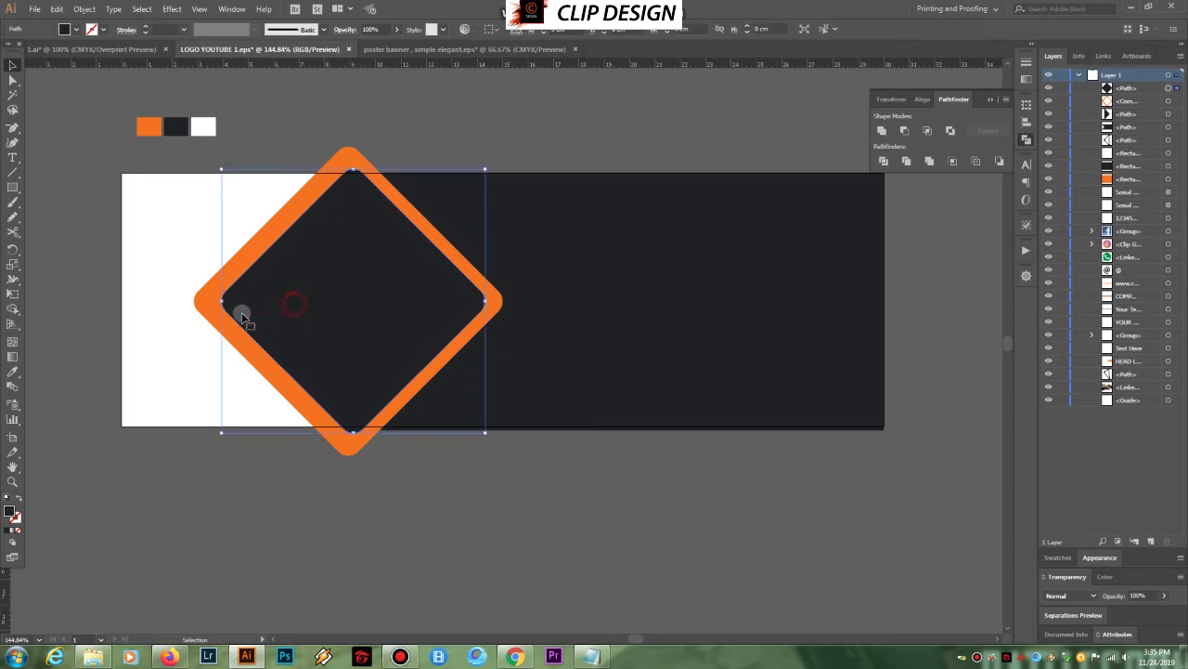
left_click_drag(276, 312, 176, 427)
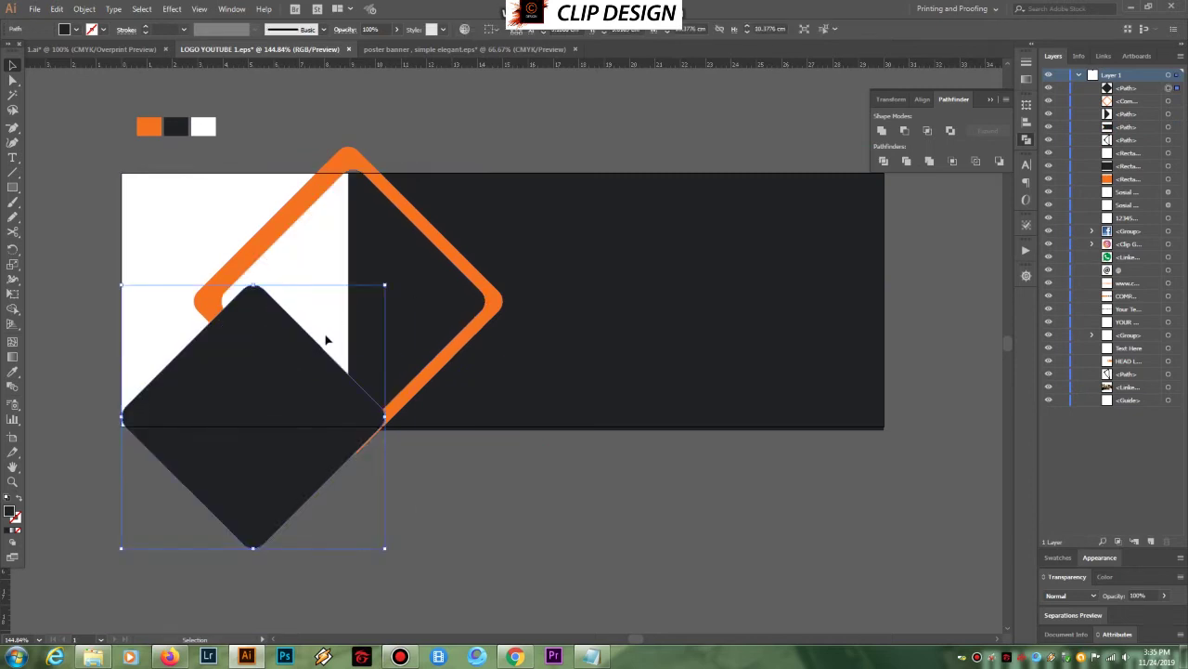
left_click(385, 267)
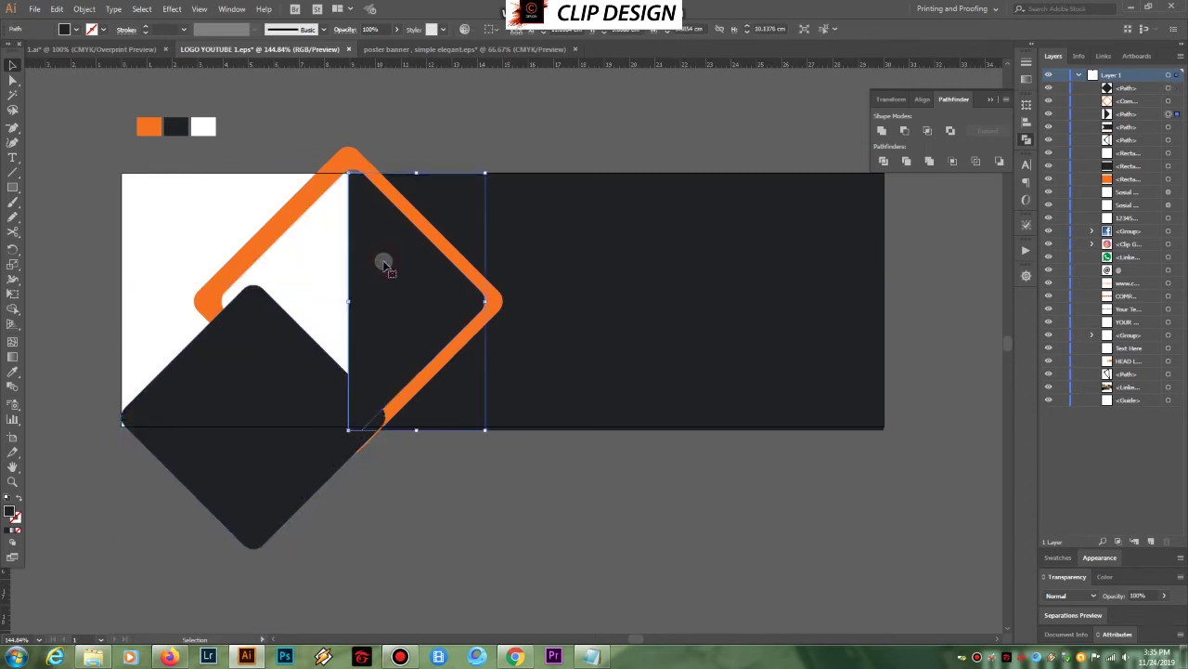
key("Delete")
Move the dark diamond back into the orange frame and nudge it down to fit the opening
left_click_drag(315, 455, 415, 340)
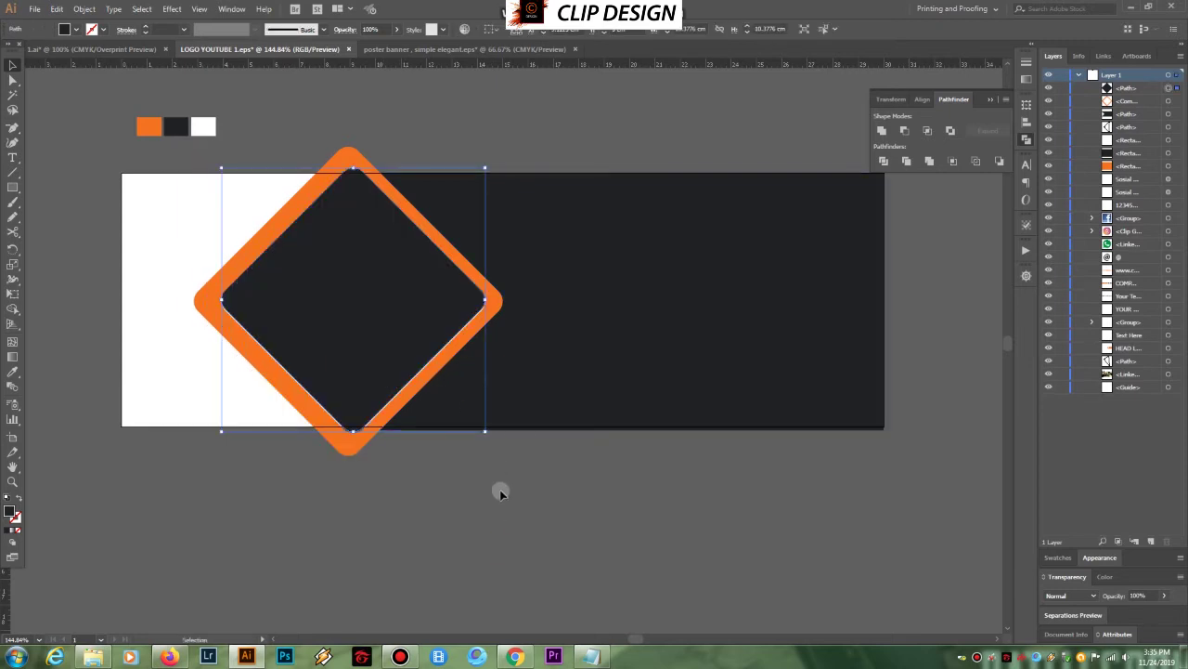
key("Down")
key("Down")
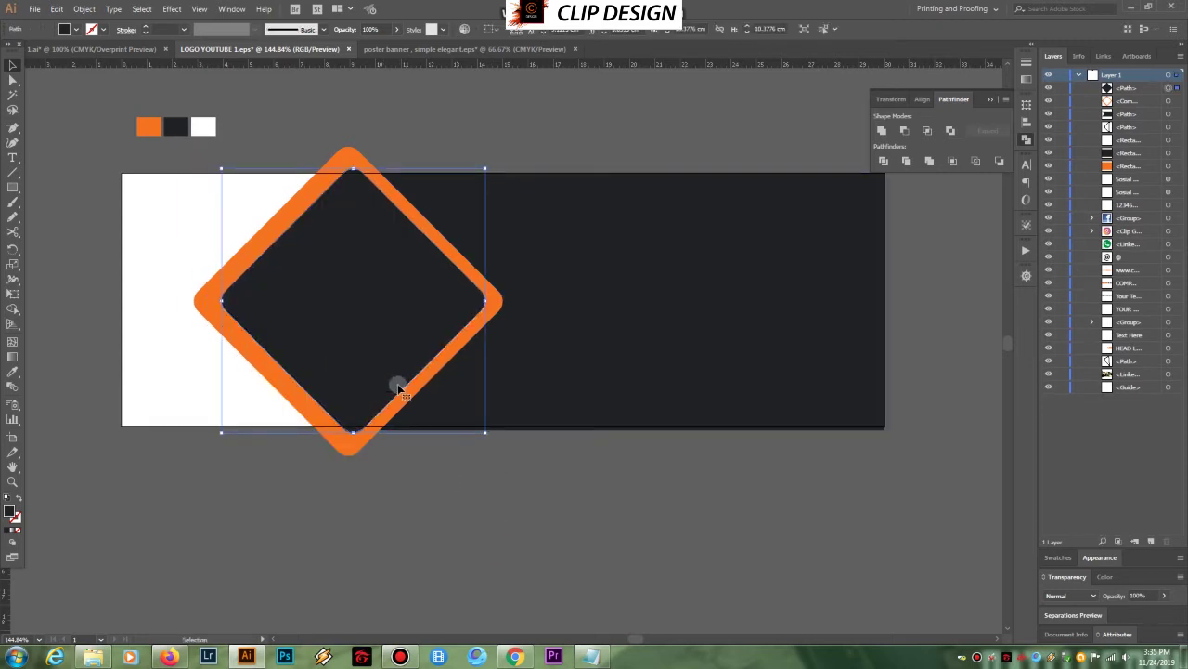
Nudge the dark diamond slightly to the right inside the orange frame
key("Right")
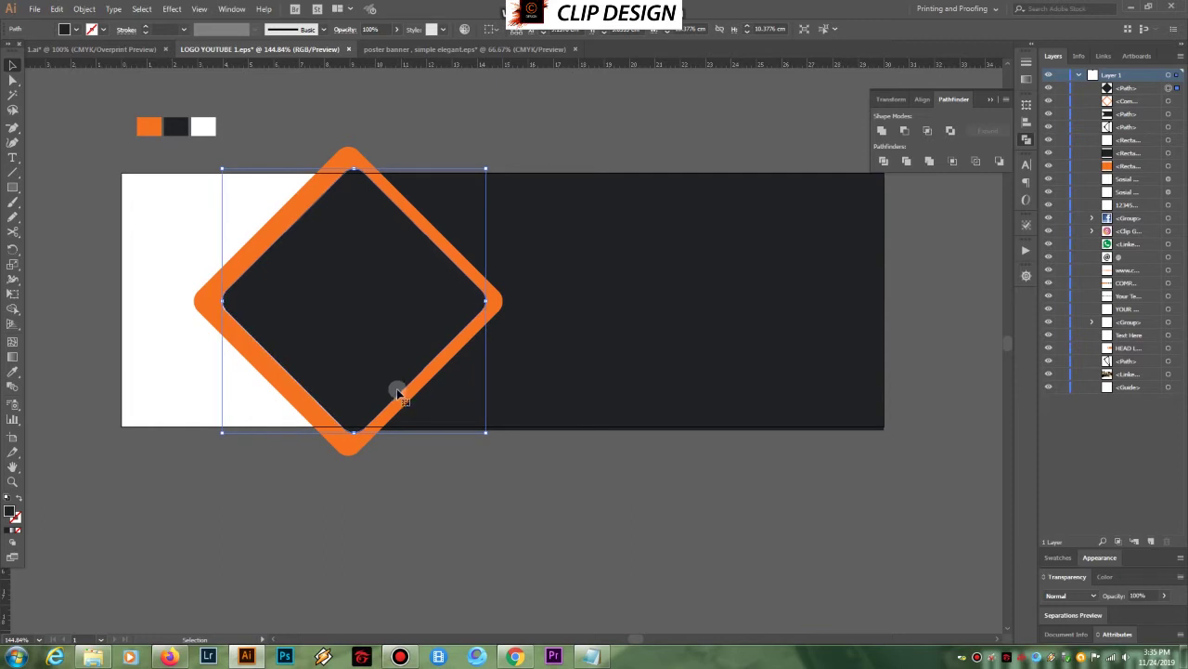
left_click(585, 489)
Nudge the dark background panel to the right to open a thin white gap along the orange frame's right edges
left_click(613, 312)
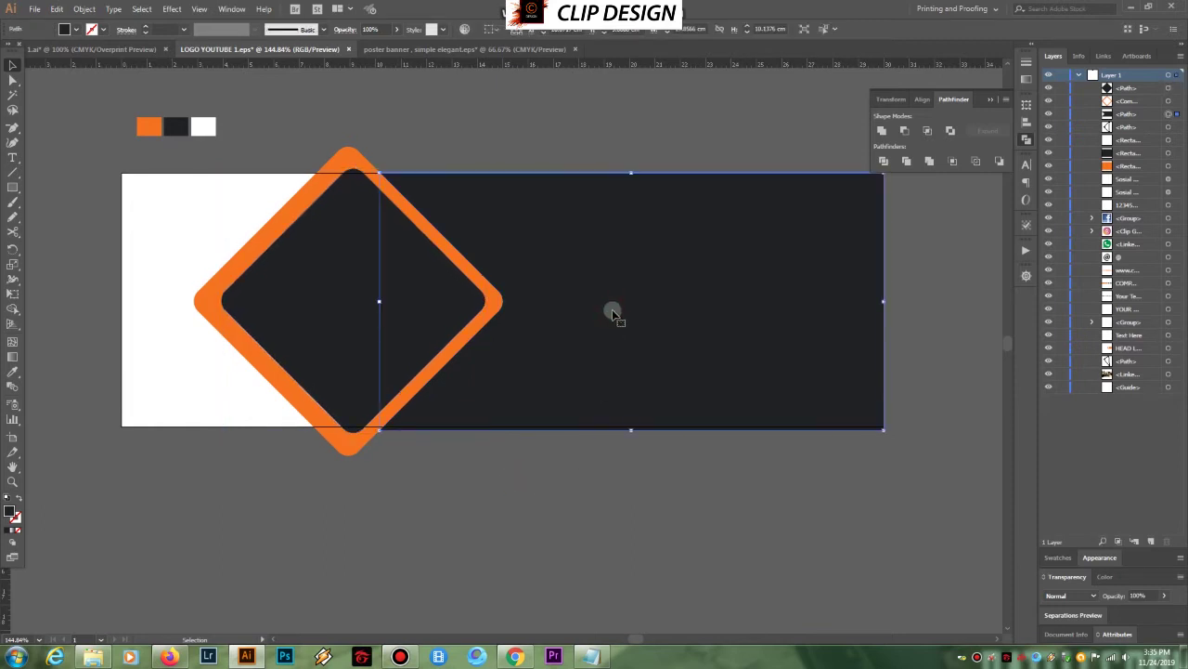
left_click_drag(613, 312, 728, 319)
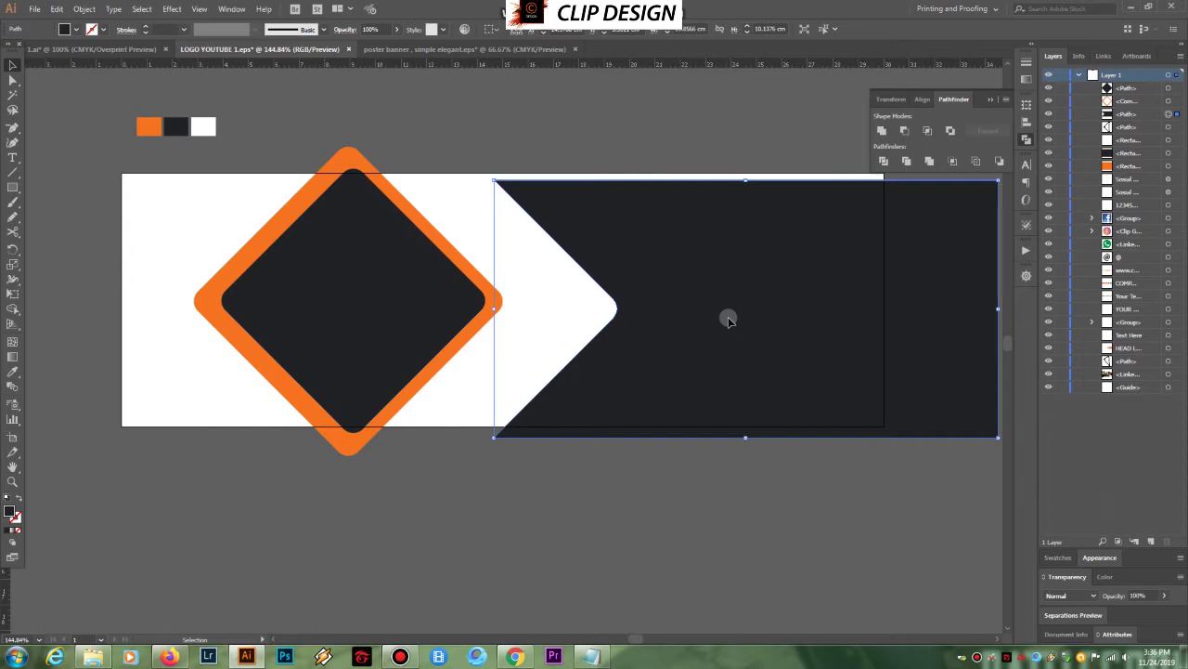
key("ctrl+z")
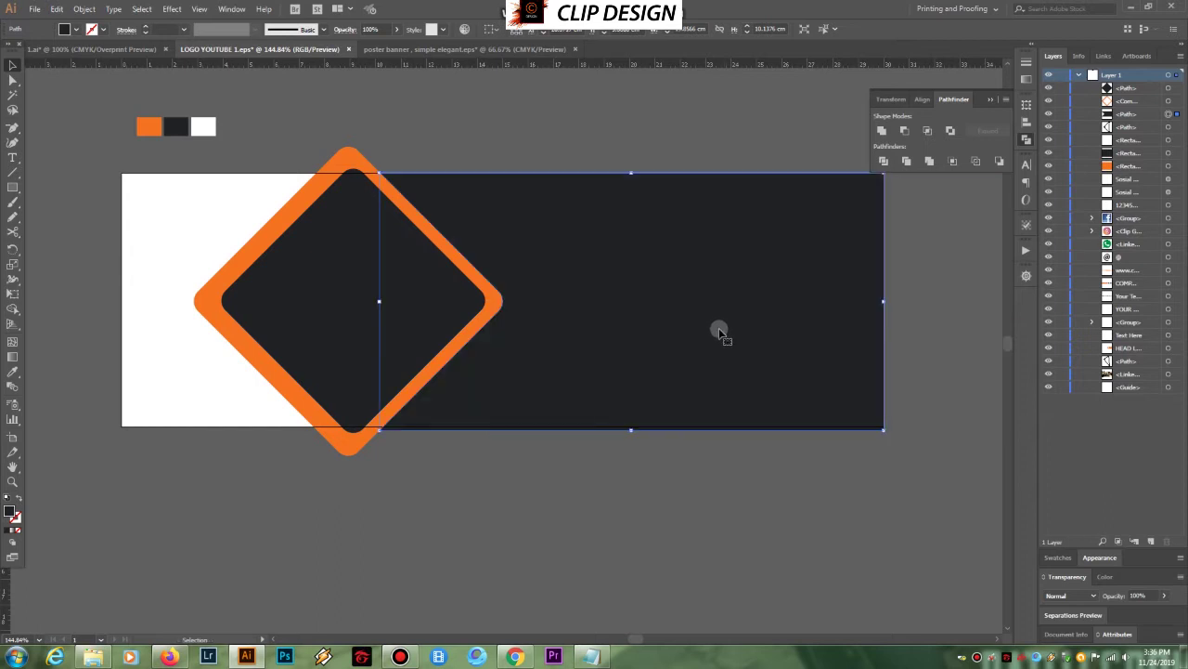
key("Right")
key("Right")
key("Right")
key("Right")
key("Right")
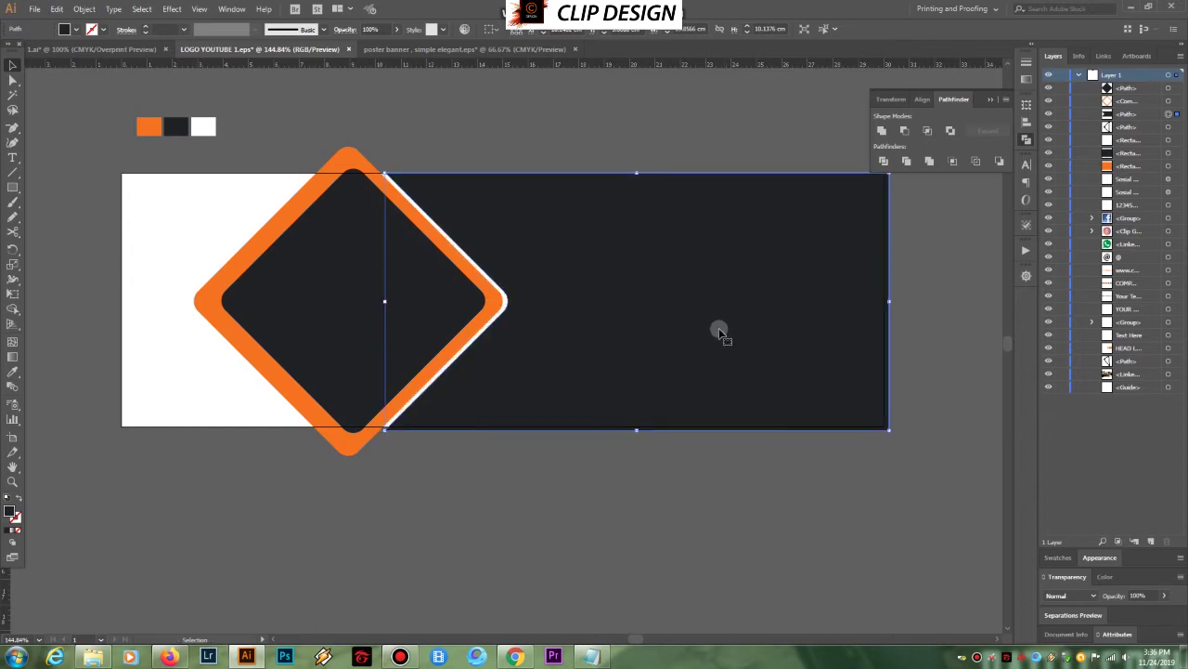
key("Right")
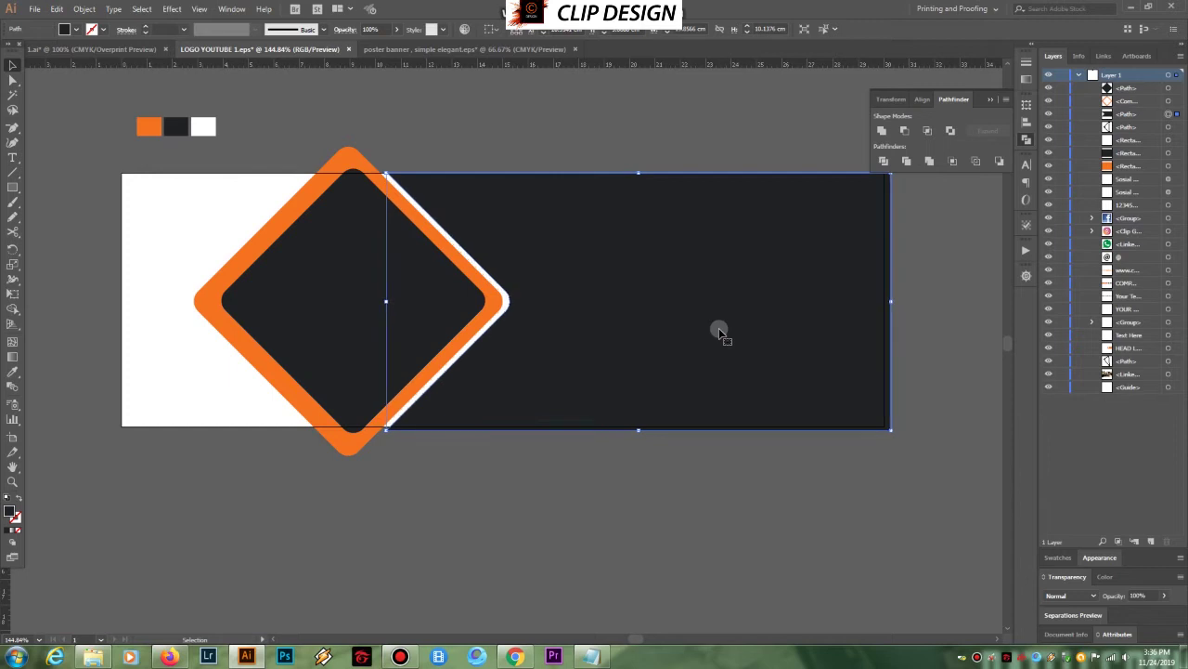
left_click(547, 506)
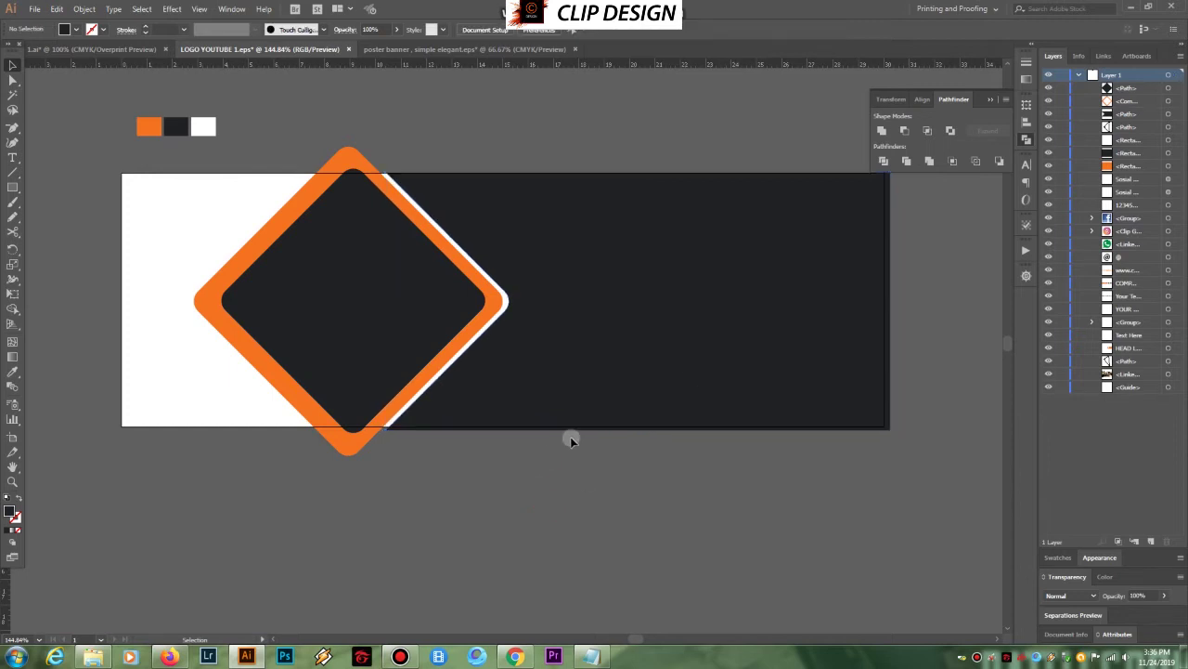
Draw a thin rectangle about 17.36 cm by 0.18 cm across the lower dark panel, ending at the artboard's right edge, and nudge it down
left_click_drag(610, 459, 579, 426)
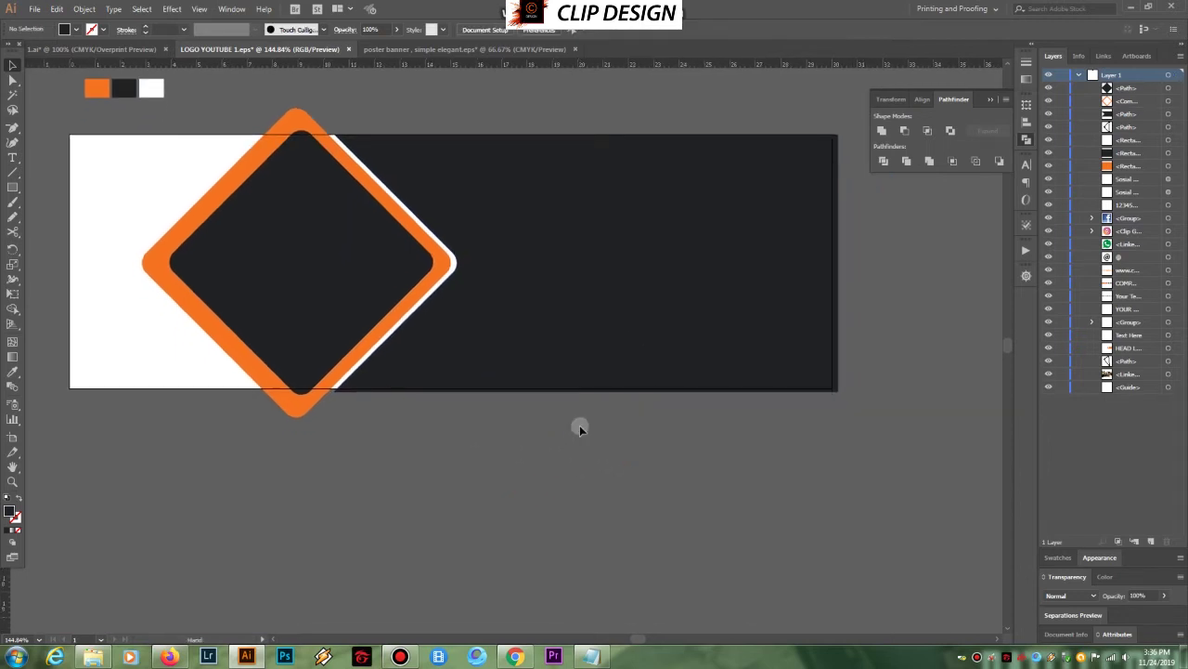
key("m")
mouse_move(394, 335)
left_mouse_down()
mouse_move(833, 349)
mouse_move(831, 338)
left_mouse_up()
key("Down")
key("Down")
key("Down")
key("Down")
key("Down")
key("Down")
key("Down")
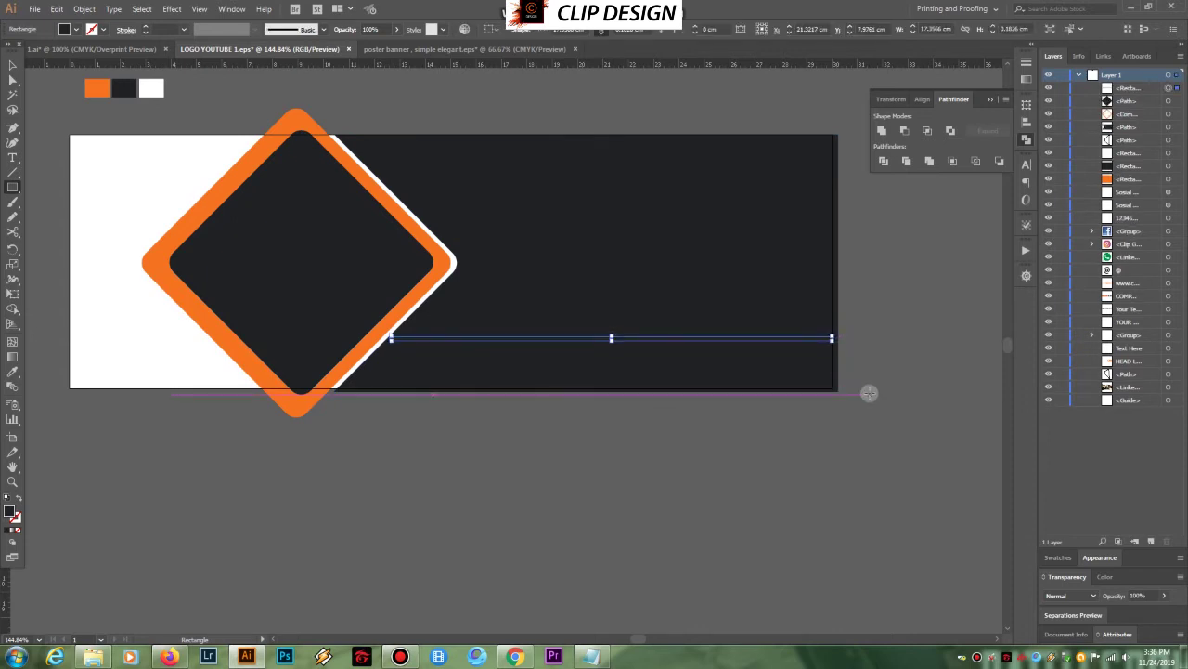
key("Down")
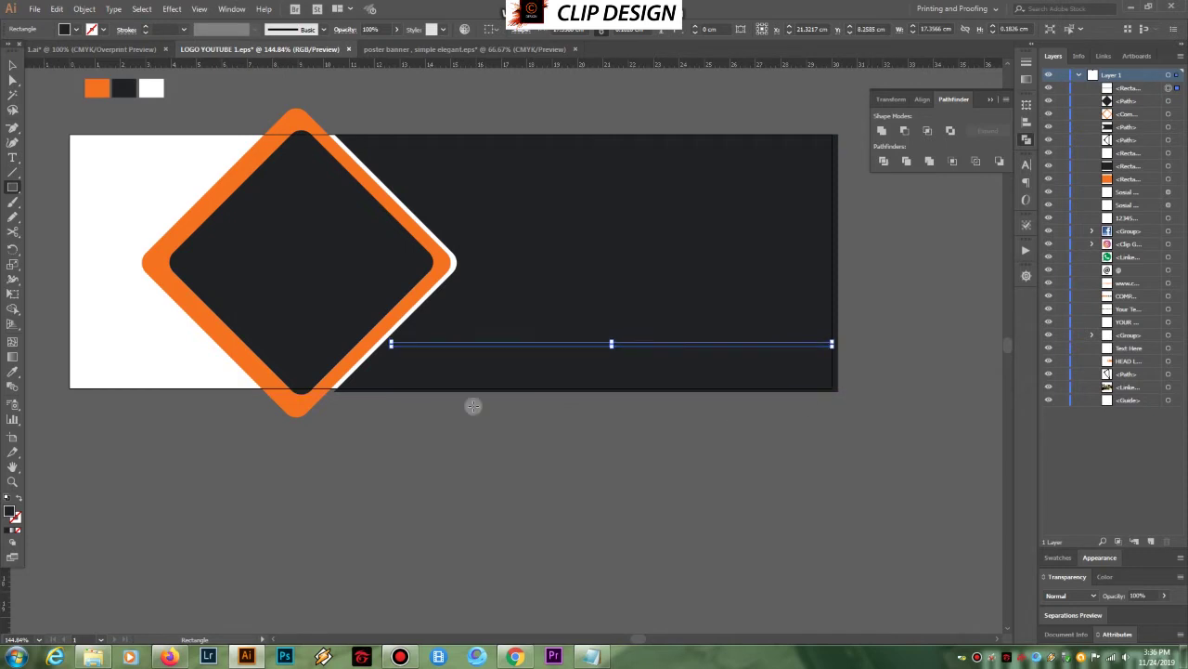
Fill the thin strip with the orange sampled from the colour swatch square above the banner
key("i")
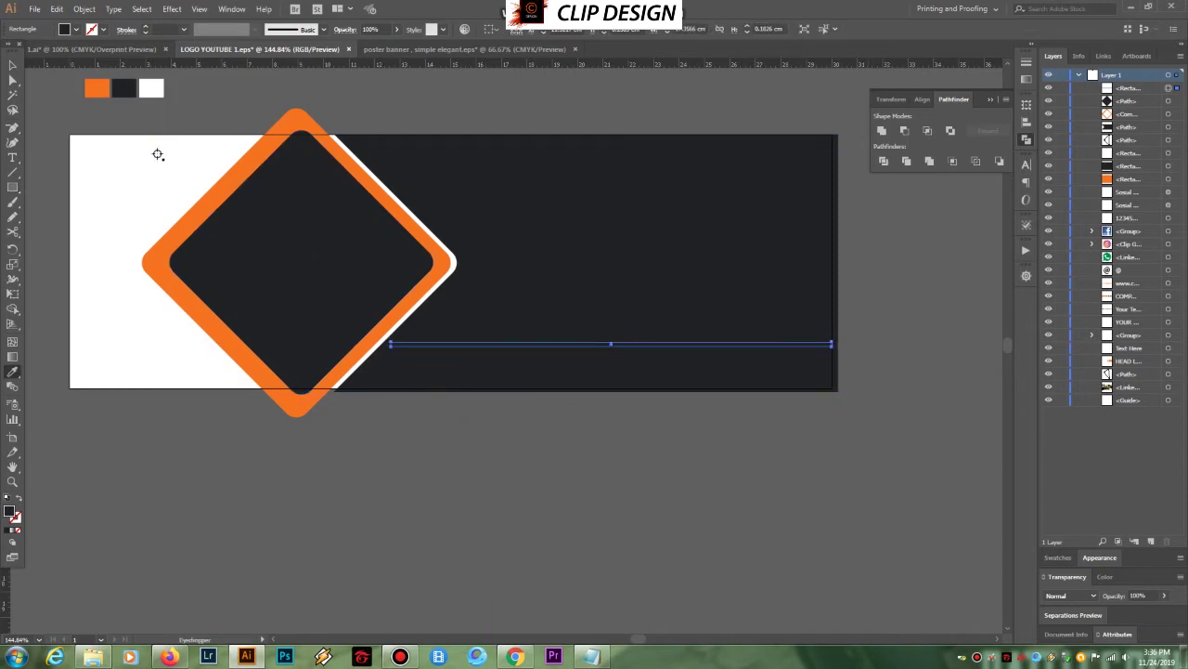
left_click(91, 87)
left_click(11, 66)
left_click(540, 486)
Extend the orange strip's left end until its upper corner meets the white diagonal gap beside the frame
key("z")
left_click_drag(367, 327, 869, 369)
left_click_drag(384, 421, 575, 403)
left_click(384, 355)
left_click(570, 384)
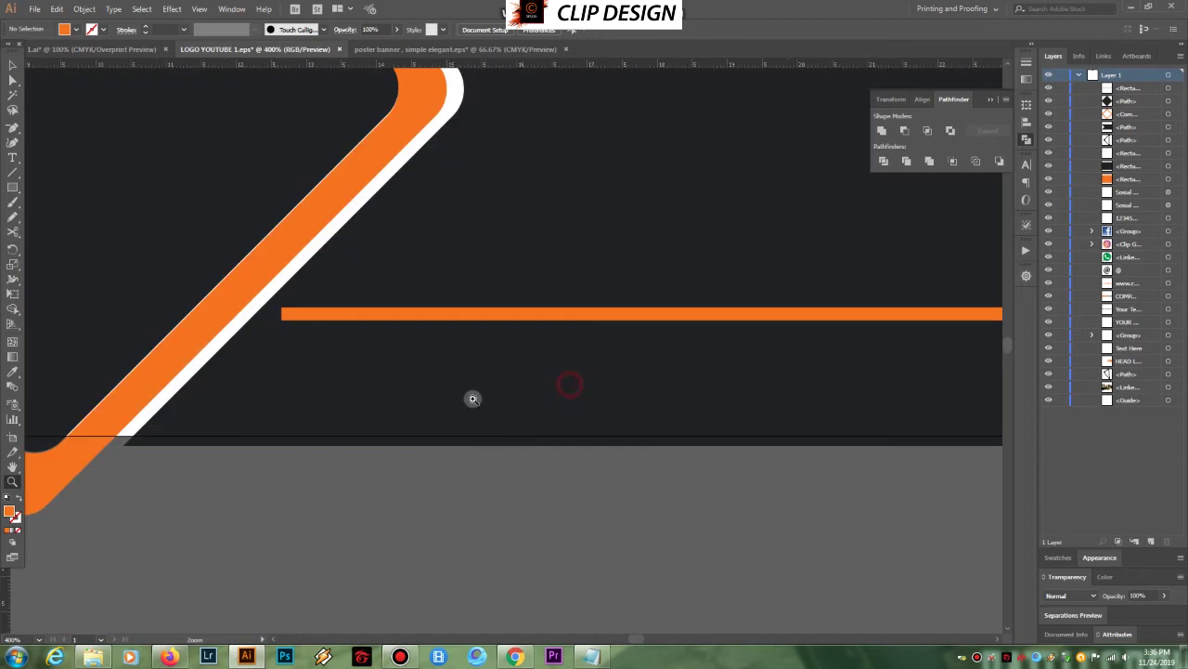
left_click_drag(447, 369, 446, 399)
key("v")
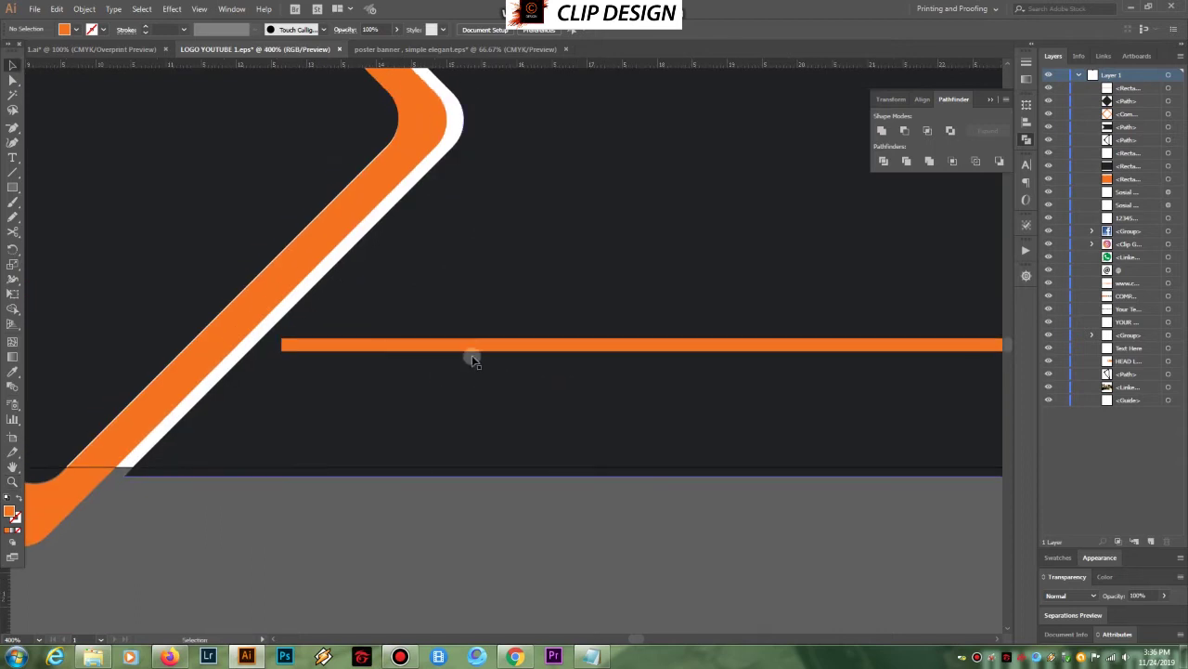
left_click(286, 343)
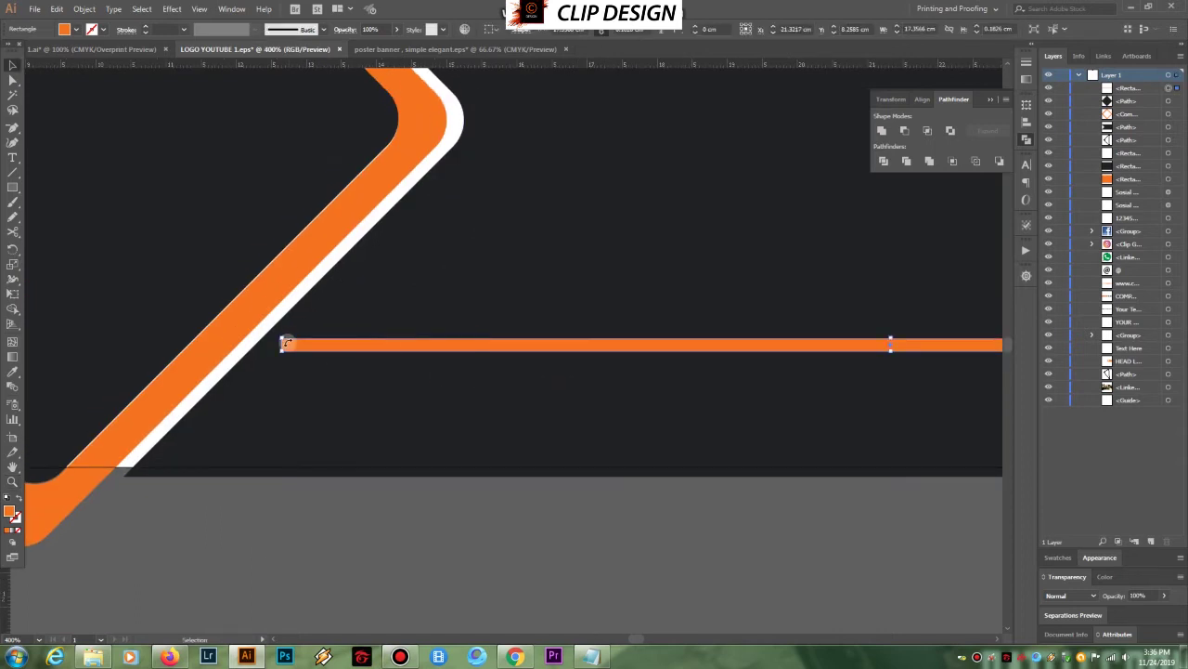
key("z")
left_click(363, 349)
key("v")
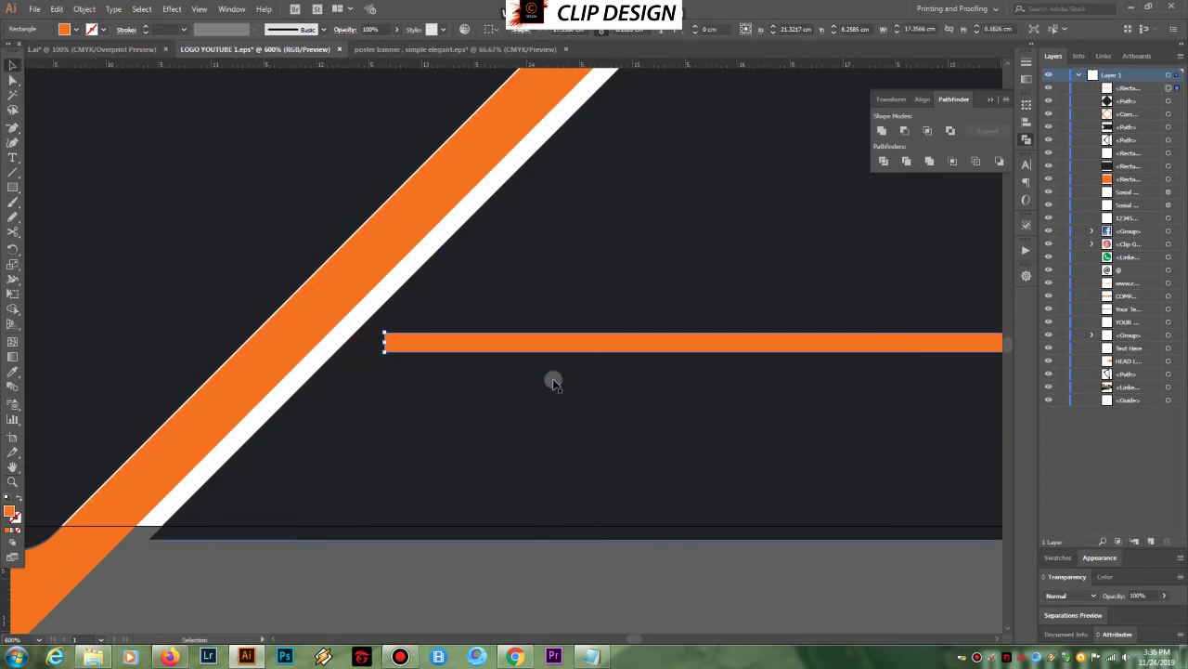
left_click_drag(384, 342, 356, 341)
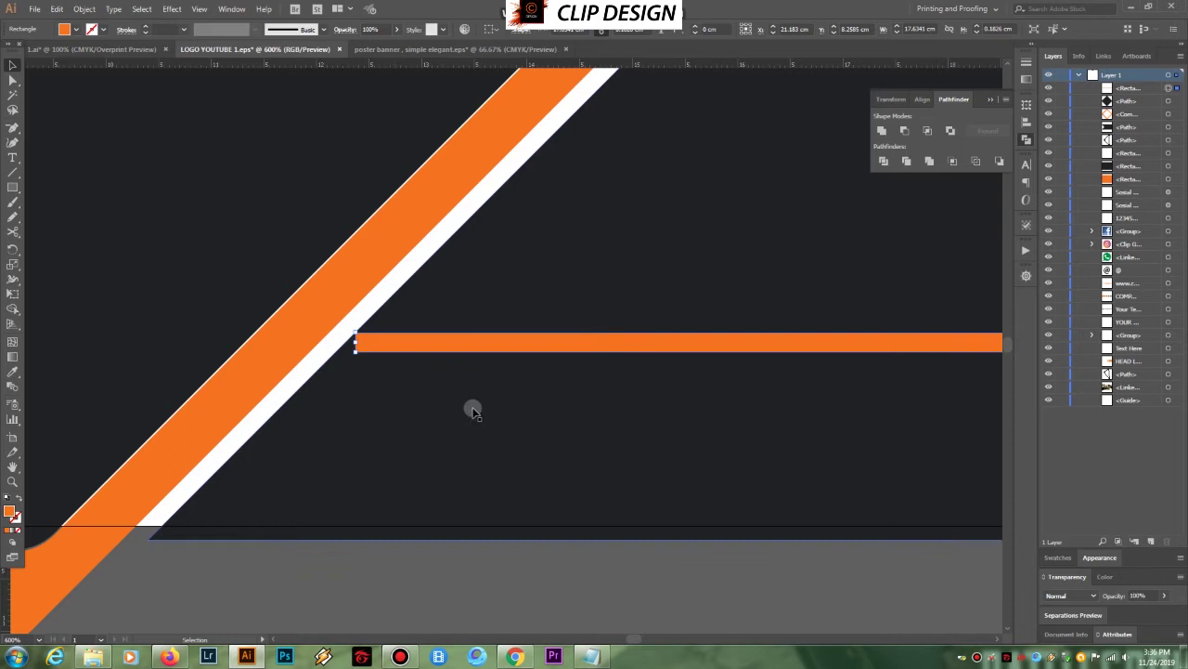
Shift the orange strip's lower-left anchor point left so its end slants along the white diagonal
key("a")
left_click(355, 353)
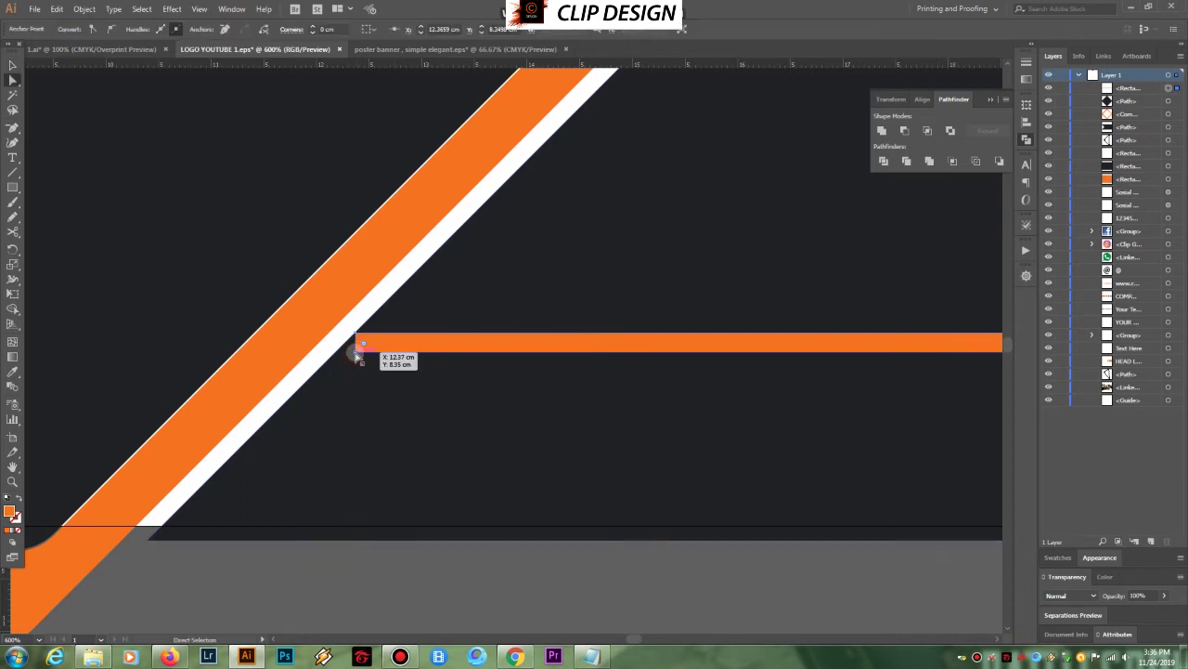
left_click_drag(358, 356, 354, 352)
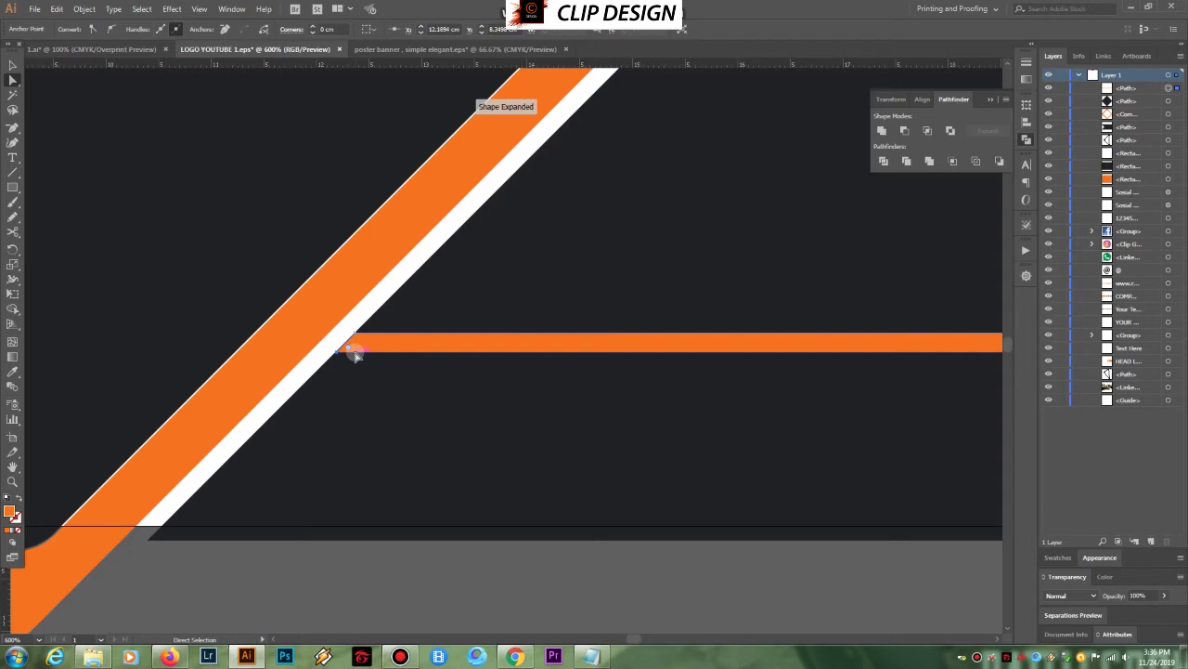
key("Left")
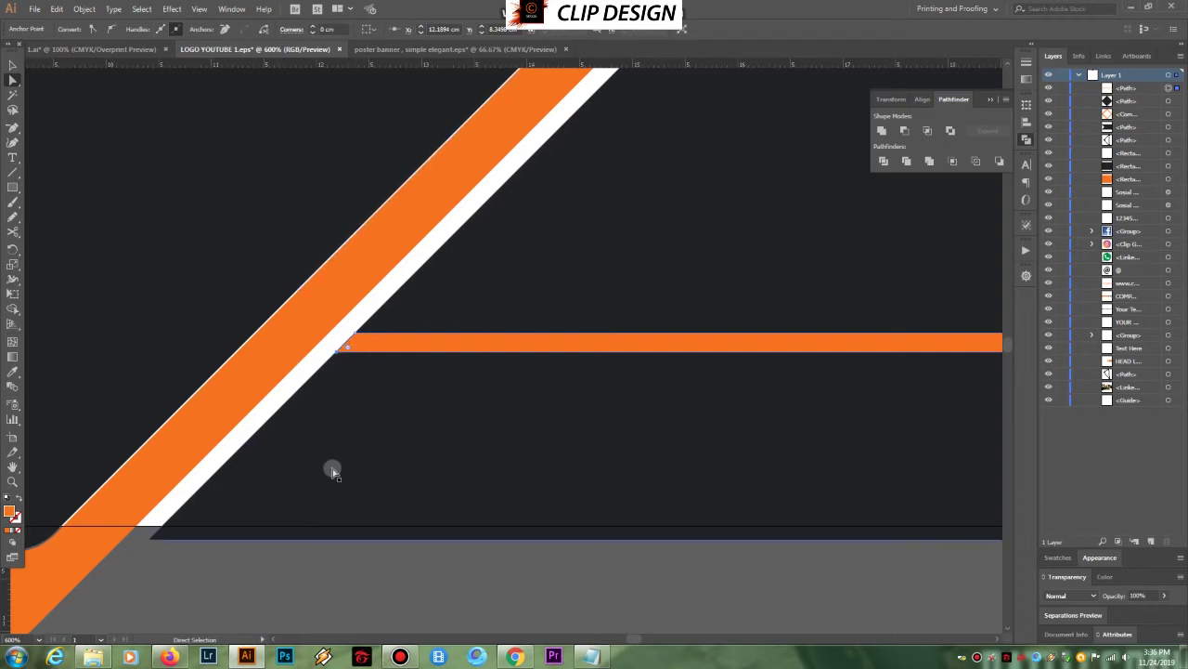
key("v")
left_click(502, 477)
left_click(597, 595)
Duplicate the orange strip just below itself and reduce the copy's height to about 0.09 cm
key("z")
left_click(644, 565, "alt")
left_click(643, 564, "alt")
left_click(611, 500, "alt")
left_click_drag(607, 299, 606, 592)
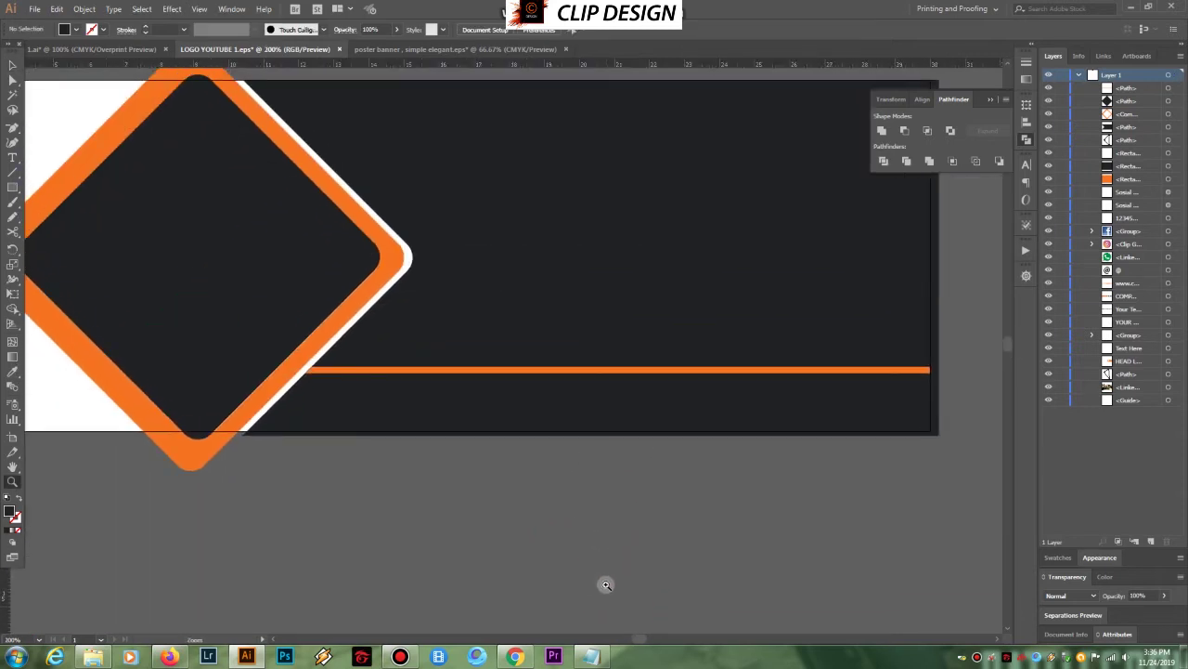
key("v")
left_click(578, 371)
left_click_drag(577, 373, 565, 383)
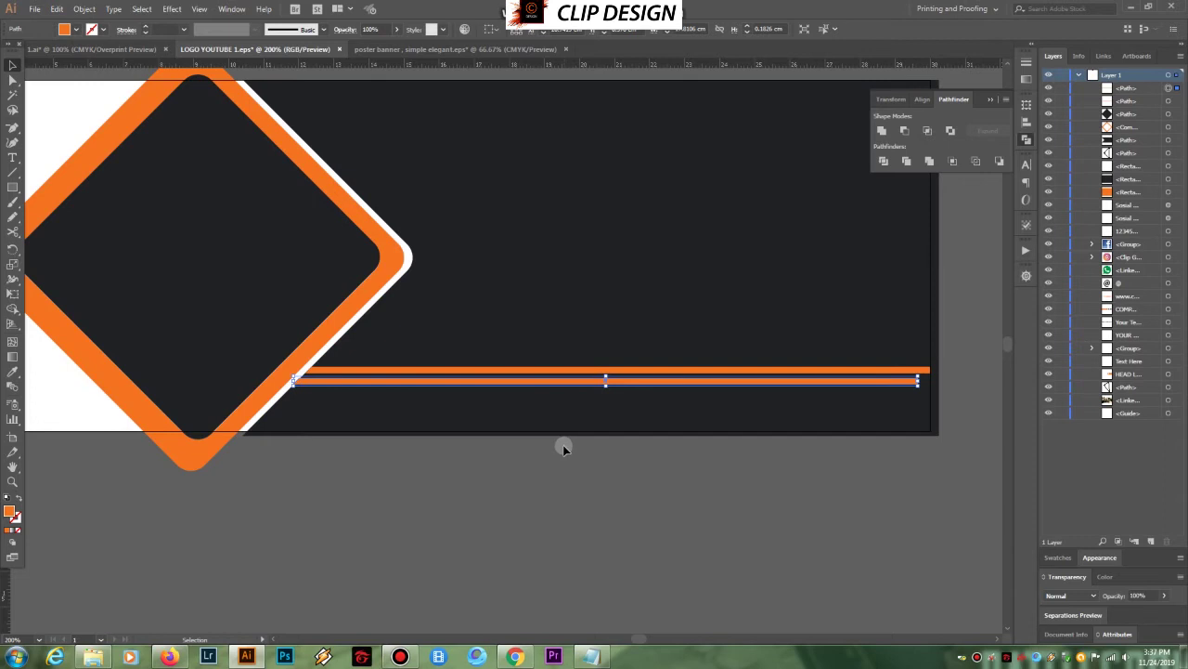
left_click_drag(606, 386, 604, 382)
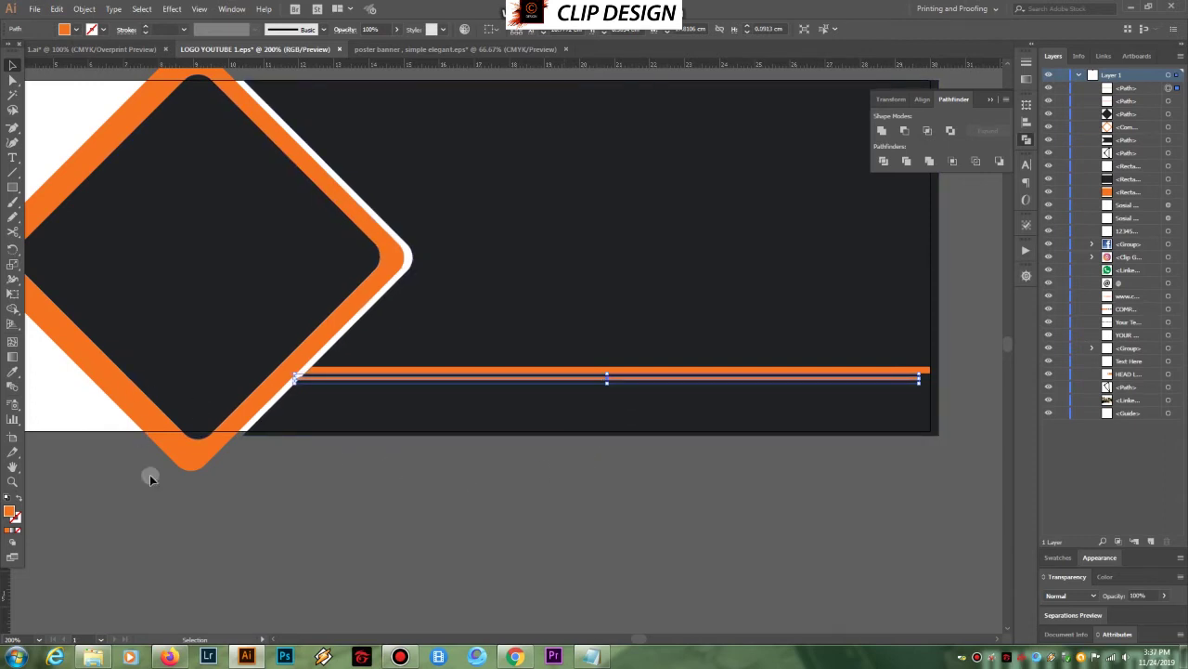
Recolour the thinner lower strip white by sampling the banner's white background
key("i")
left_click(75, 384)
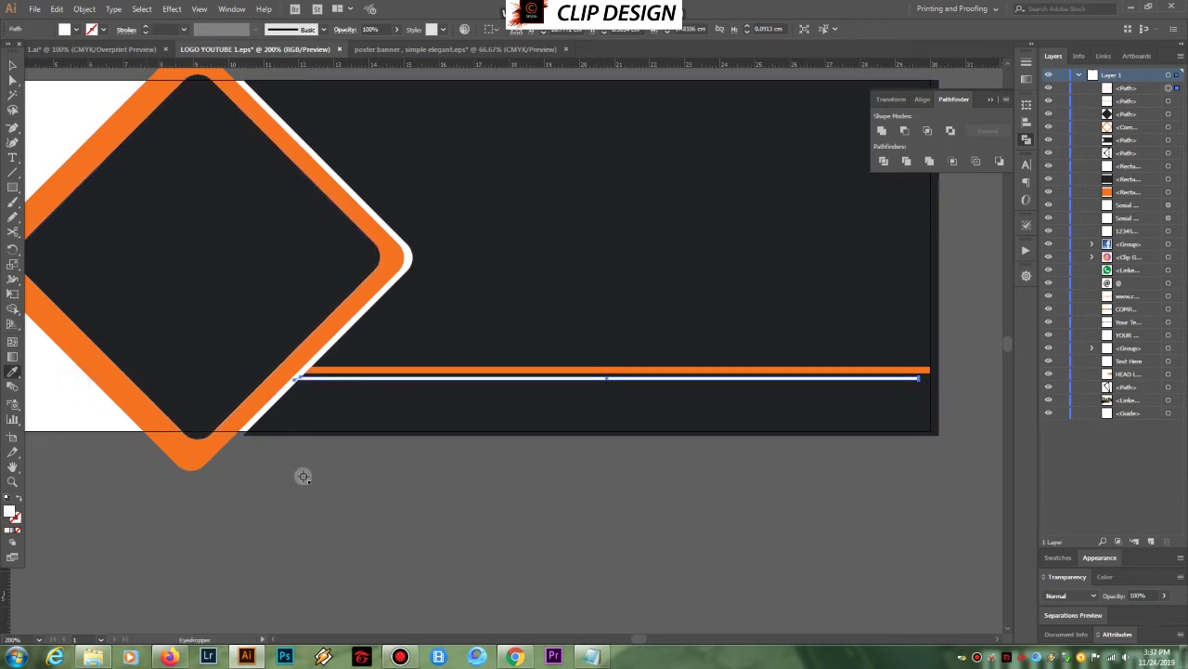
key("v")
left_click(602, 502)
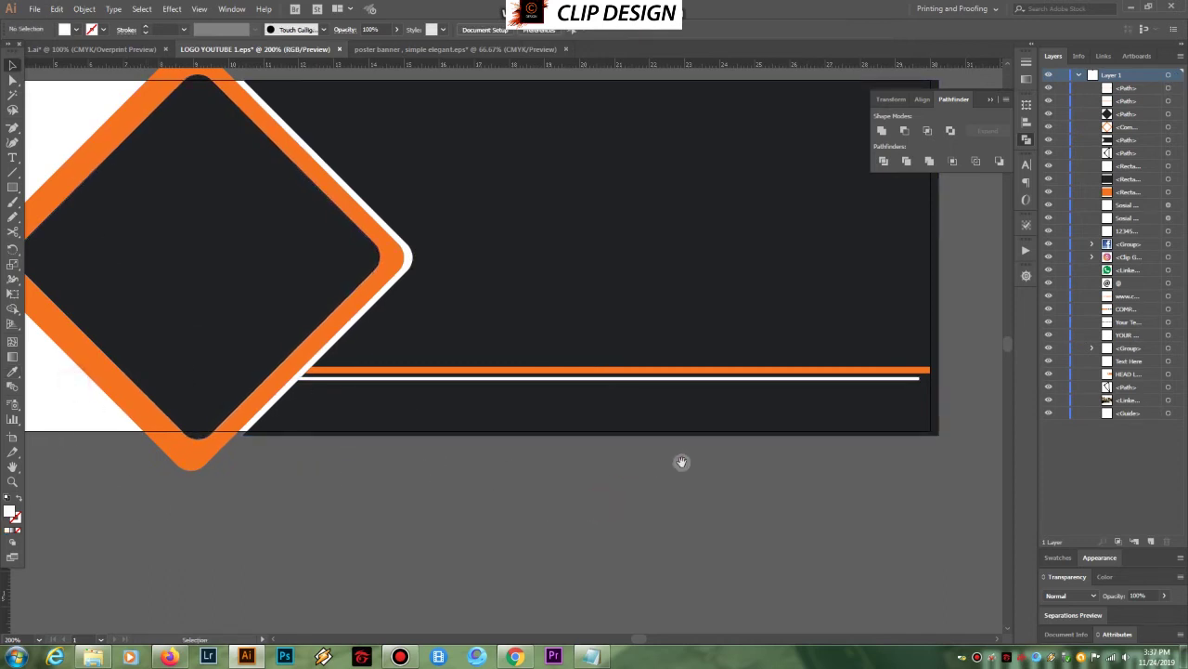
Stretch the white strip's right end to the artboard's right edge and nudge the strip up closer to the orange one
left_click_drag(681, 461, 532, 486)
key("z")
left_click_drag(621, 361, 815, 468)
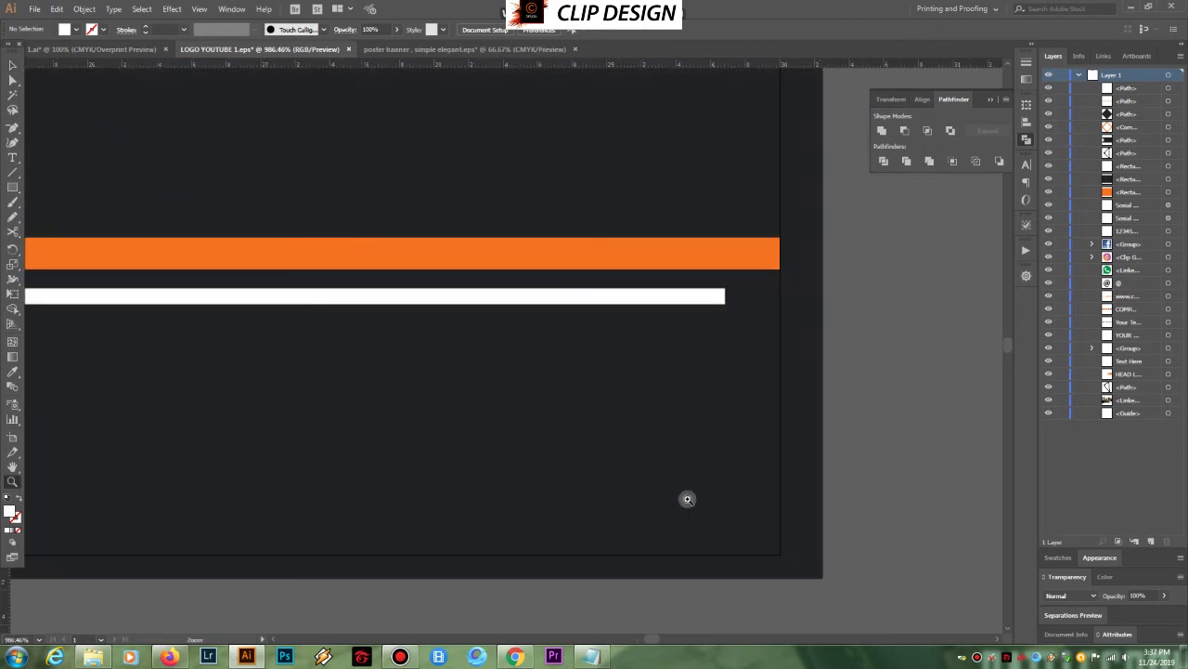
left_click(671, 320)
left_click_drag(660, 348, 655, 397)
left_click(558, 376)
left_click_drag(603, 352, 609, 414)
key("v")
left_click(509, 418)
left_click_drag(529, 415, 620, 417)
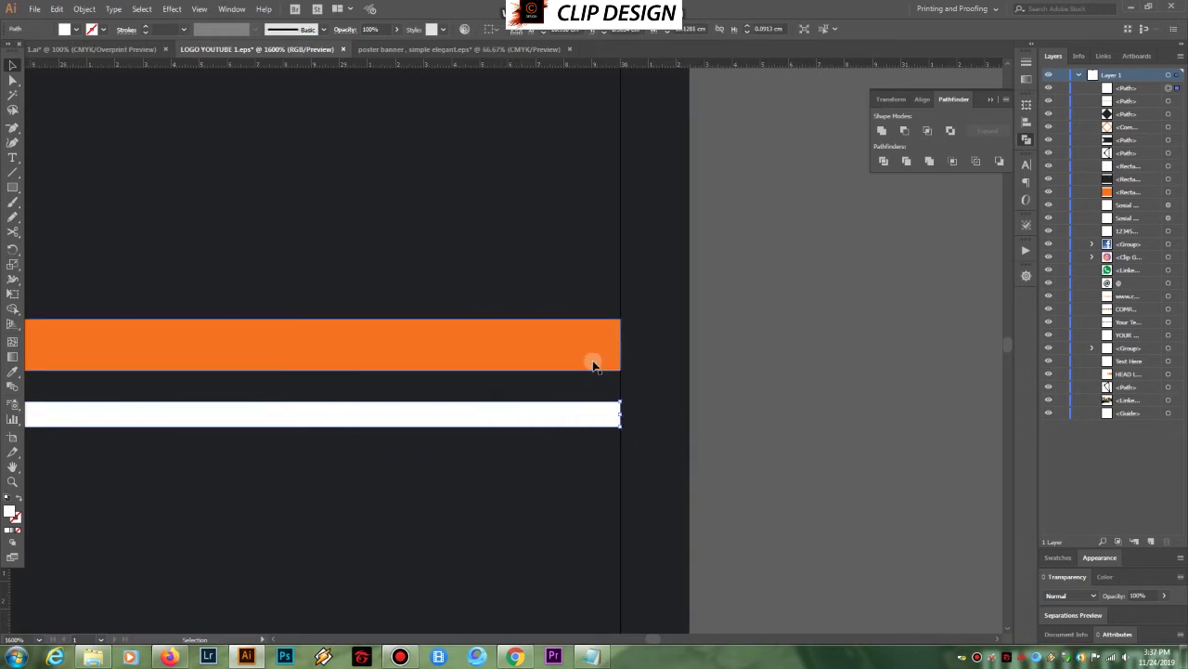
key("Up")
key("Up")
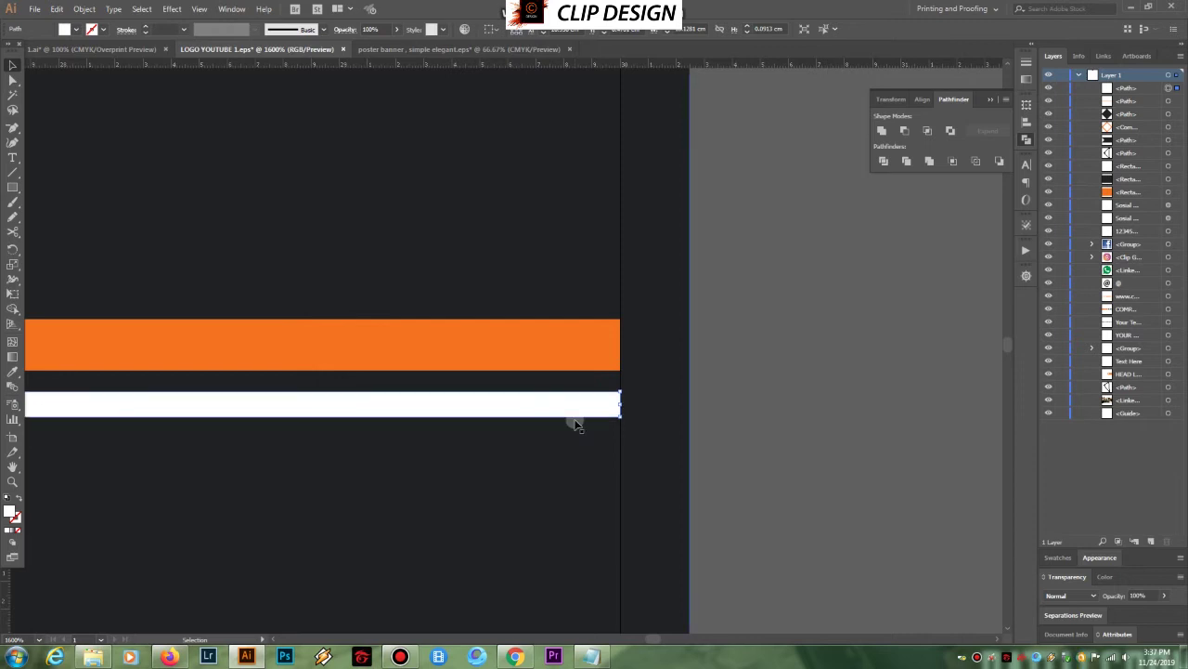
left_click(793, 417)
Examine where the orange and white strips meet the diamond frame, and review the whole banner
key("z")
left_click(405, 506, "alt")
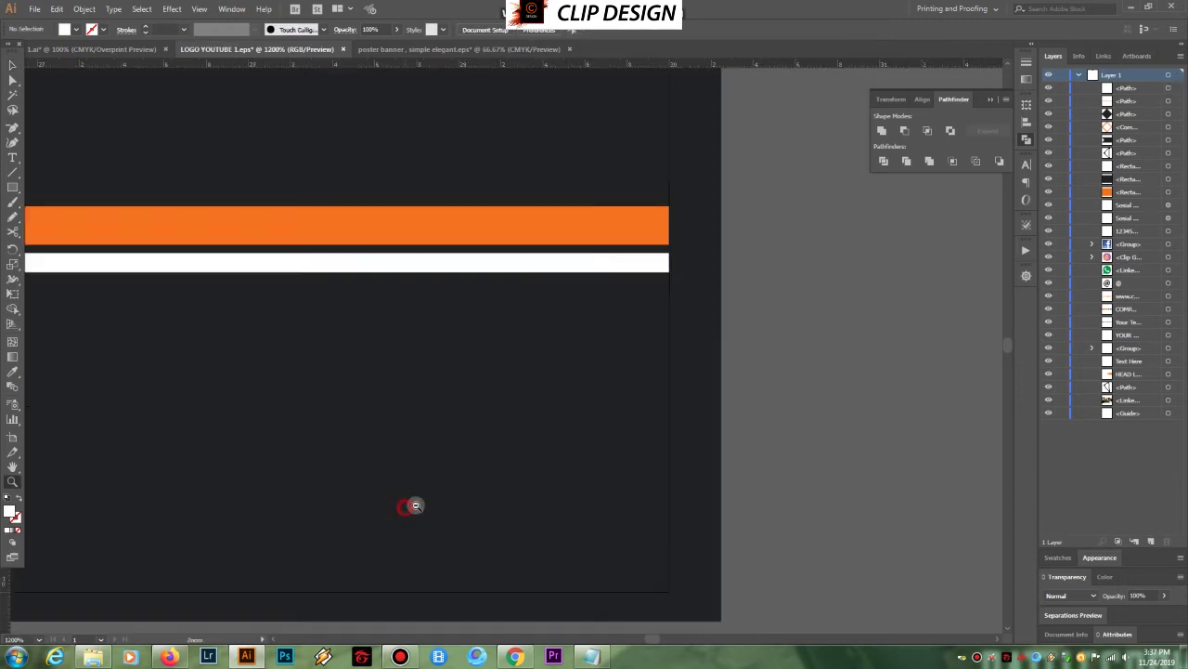
left_click(407, 507, "alt")
left_click(451, 505, "alt")
left_click(557, 493, "alt")
left_click(557, 493, "alt")
left_click_drag(331, 269, 602, 543)
left_click_drag(424, 479, 597, 514)
left_click_drag(387, 491, 549, 493)
left_click_drag(337, 496, 431, 501)
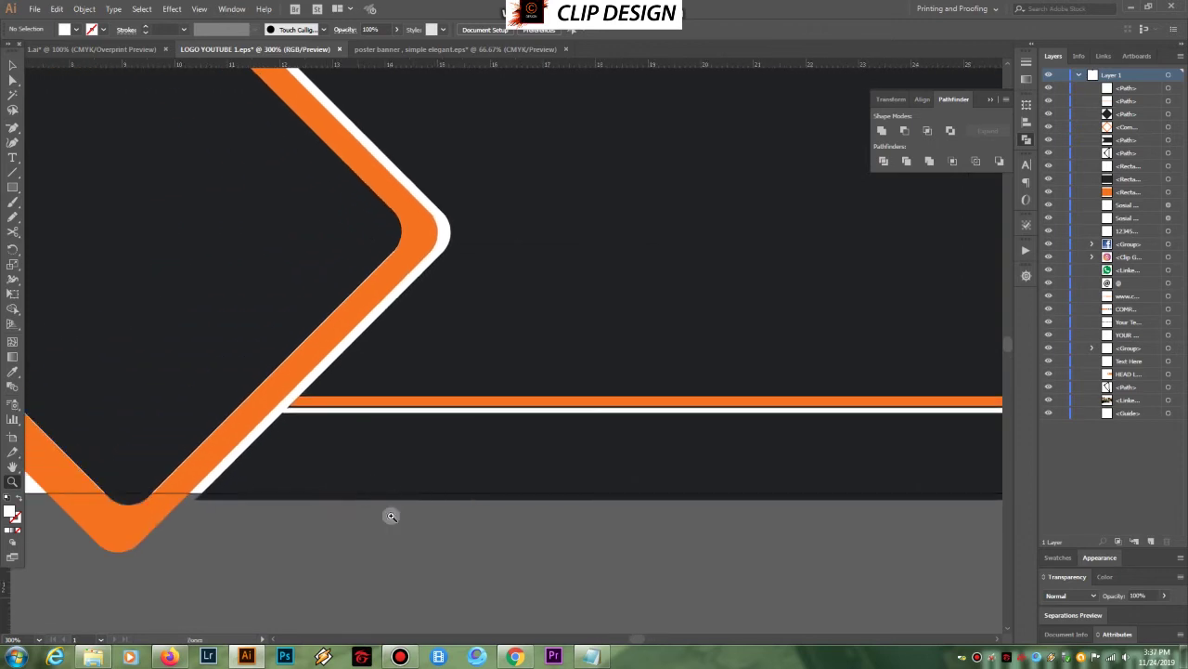
left_click(466, 512, "alt")
left_click(468, 505, "alt")
left_click_drag(518, 347, 502, 530)
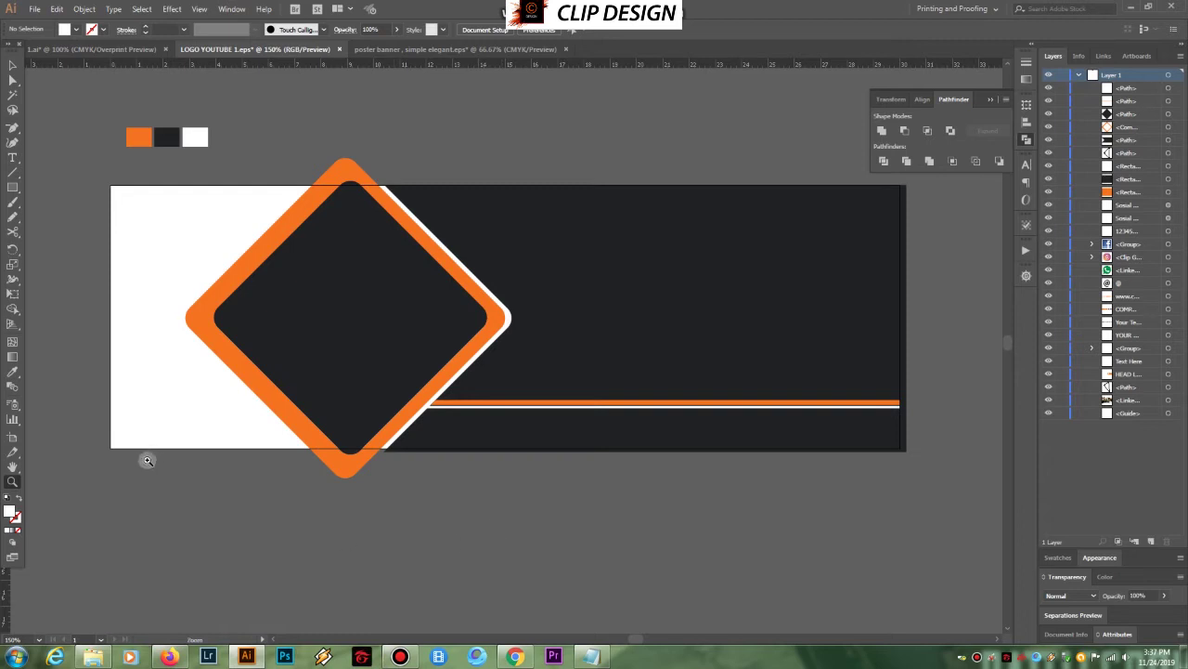
Draw a rectangle about 4.94 cm wide at the bottom of the white area beside the diamond and reduce its height to about 1.57 cm
key("m")
left_click_drag(160, 393, 290, 447)
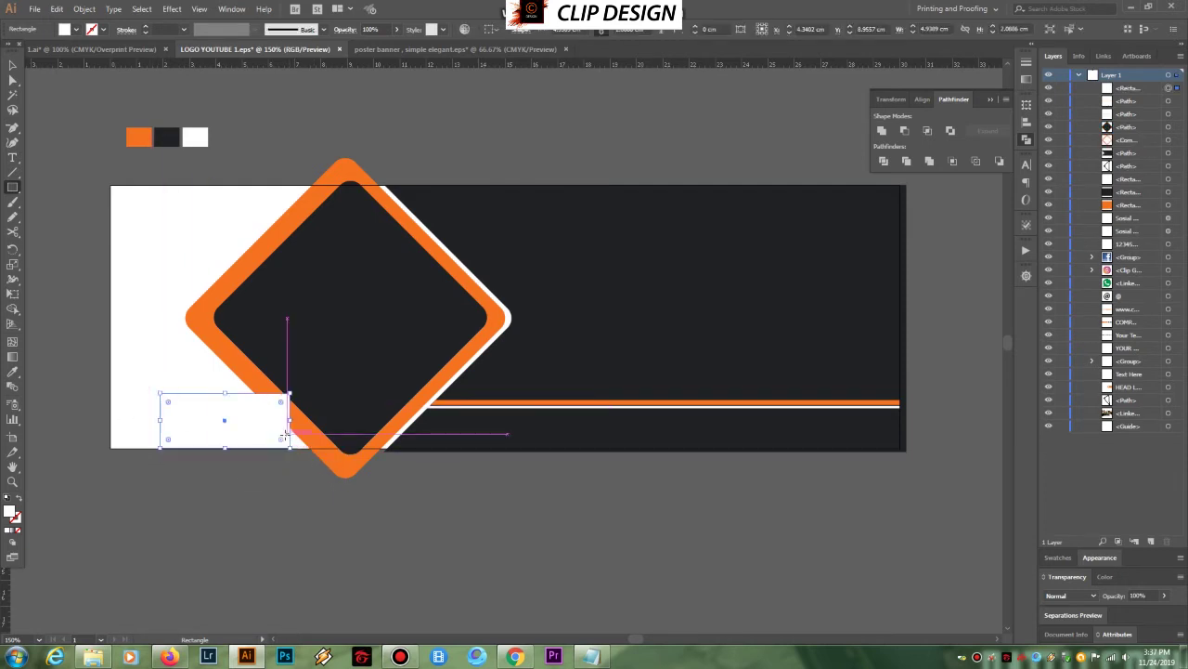
key("v")
left_click_drag(224, 395, 225, 408)
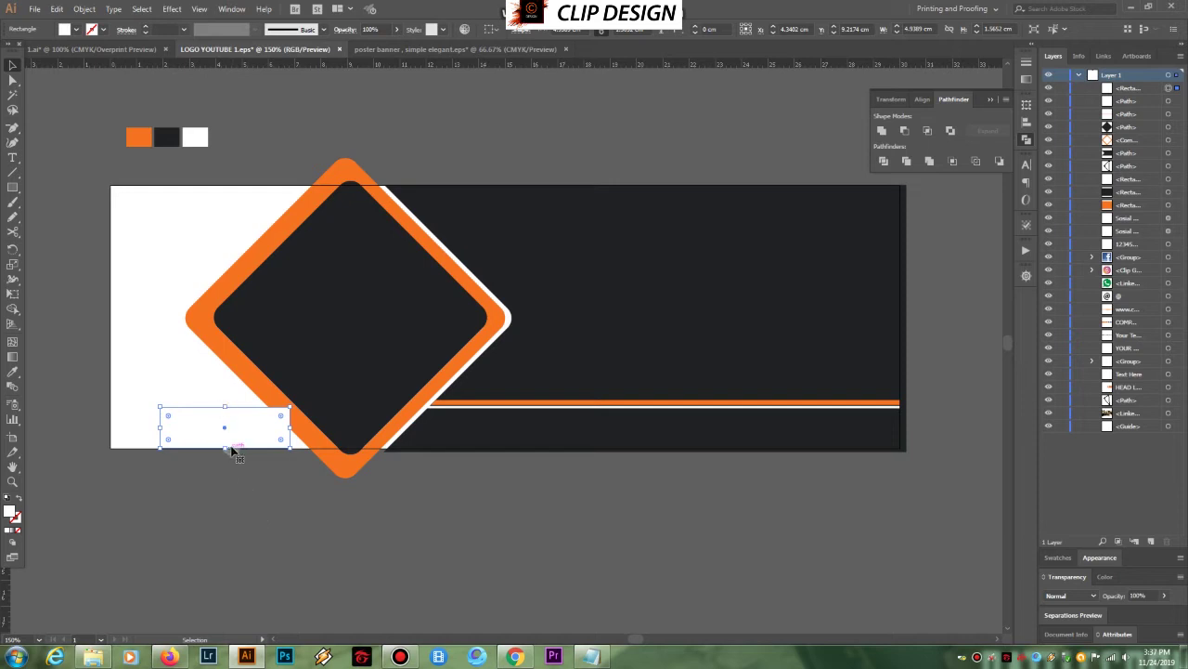
left_click(241, 505)
Fill the new rectangle beside the diamond with the orange sampled from the colour swatch square
left_click(219, 433)
key("i")
left_click(132, 138)
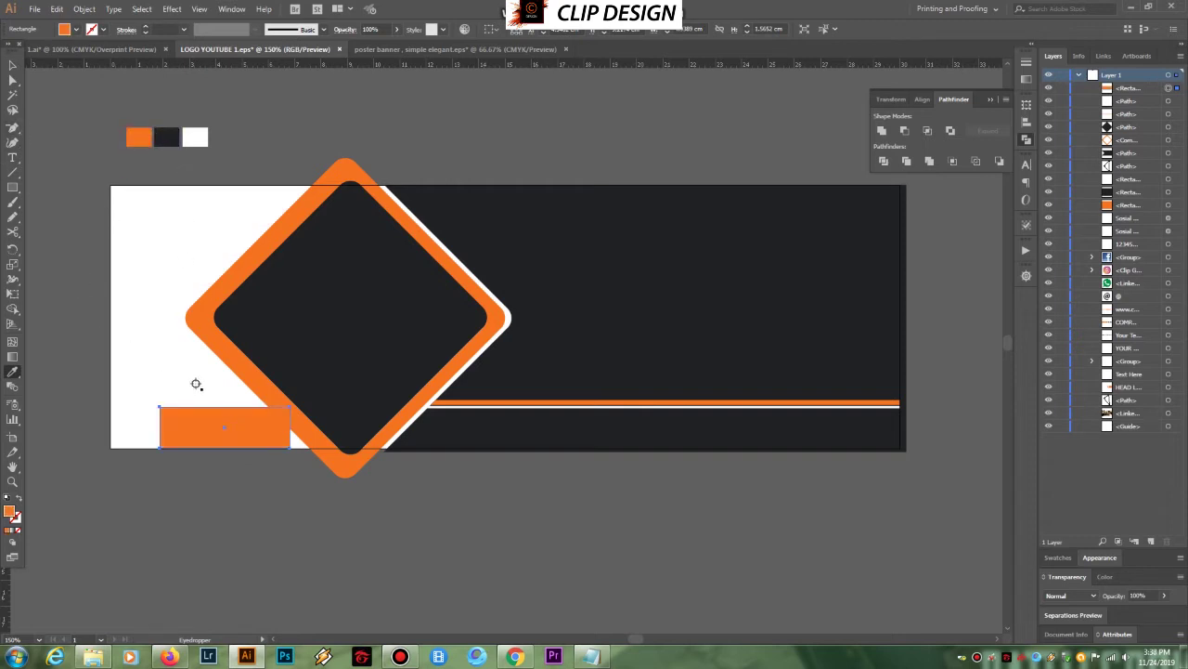
key("v")
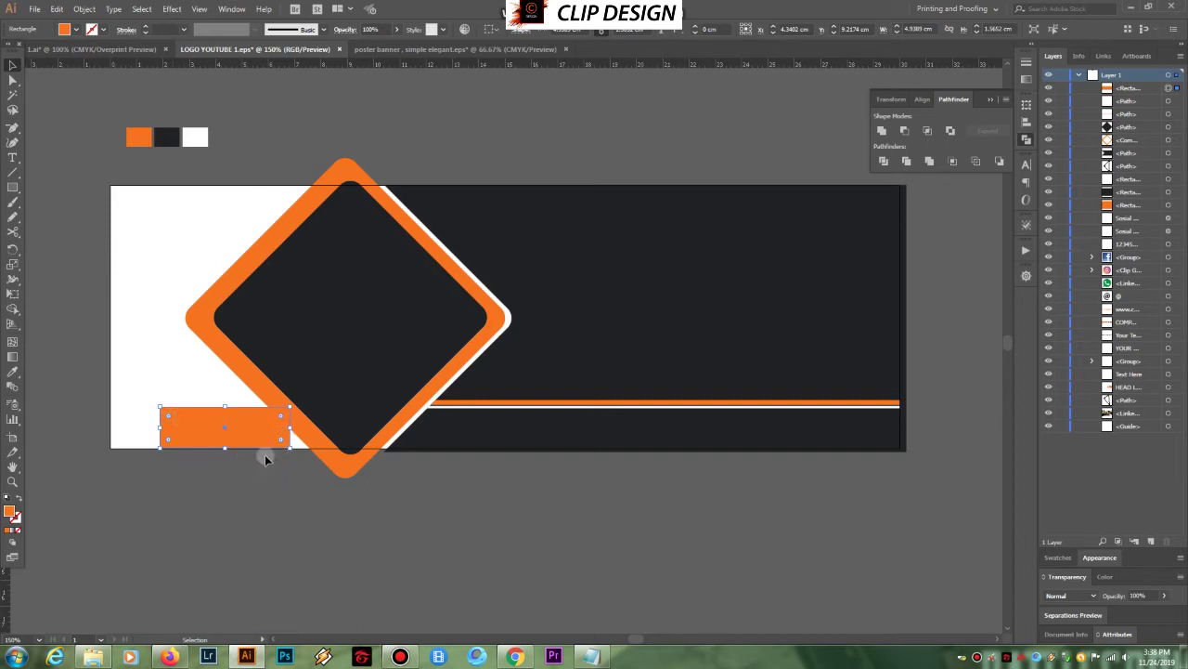
key("a")
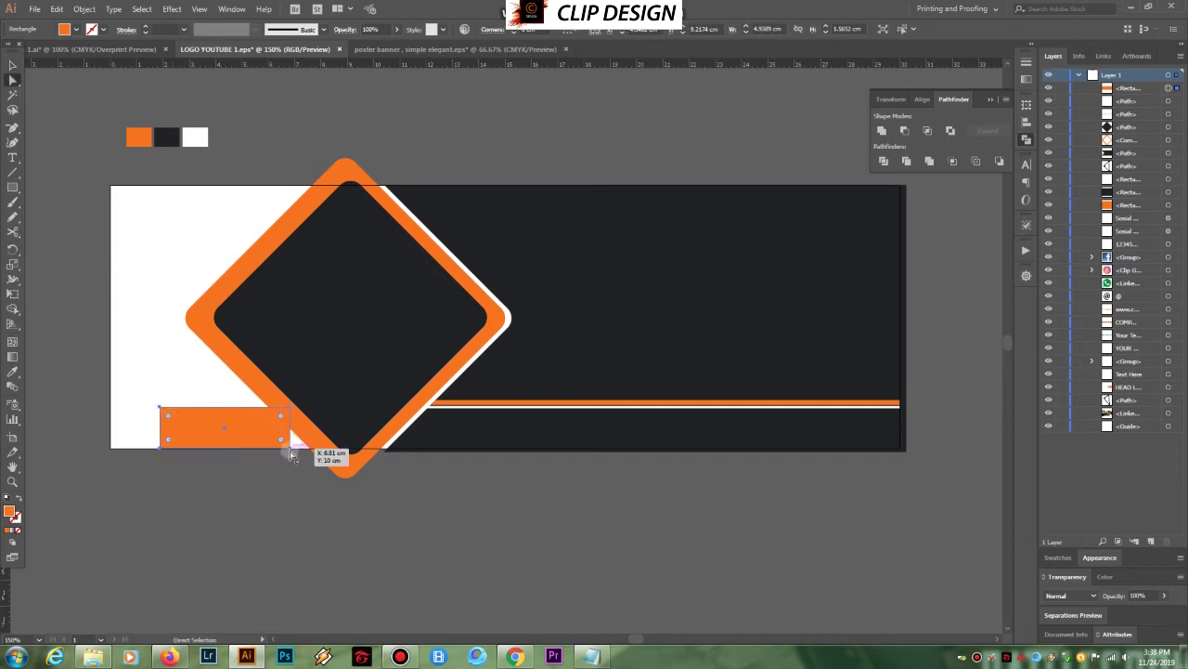
Slant the orange rectangle beside the diamond into a parallelogram by shifting both of its upper corners to the right
left_click(289, 447)
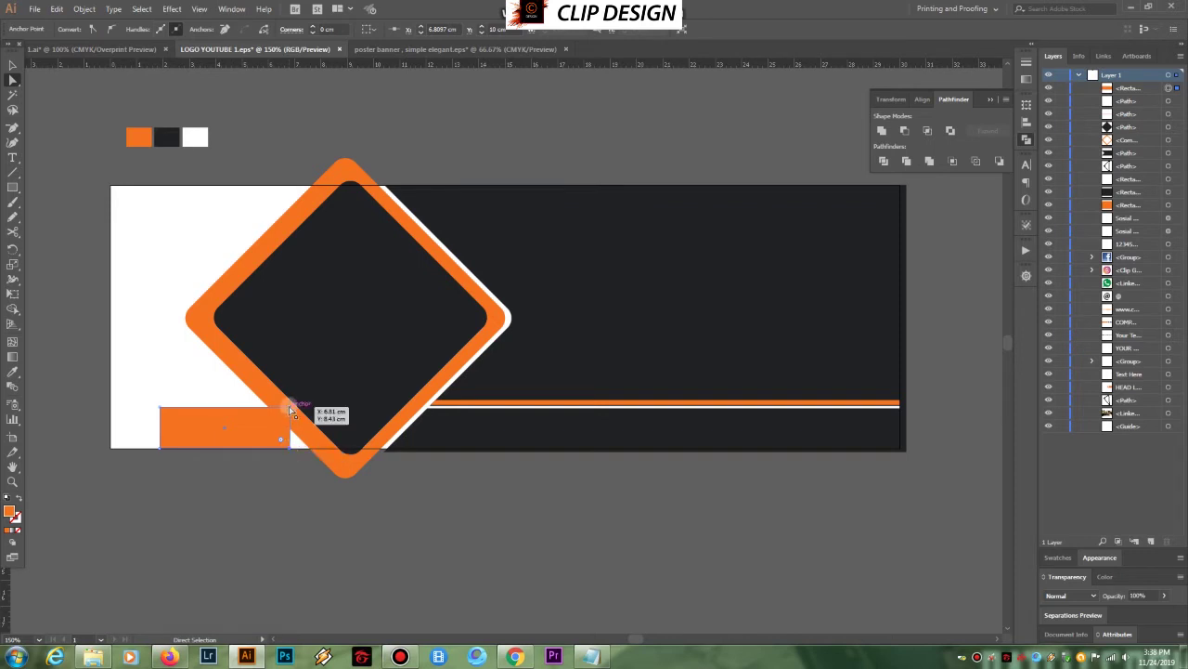
left_click(289, 409)
key("Right")
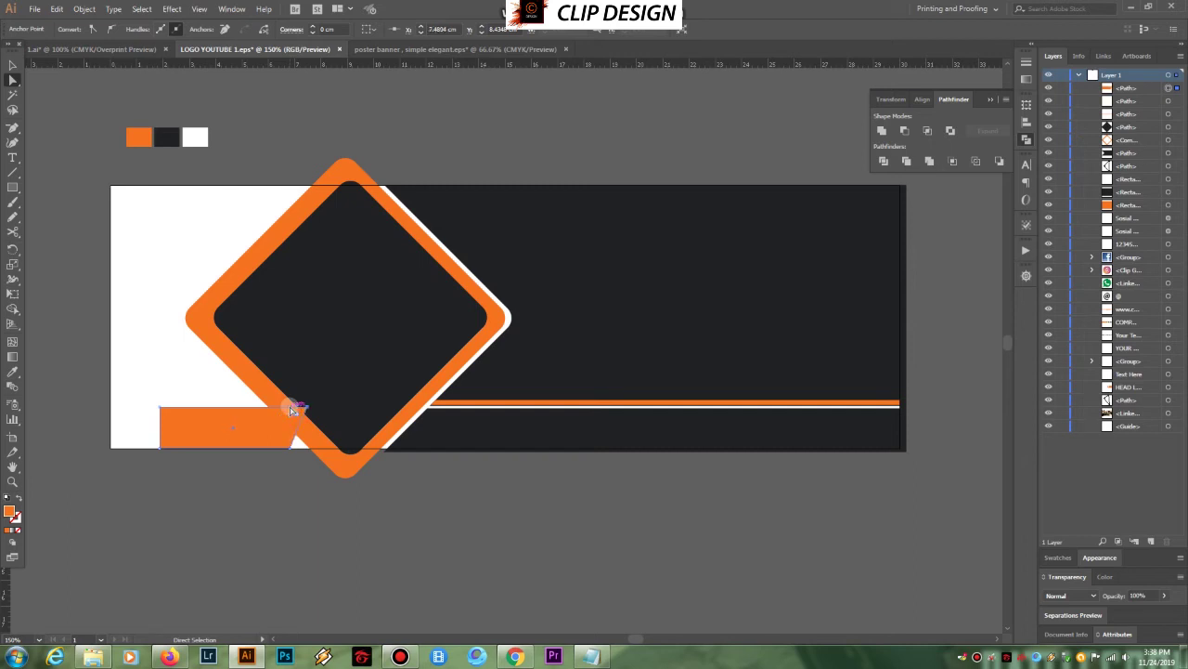
key("Right")
key("Right")
left_click(162, 408)
key("Right")
key("Right")
key("Right")
key("Right")
key("Right")
key("Right")
key("Right")
key("Right")
key("Right")
key("Right")
key("Right")
key("Right")
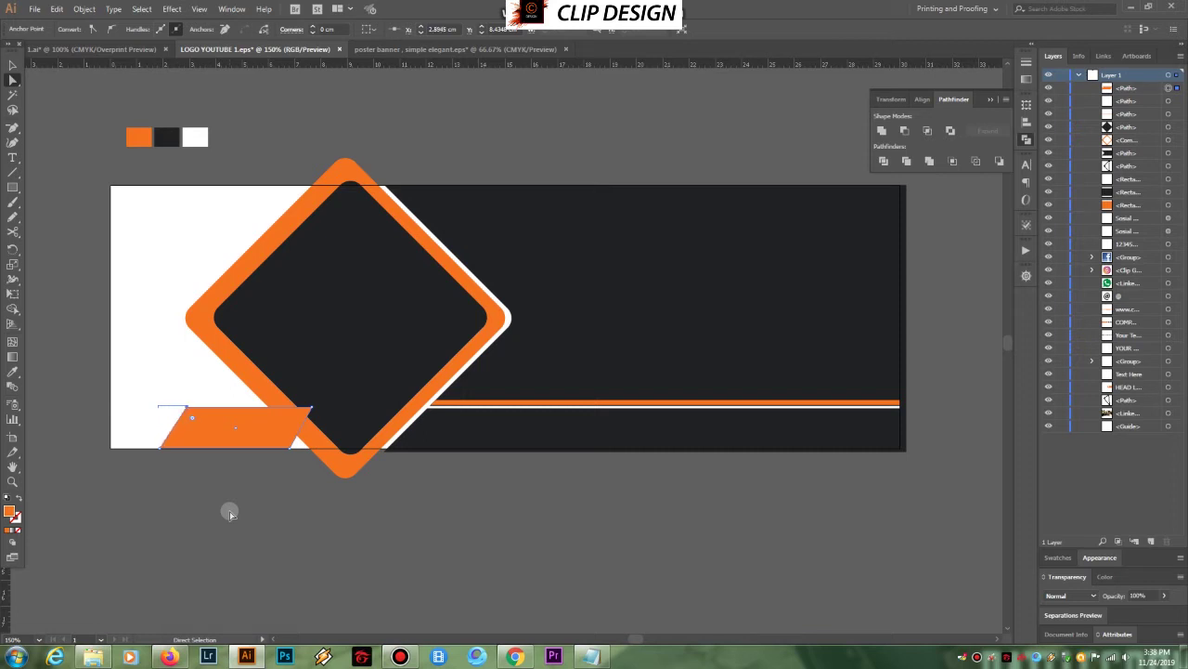
Round the slanted orange shape's upper left corner to a radius of about 0.83 cm
left_click_drag(192, 415, 201, 434)
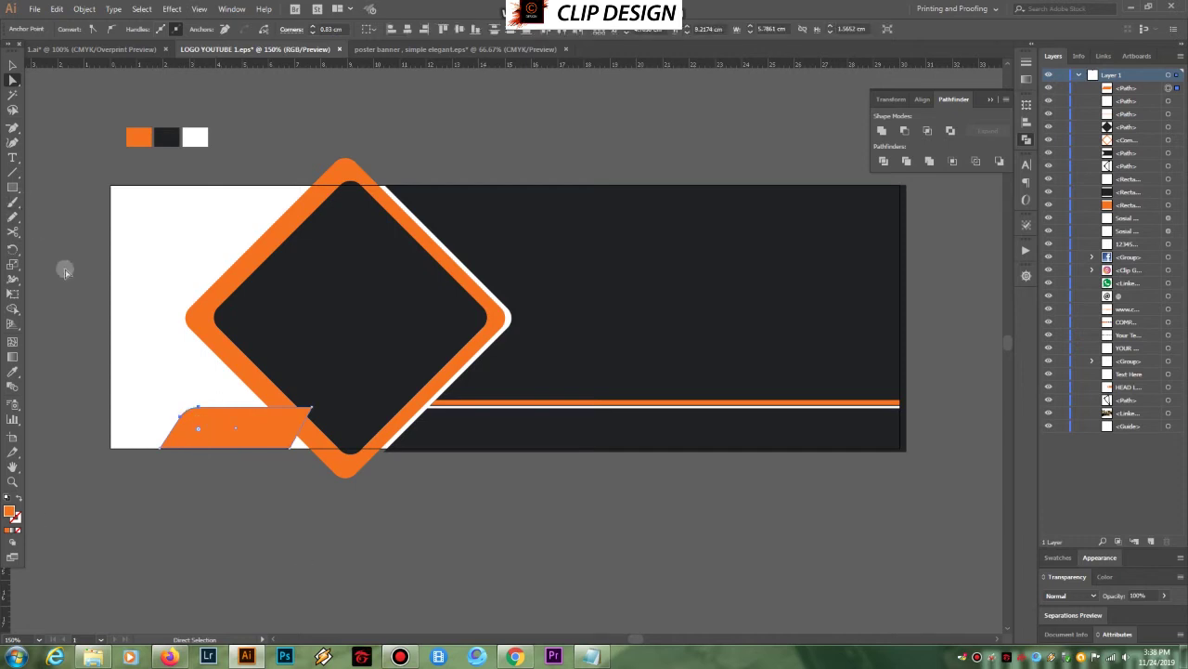
key("v")
left_click(289, 494)
Extend the slanted orange shape's lower left corner slightly outward, and nudge the whole shape a little to the left
left_click(234, 433)
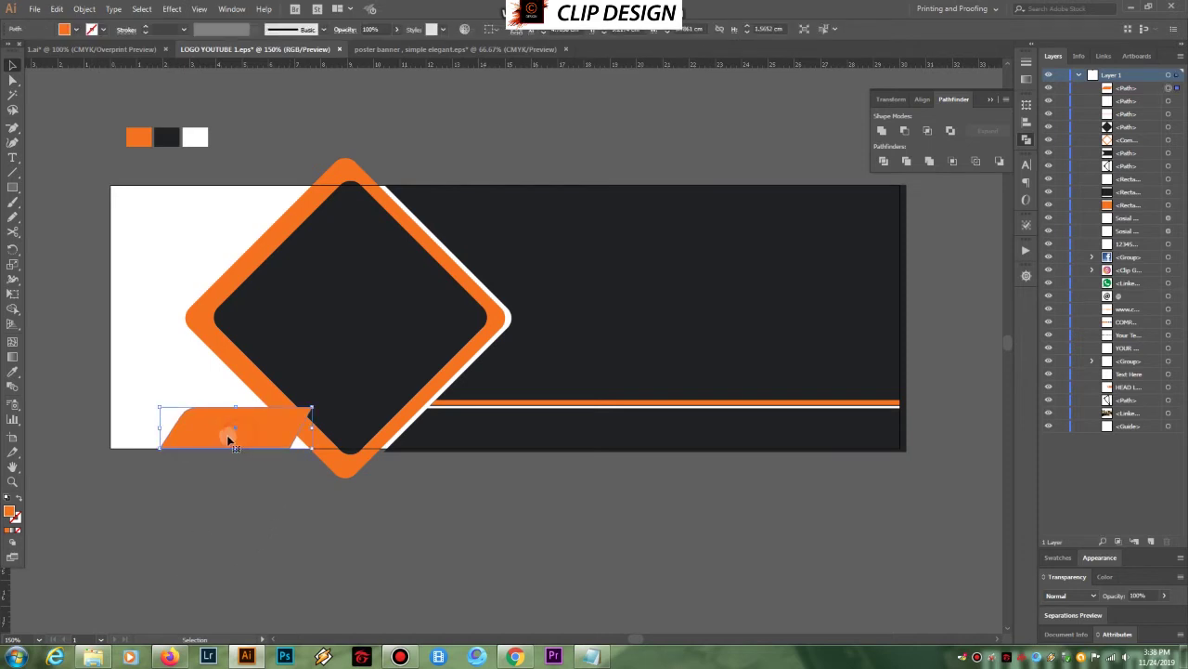
key("a")
left_click(162, 450)
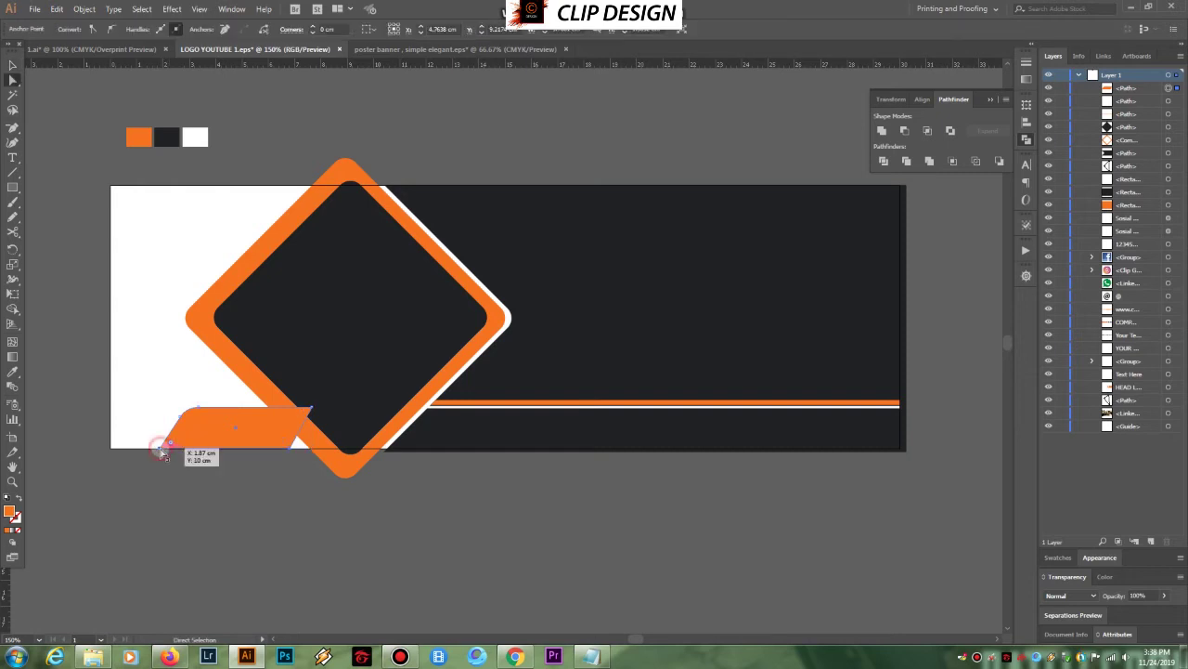
key("Left")
key("Left")
key("v")
left_click(188, 471)
left_click(196, 435)
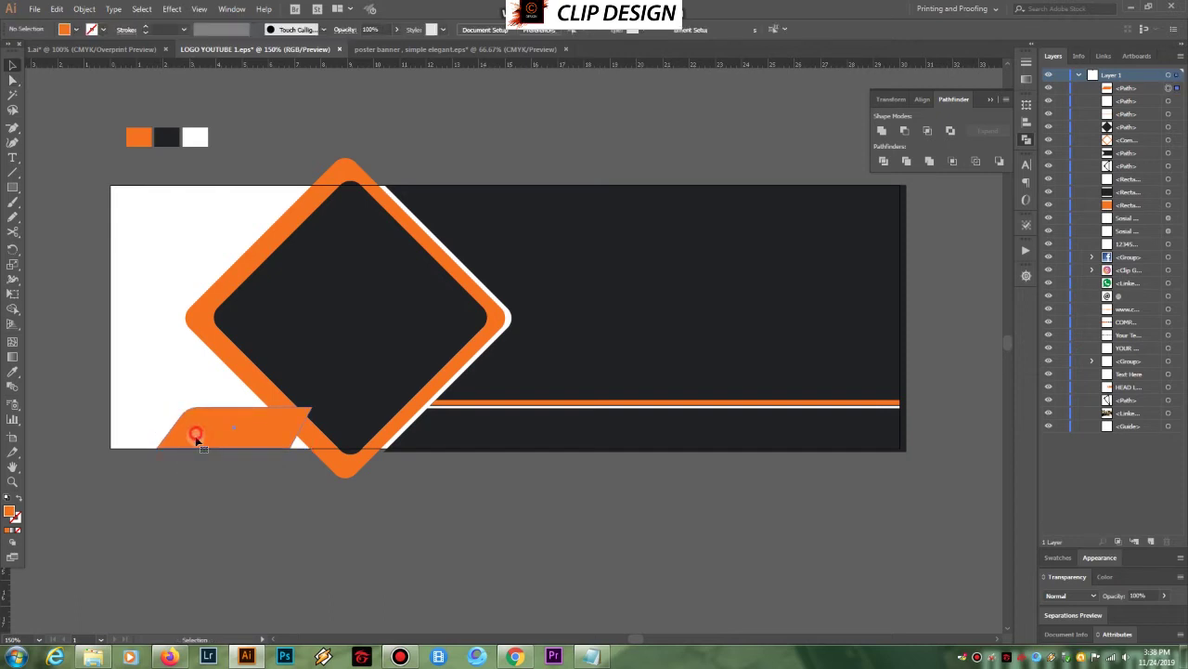
key("Left")
key("Left")
key("Left")
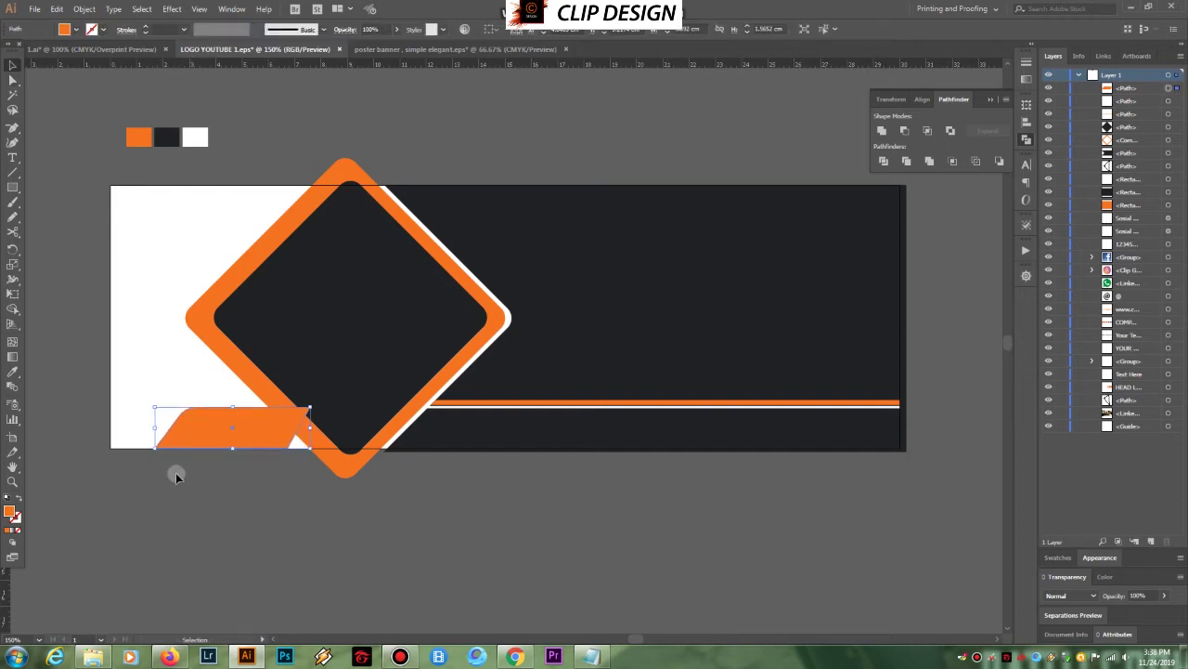
Duplicate the slanted orange shape with a horizontal offset and fill the rear copy with the dark colour sampled from the swatch square
left_click(192, 490)
left_click(211, 450)
left_click(209, 441)
left_click_drag(210, 441, 160, 441)
key("i")
left_click(168, 137)
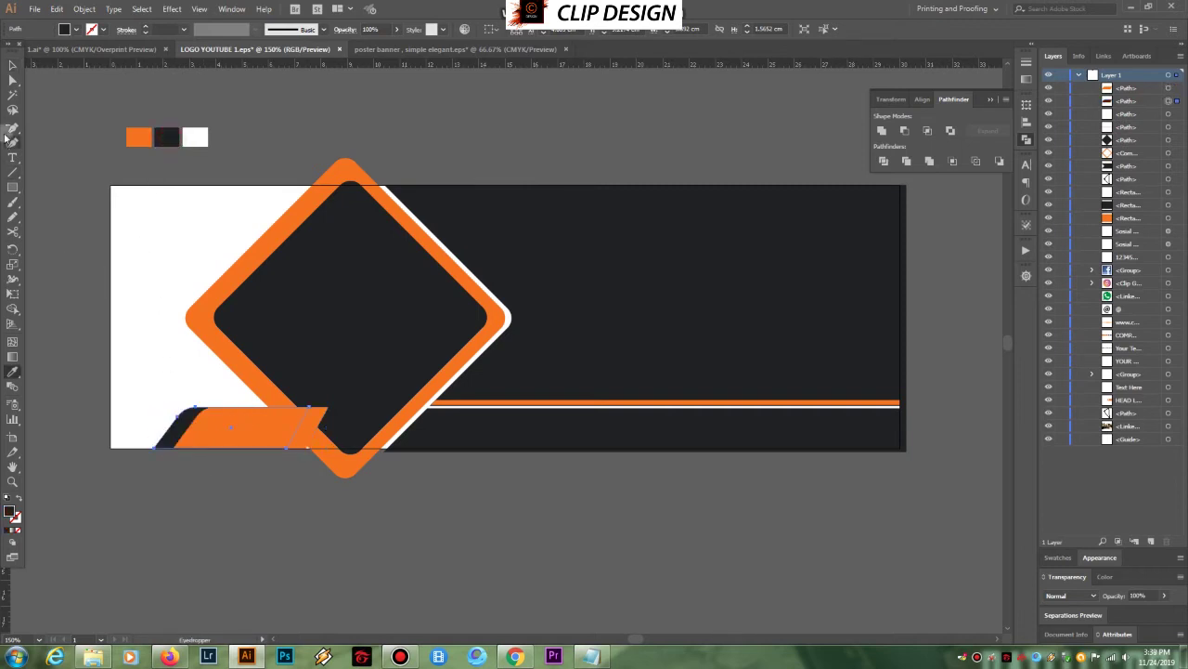
key("v")
left_click(443, 512)
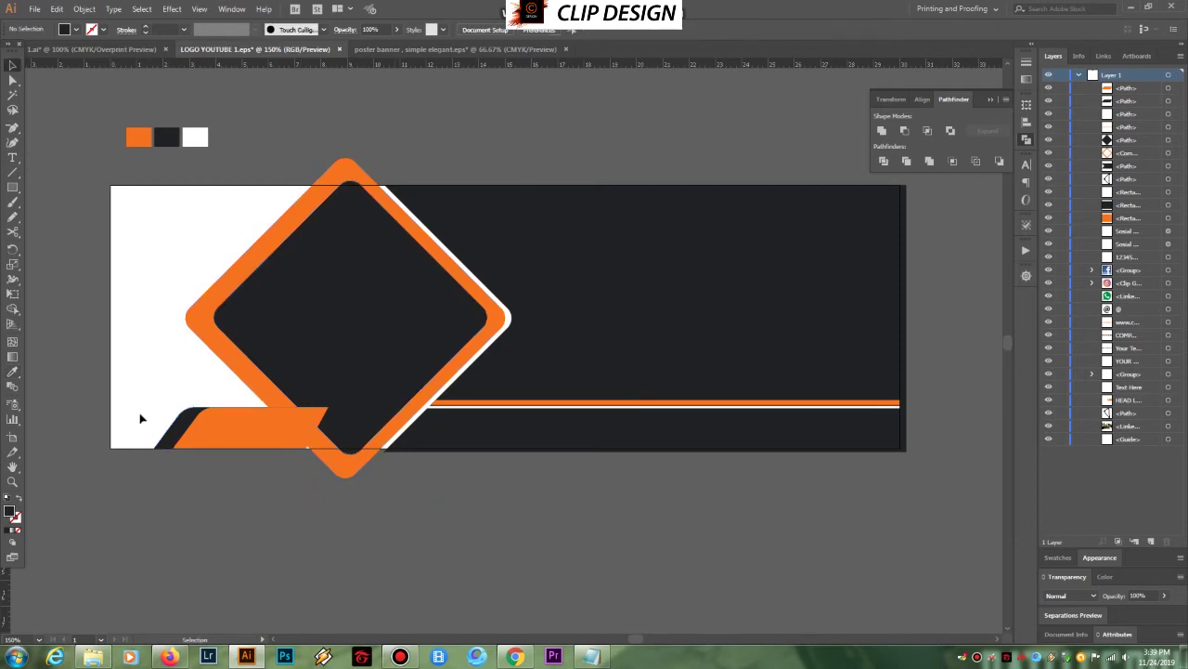
Move the orange and dark slanted shapes together towards the artboard's left edge, group them and nudge the group down to the bottom edge
left_click_drag(232, 431, 185, 433)
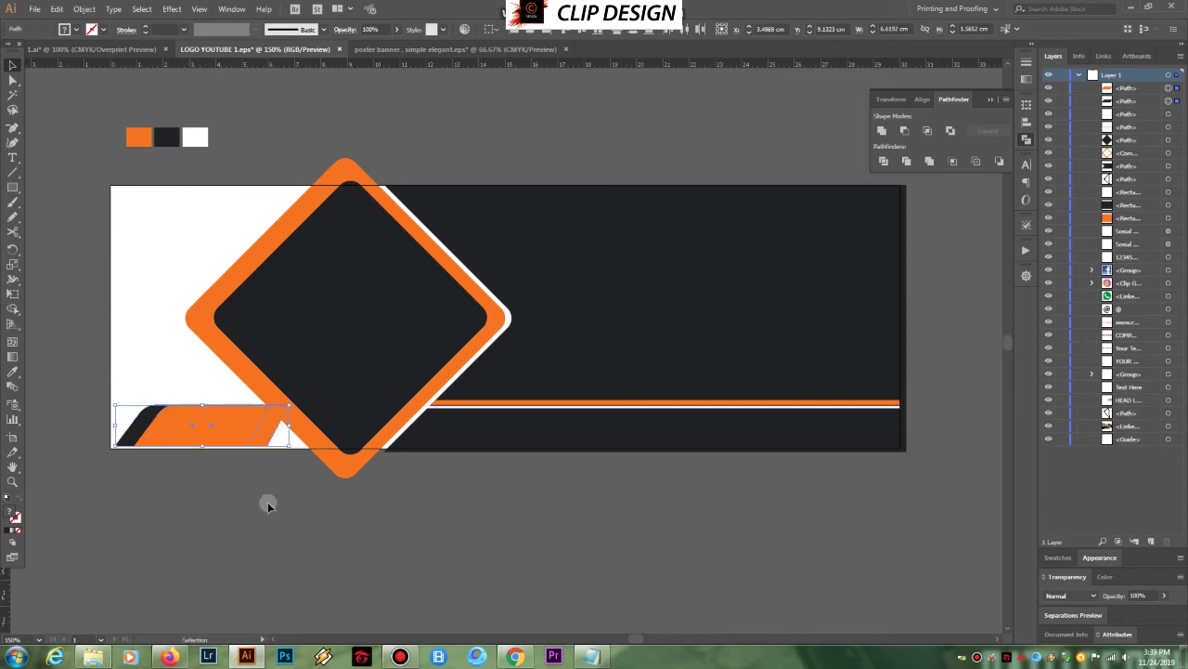
key("ctrl+g")
left_click(267, 504)
left_click(208, 437)
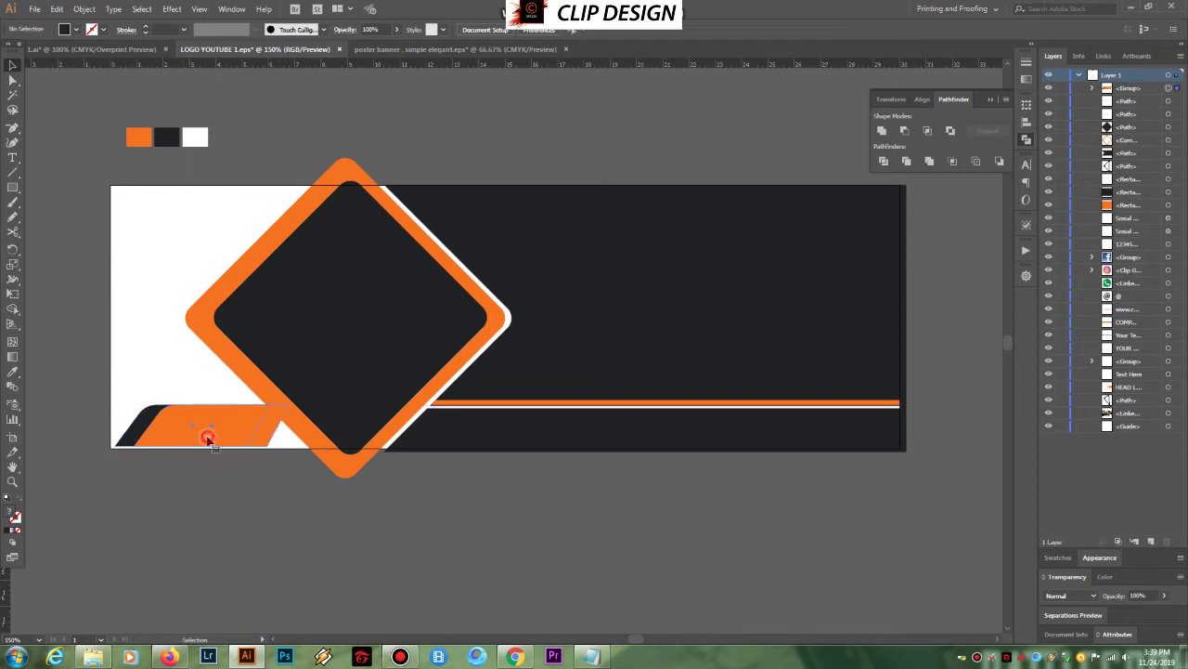
key("Down")
key("Down")
key("Down")
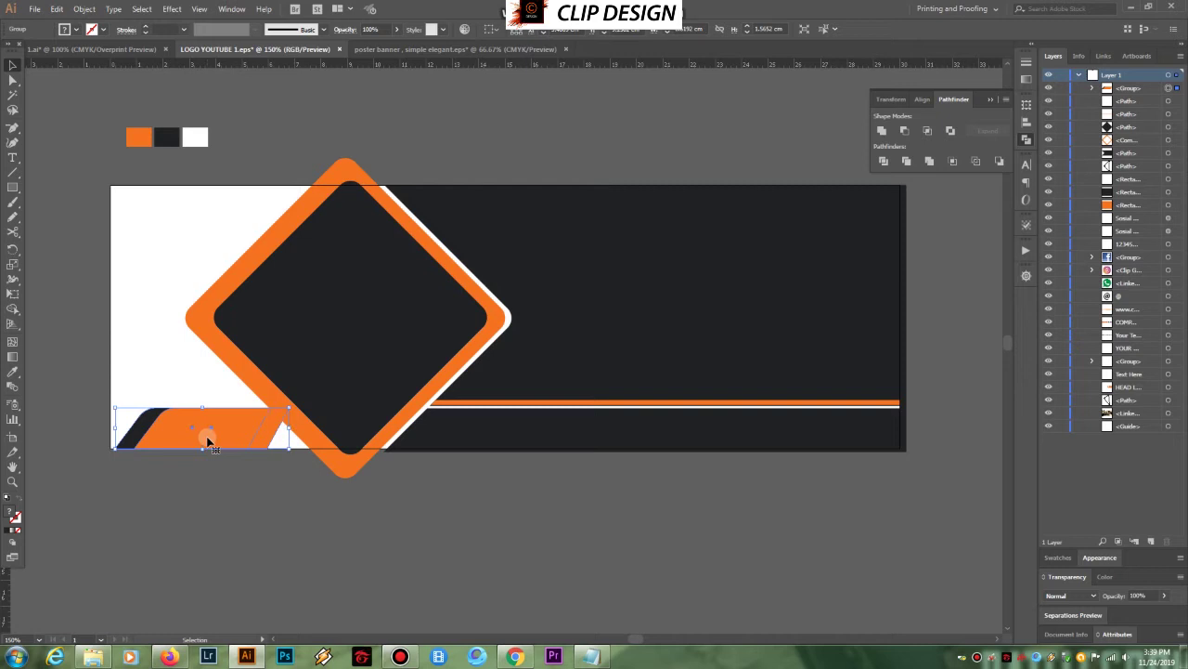
left_click(367, 488)
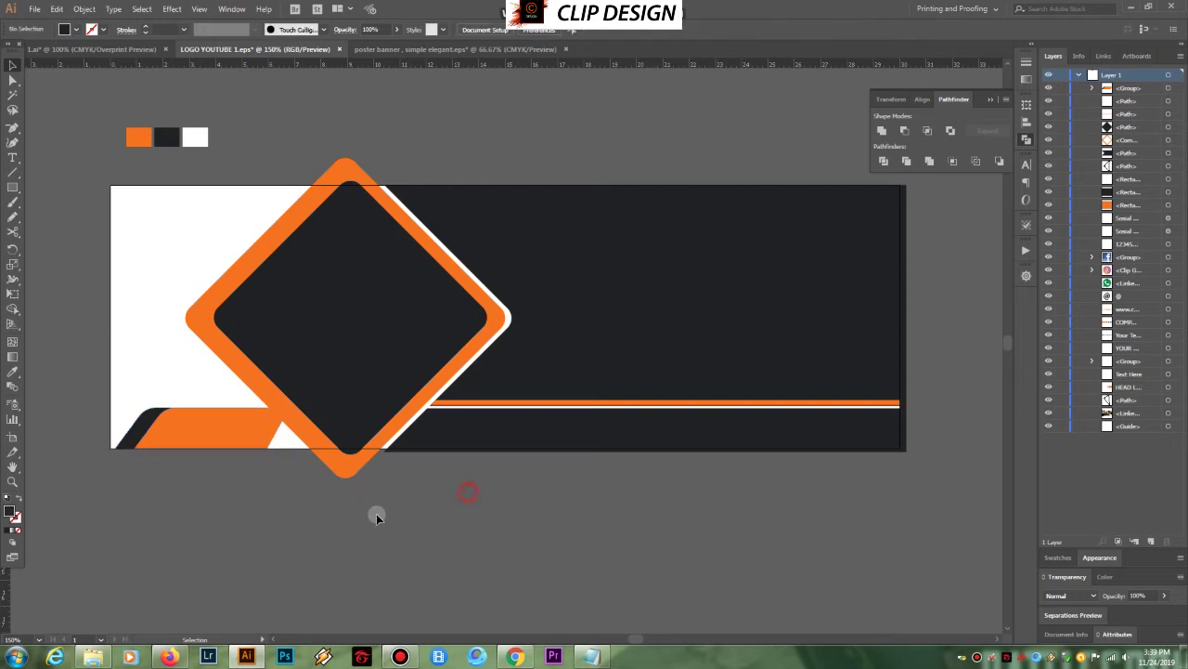
Draw a rectangle about 4.38 × 1.03 cm across the diamond's lower tip, nudge it down and fill it with the background's white
key("m")
left_click_drag(294, 408, 413, 432)
key("Down")
key("Down")
key("Down")
key("Down")
key("Down")
key("Down")
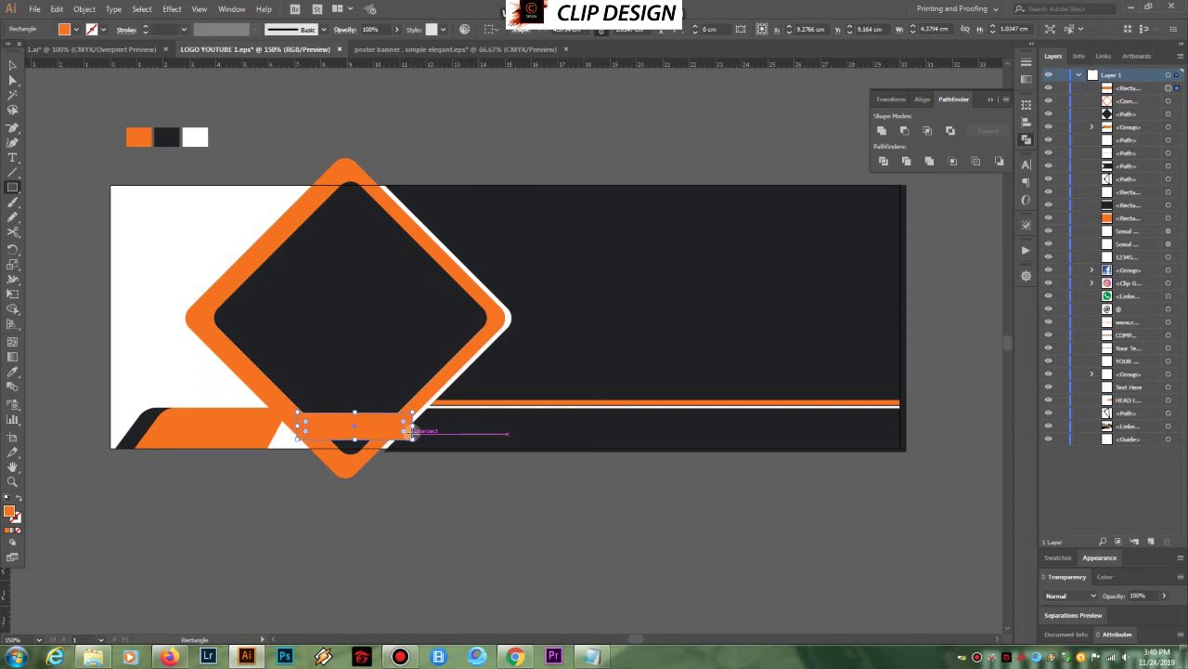
key("i")
left_click(191, 383)
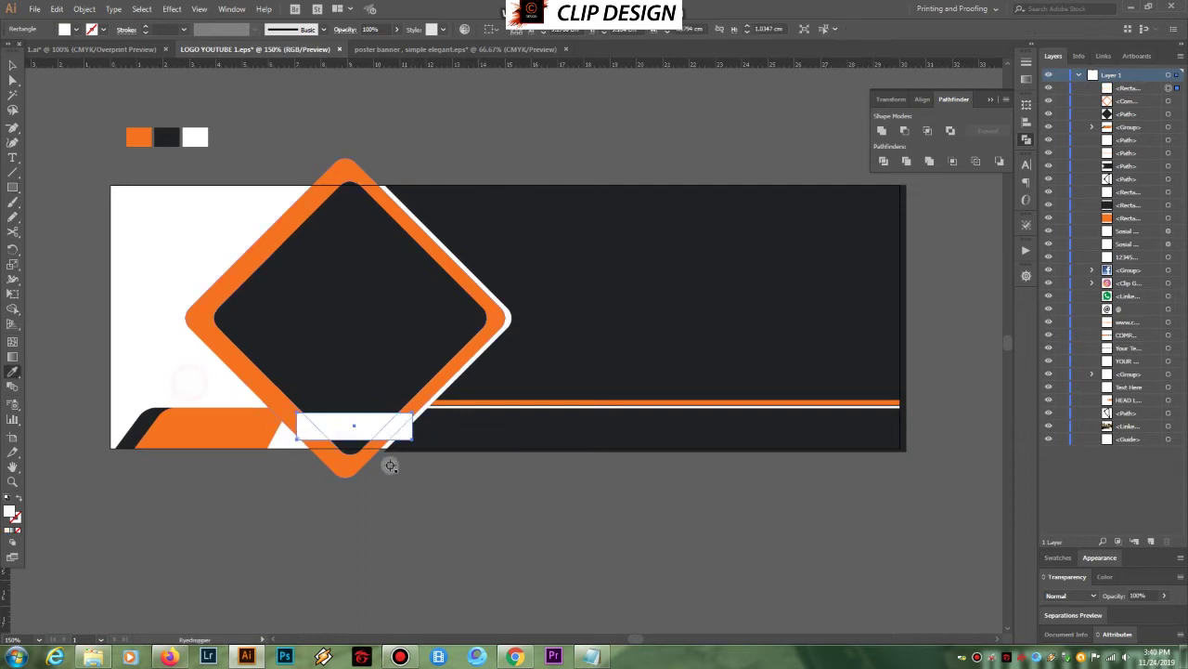
Bring the orange diamond frame to the front so it overlaps the white rectangle
key("v")
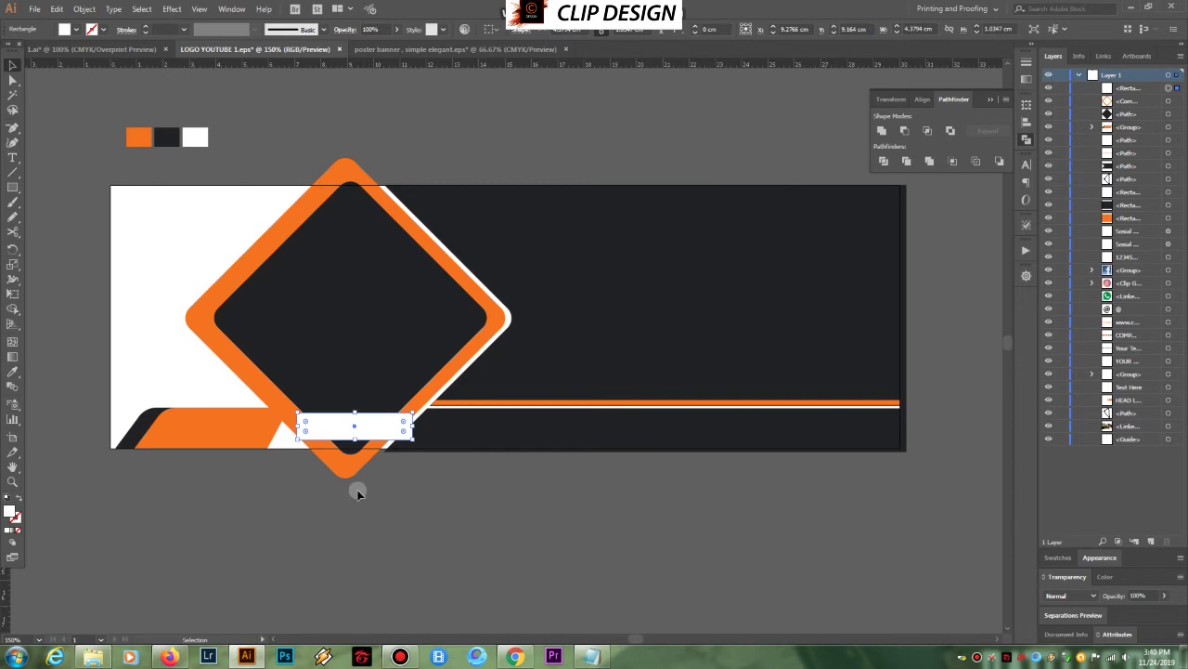
right_click(352, 468)
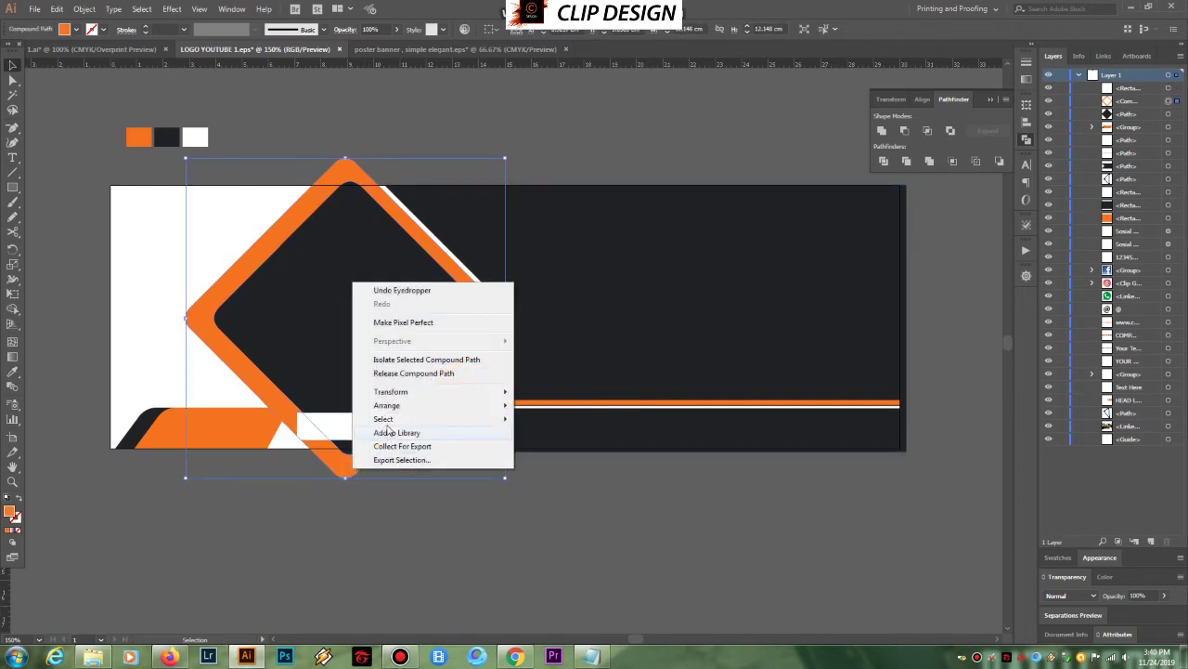
mouse_move(390, 405)
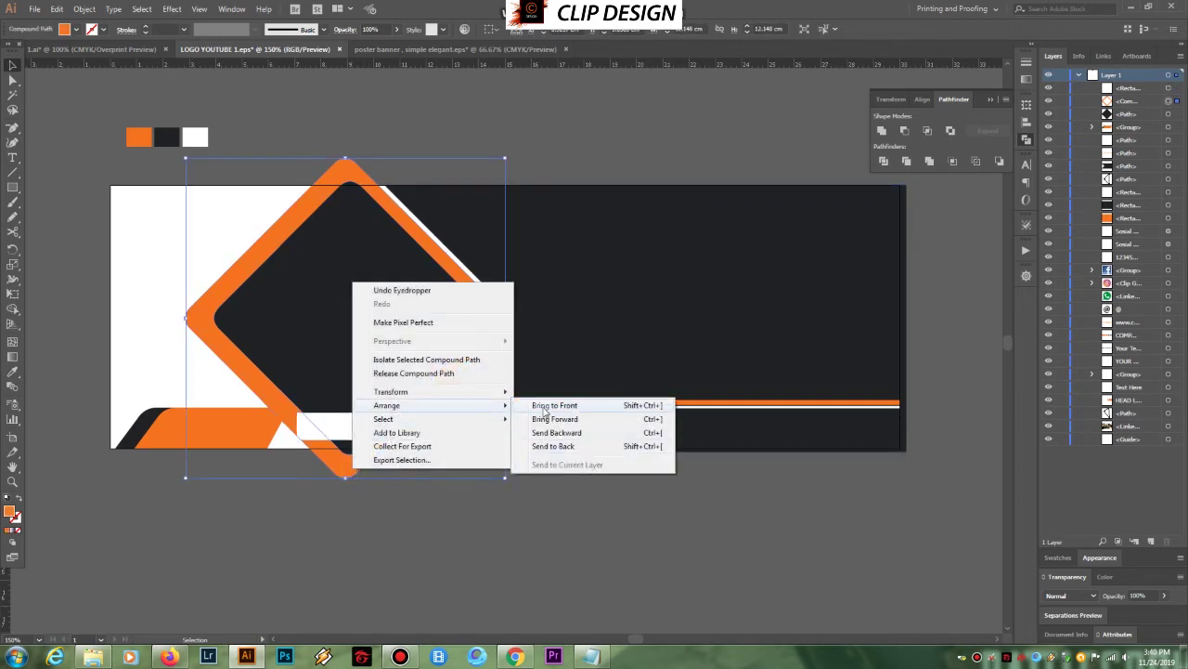
left_click(546, 409)
left_click(549, 469)
left_click(208, 439)
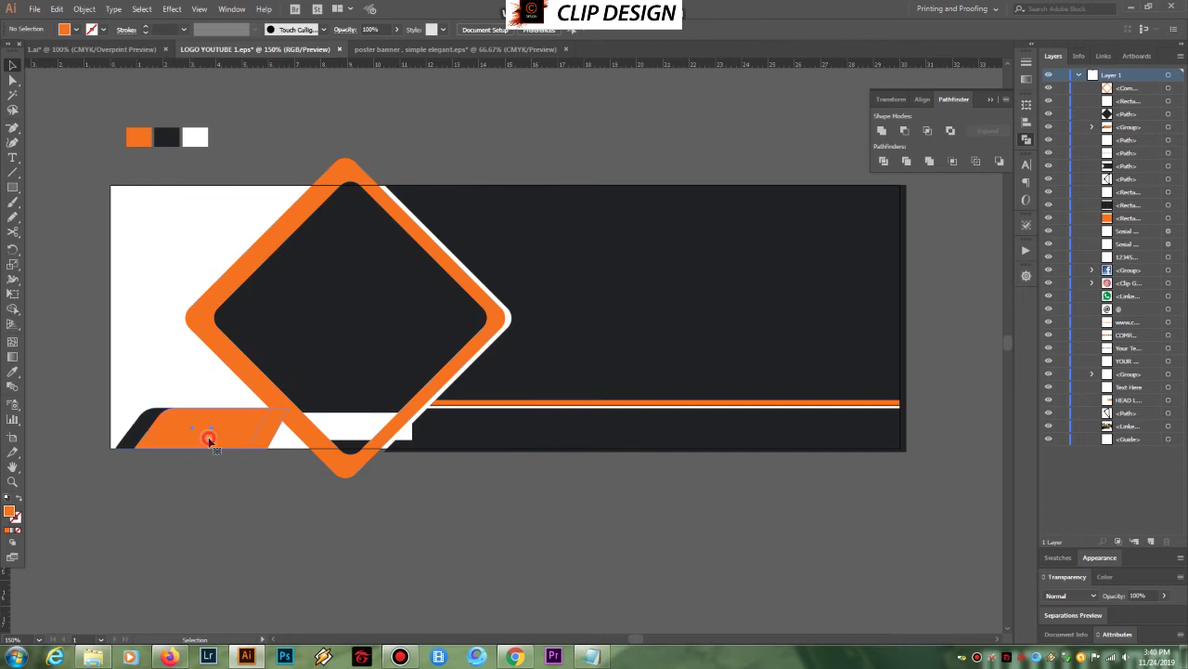
right_click(209, 439)
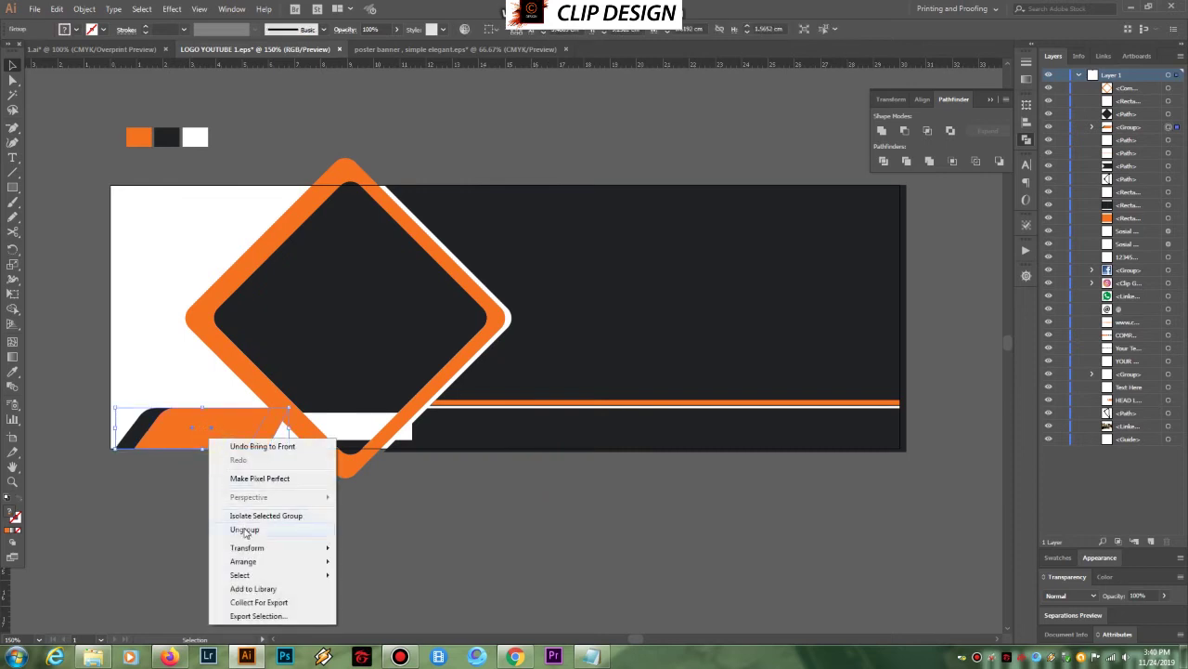
left_click(581, 561)
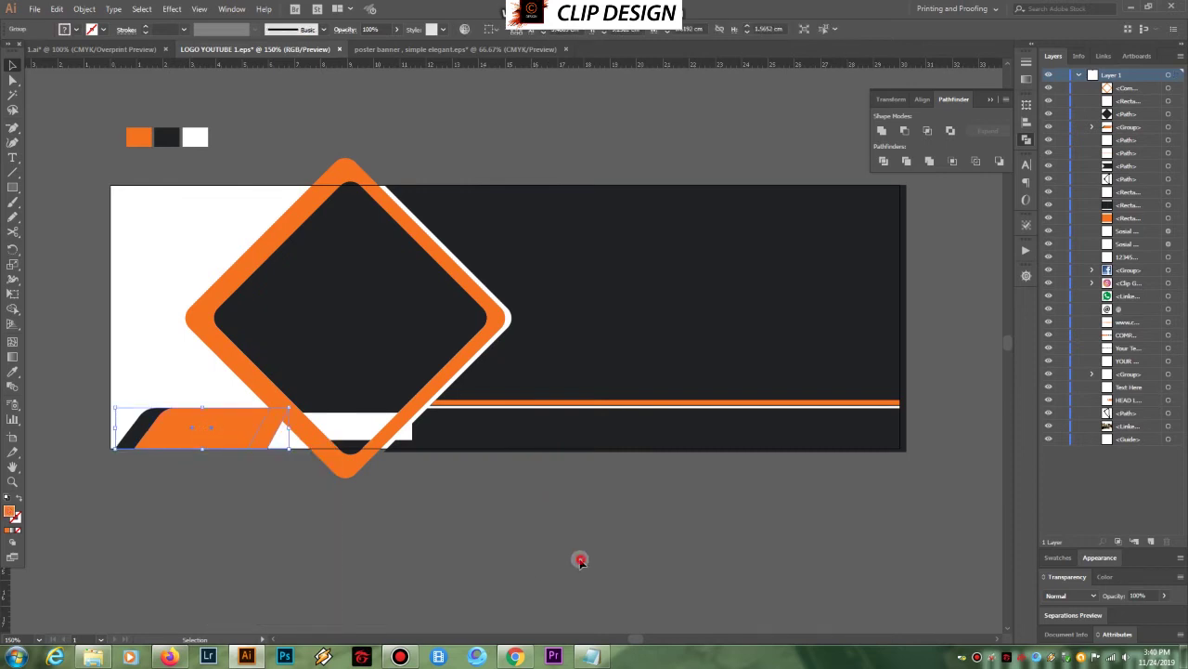
left_click(408, 434)
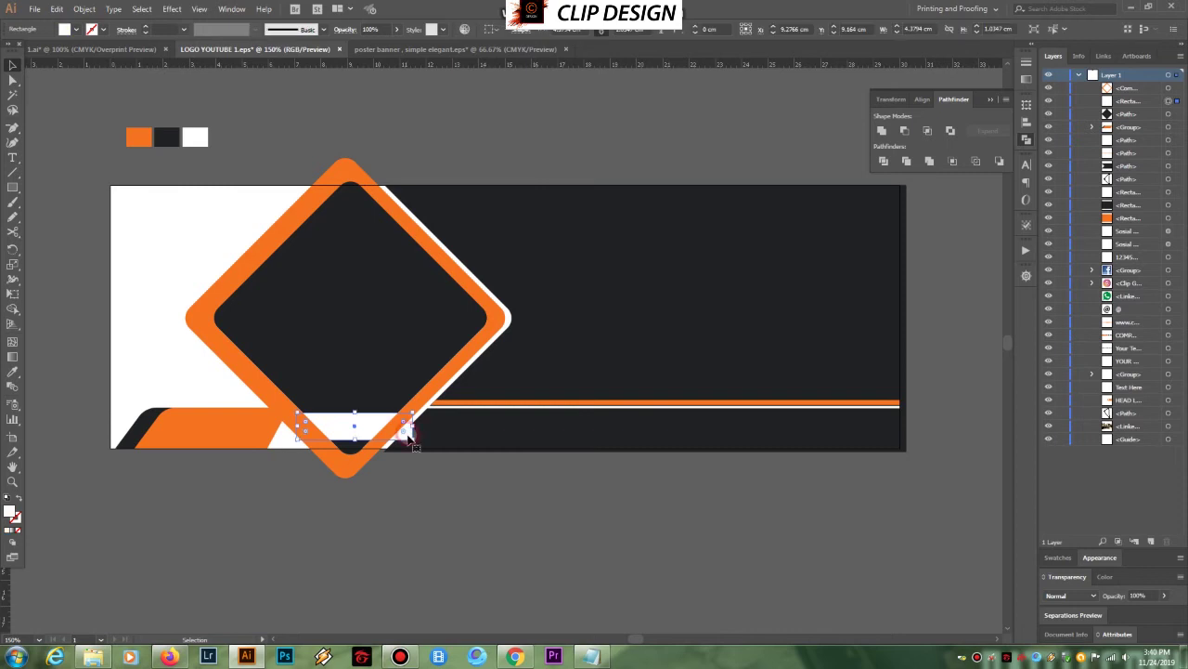
left_click(421, 495)
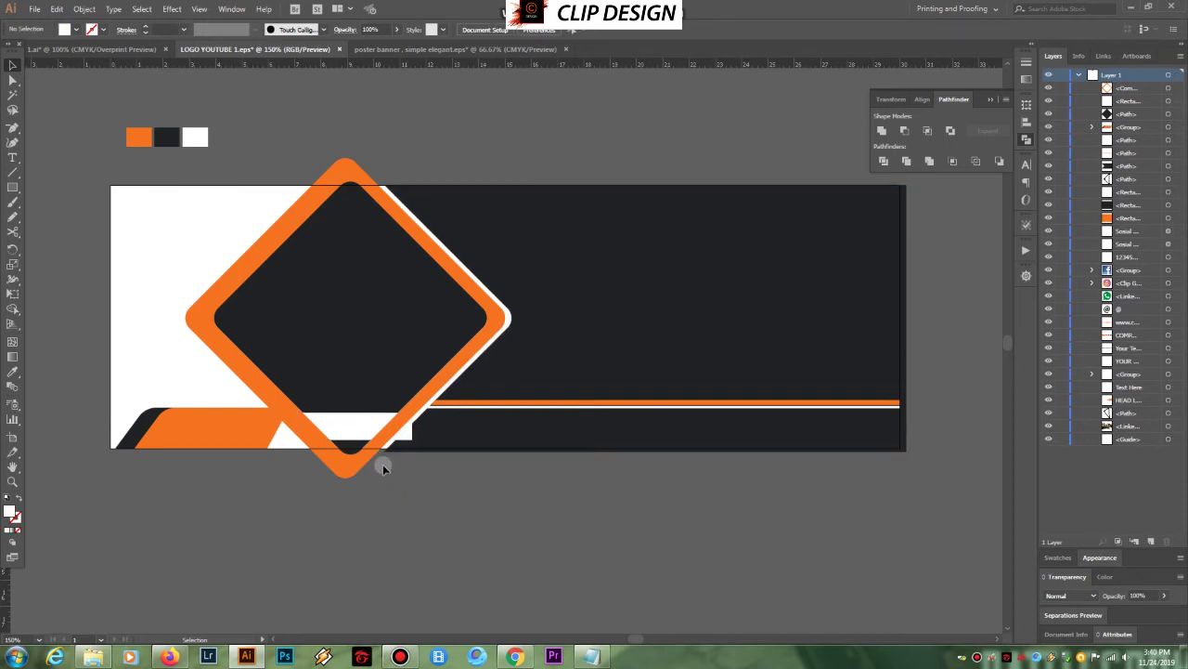
Nudge the white rectangle in the diamond's lower tip slightly down and to the left
left_click(355, 432)
key("Down")
key("Down")
key("Down")
key("Down")
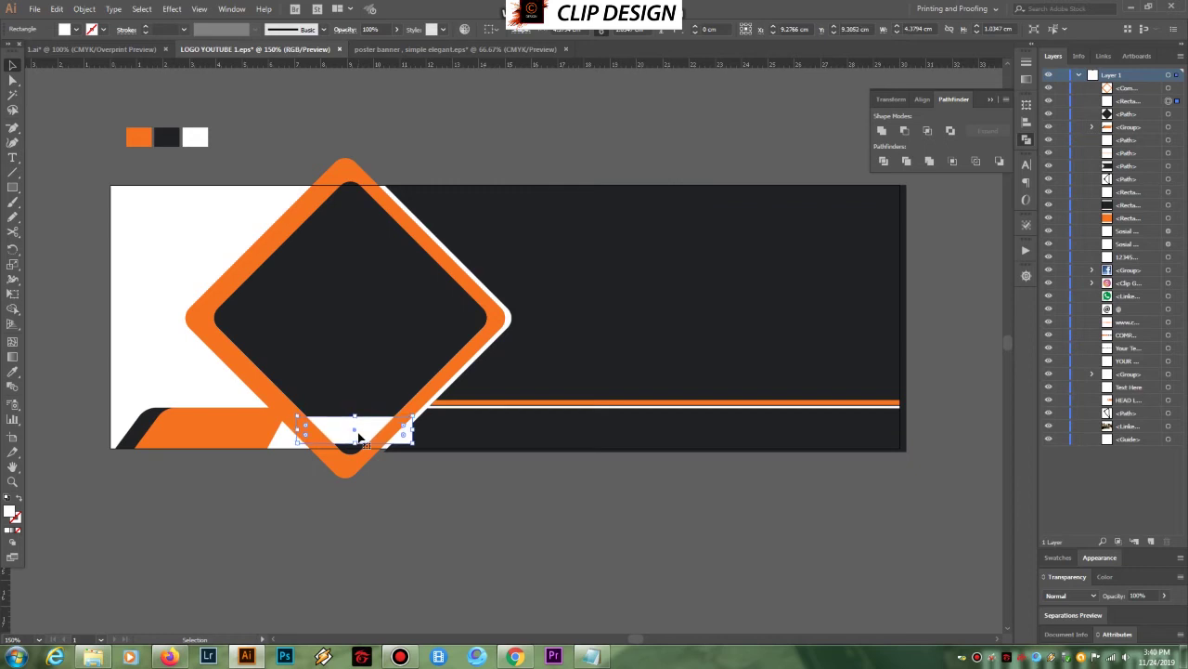
key("Left")
key("Left")
left_click(421, 532)
Nudge the dark inner diamond down to close the thin white gap along the orange frame's lower inner edges
key("z")
left_click_drag(249, 397, 463, 457)
left_click_drag(626, 506, 562, 520)
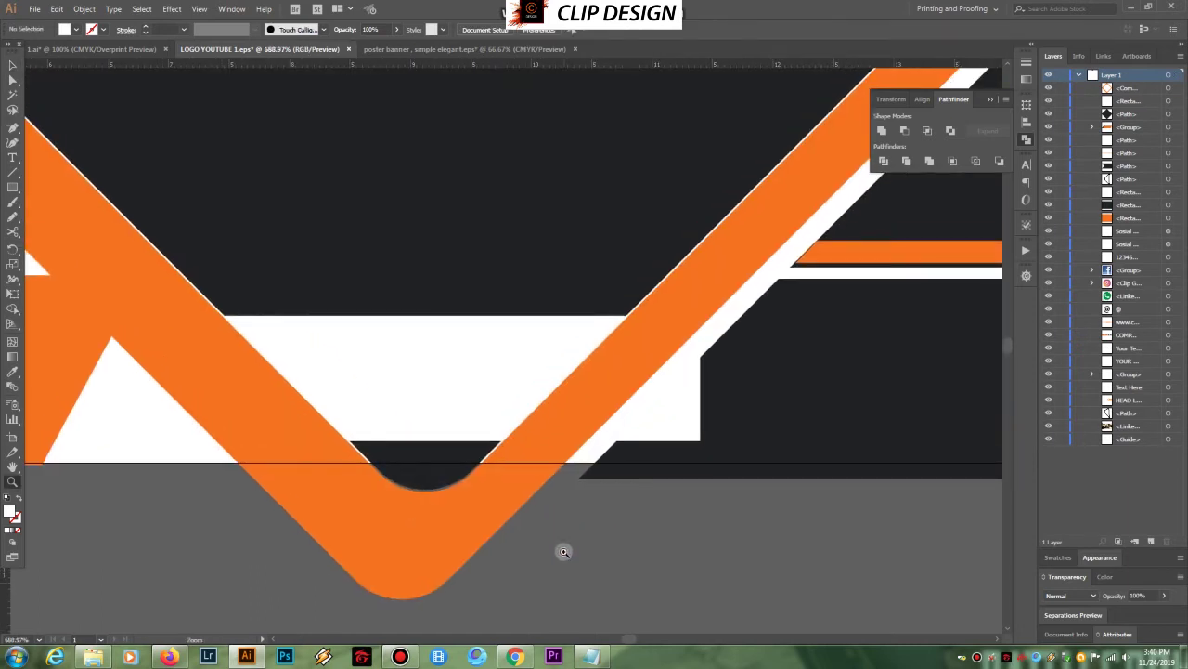
key("v")
left_click(435, 283)
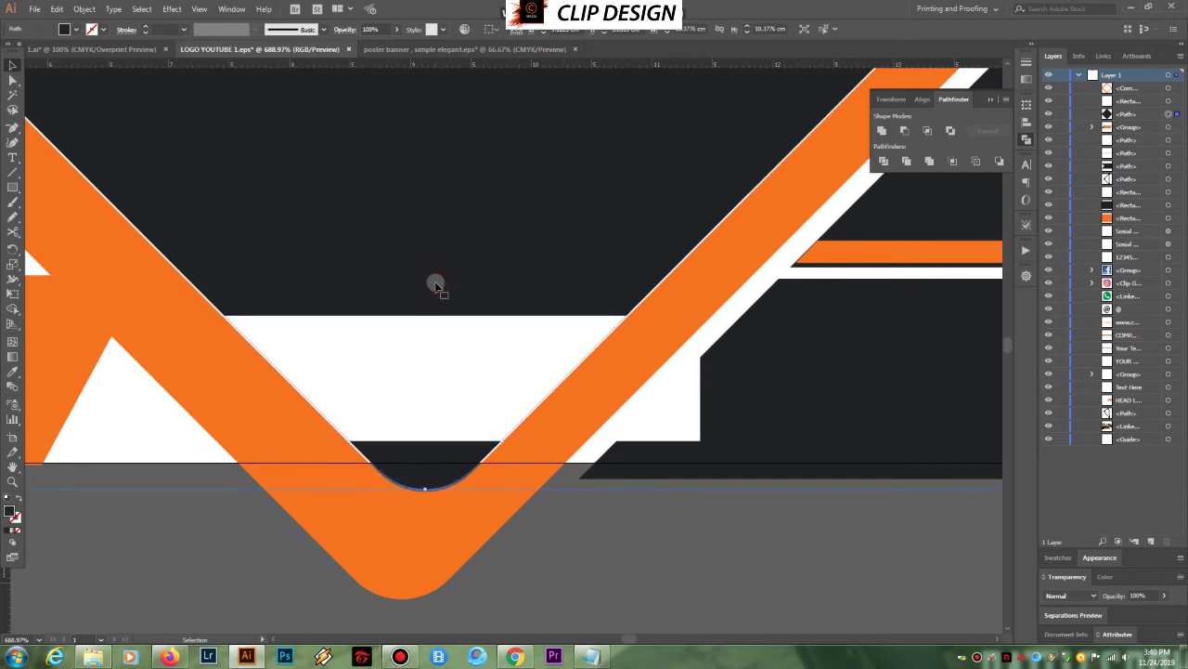
key("Down")
left_click(683, 556)
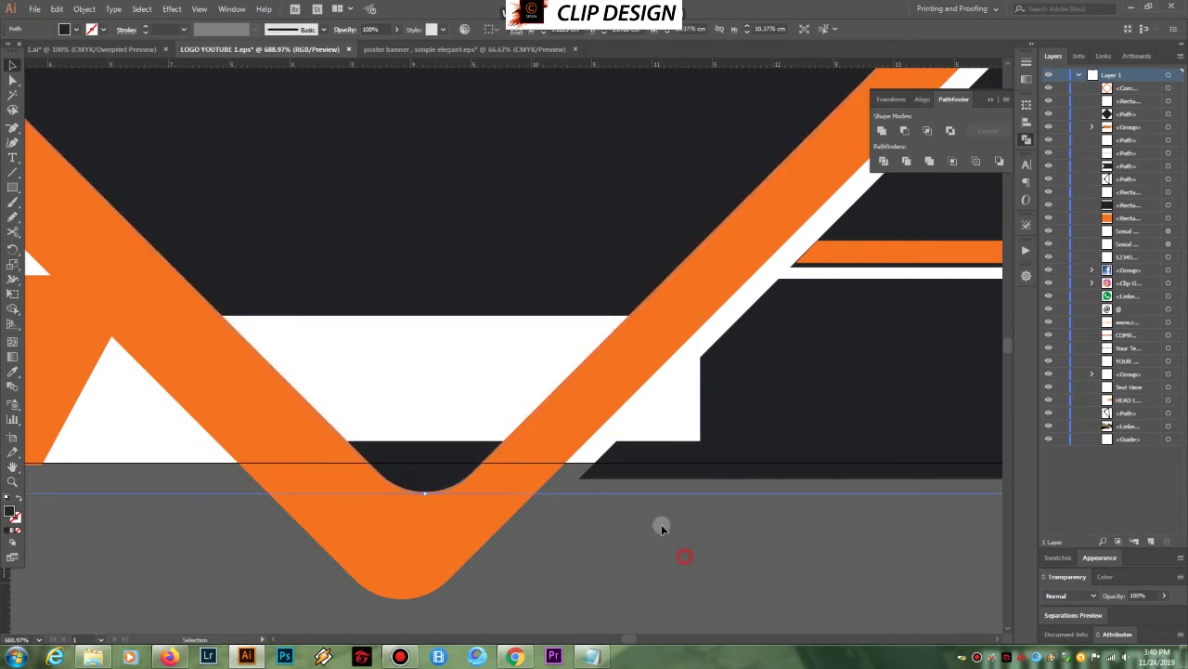
Shift the white rectangle's lower right corner inward until its slanted side no longer protrudes beyond the diamond frame
left_click(641, 424)
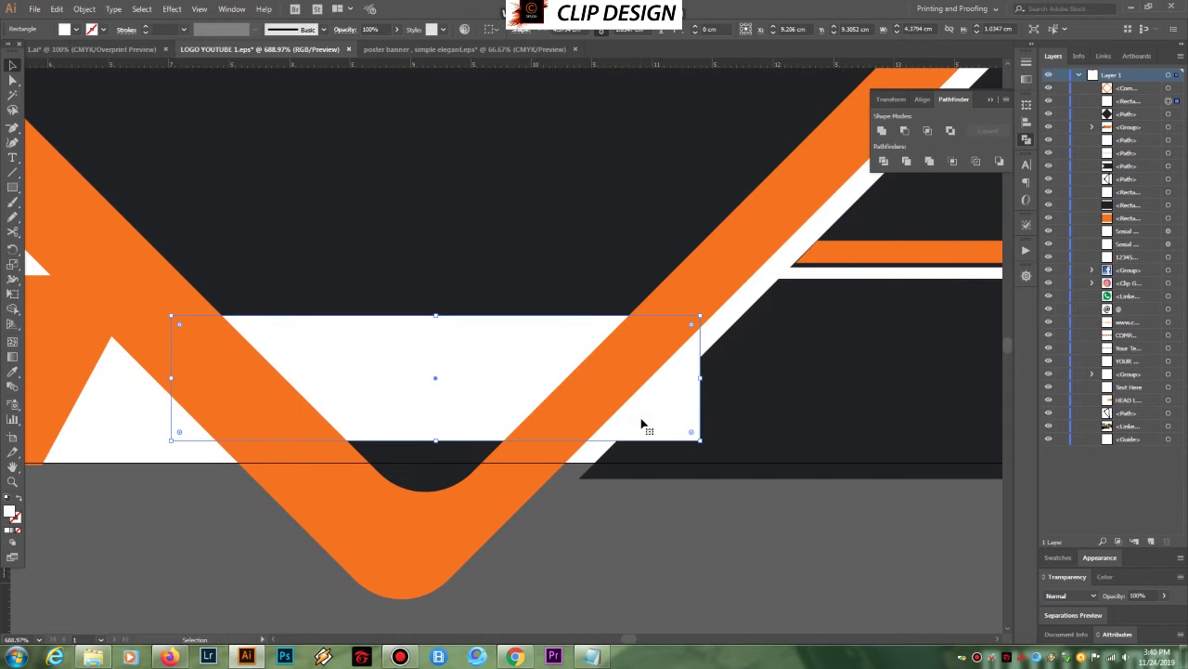
key("a")
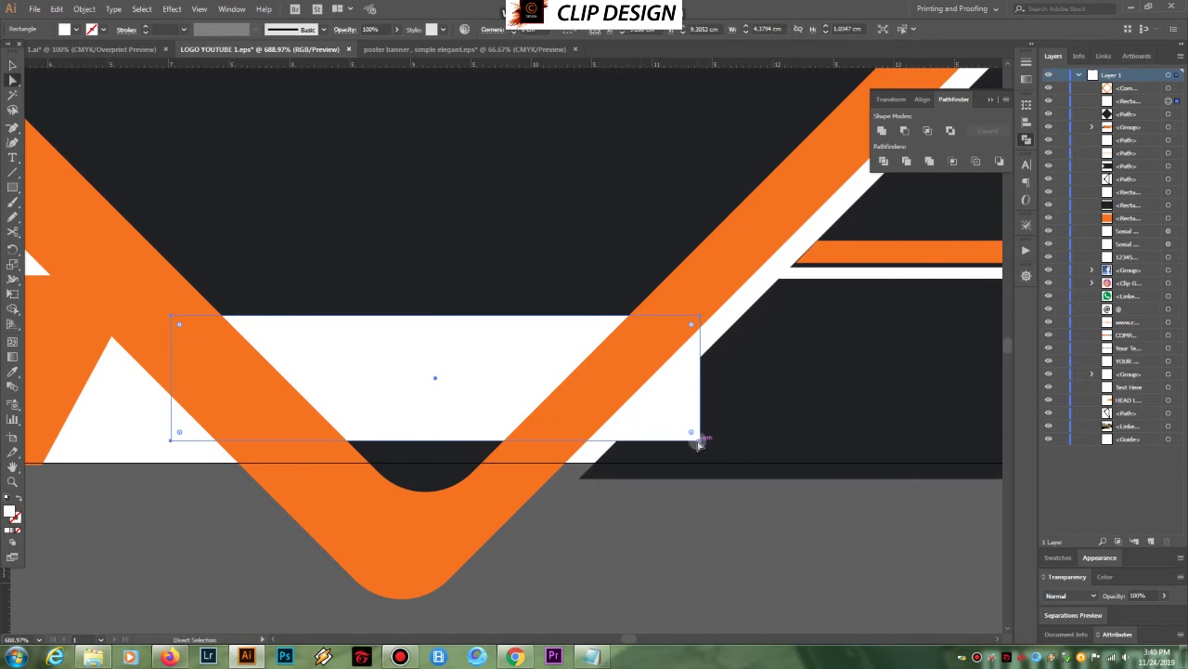
left_click(703, 437)
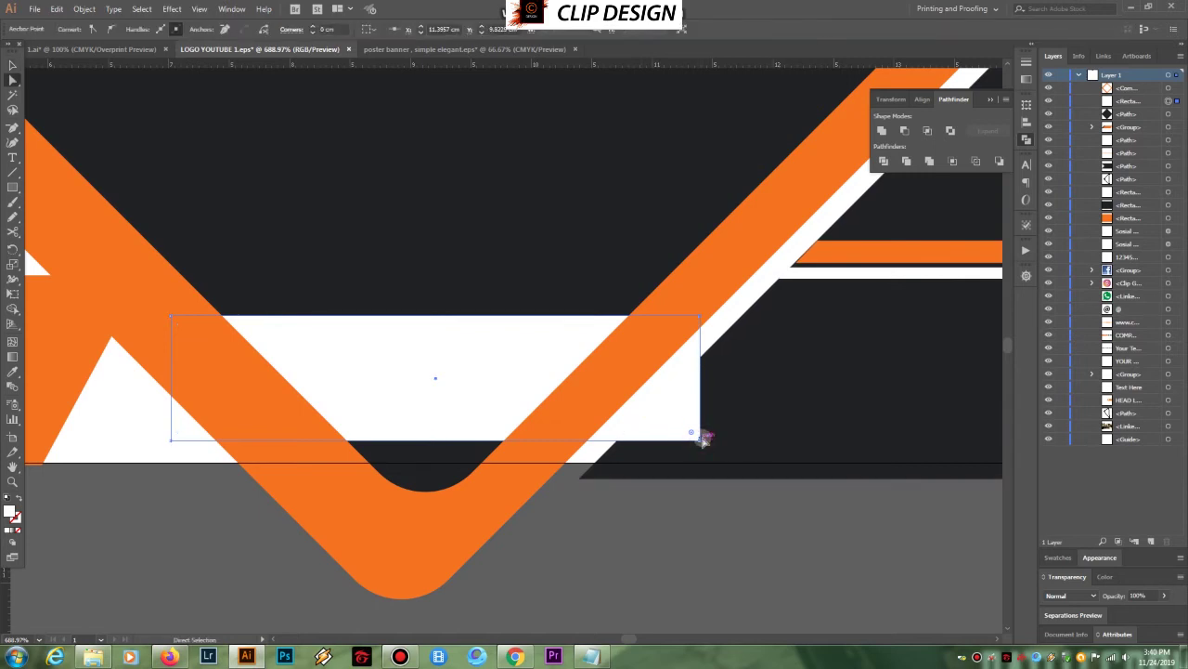
key("Left")
key("Left")
key("Left")
key("Left")
key("Left")
key("Left")
key("Left")
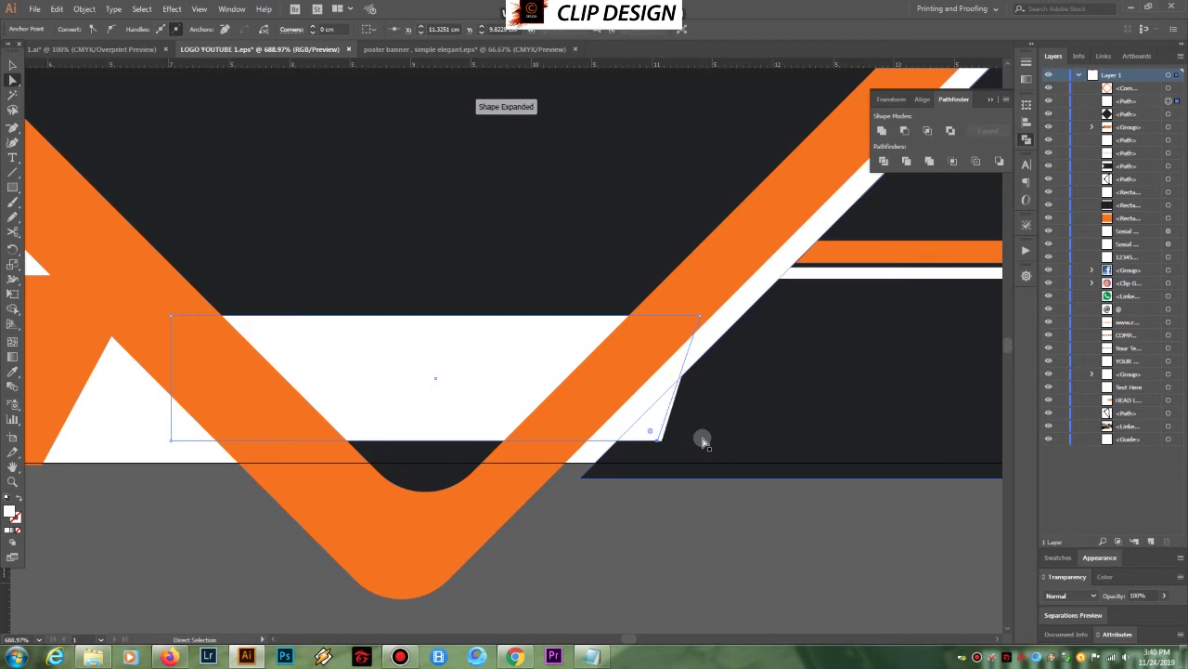
key("Left")
key("Left")
key("Left")
key("Left")
key("Left")
key("Left")
key("Left")
key("Left")
key("Left")
key("Left")
key("Left")
key("Left")
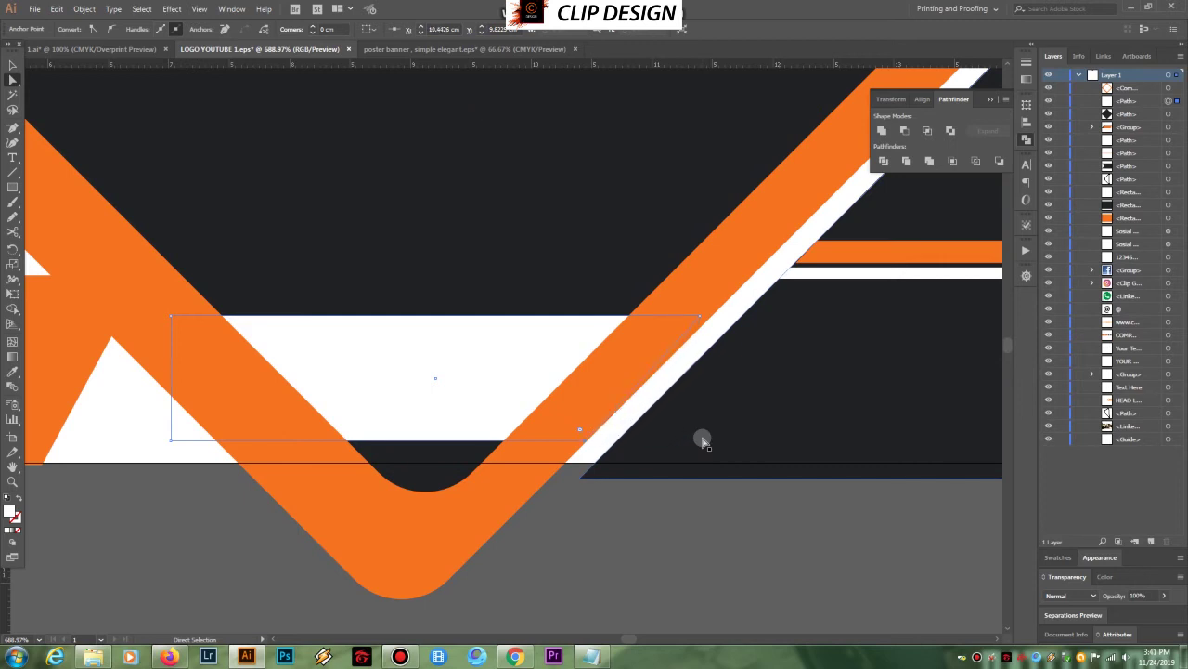
Shift the white shape's lower left corner inward so that side also slants along the diamond frame, and deselect the shape
left_click(171, 442)
key("Left")
key("Left")
key("Right")
key("Right")
key("Right")
key("Right")
key("Right")
key("Right")
key("Right")
key("Right")
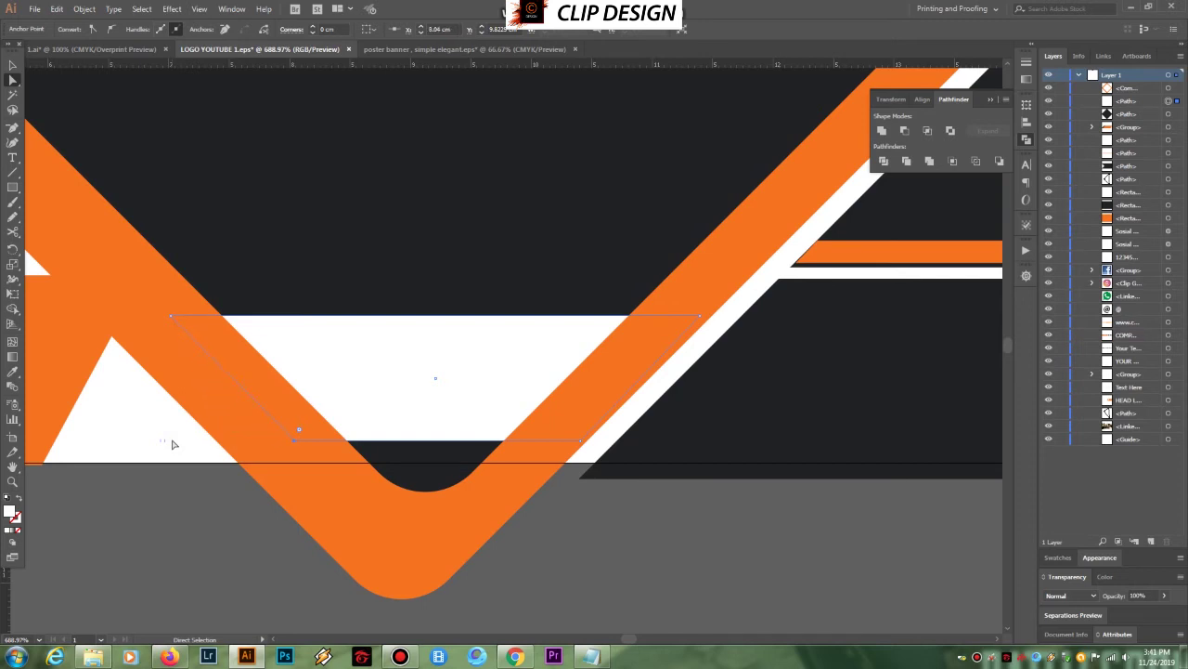
key("ctrl+shift+a")
key("z")
left_click(428, 563, "alt")
left_click(470, 541, "alt")
left_click_drag(542, 318, 484, 475)
left_click(485, 475, "alt")
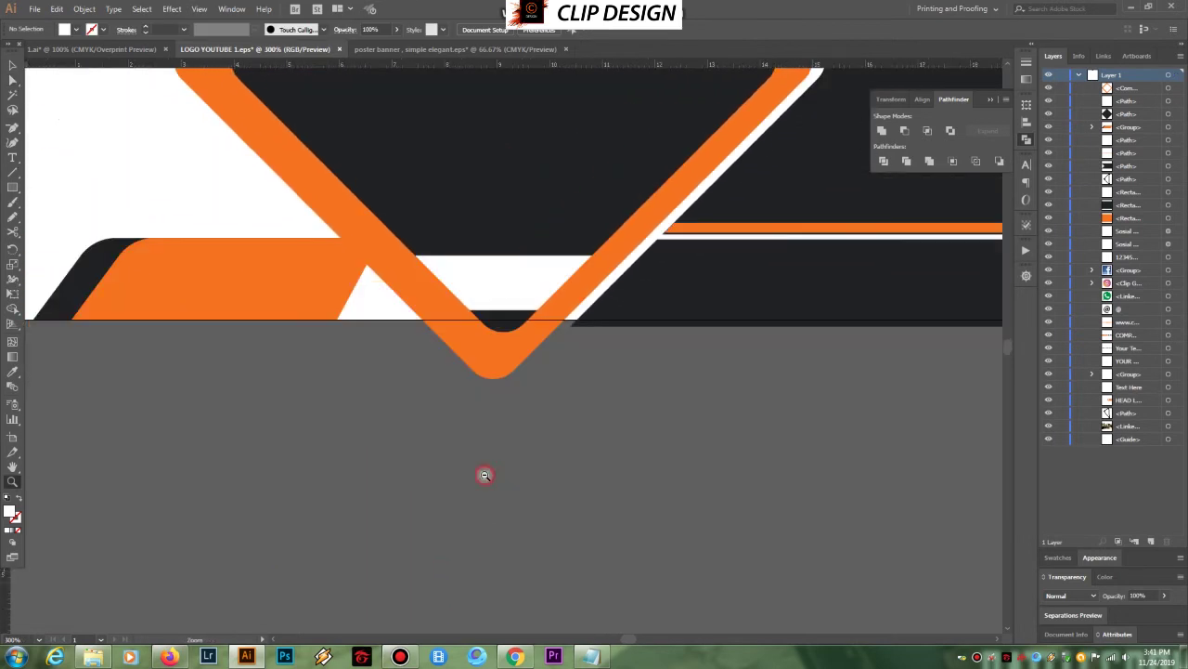
Shift the orange and dark slanted bar group to the right so its end overlaps the diamond frame's lower edge
scroll(454, 449, "up", 1)
key("v")
left_click(286, 358)
key("Right")
key("Right")
key("Right")
key("Right")
key("Right")
key("Right")
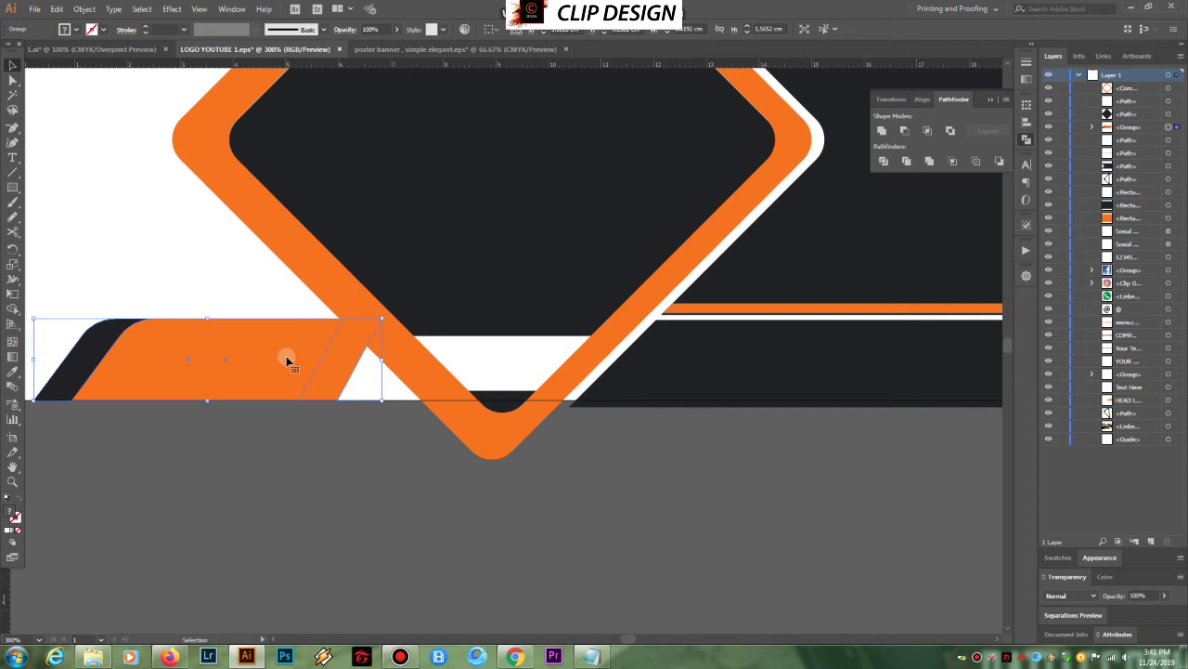
key("Right")
key("Right")
key("Right")
key("Right")
key("Right")
key("Right")
key("Right")
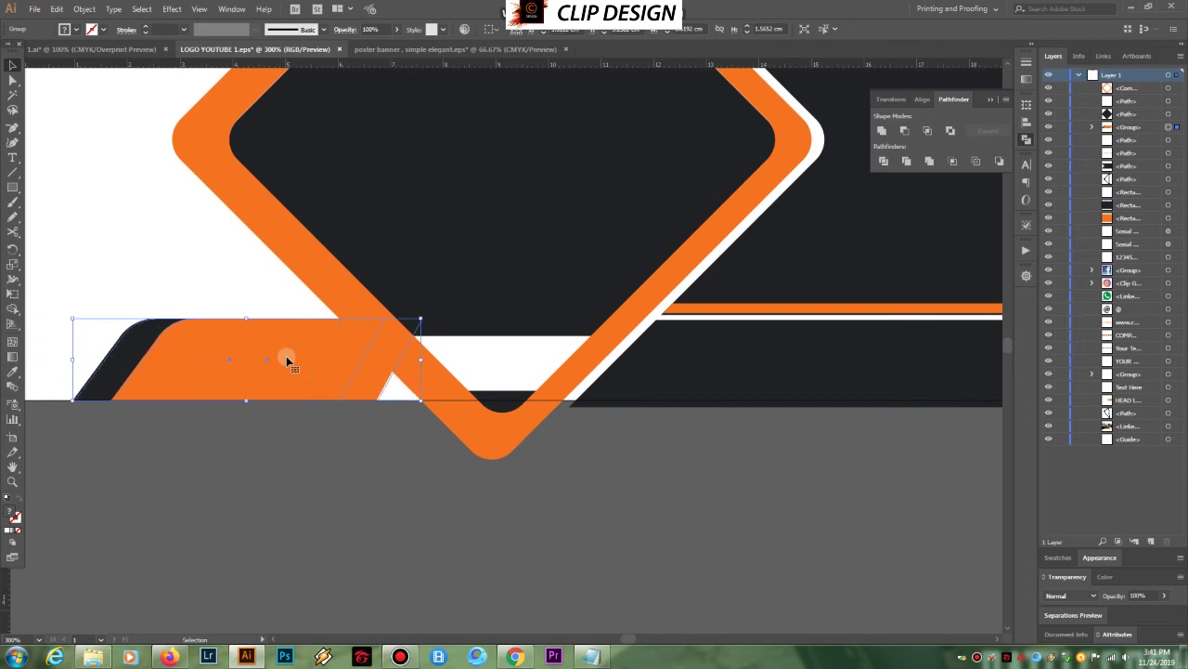
Bring the slanted bar group to the front, nudge it slightly right and down, and deselect it
mouse_move(325, 480)
left_click(465, 478)
key("Right")
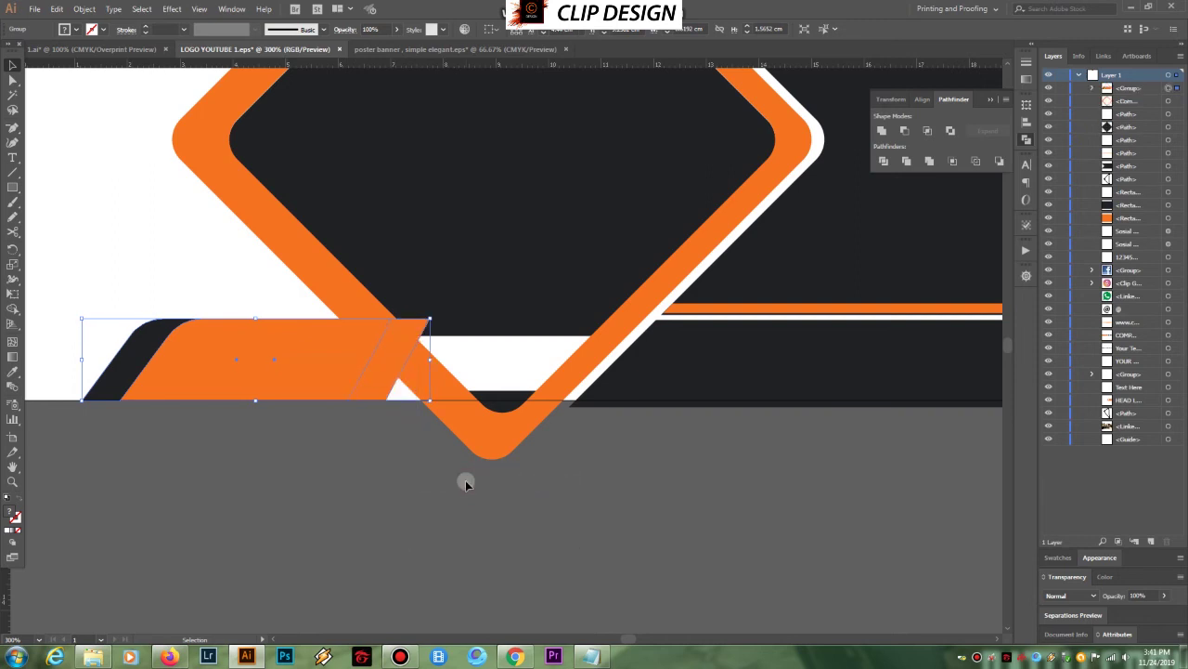
key("Down")
key("Down")
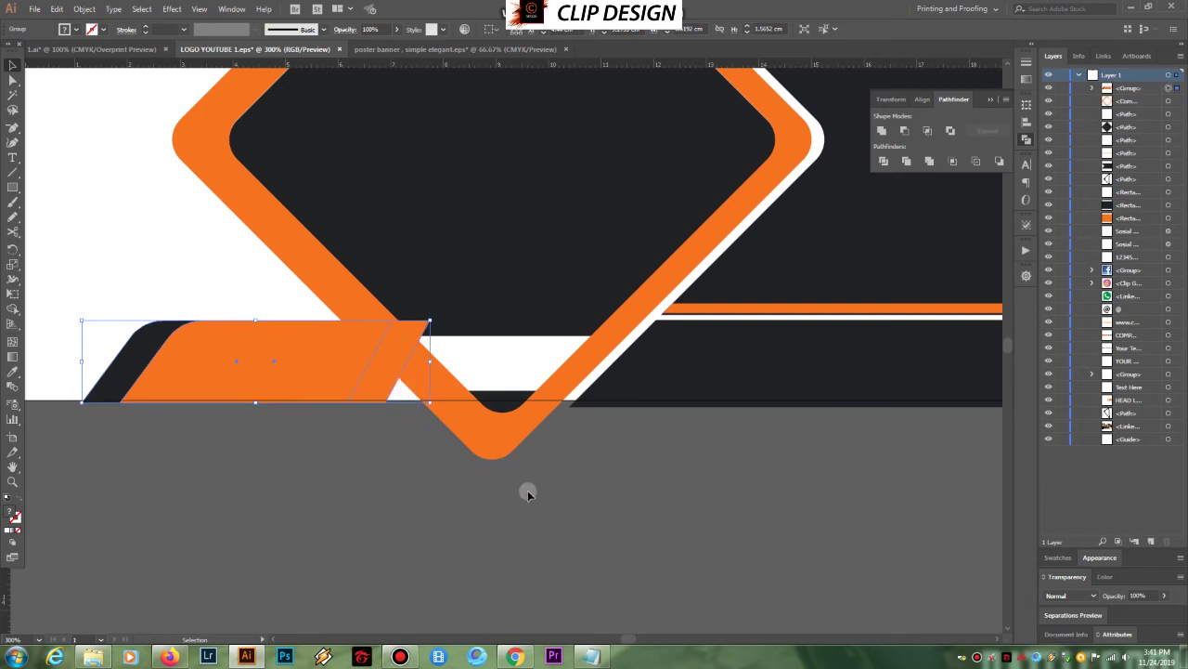
left_click(761, 500)
Fine-tune the height of the white shape in the diamond's lower tip by nudging it slightly upward overall
left_click(498, 369)
key("Up")
key("Up")
left_click(670, 457)
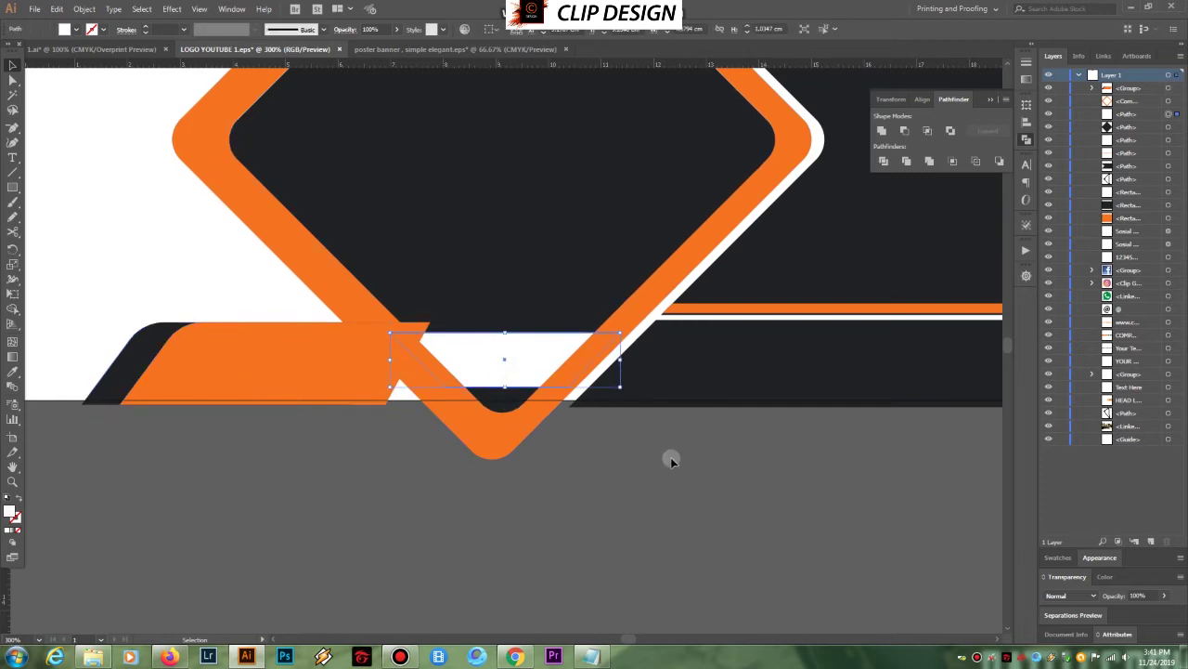
left_click(486, 379)
key("Down")
left_click(678, 460)
Duplicate the dark inner diamond about 1.4 cm to the left and nudge the copy slightly further left and down
left_click_drag(667, 525, 470, 575)
key("z")
left_click(594, 536, "alt")
left_click(594, 536, "alt")
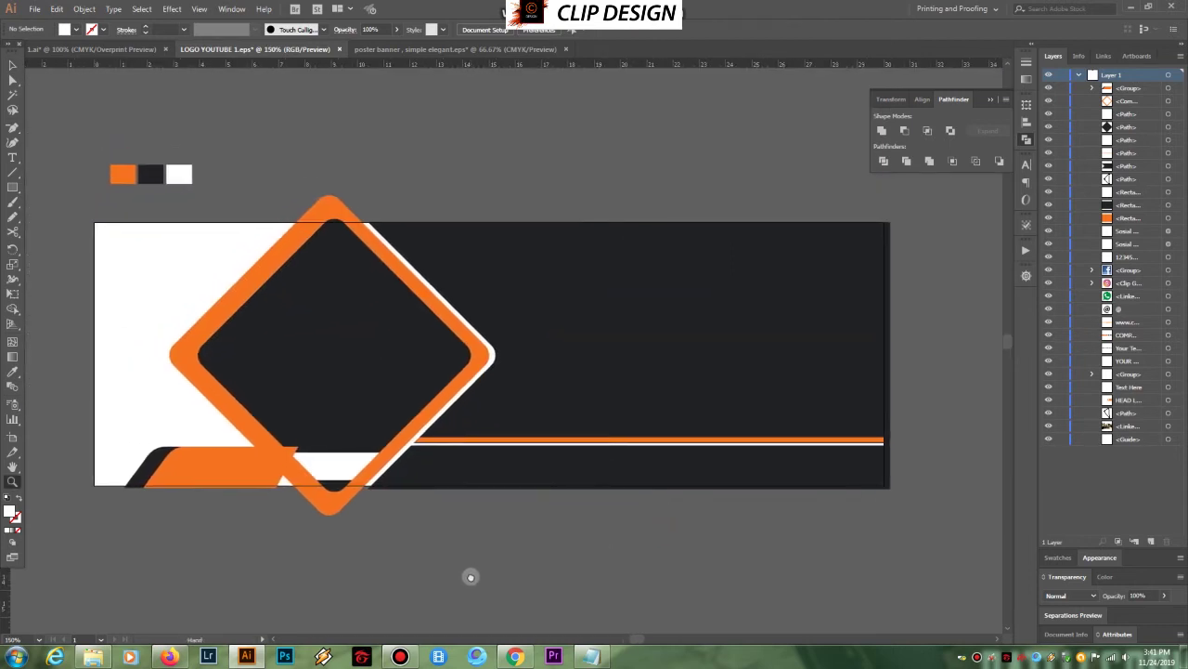
key("v")
left_click(341, 390)
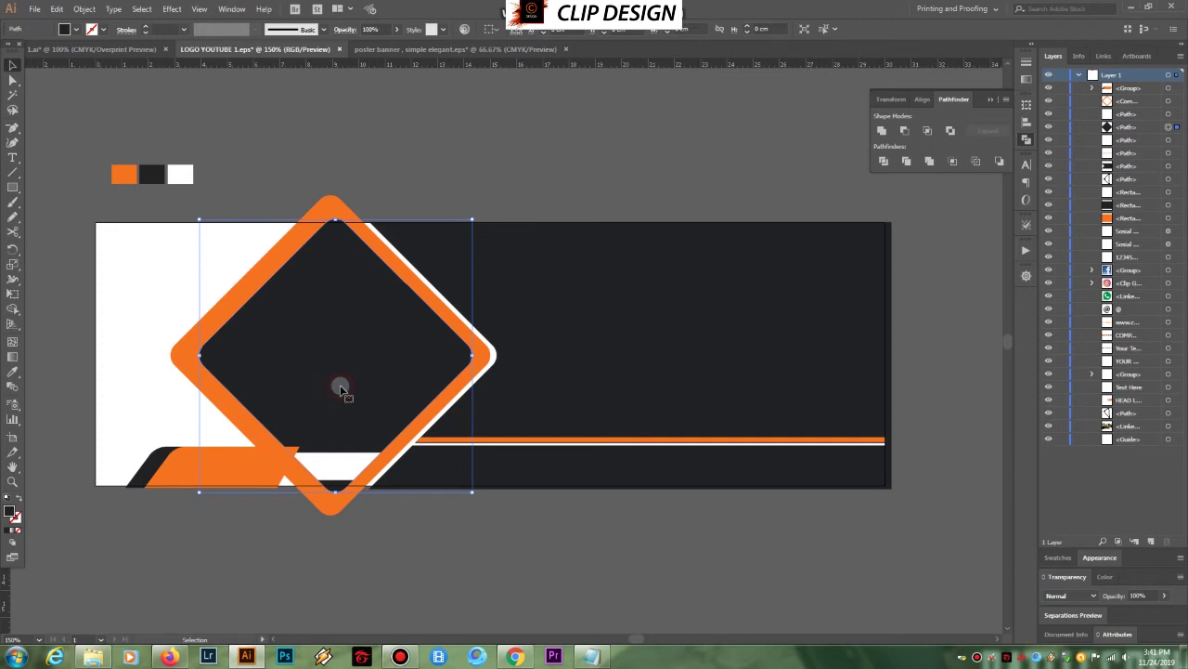
left_click_drag(340, 385, 305, 386)
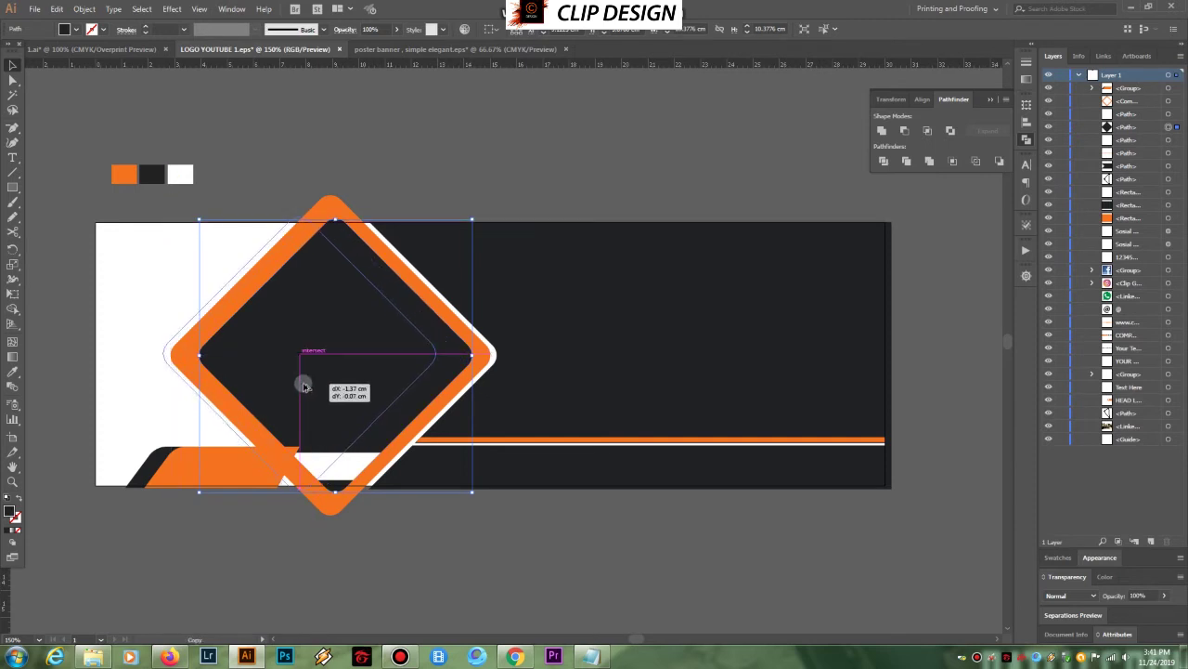
left_click_drag(303, 384, 304, 384)
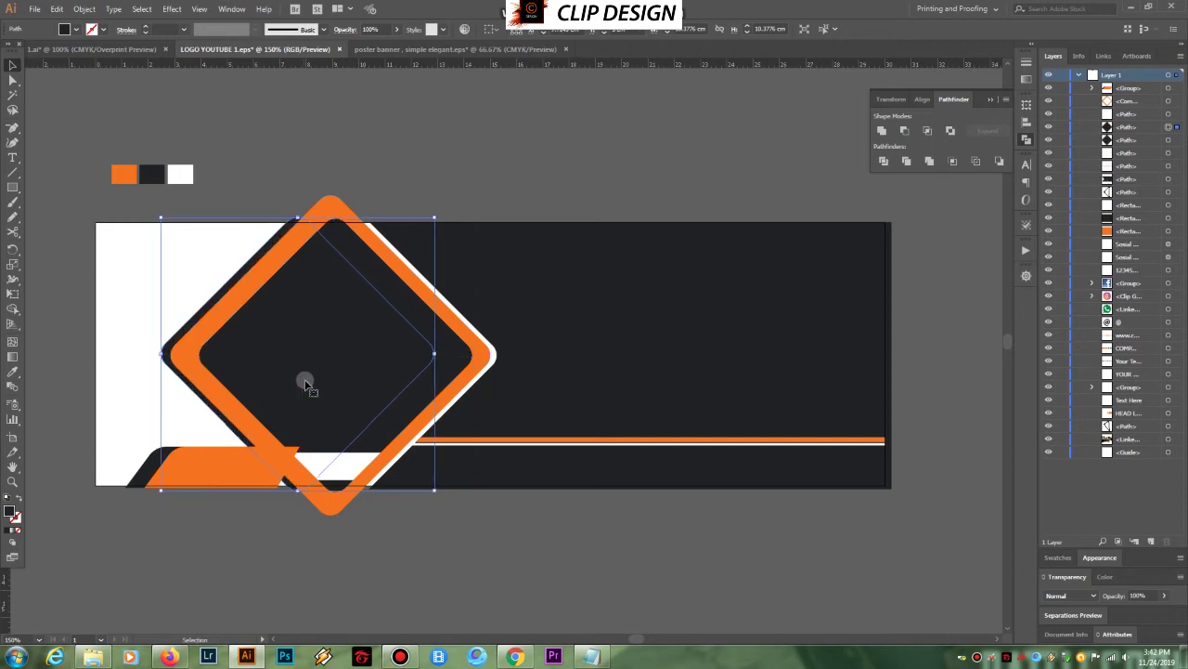
key("Left")
key("Down")
key("Left")
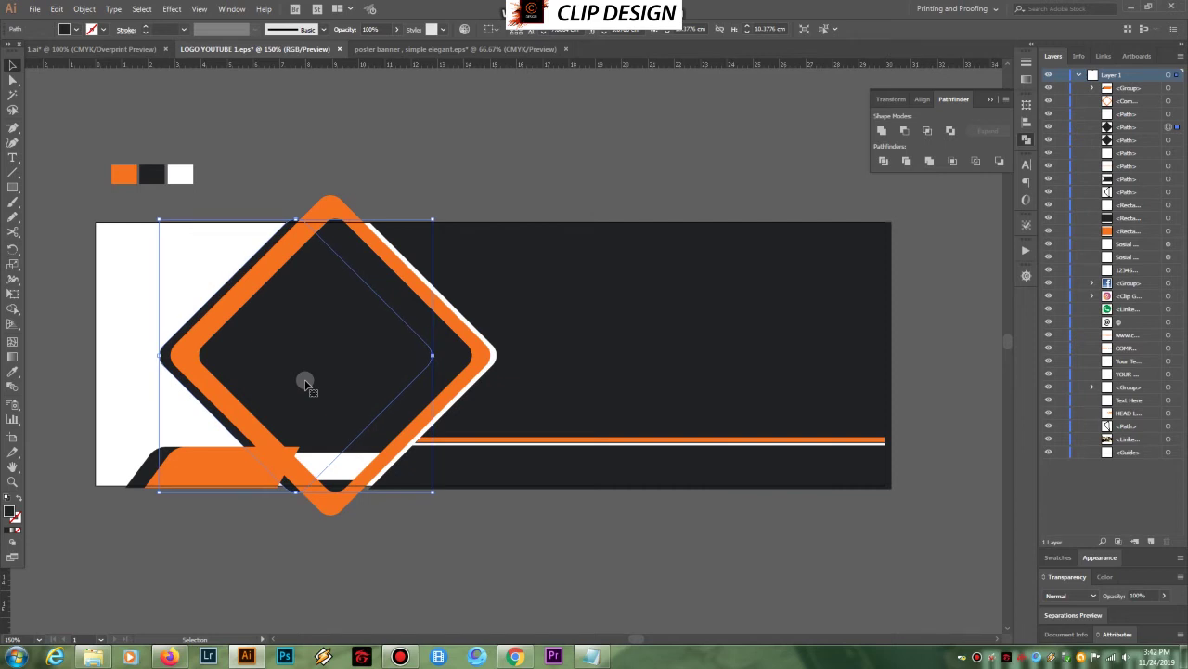
Send the duplicated dark diamond to the back, behind all the other artwork
right_click(307, 382)
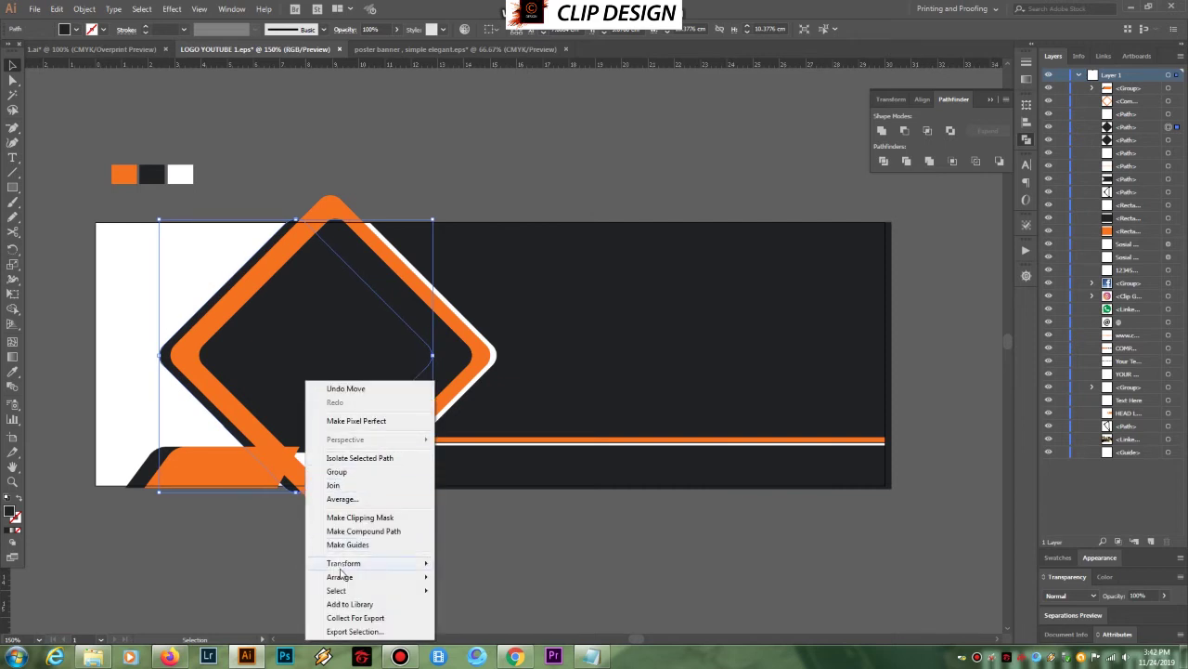
mouse_move(343, 578)
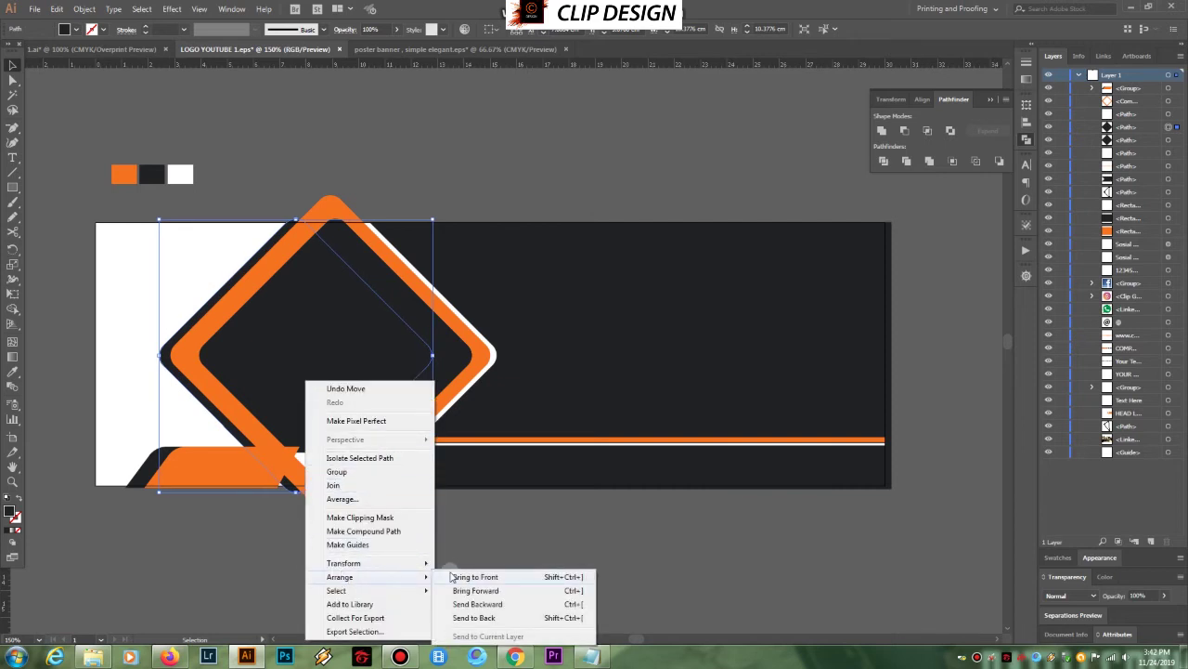
left_click(475, 618)
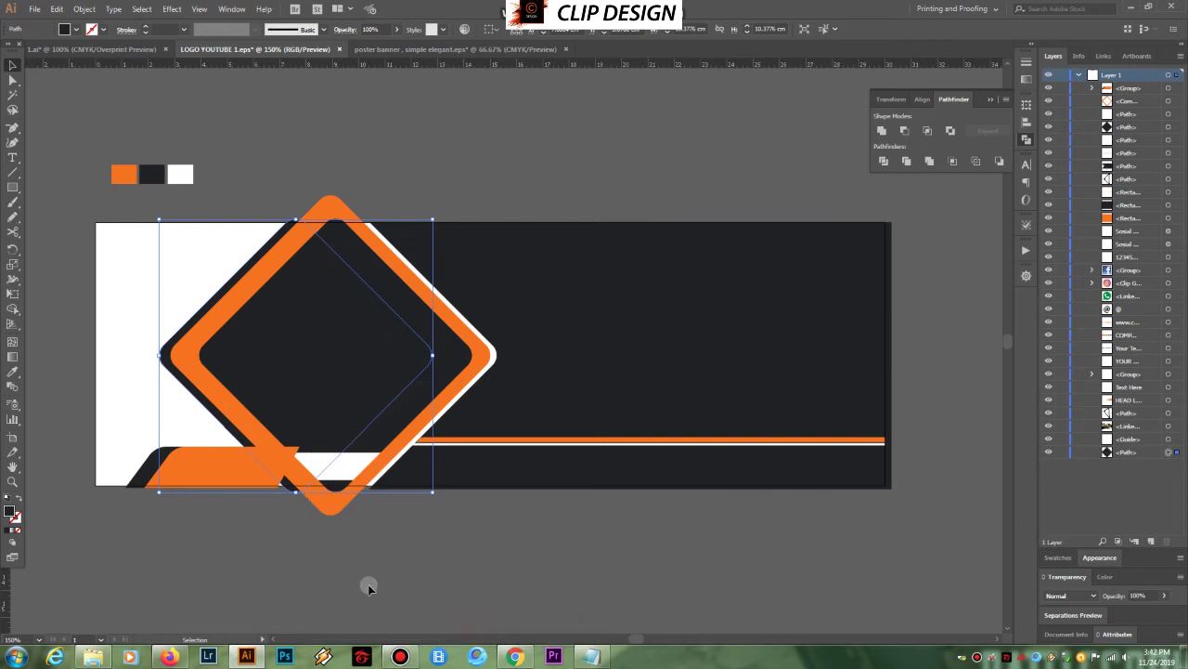
Apply a Gaussian Blur with a radius slightly below 25 pixels to the rear dark diamond as a soft shadow
left_click(174, 11)
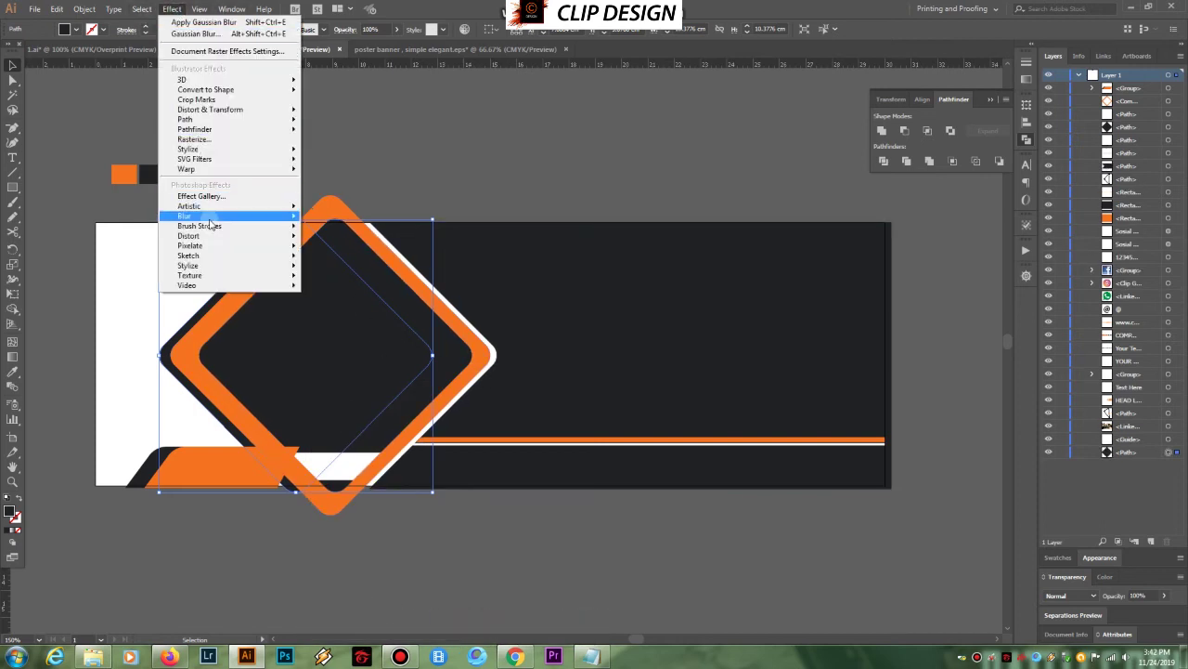
mouse_move(211, 219)
left_click(336, 217)
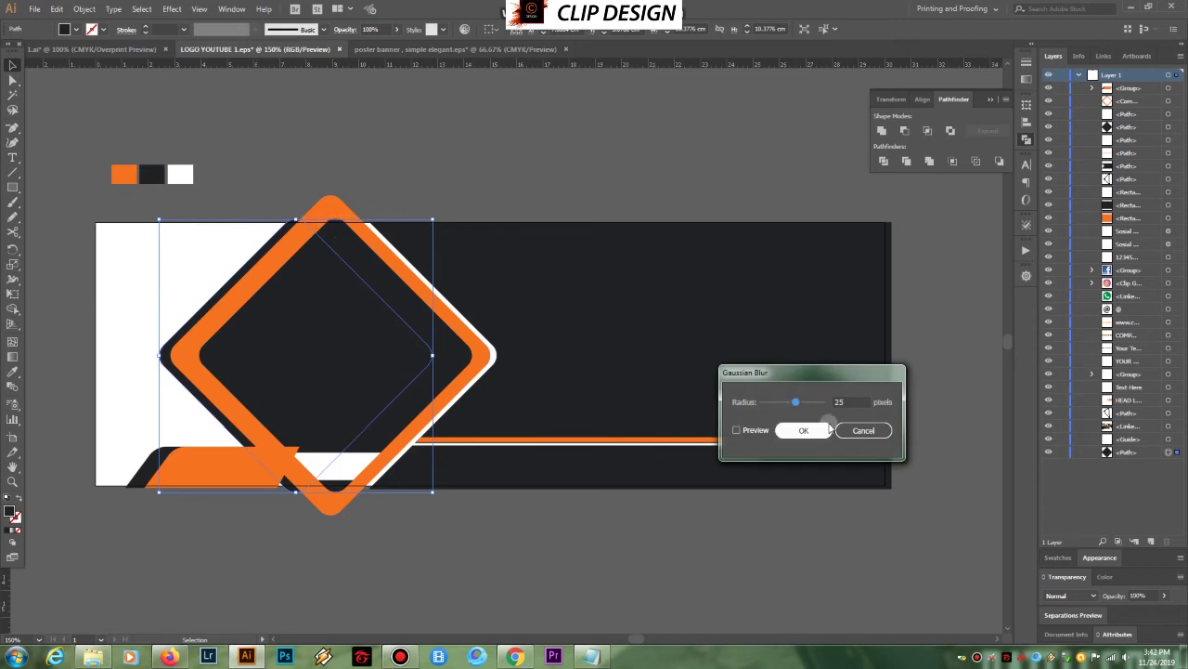
left_click(736, 430)
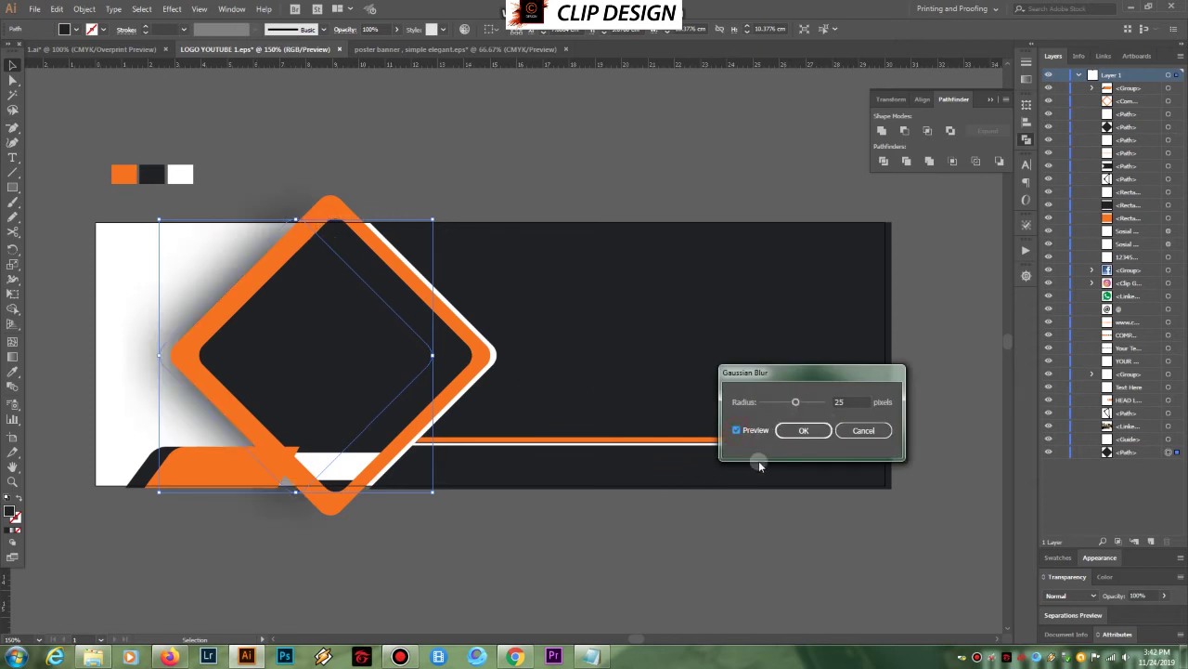
left_click_drag(848, 402, 813, 410)
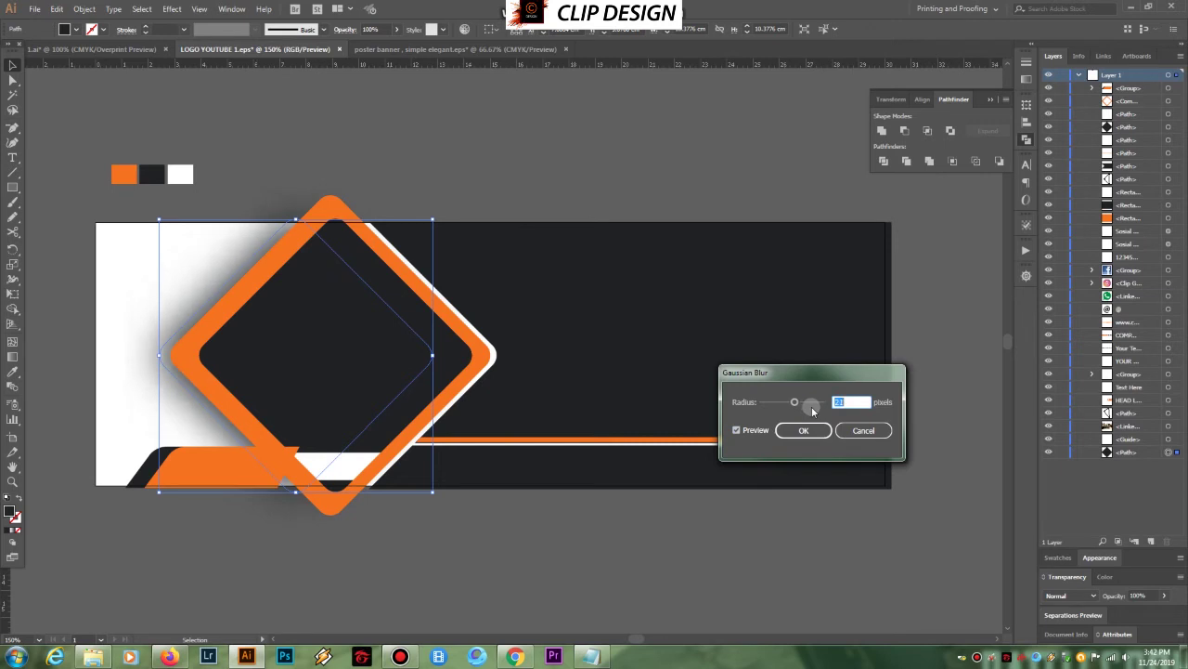
left_click(804, 430)
left_click(531, 552)
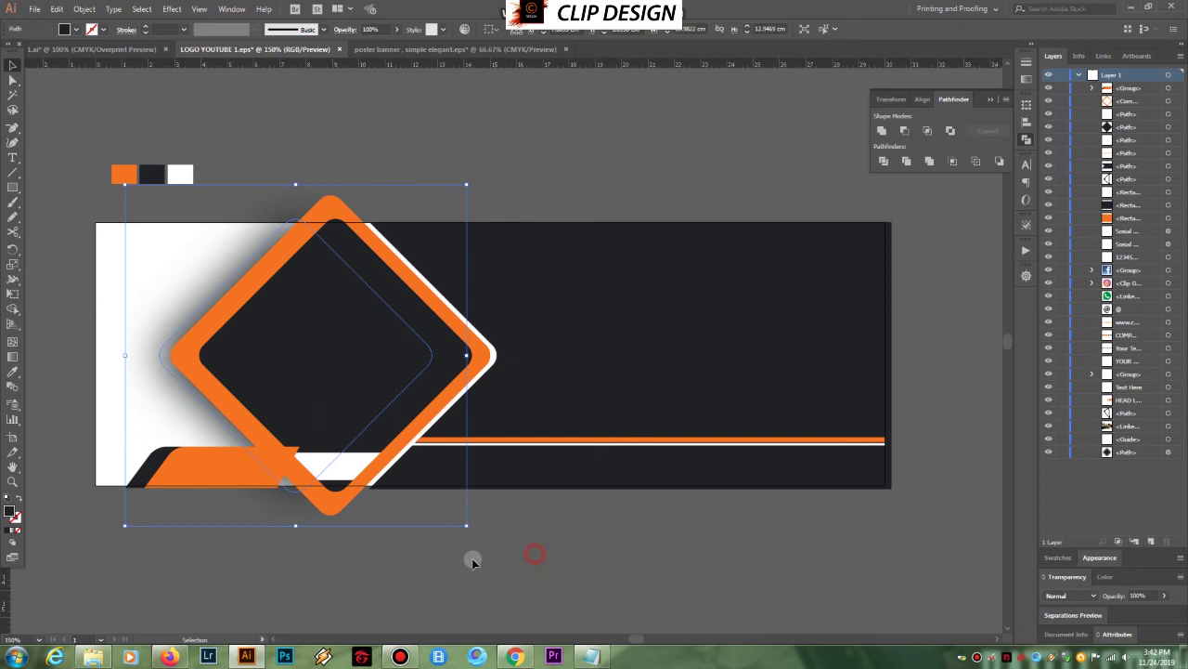
Shift the blurred shadow diamond slightly to the right and deselect it
left_click(168, 353)
left_click_drag(167, 353, 168, 351)
left_click(587, 531)
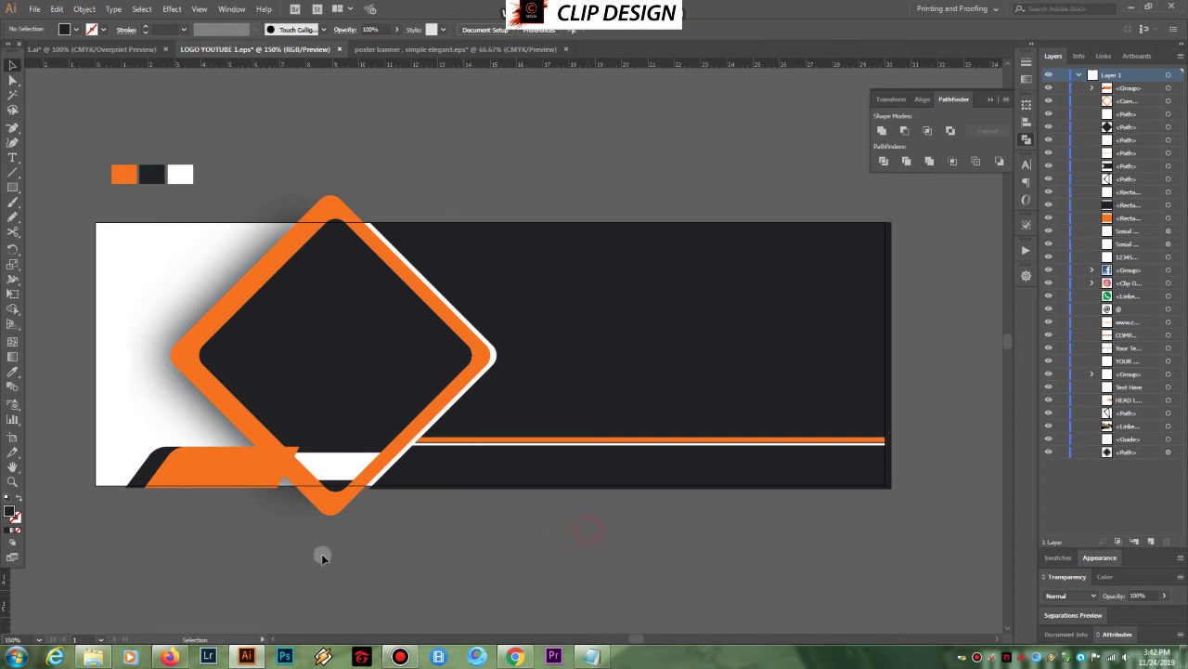
Duplicate the white shape in the diamond's lower tip, placing the copy slightly below the original
left_click_drag(499, 578, 491, 562)
left_click(341, 466)
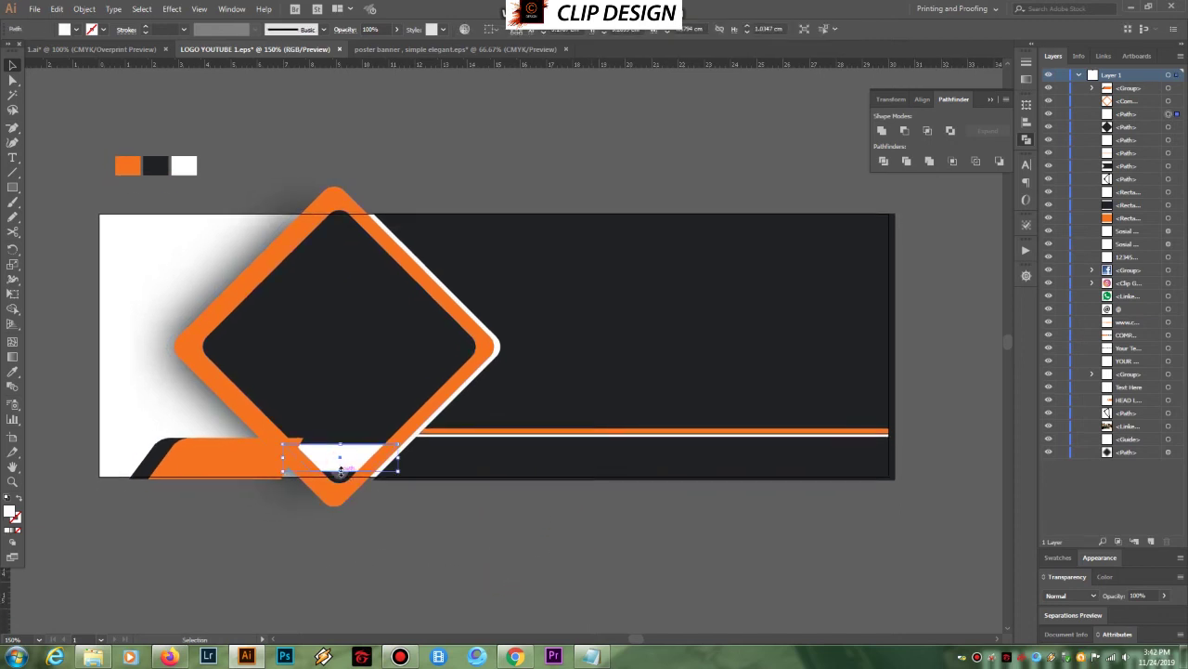
mouse_move(341, 470)
left_mouse_down()
mouse_move(352, 487)
mouse_move(351, 473)
left_mouse_up()
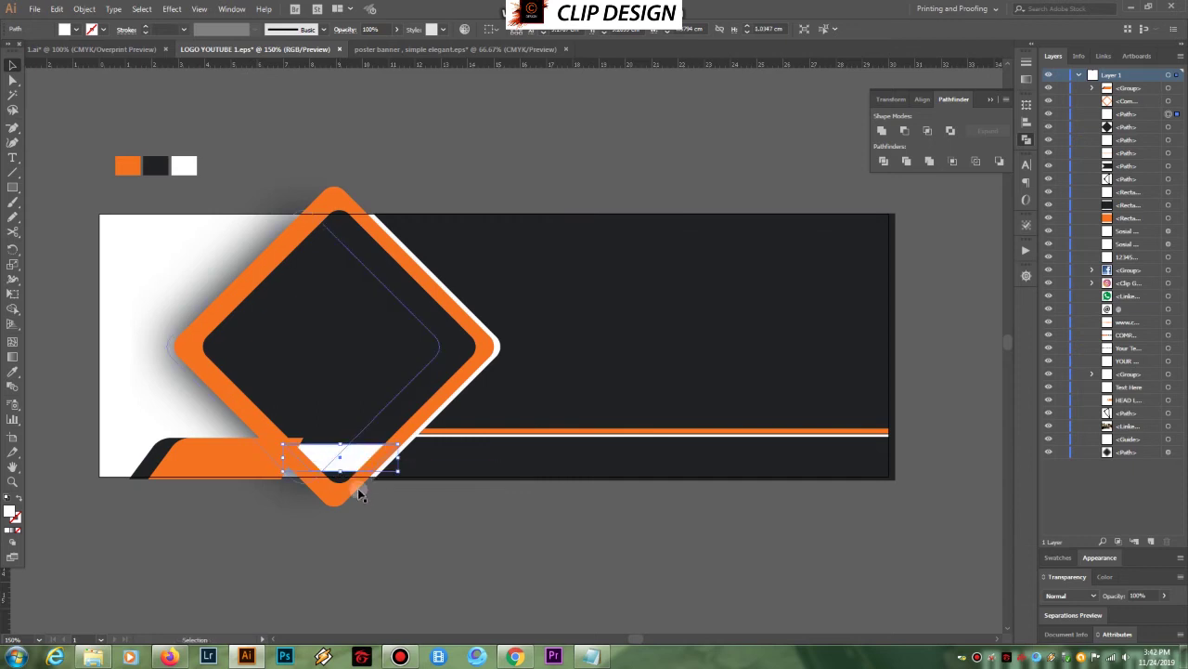
left_click_drag(351, 464, 349, 477)
left_click(403, 509)
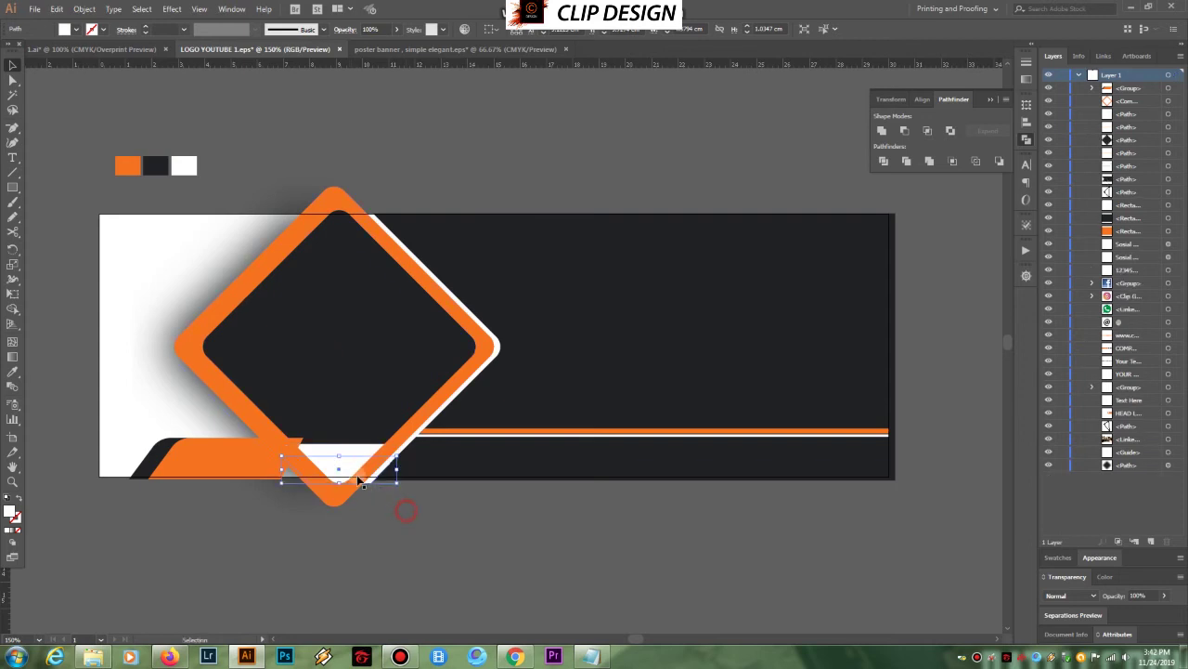
Recolour the original upper white shape with the dark colour of the background panel
left_click(348, 451)
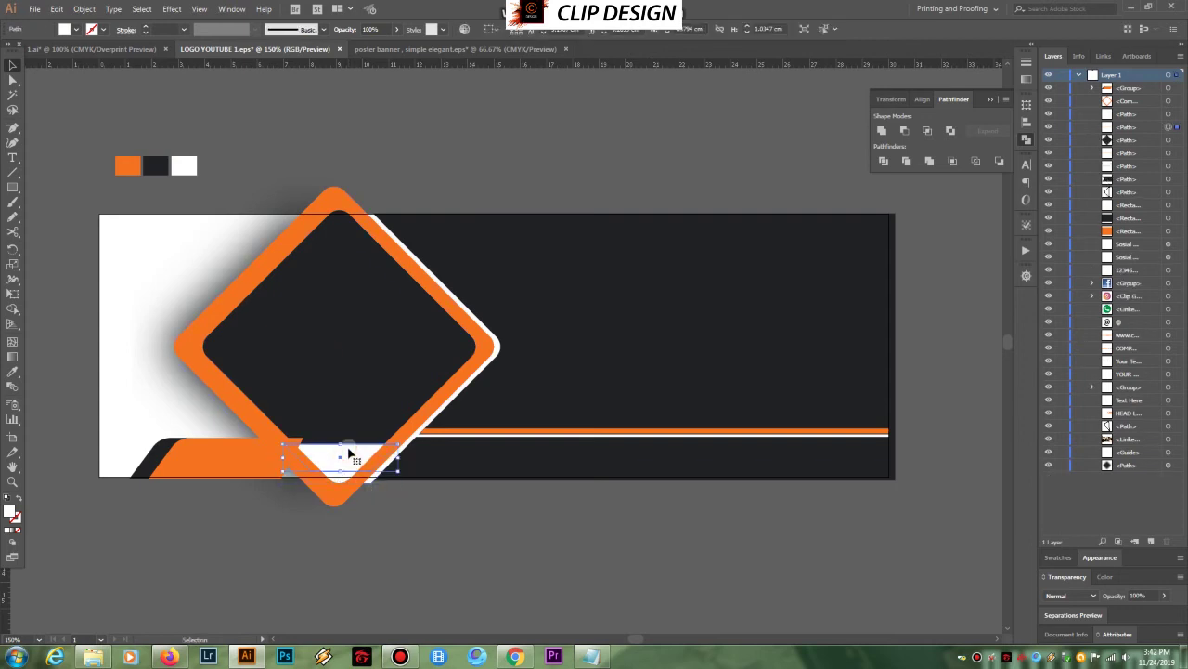
key("i")
left_click(613, 268)
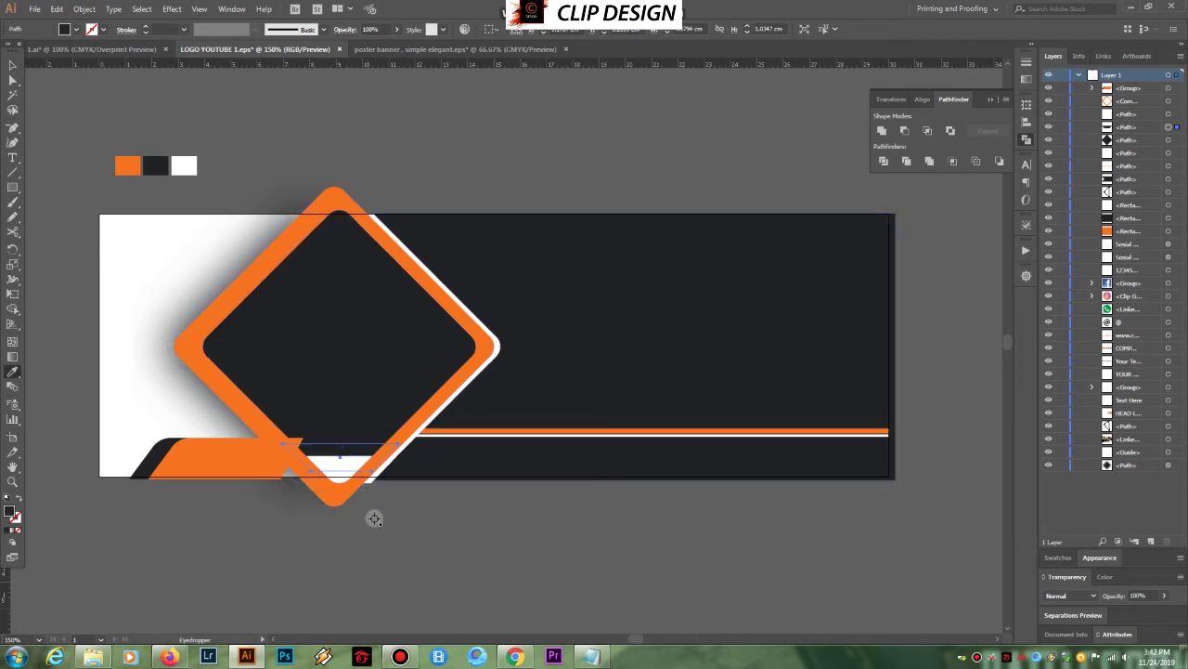
Nudge the lower white copy up until only a thin dark strip remains above it
key("v")
left_click(452, 521)
left_click(344, 474)
key("Up")
key("Up")
key("Up")
key("Up")
key("Up")
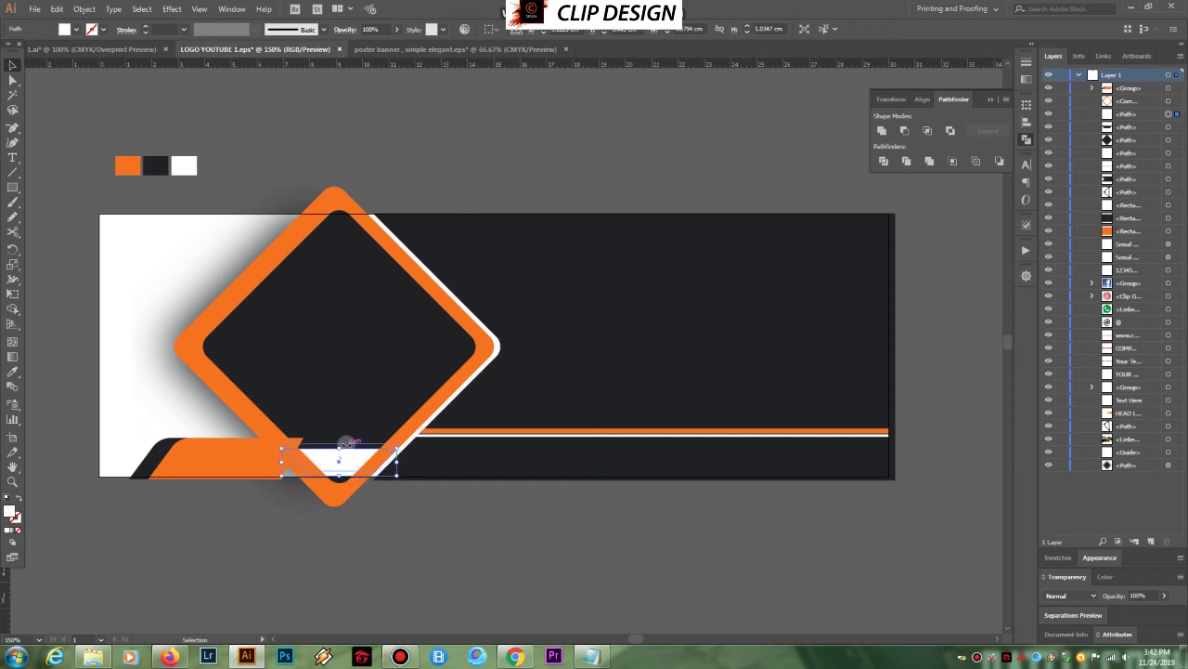
key("Up")
key("Up")
key("Up")
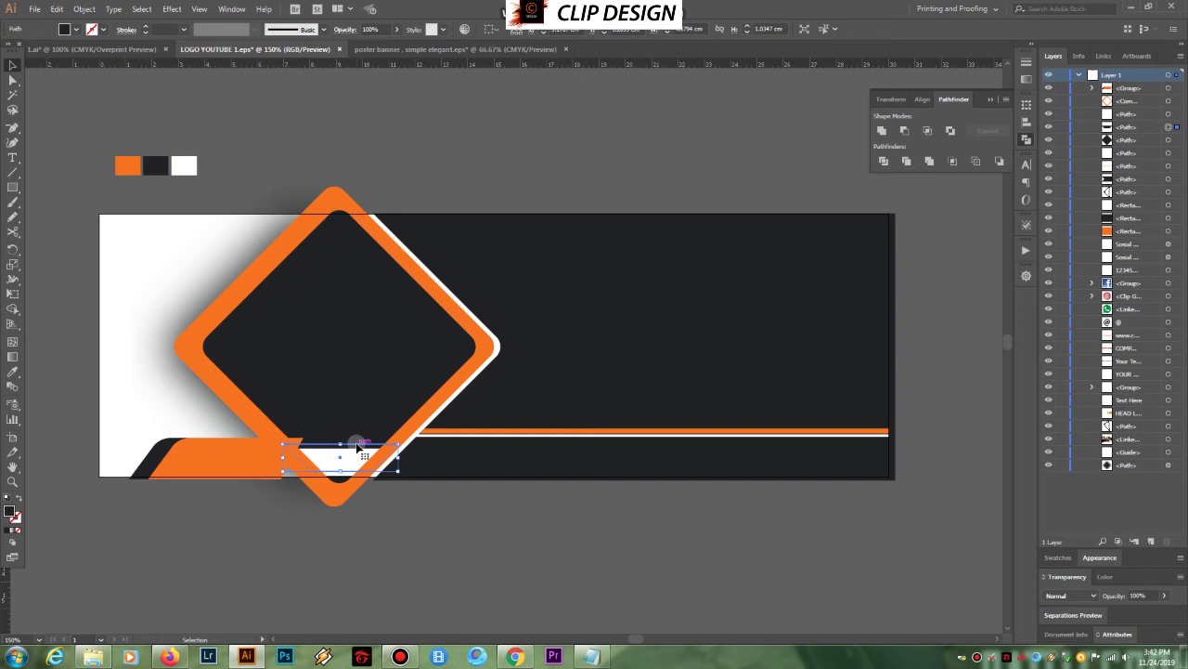
Extend the dark strip's bottom edge down to the banner edge and its left side outward behind the slanted bar
left_click_drag(340, 471, 340, 477)
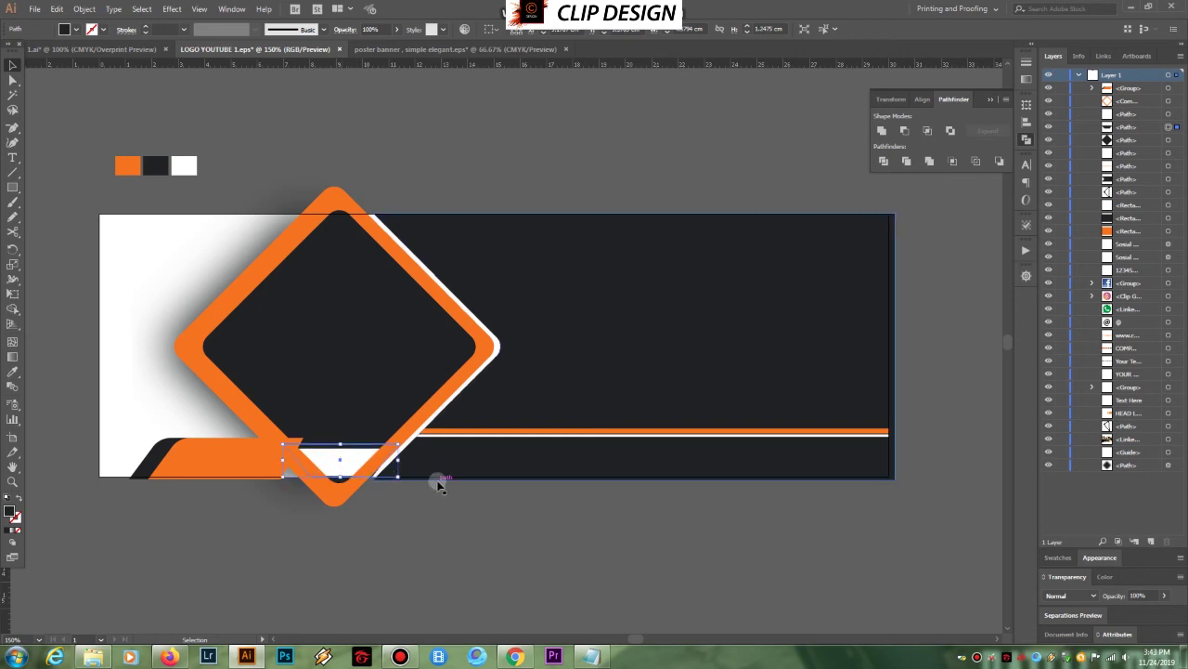
left_click_drag(285, 458, 234, 458)
left_click(529, 507)
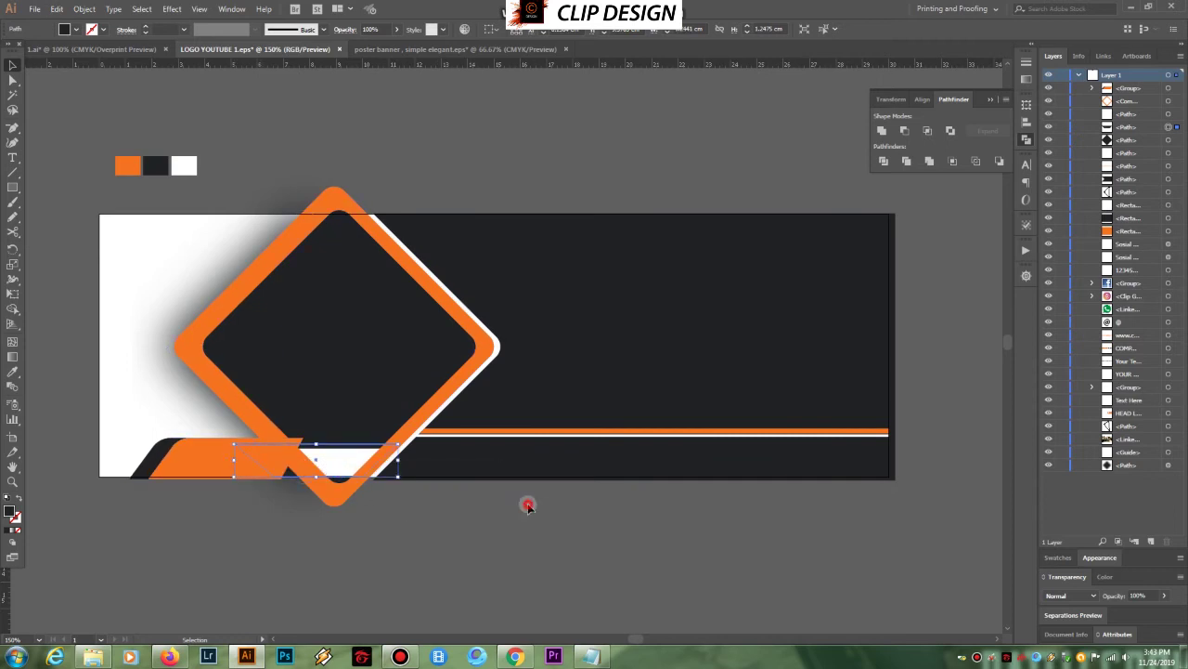
left_click(333, 463)
left_click(412, 527)
left_click_drag(411, 529, 421, 560)
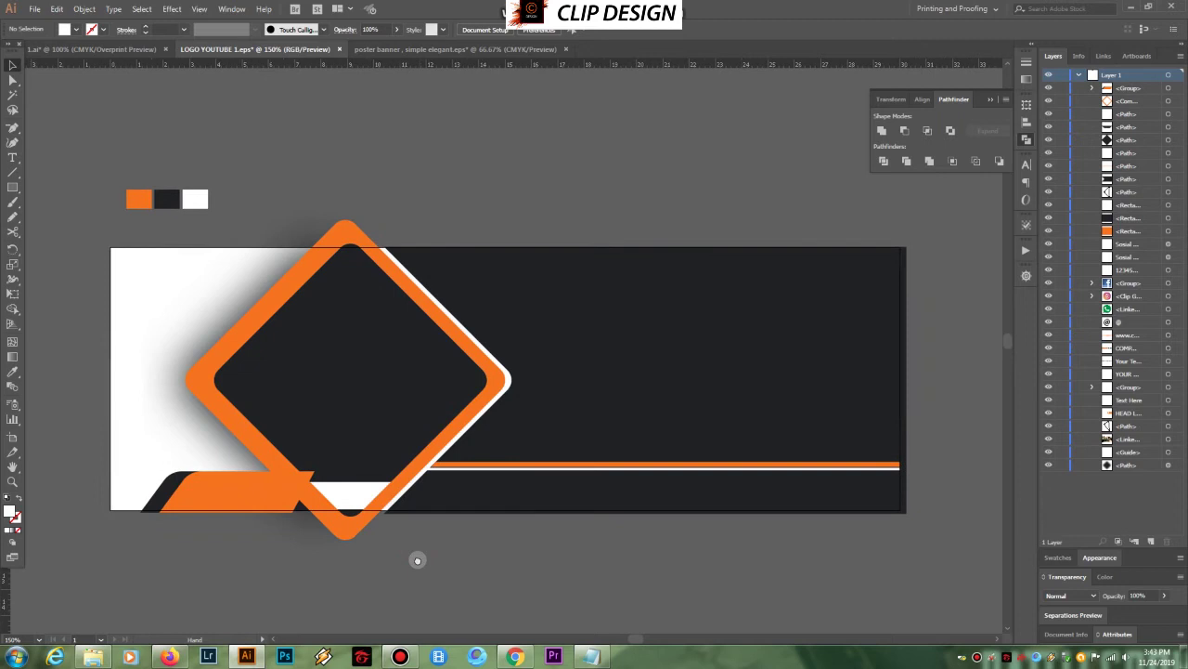
left_click_drag(586, 531, 578, 526)
left_click(361, 377)
left_click(531, 500)
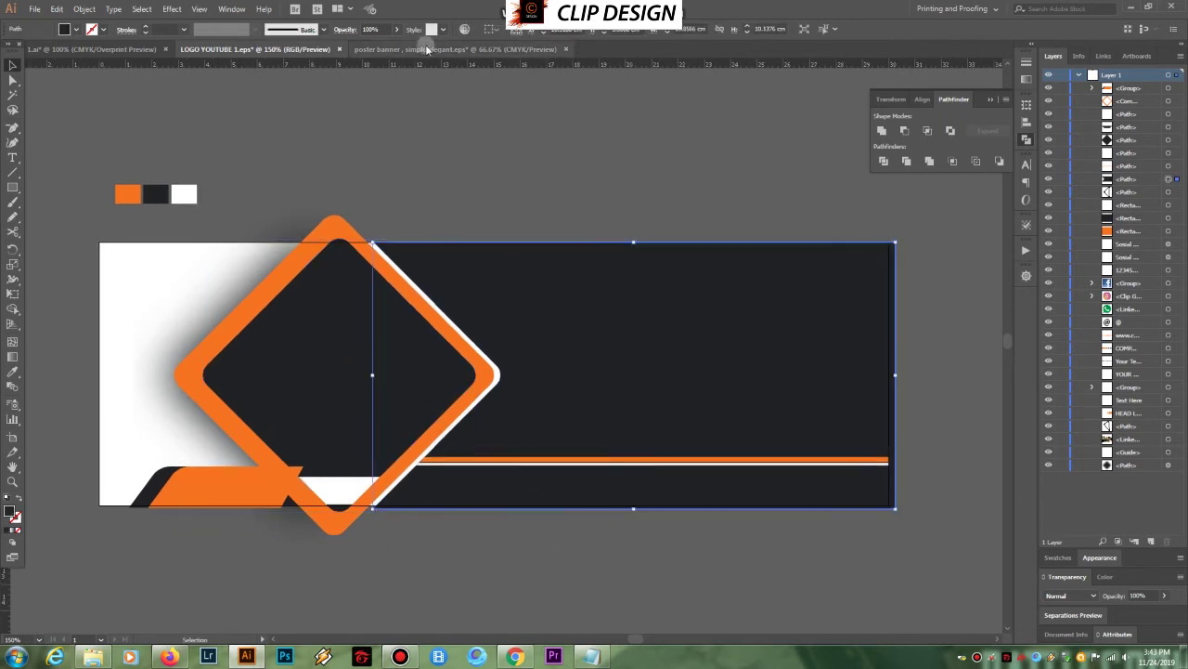
Copy the vintage camera photo from the poster banner document into the LOGO YOUTUBE 1 banner and collapse the Pathfinder panel
left_click(428, 48)
left_click(690, 294)
left_click(479, 285)
left_click_drag(690, 285, 411, 169)
key("z")
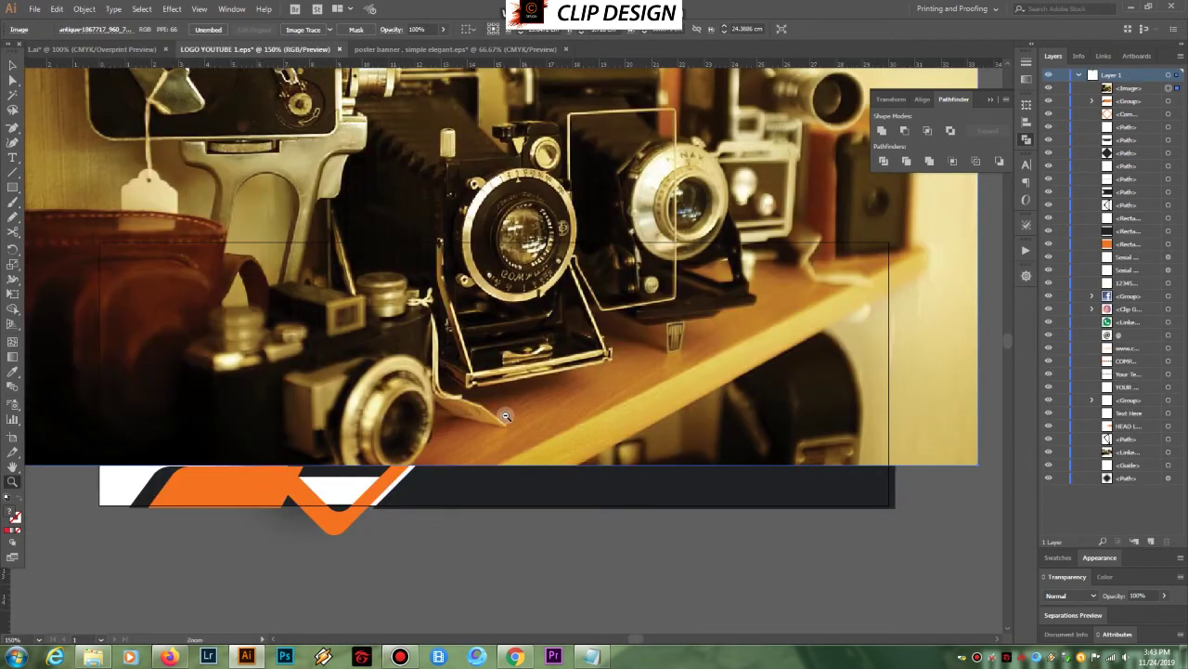
left_click(506, 415, "alt")
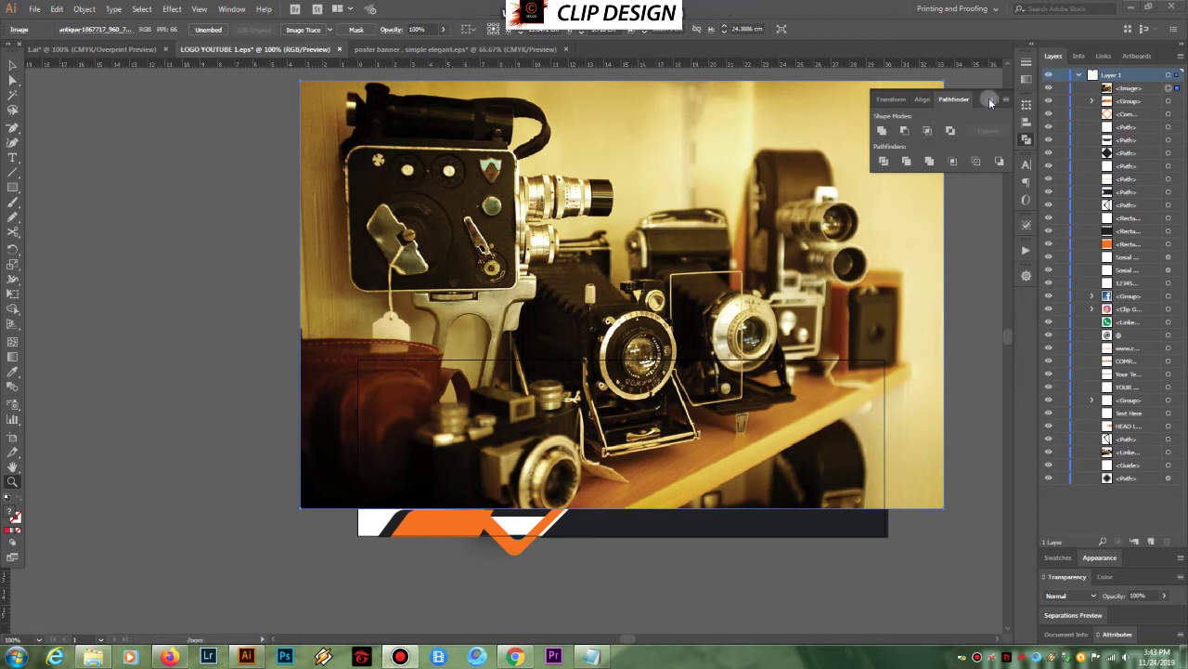
left_click(990, 99)
Scale the camera photo down and move it to the empty area above the banner
left_click(663, 281)
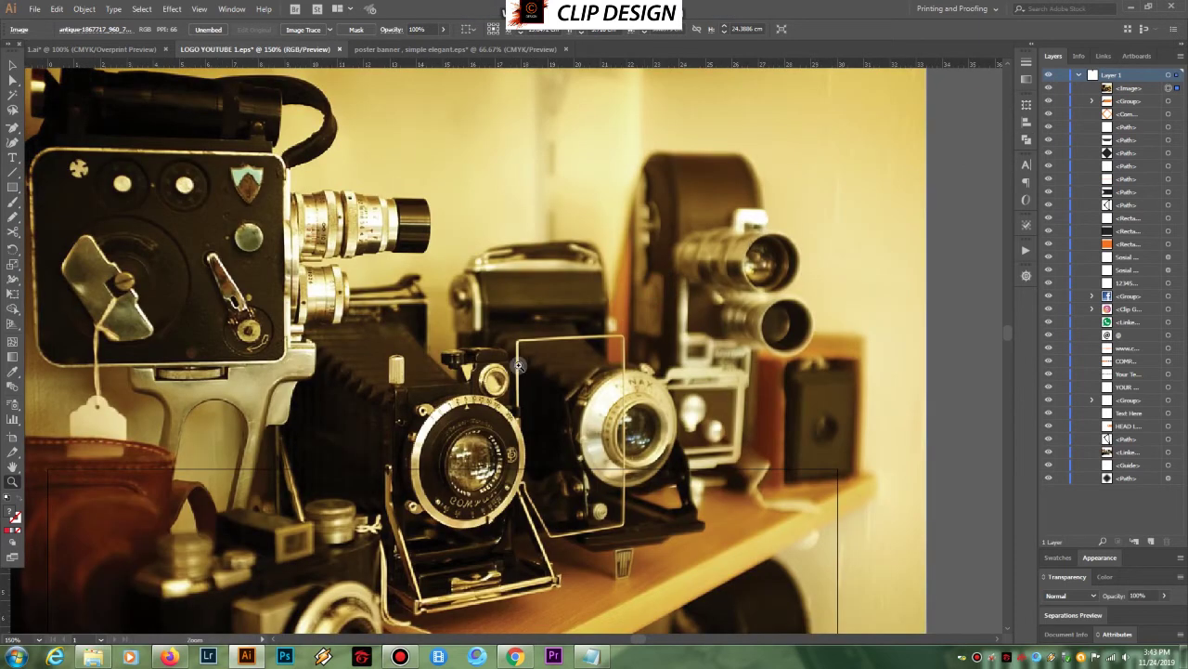
left_click(508, 376, "alt")
left_click(497, 396, "alt")
left_click_drag(565, 362, 562, 375)
key("v")
left_click_drag(270, 187, 581, 347)
left_click_drag(649, 421, 554, 243)
left_click(696, 216)
Readjust the size and position of the camera photo above the banner, and deselect it
left_click(688, 247)
left_click(564, 251)
left_click_drag(602, 286, 686, 325)
left_click(737, 300)
left_click_drag(617, 304, 613, 298)
left_click(699, 274)
Duplicate the dark inner diamond above the banner, move the camera photo right to uncover the copy, and select the copy
left_click(432, 428)
left_click_drag(432, 428, 581, 256)
left_click(765, 251)
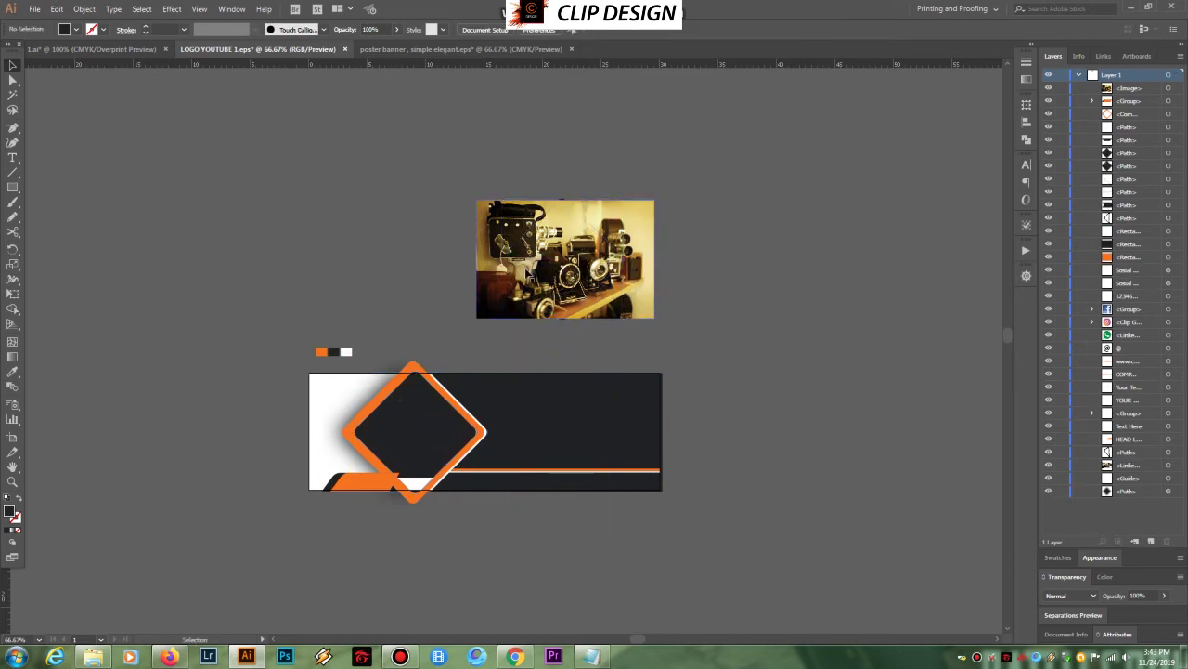
left_click_drag(599, 258, 731, 258)
left_click(558, 262)
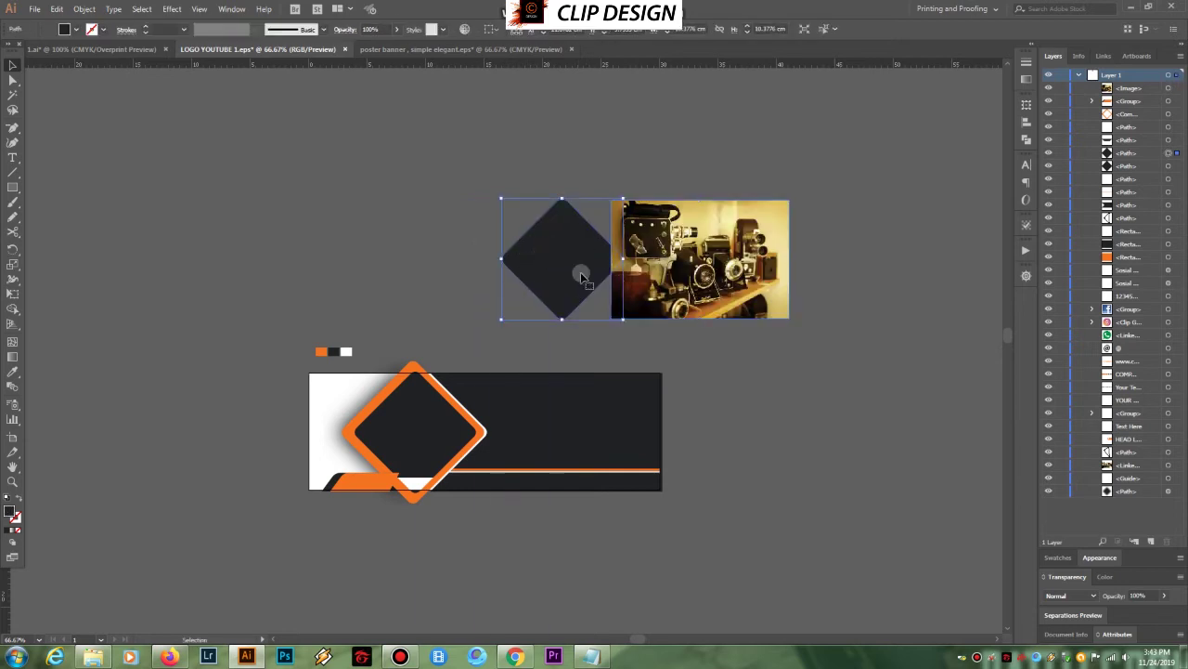
Bring the dark diamond copy to the front and position it over the middle of the camera photo above the banner
right_click(544, 267)
mouse_move(587, 470)
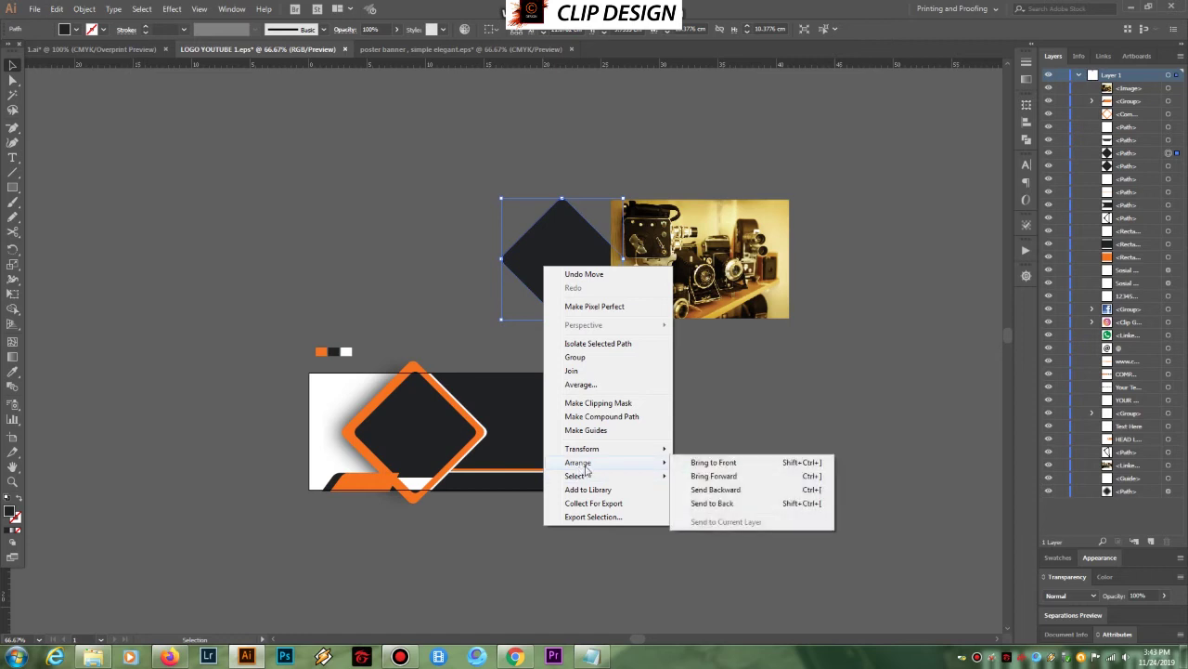
left_click(713, 462)
left_click_drag(565, 300, 721, 299)
left_click(800, 296)
left_click_drag(781, 361, 676, 357)
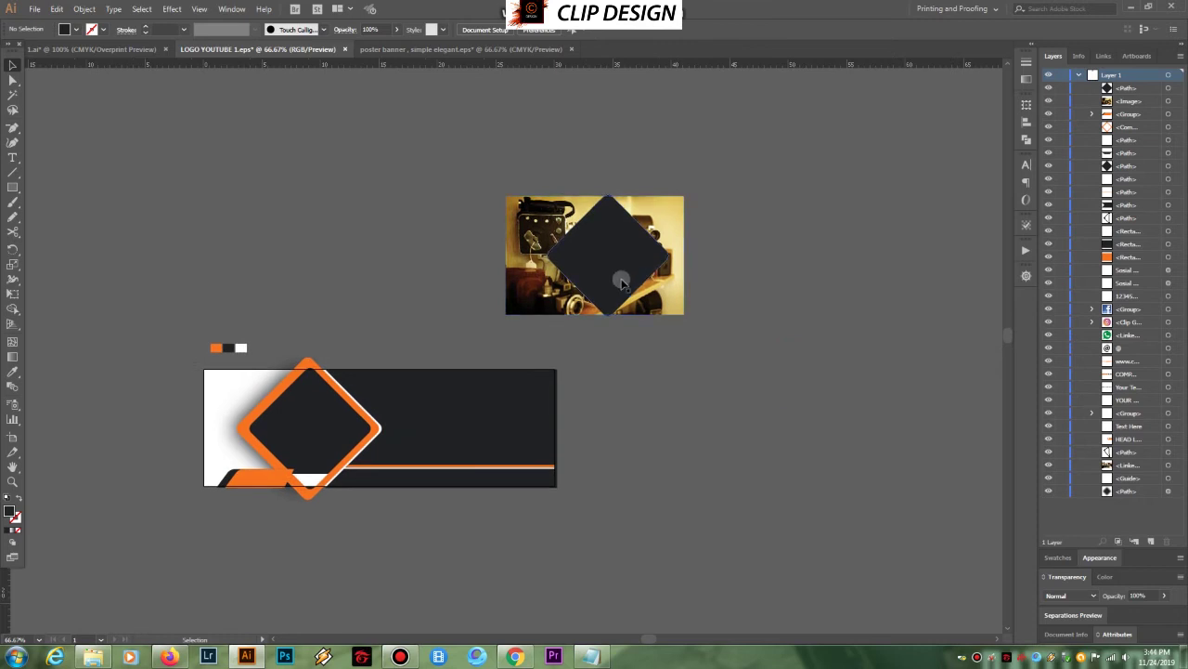
left_click_drag(626, 277, 621, 277)
left_click(724, 265)
Make a clipping mask from the diamond copy and the camera photo, and deselect the result
left_click_drag(560, 180, 640, 346)
right_click(620, 266)
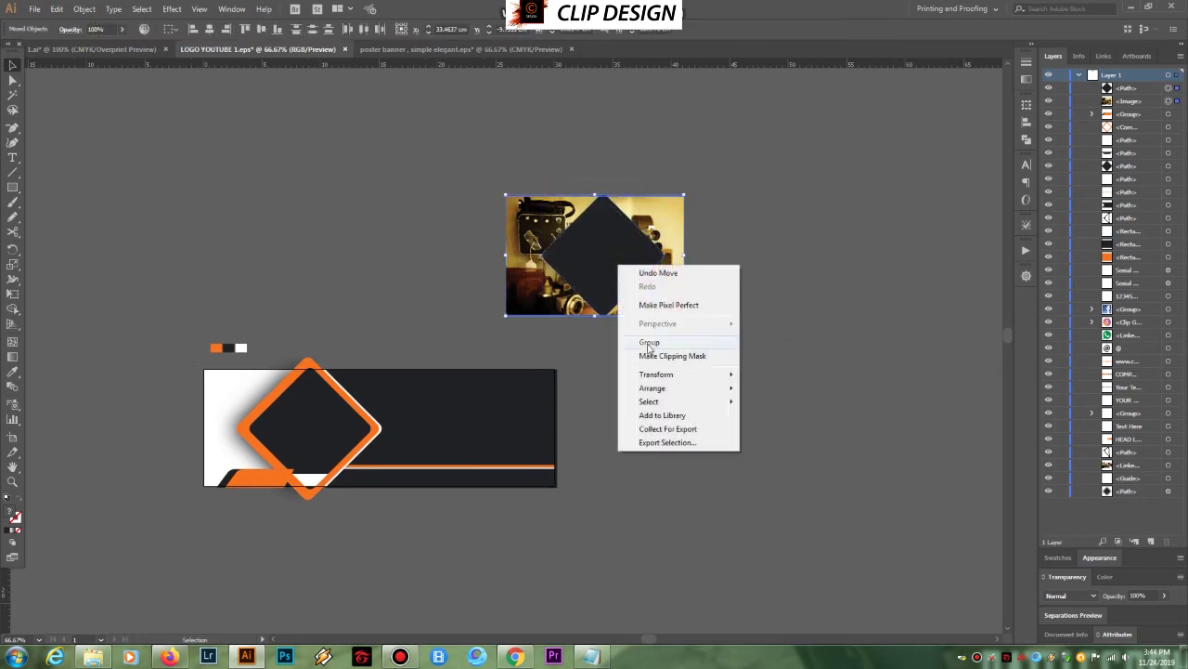
left_click(653, 350)
left_click(728, 316)
Move the clipped camera photo into the orange diamond frame on the banner
left_click_drag(611, 279, 317, 451)
left_click(446, 341)
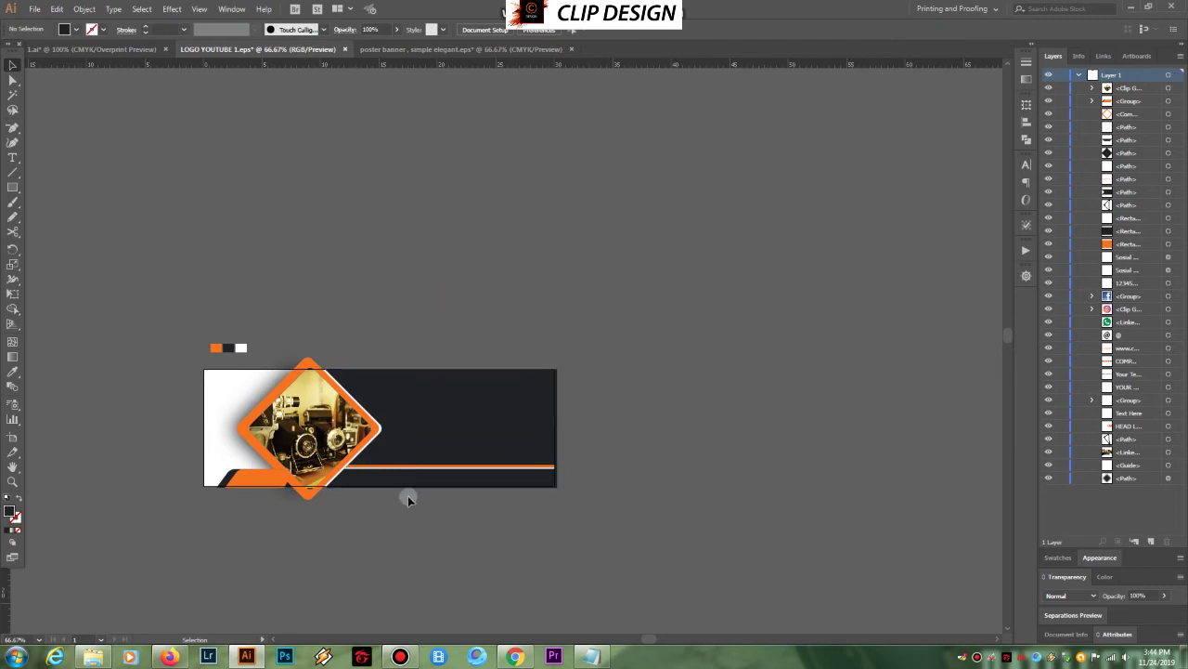
left_click_drag(371, 502, 380, 494)
Restack the clipped photo directly above the dark inner diamond, beneath the orange frame and the white bottom strip
left_click(333, 416)
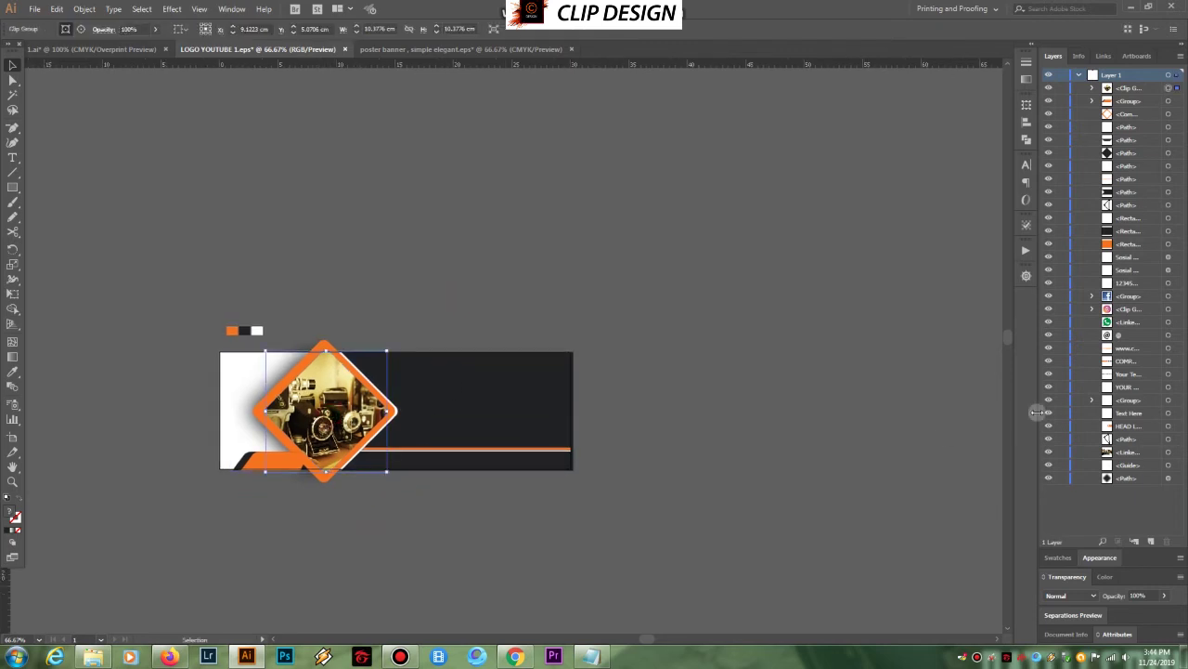
left_click_drag(1130, 80, 1134, 144)
left_click(1140, 90)
left_click(821, 317)
Nudge the clipped photo right and slightly up inside the frame to expose a dark edge along its left sides
key("z")
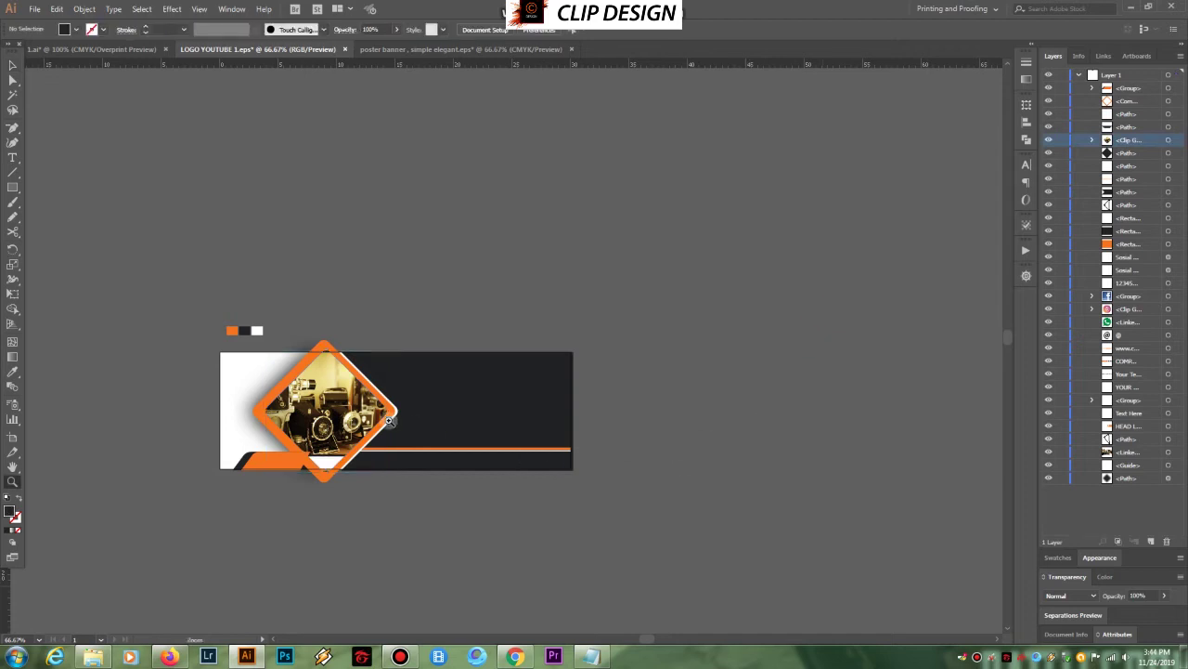
left_click(379, 418)
left_click(500, 360)
left_click_drag(480, 371, 506, 399)
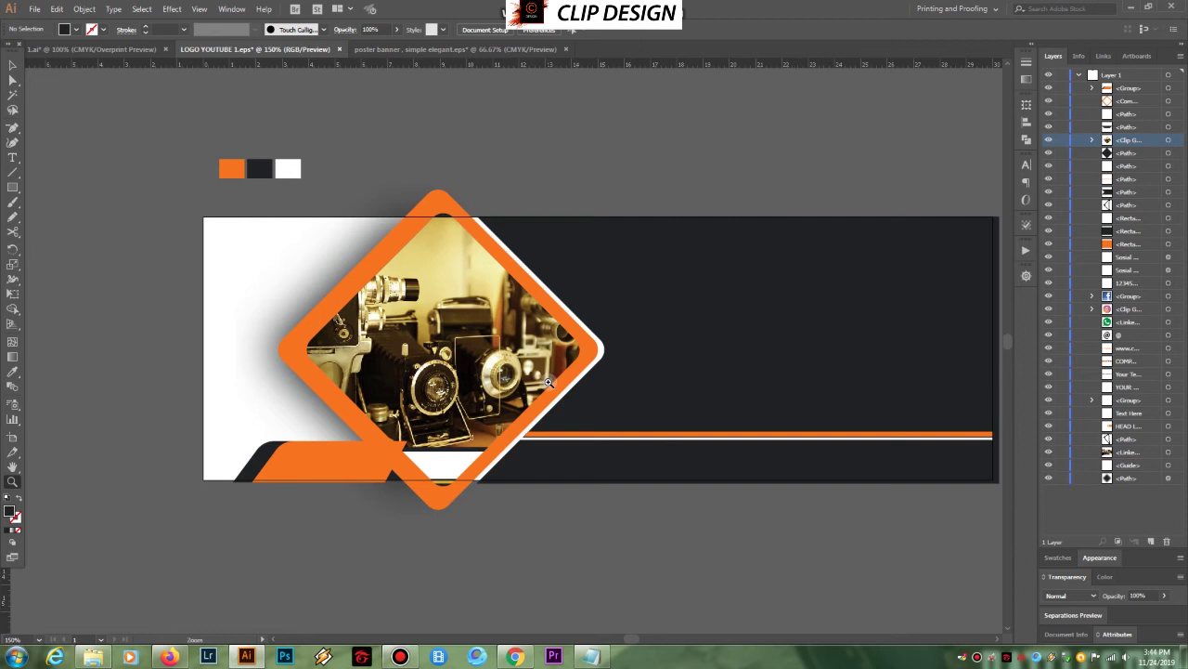
key("v")
left_click(469, 362)
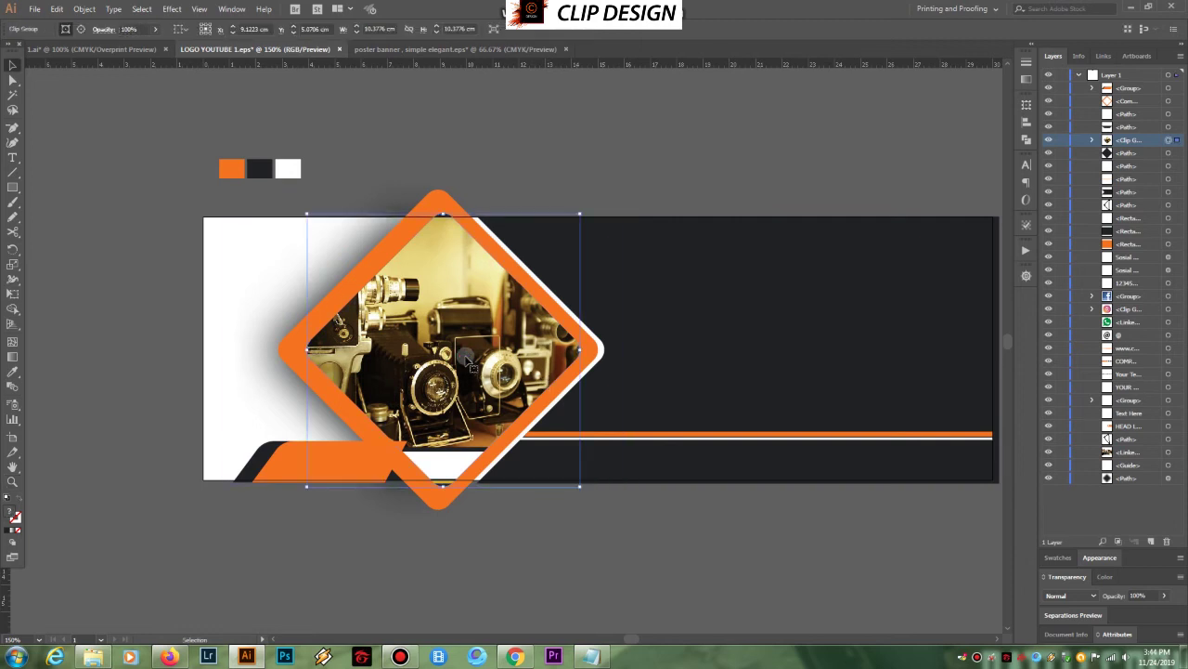
key("Right")
key("Right")
key("Right")
key("Right")
key("Right")
key("Right")
key("Right")
key("Right")
key("Right")
key("Right")
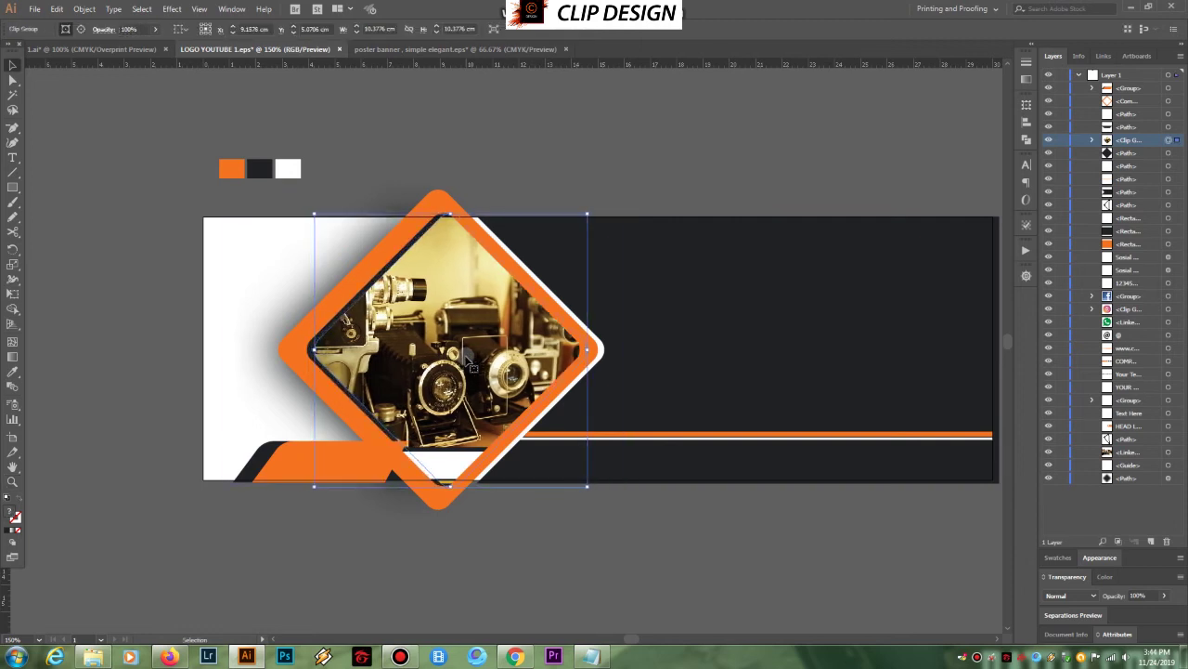
key("Right")
key("Right")
key("Right")
key("Right")
key("Right")
key("Right")
key("Right")
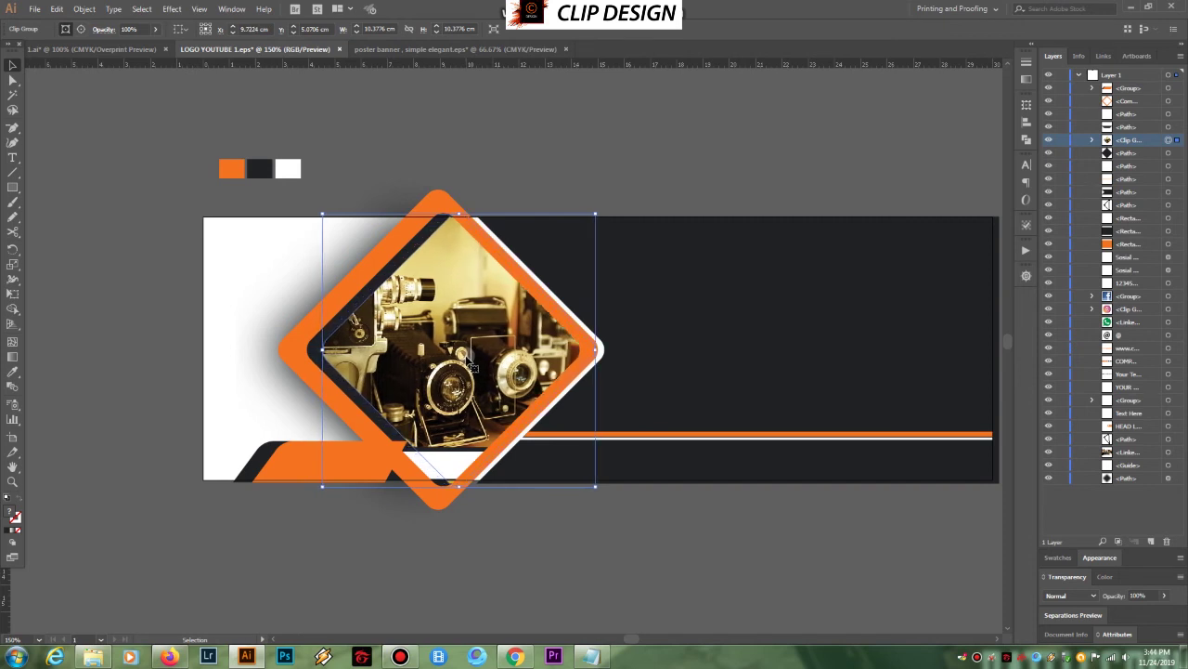
key("Right")
key("Up")
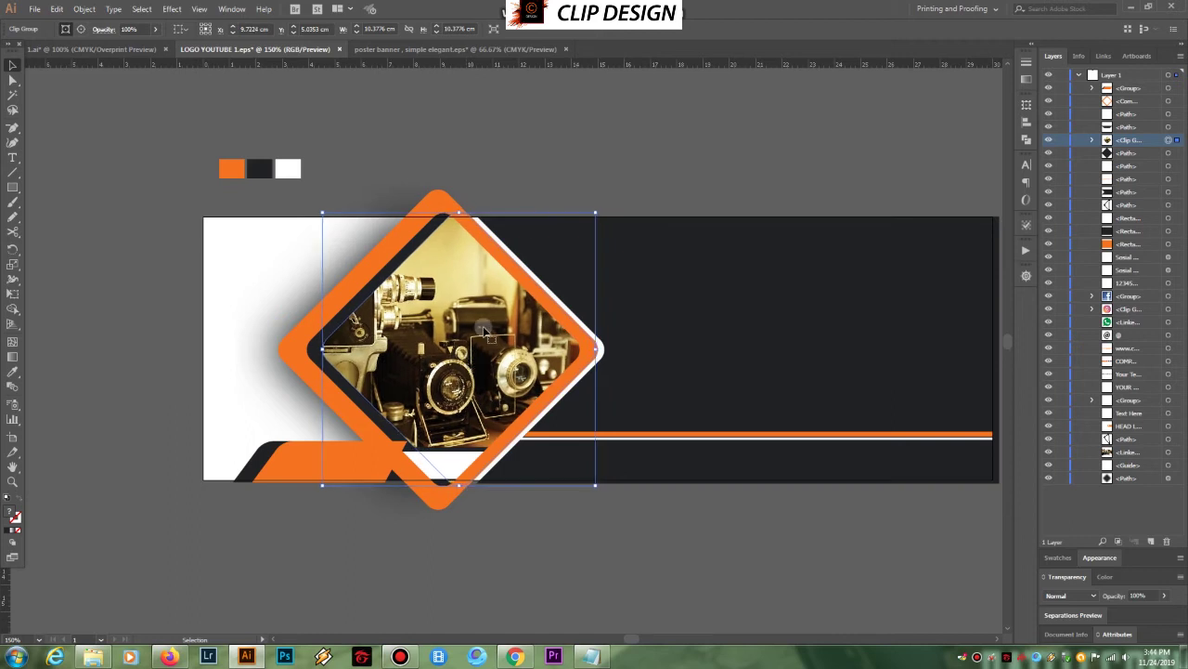
left_click(570, 168)
left_click(597, 513)
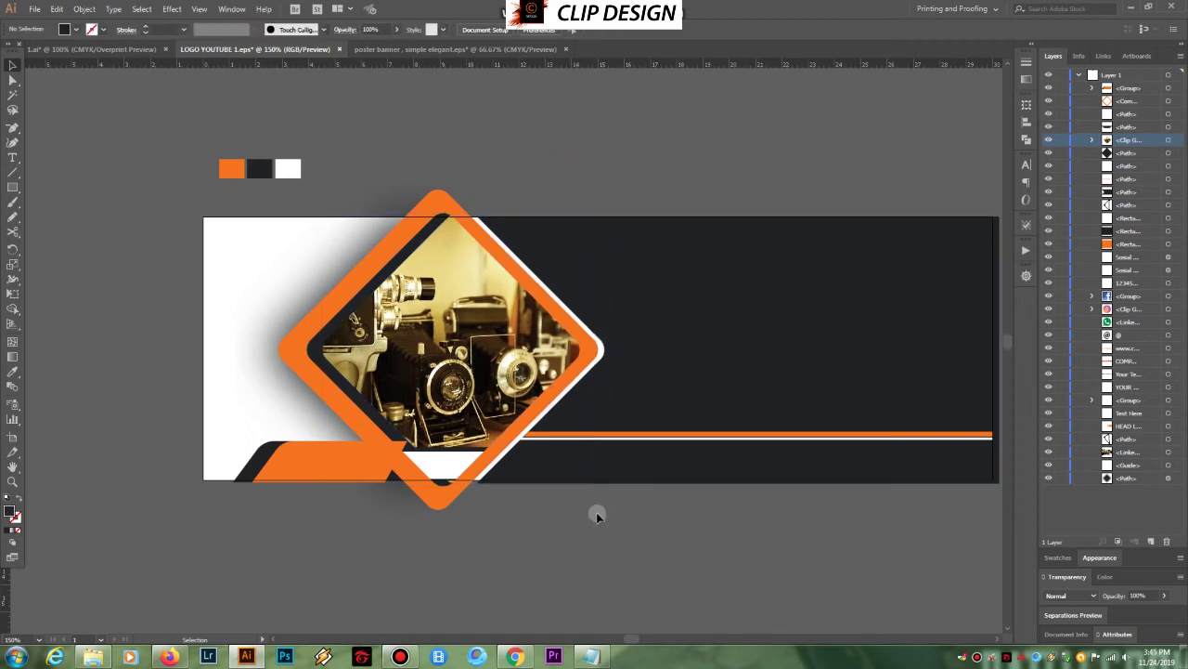
Nudge the white strip in the diamond's lower corner slightly upward and deselect it
left_click_drag(328, 417, 601, 522)
left_click(403, 243)
left_click_drag(305, 238, 314, 212)
left_click(617, 499)
left_click(390, 325)
key("Up")
key("Up")
key("Up")
key("Up")
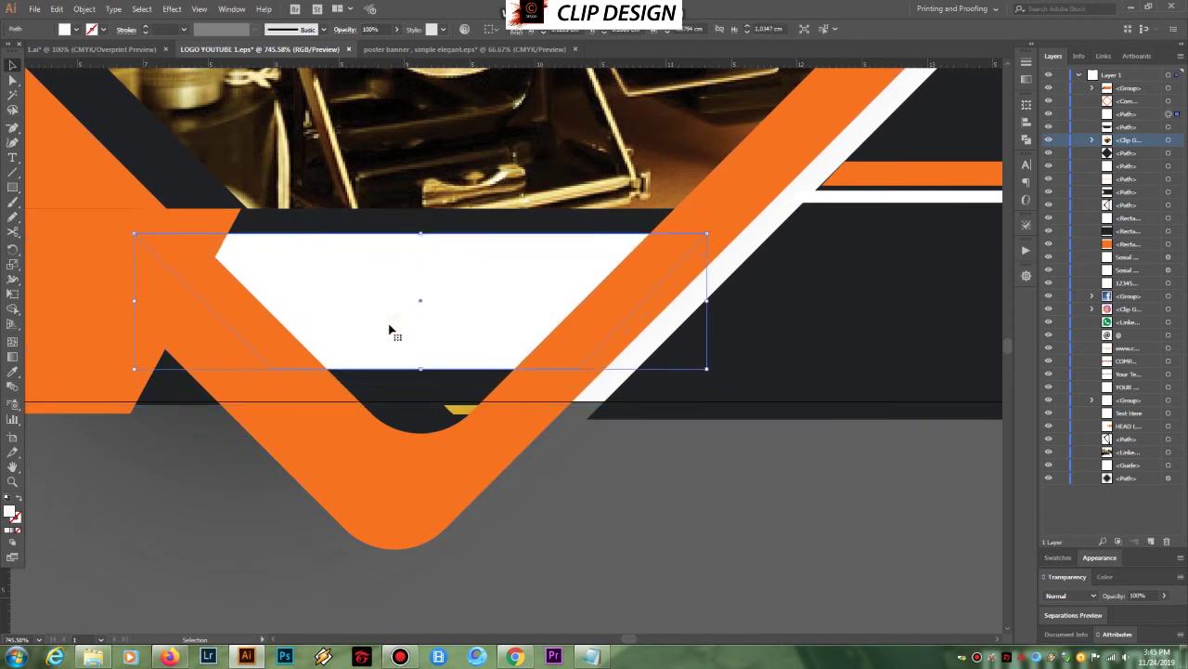
left_click(612, 476)
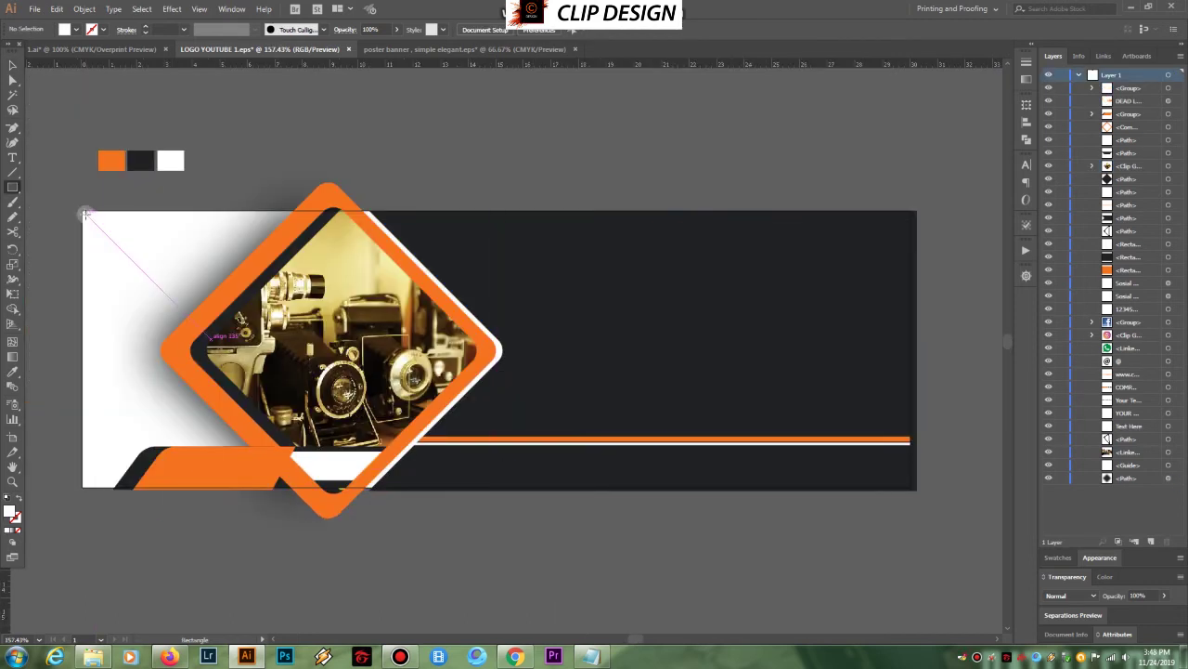
Draw a rectangle about 29.96 × 10 cm over the banner and use it as a clipping mask for all the artwork
left_click_drag(82, 212, 911, 486)
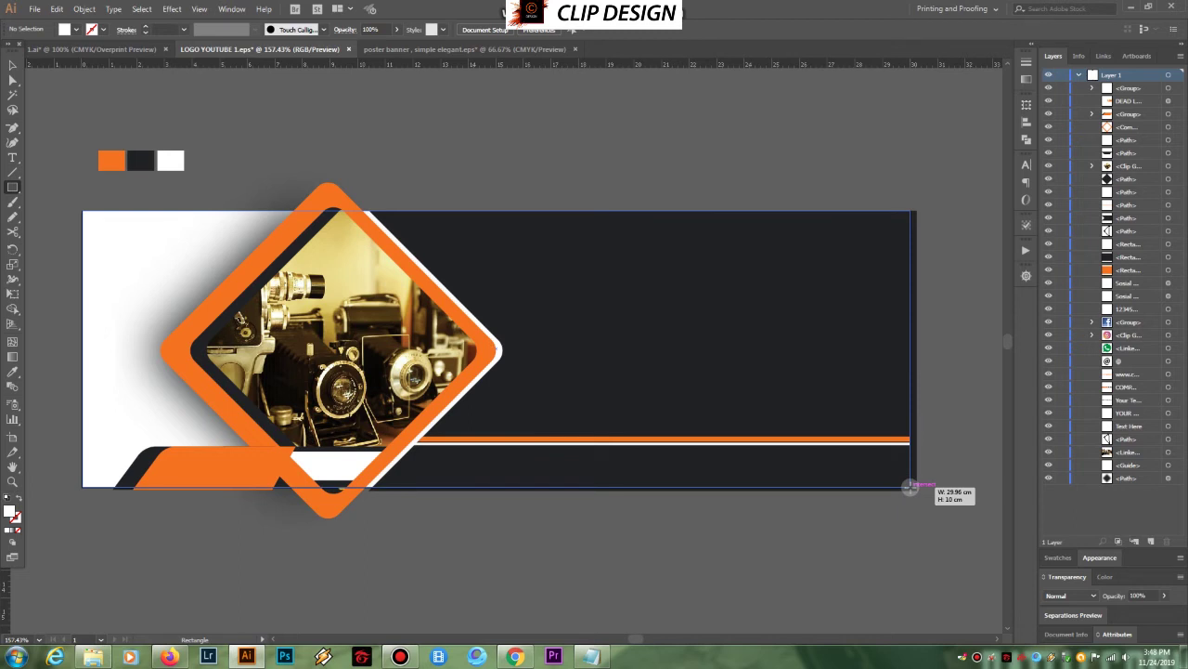
left_click_drag(911, 487, 911, 486)
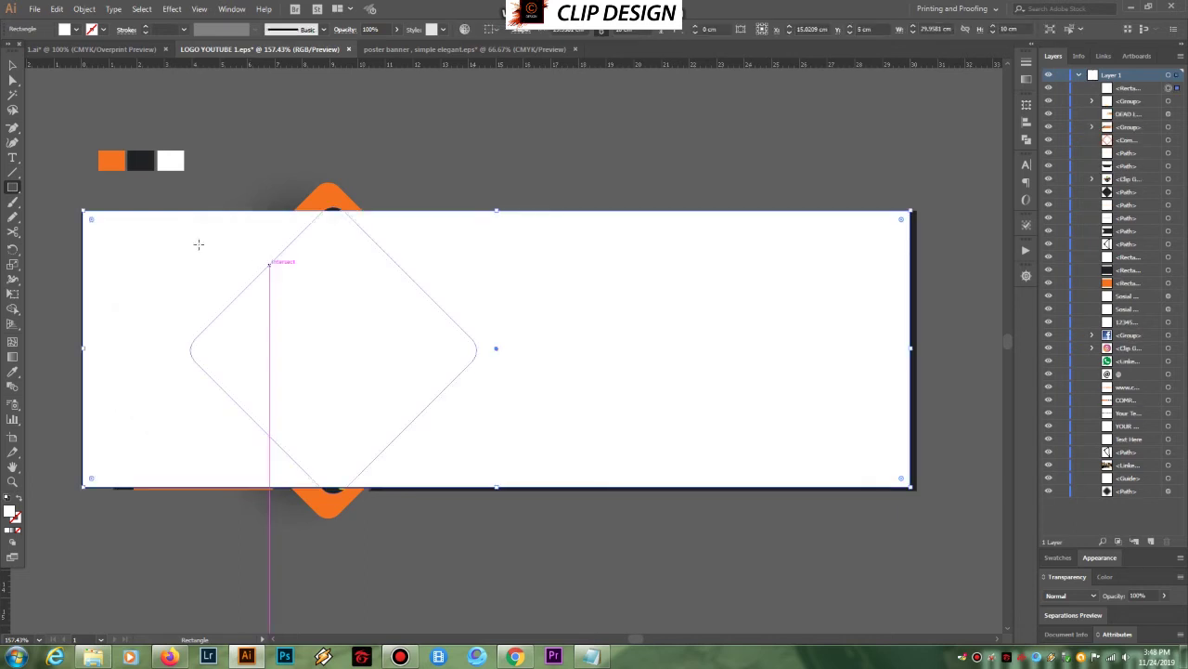
left_click(13, 67)
left_click_drag(64, 215, 920, 498)
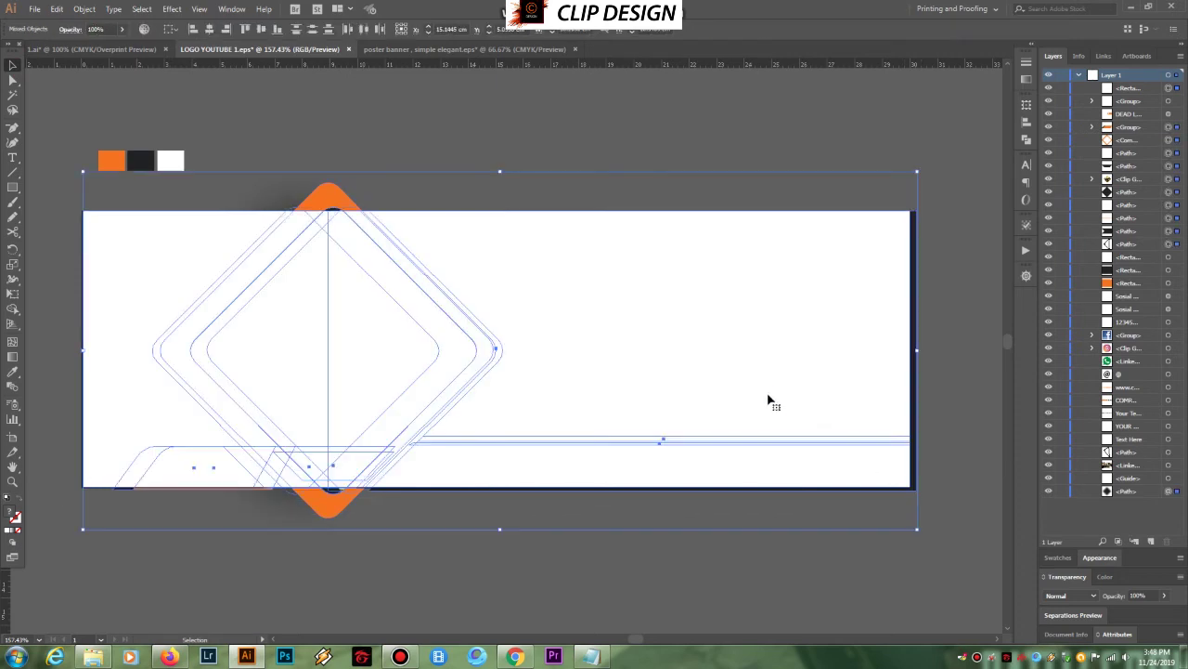
right_click(770, 399)
left_click(803, 484)
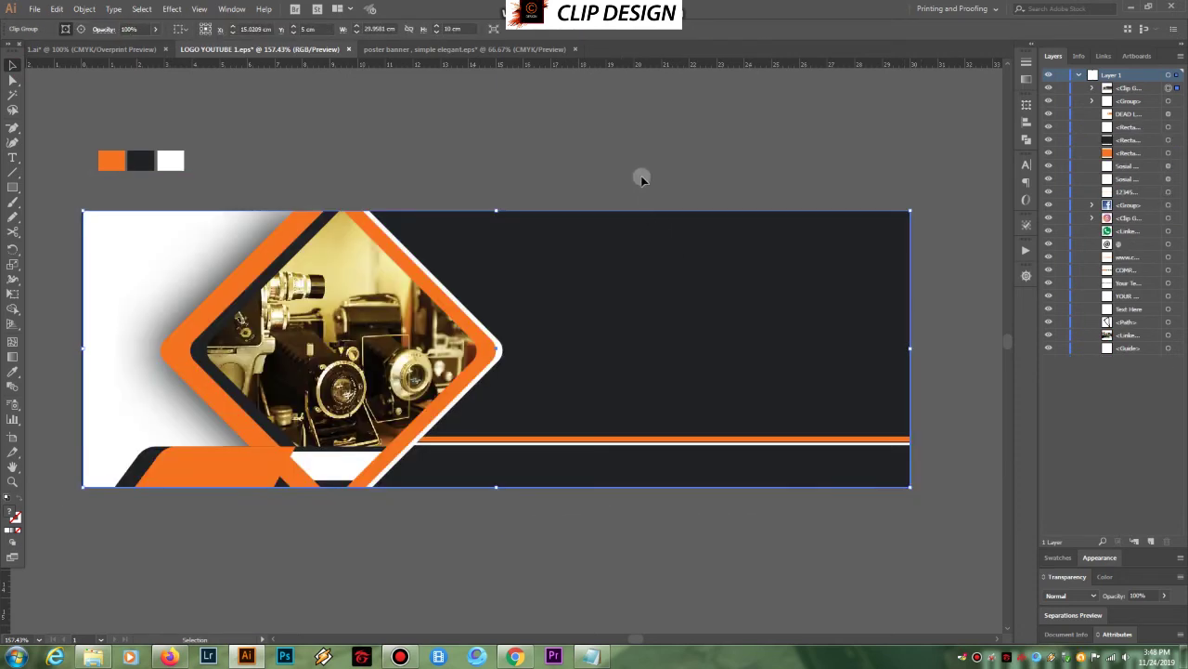
left_click(637, 164)
Add the text "HEAD LINE" in the empty area above the banner
key("z")
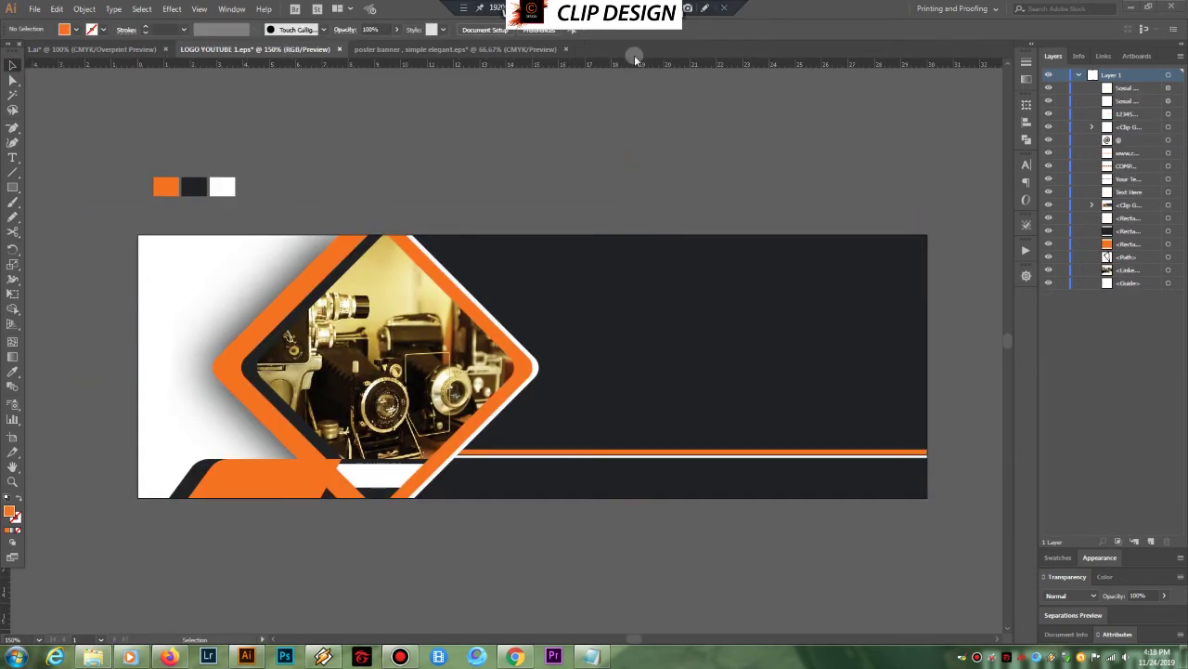
key("t")
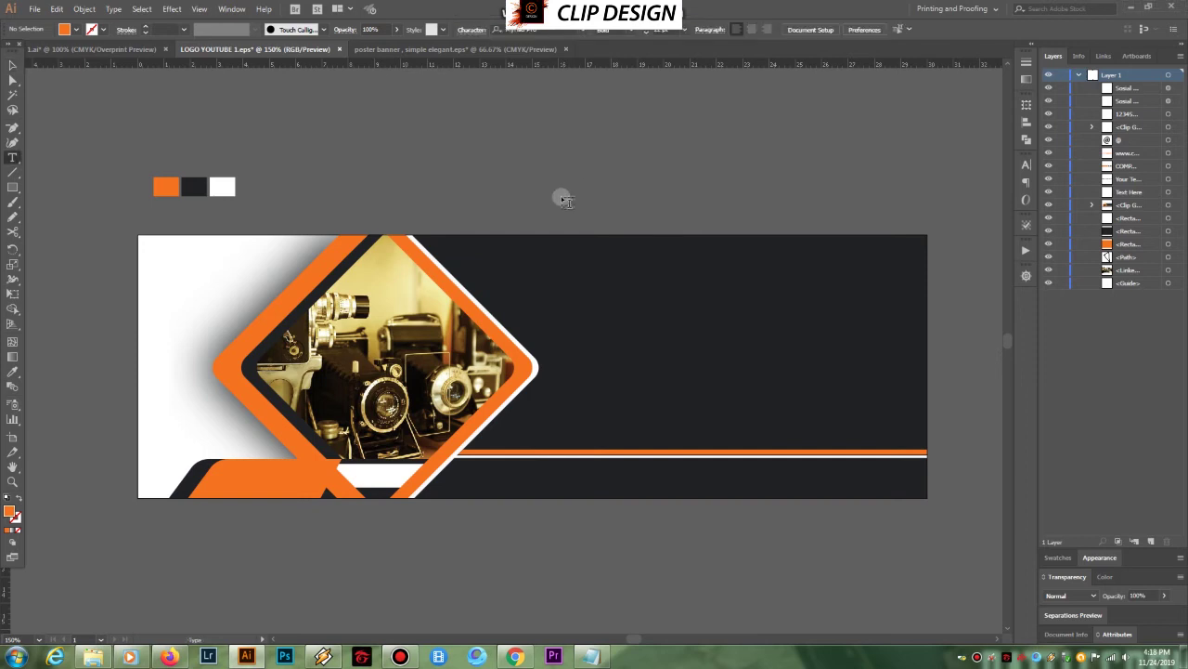
left_click(575, 179)
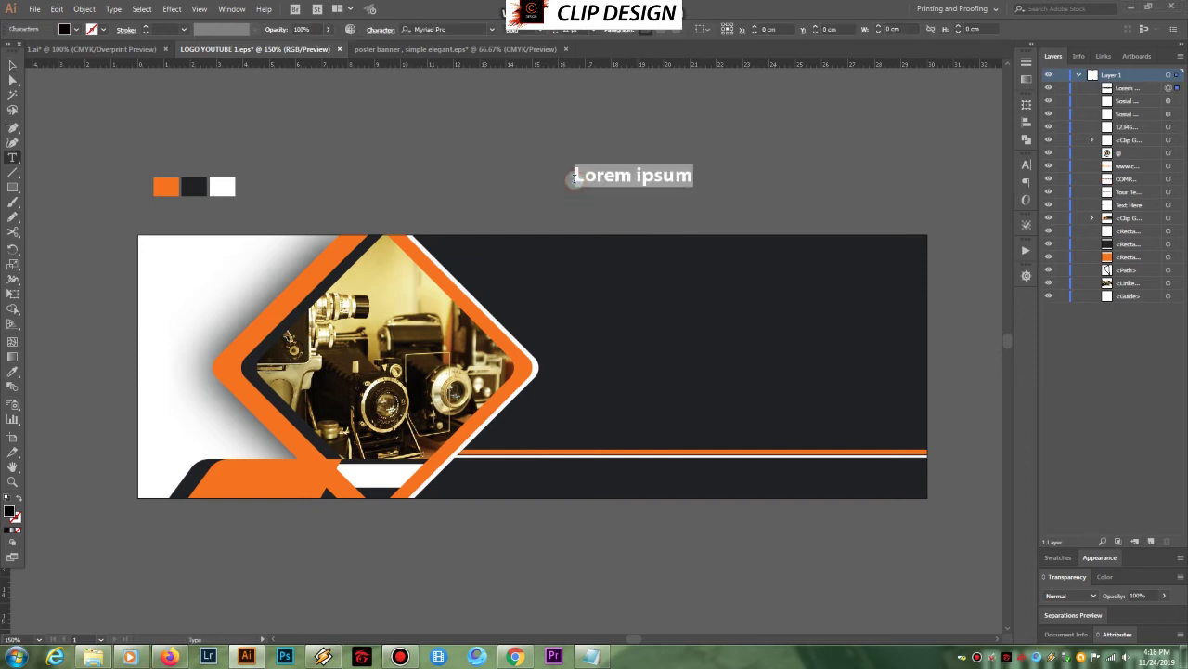
type("HEAD LINE")
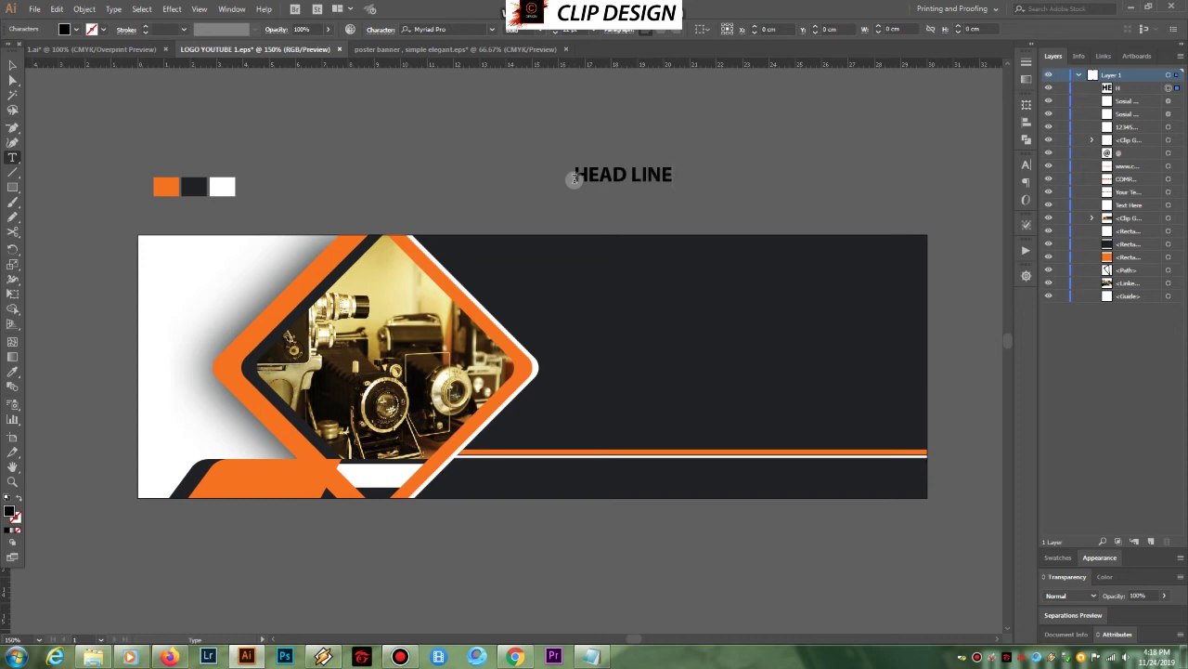
left_click(7, 63)
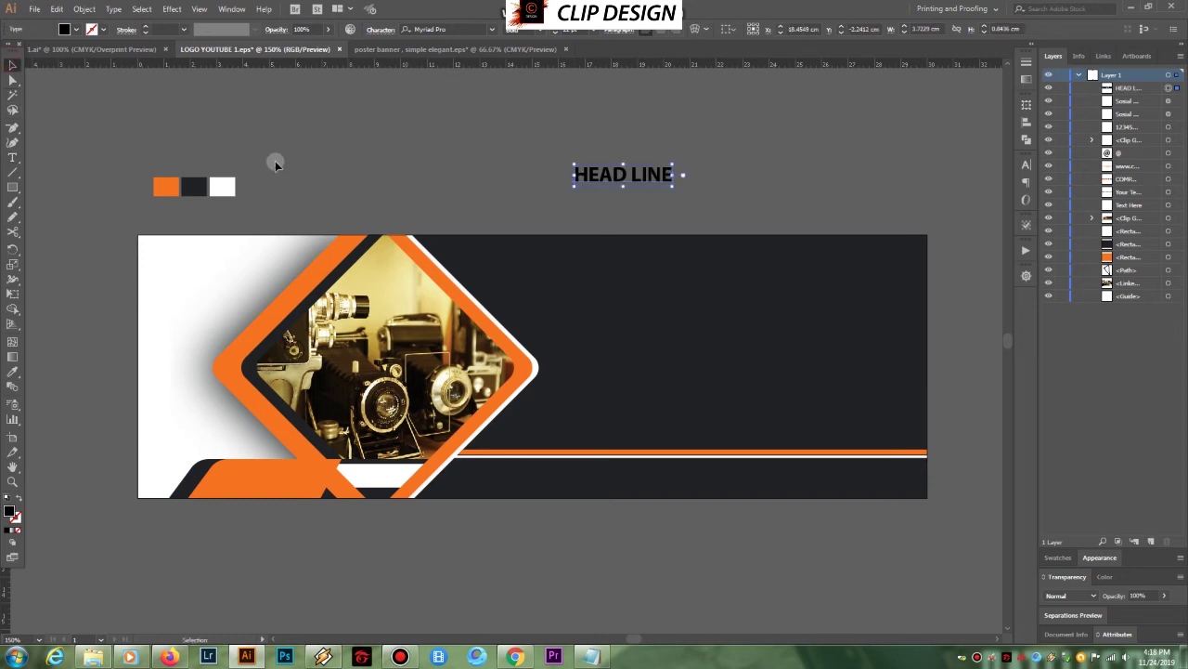
Color the word HEAD white by sampling the white swatch square above the banner
double_click(607, 186)
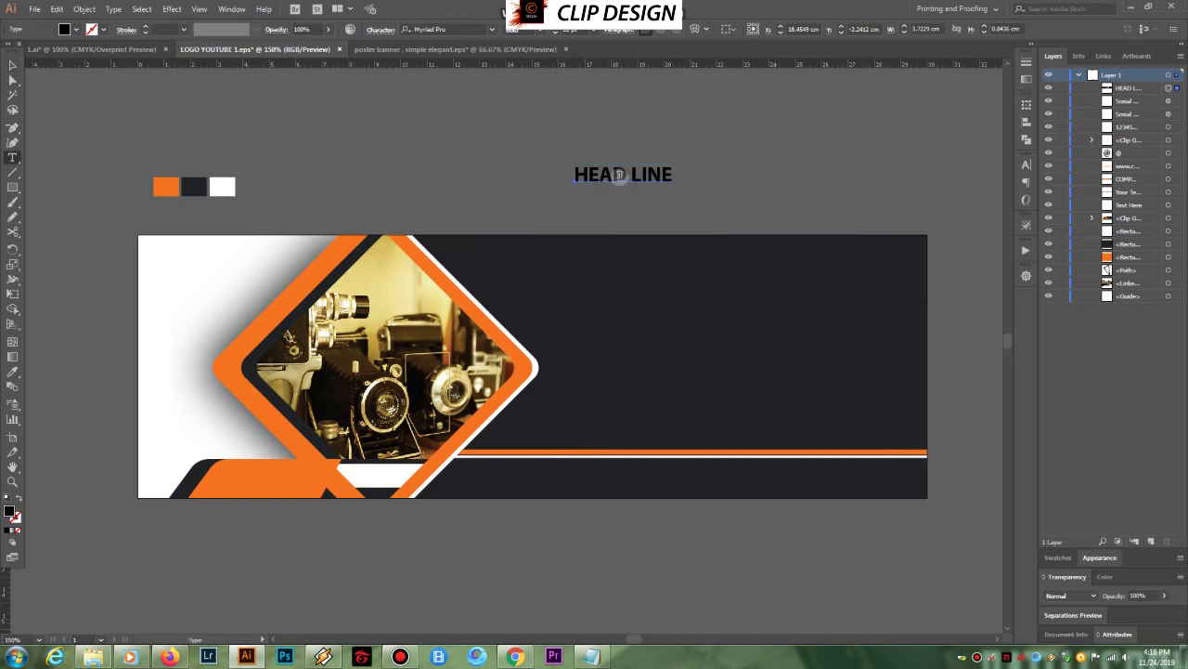
left_click_drag(628, 176, 574, 176)
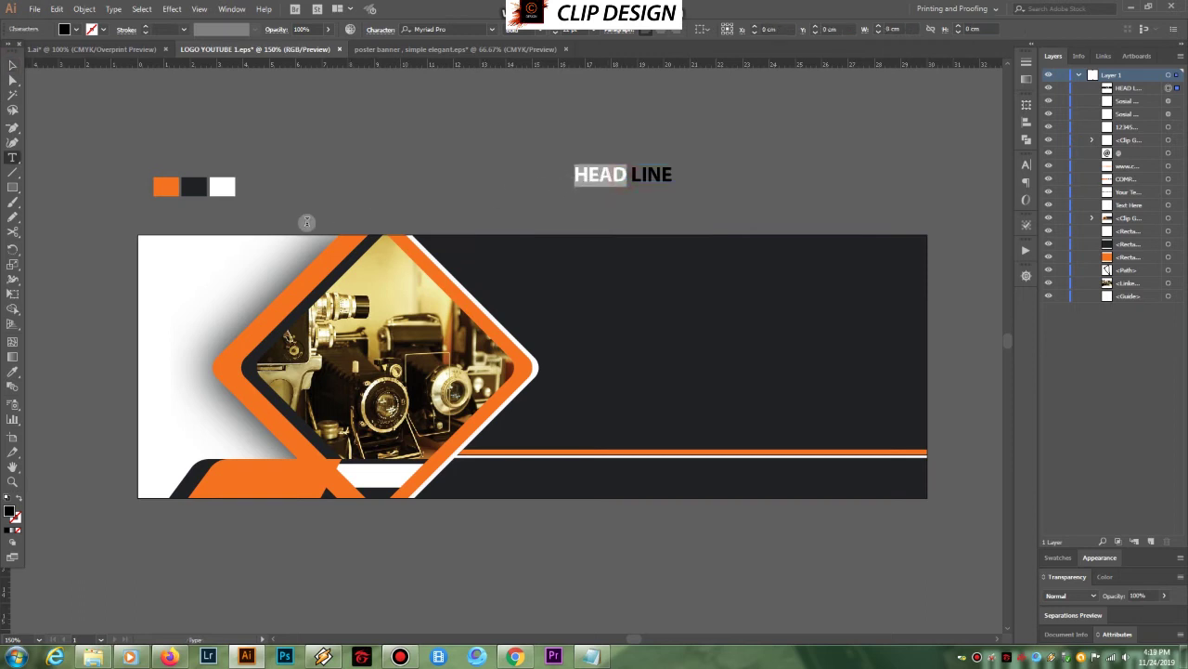
left_click(14, 372)
left_click(223, 186)
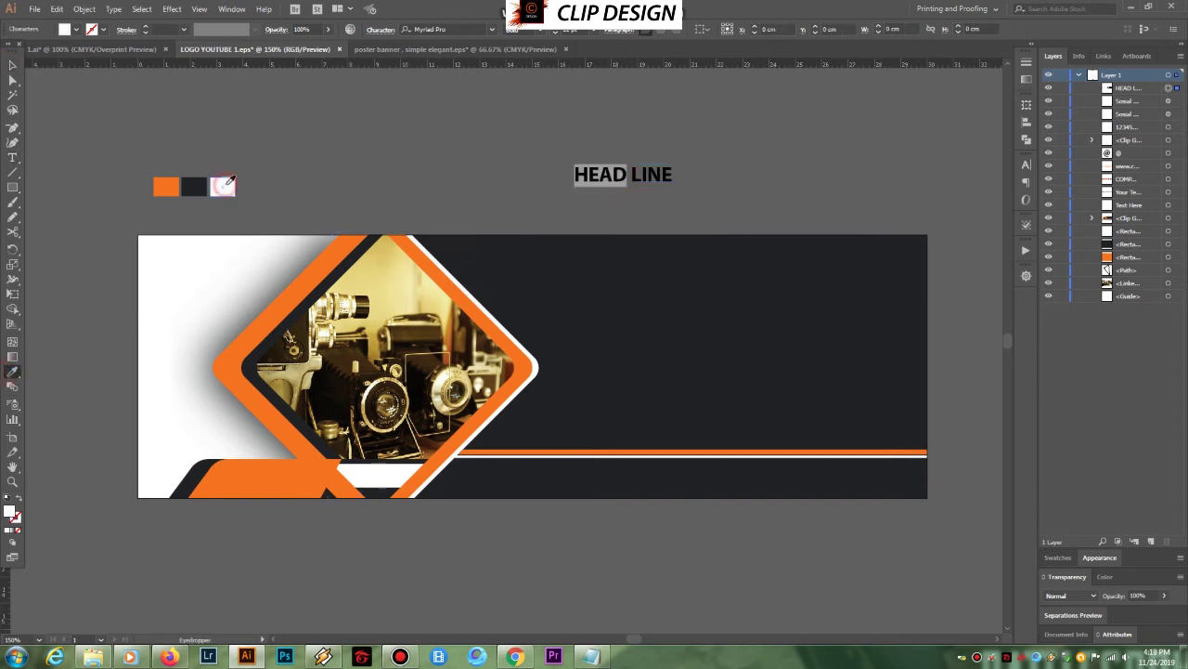
left_click(11, 68)
Color the word LINE orange by sampling the orange swatch square above the banner
left_click(13, 158)
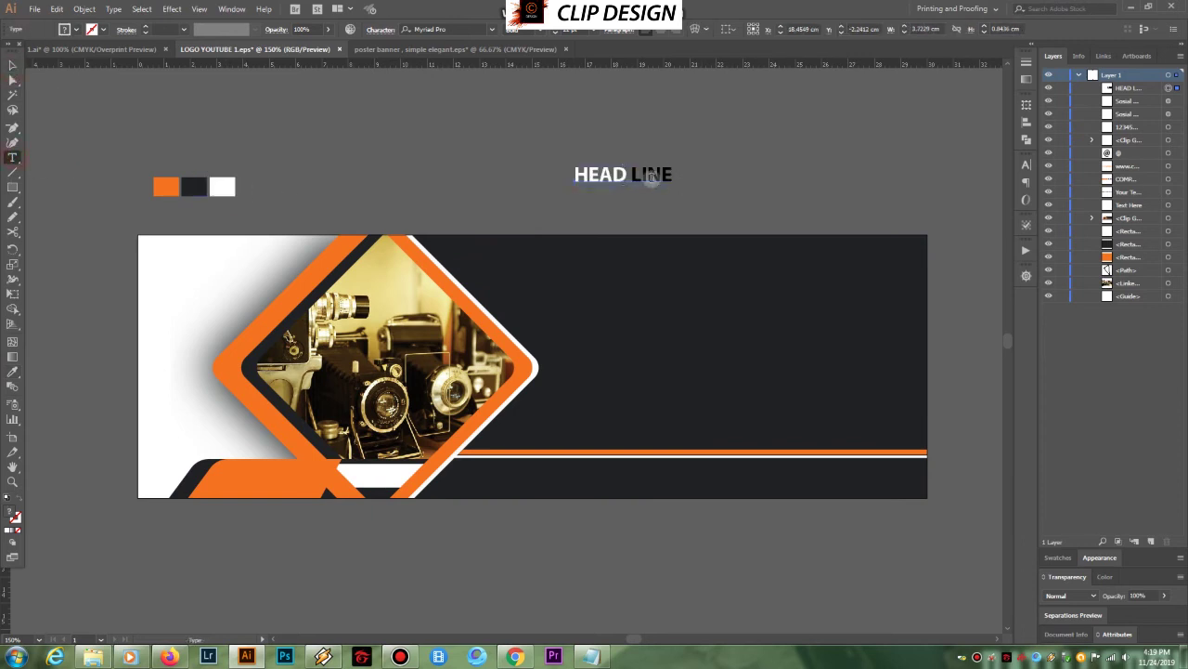
left_click_drag(632, 174, 674, 177)
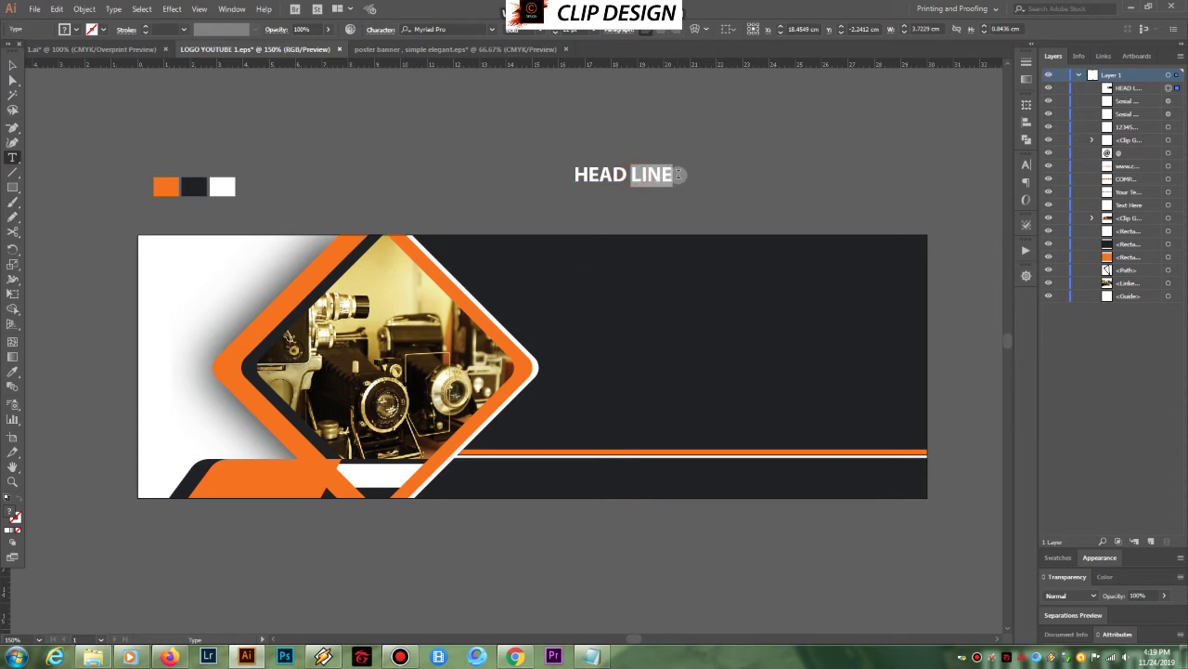
left_click(13, 371)
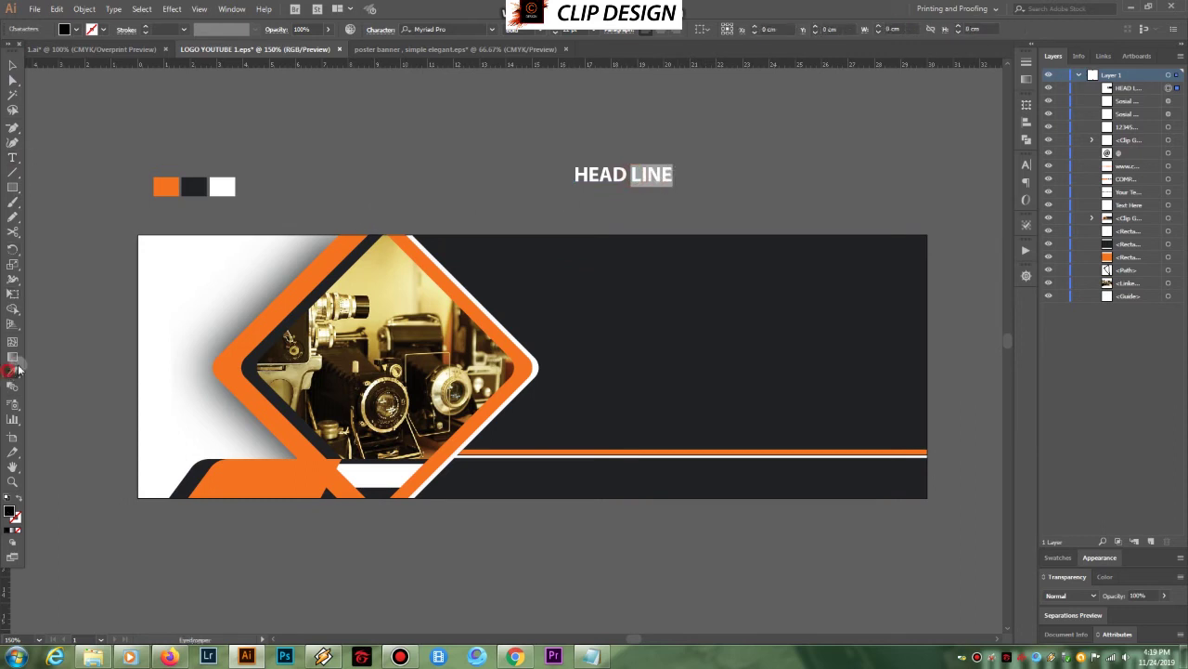
left_click(167, 188)
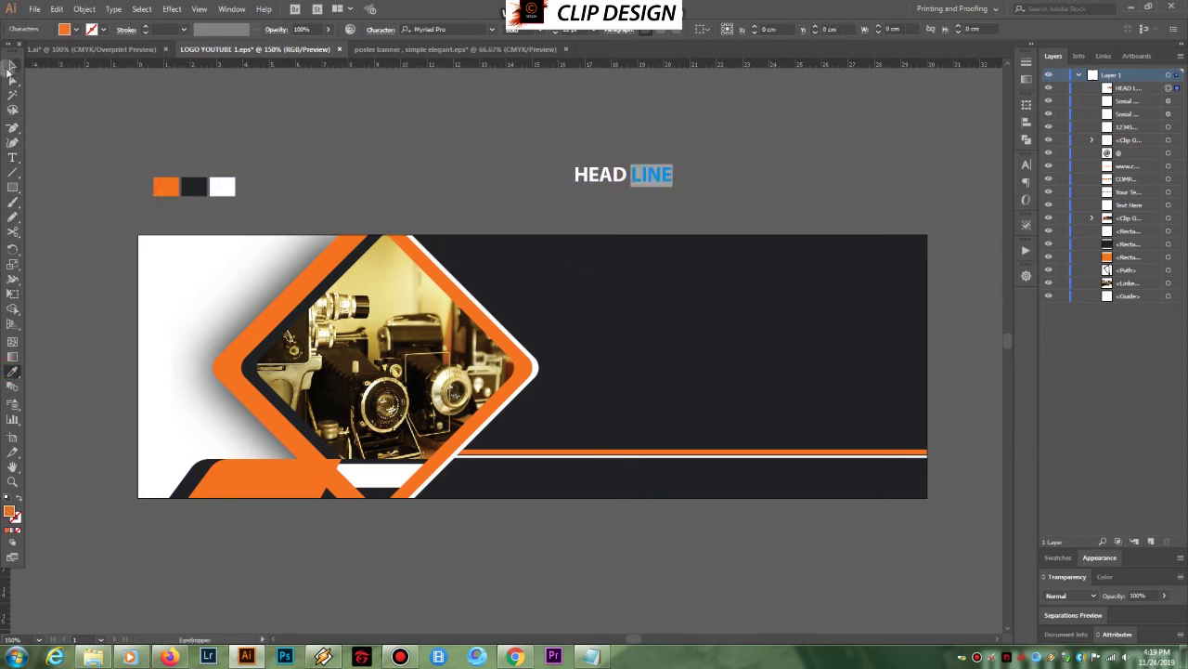
left_click(13, 65)
Move the HEAD LINE text onto the banner's dark area and enlarge it to roughly twice its size
left_click_drag(621, 176, 844, 350)
left_click_drag(767, 321, 743, 320)
left_click(803, 192)
left_click(782, 312)
left_click(767, 184)
Duplicate the headline above the banner and change the copy's text to "TEXT HERE"
left_click(713, 314)
left_click_drag(713, 313, 719, 176)
key("t")
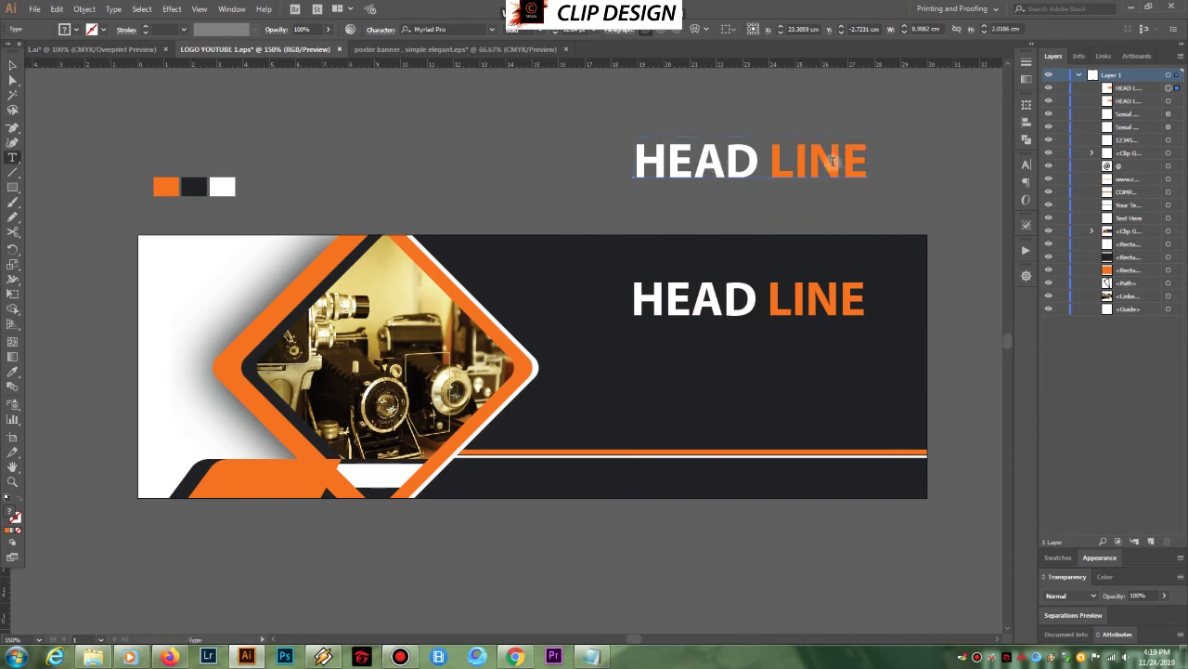
left_click_drag(861, 161, 641, 166)
type("TE")
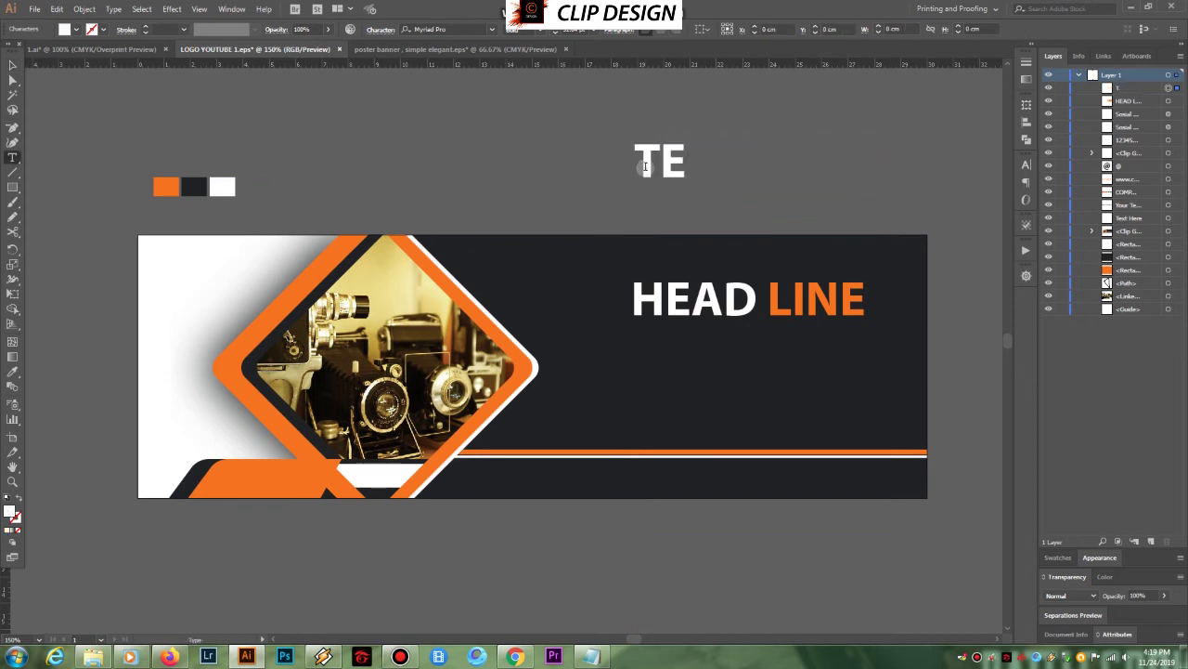
type("XT HERE")
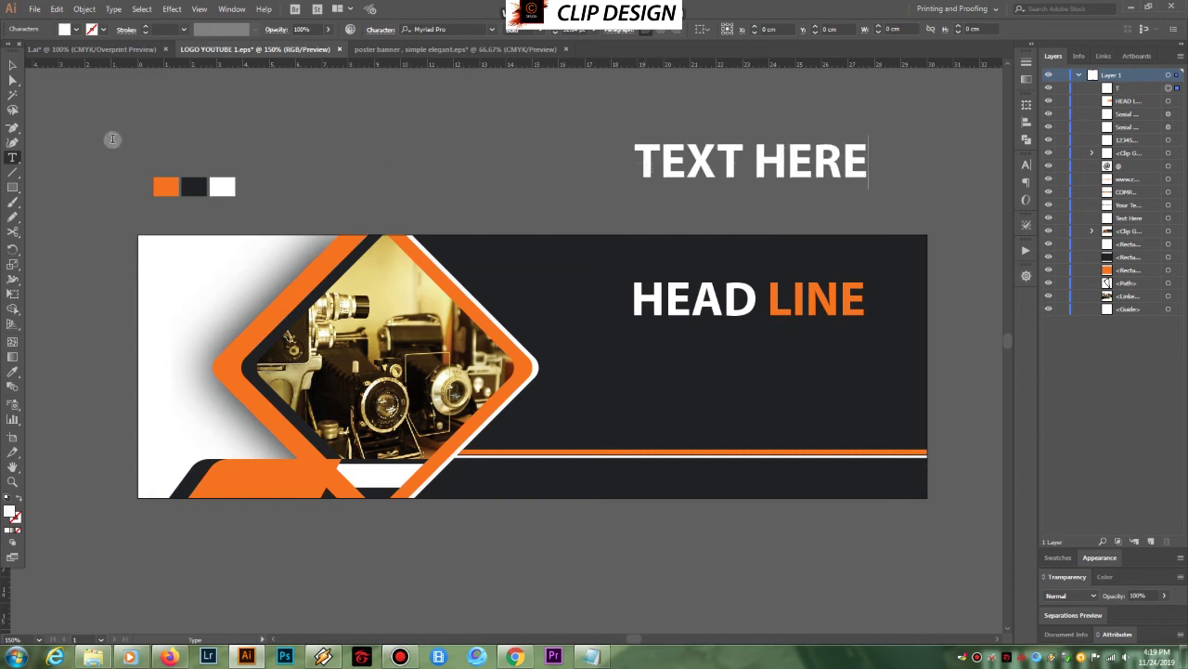
Set the font style of the TEXT HERE line to Regular
left_click(12, 65)
left_click(550, 29)
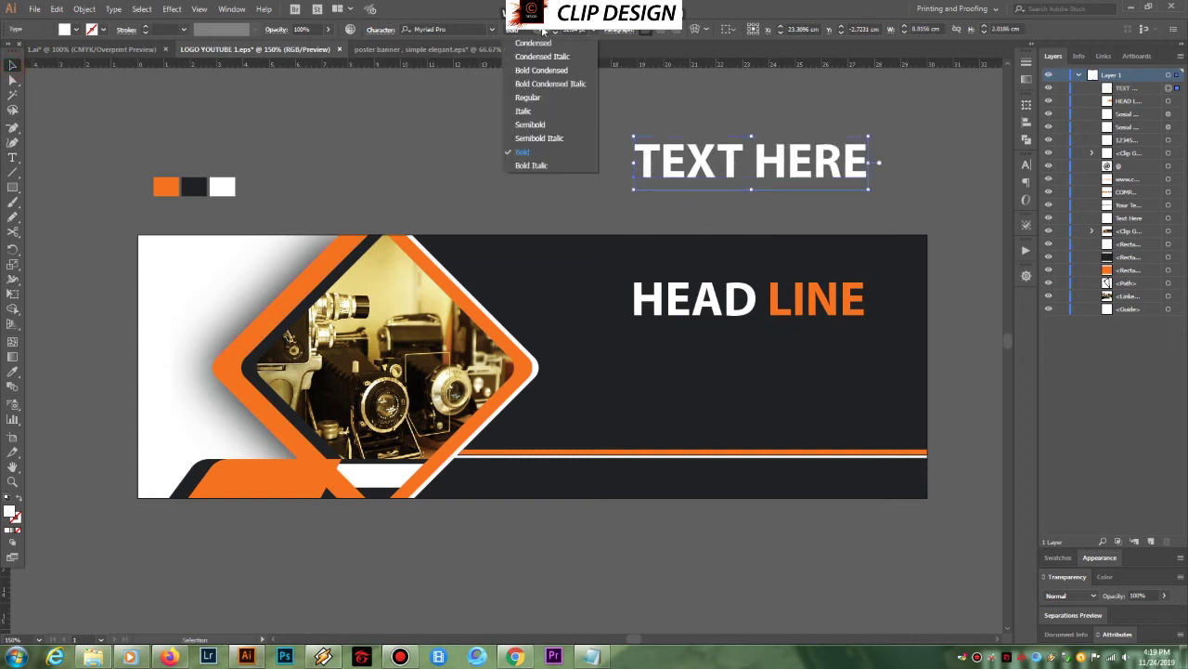
left_click(533, 102)
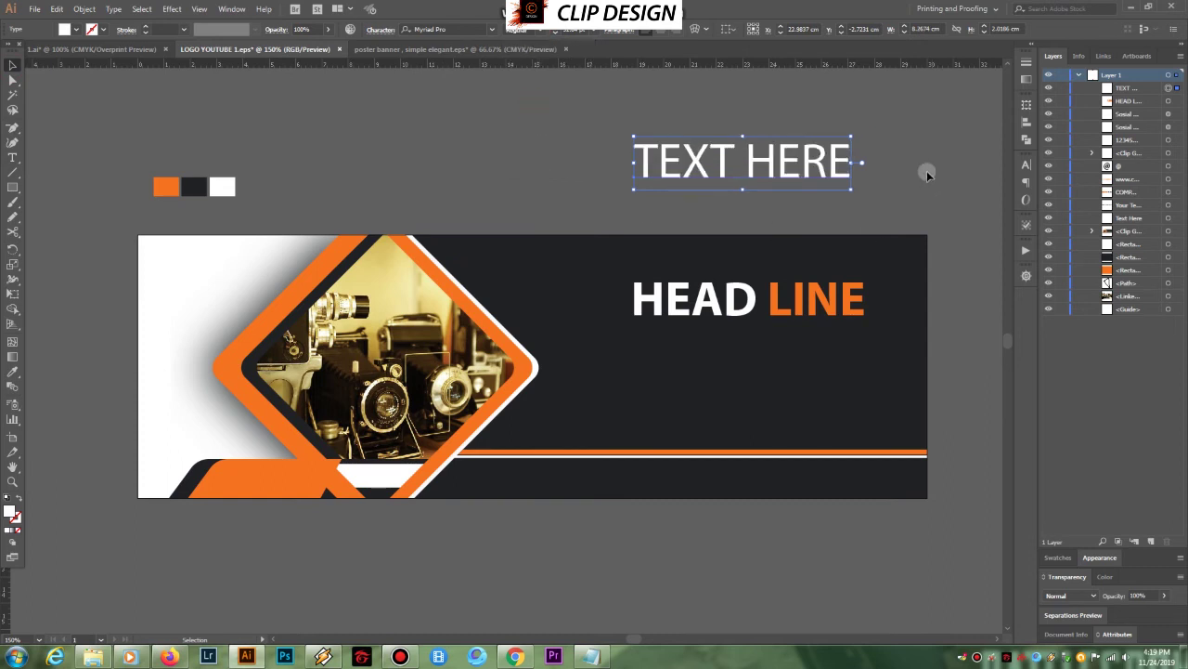
Scale the TEXT HERE line down to about 2.6 cm wide and place it directly under HEAD LINE, aligned with its start
left_click_drag(850, 137, 777, 188)
left_click_drag(689, 182, 686, 329)
left_click(684, 199)
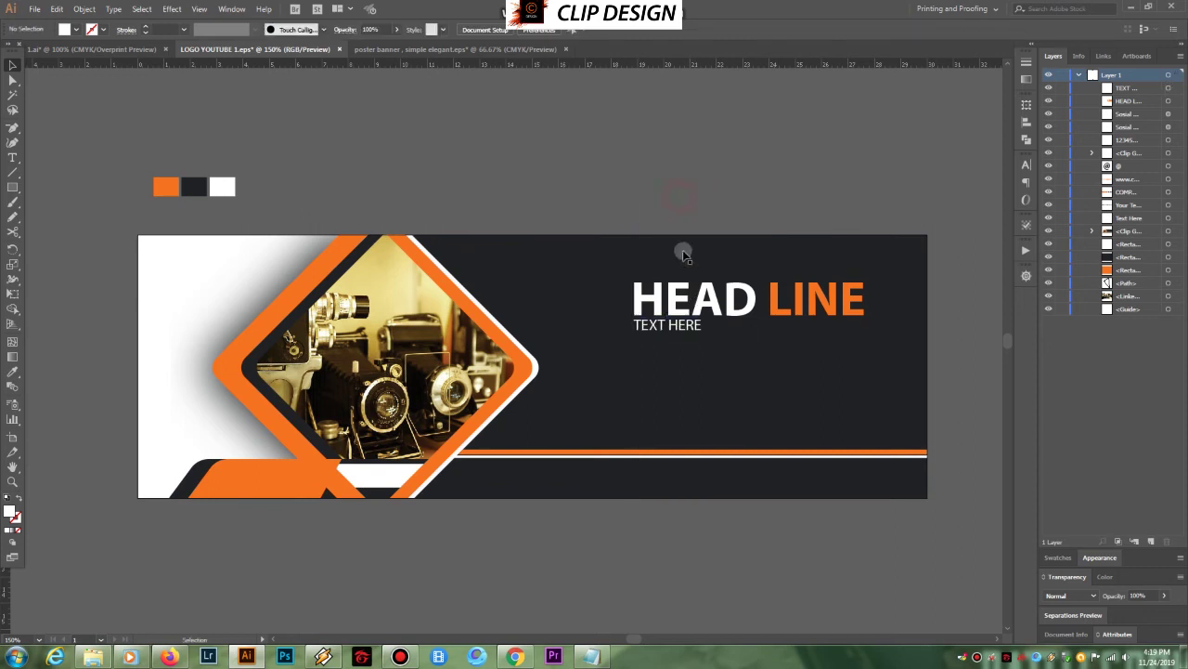
Copy the small white filler paragraphs from the poster banner document into the LOGO YOUTUBE 1 banner, below the TEXT HERE line
left_click(455, 48)
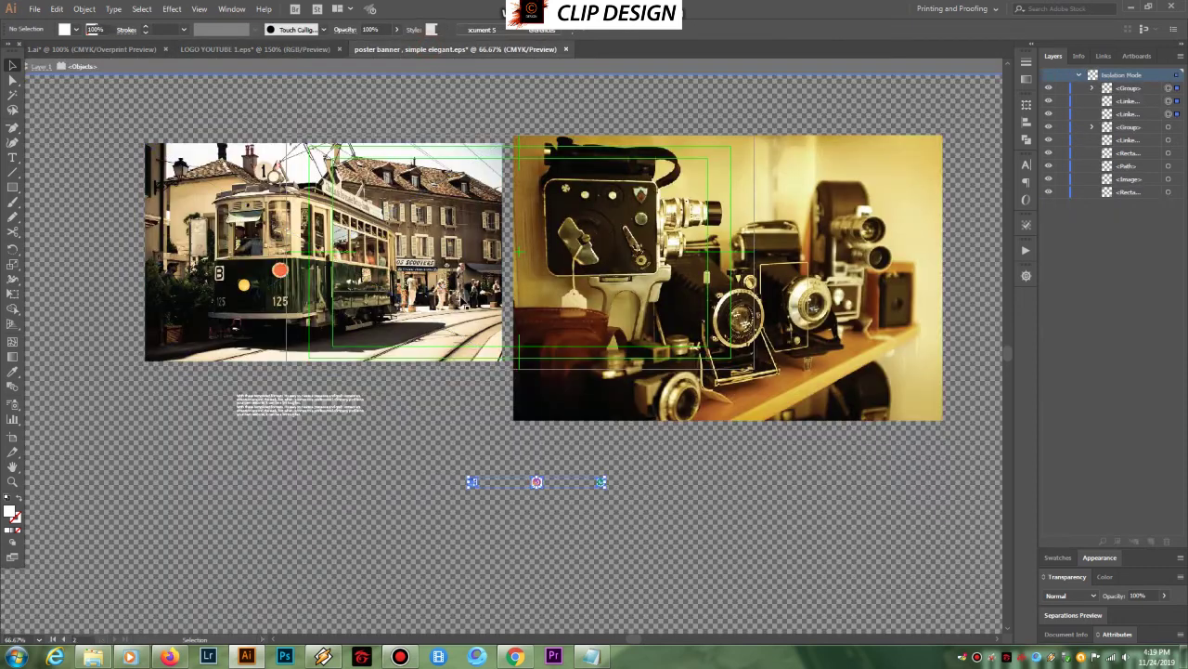
left_click(288, 405)
left_click_drag(267, 401, 349, 270)
left_click_drag(647, 385, 650, 388)
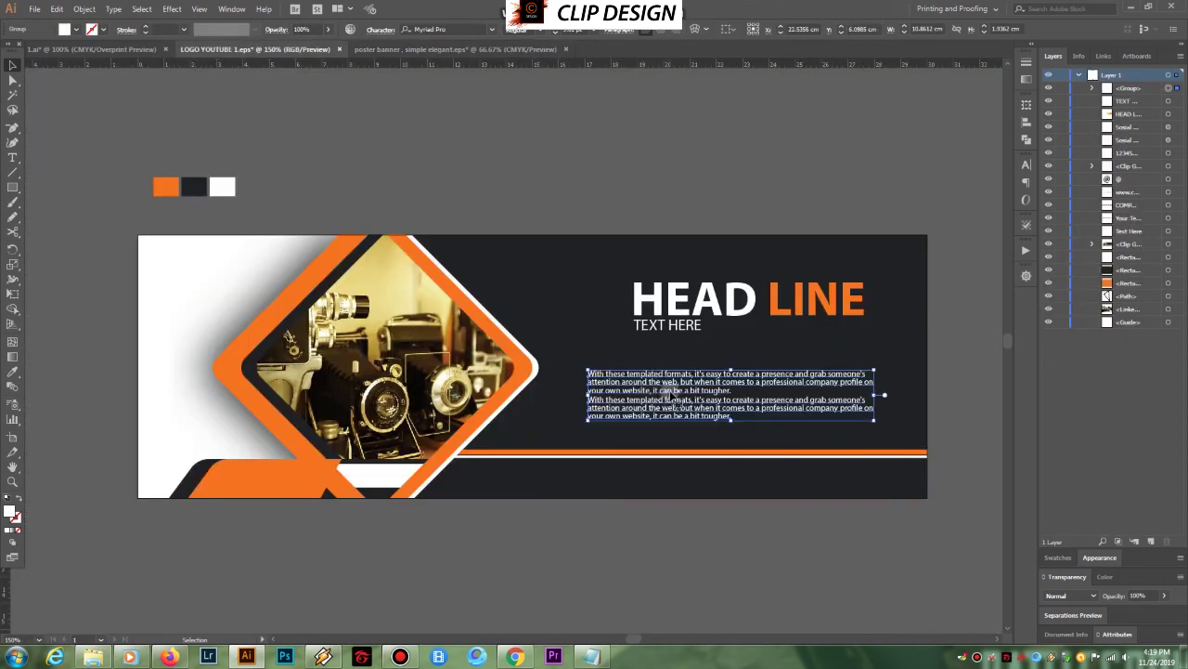
Nudge the filler paragraph block about 1.1 cm to the right within the banner's dark area
key("Right")
key("Right")
key("Right")
key("Right")
key("Right")
key("Right")
key("Right")
key("Right")
key("Right")
key("Right")
key("Right")
key("Right")
key("Right")
key("Right")
key("Right")
key("Right")
key("Right")
key("Right")
key("Right")
key("Right")
key("Right")
key("Right")
key("Right")
key("Right")
key("Right")
key("Right")
key("Right")
key("Right")
key("Right")
key("Right")
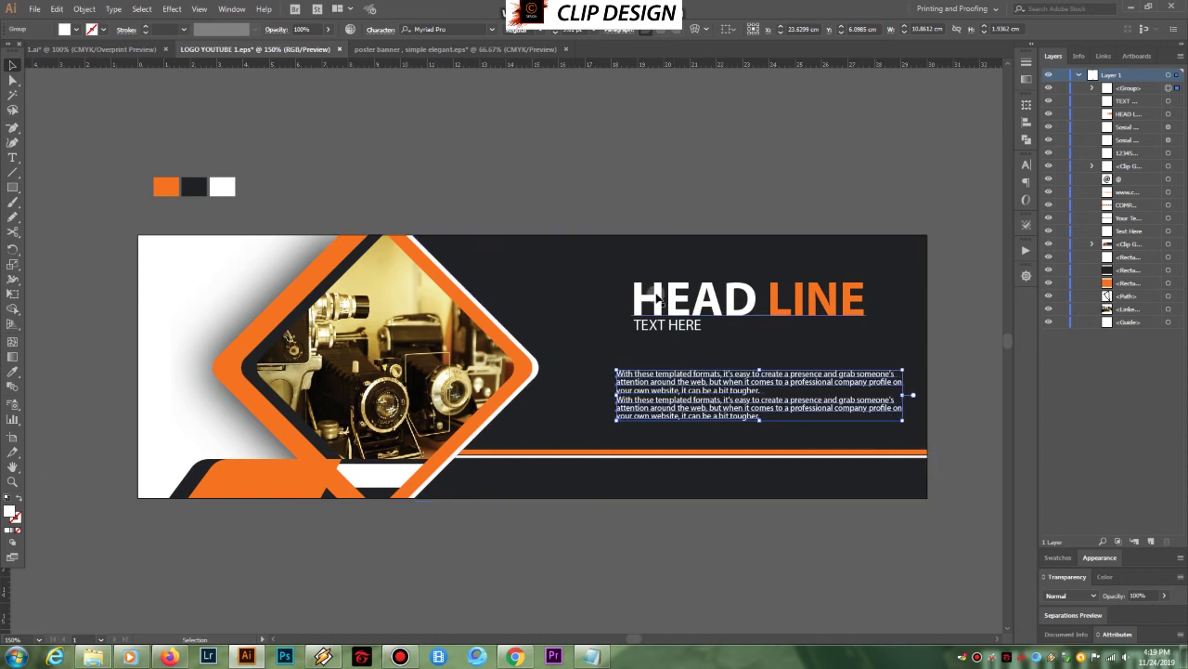
Shift HEAD LINE and TEXT HERE together leftward until their starting edge aligns with the paragraph block
left_click(657, 325)
left_click(663, 305, "shift")
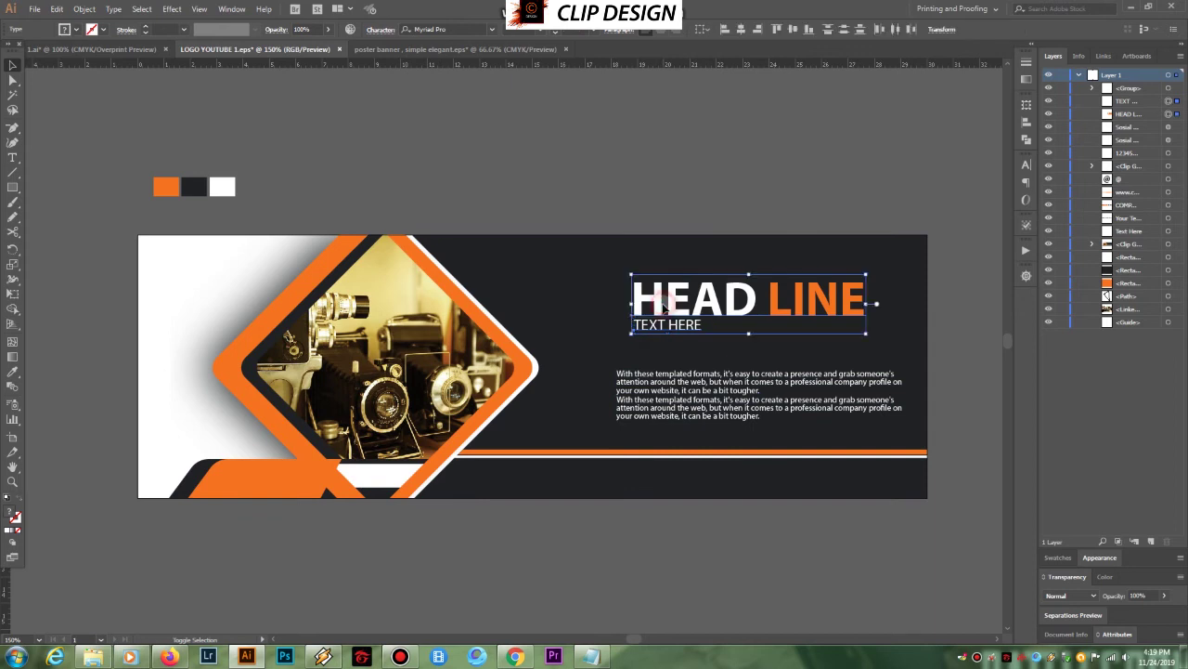
key("Left")
key("Left")
key("Left")
key("Left")
key("Left")
key("Left")
key("Left")
key("Left")
key("Left")
key("Left")
key("Left")
key("Left")
key("Left")
key("Left")
key("Left")
key("Left")
key("Left")
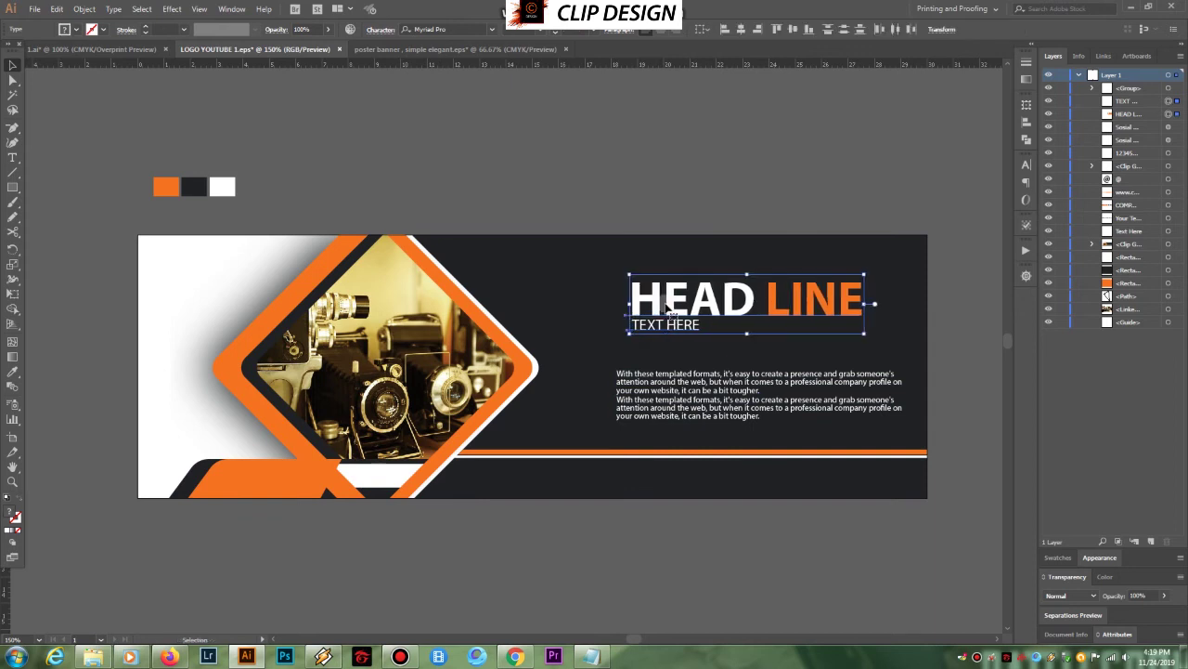
key("Left")
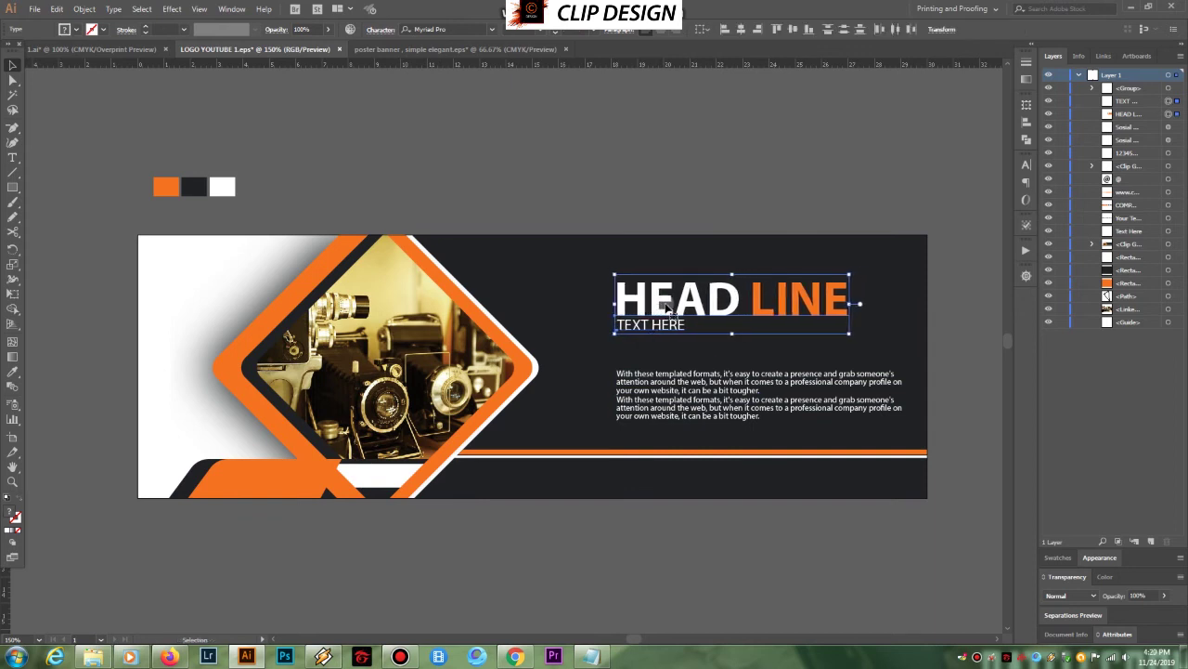
left_click(636, 209)
Move the paragraph block up about 1.1 cm so it sits just beneath the TEXT HERE line
scroll(608, 270, "down", 2)
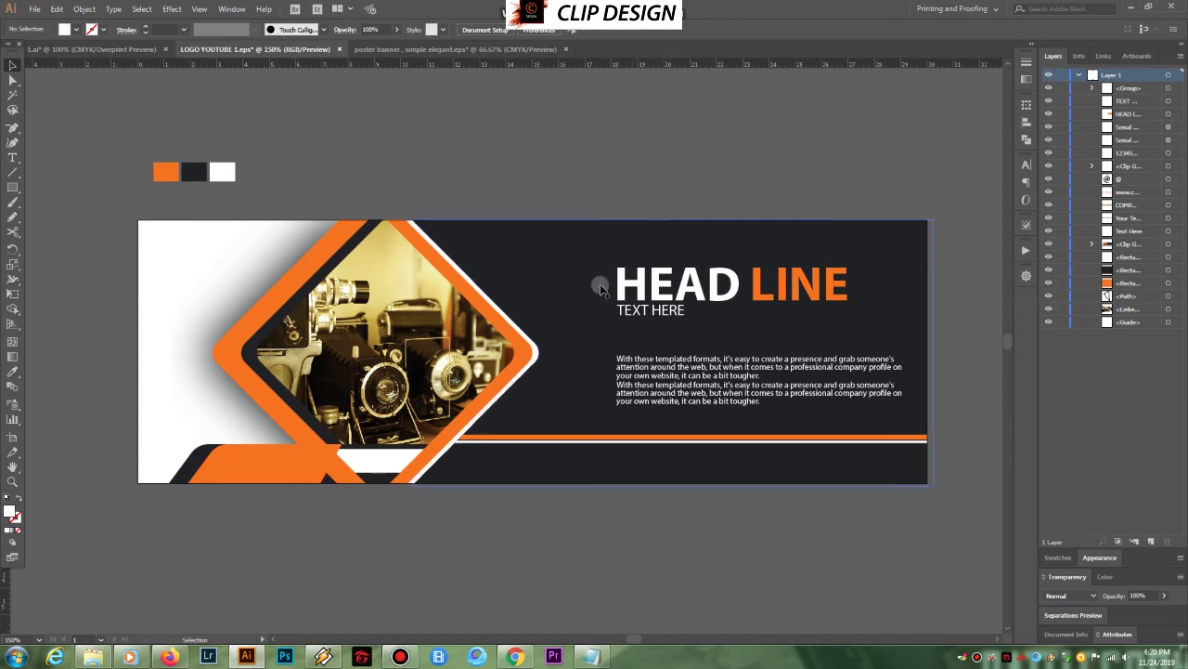
left_click(663, 381)
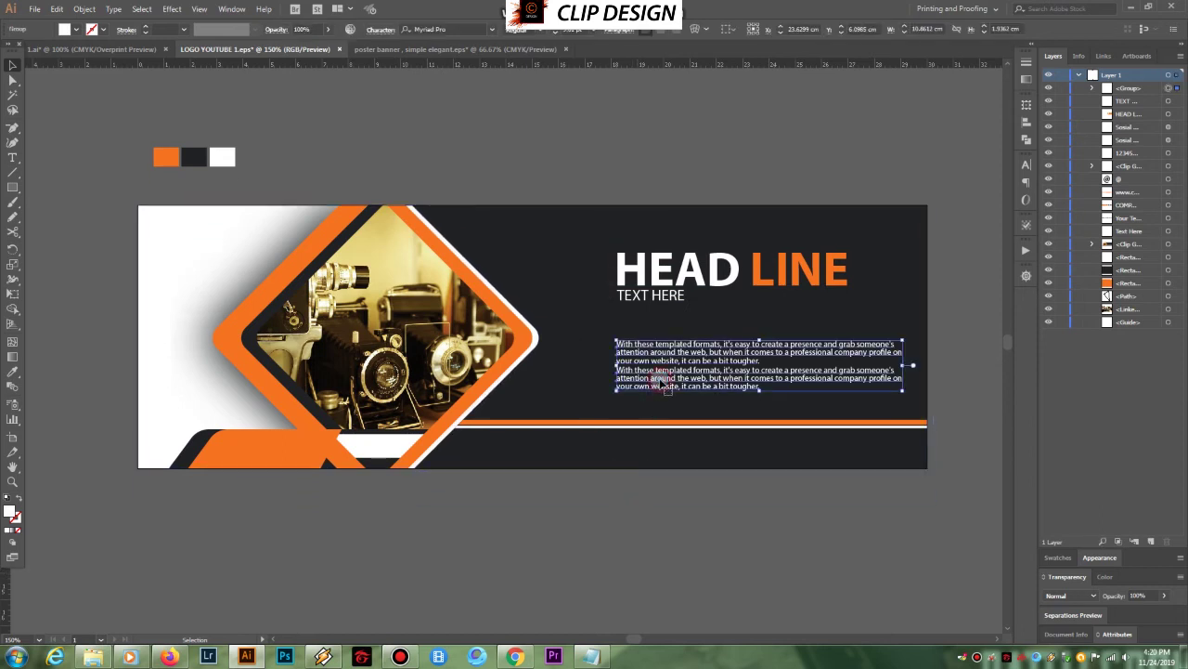
key("Up")
key("Up")
key("Up")
key("Up")
key("Up")
key("Up")
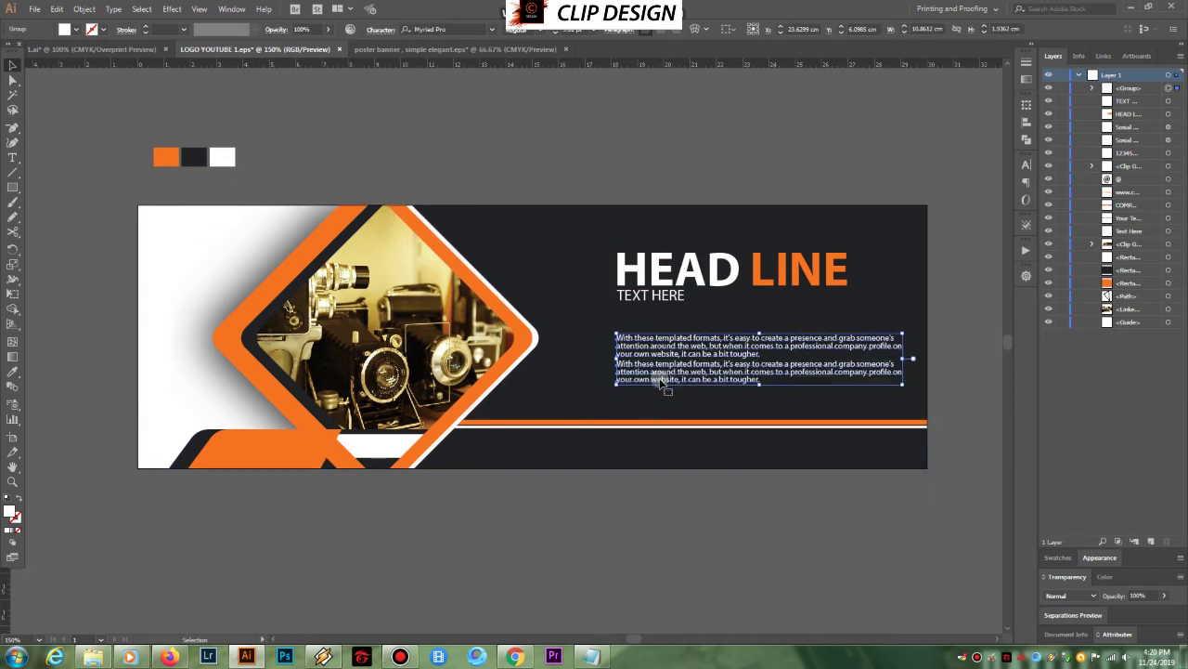
key("Up")
key("Up")
key("Up")
key("Up")
key("Up")
key("Up")
key("Up")
key("Up")
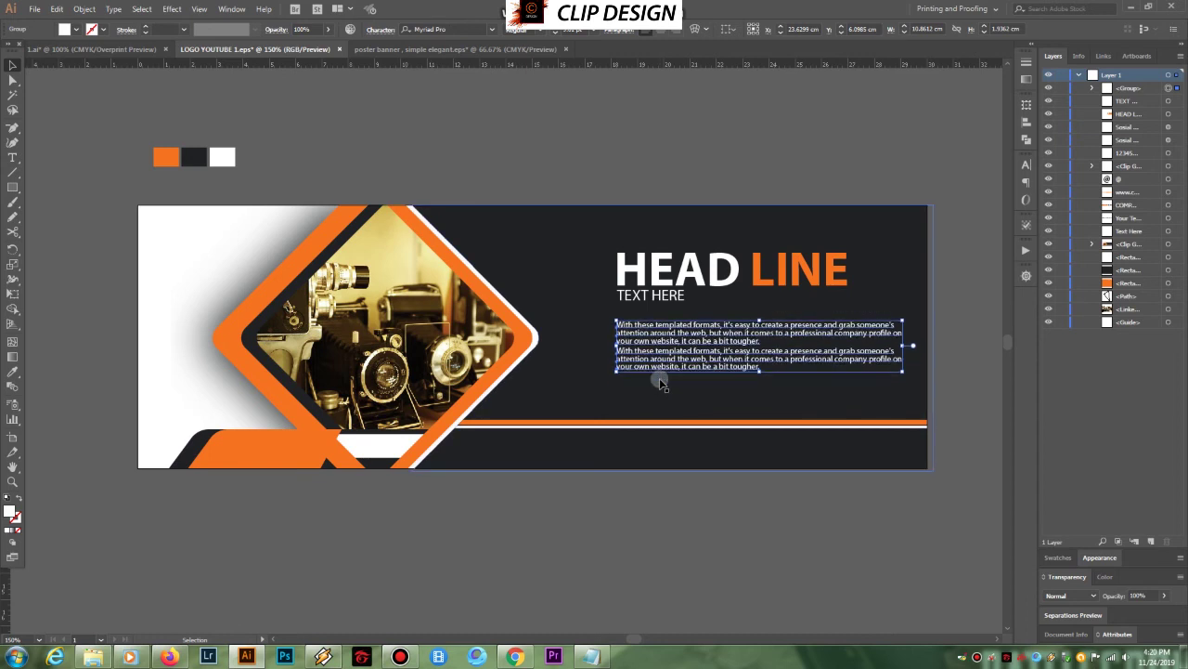
key("Up")
key("Up")
key("Up")
key("Up")
key("Up")
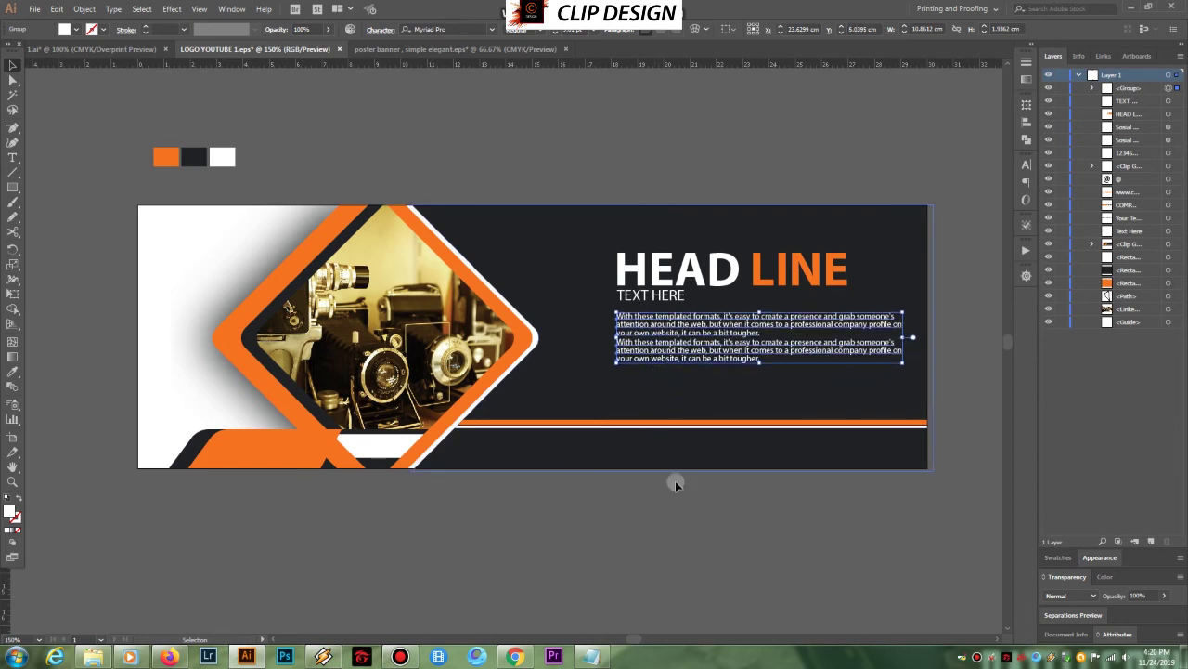
Shift the headline, TEXT HERE line and paragraph block together slightly left and down on the dark area
left_click(650, 295)
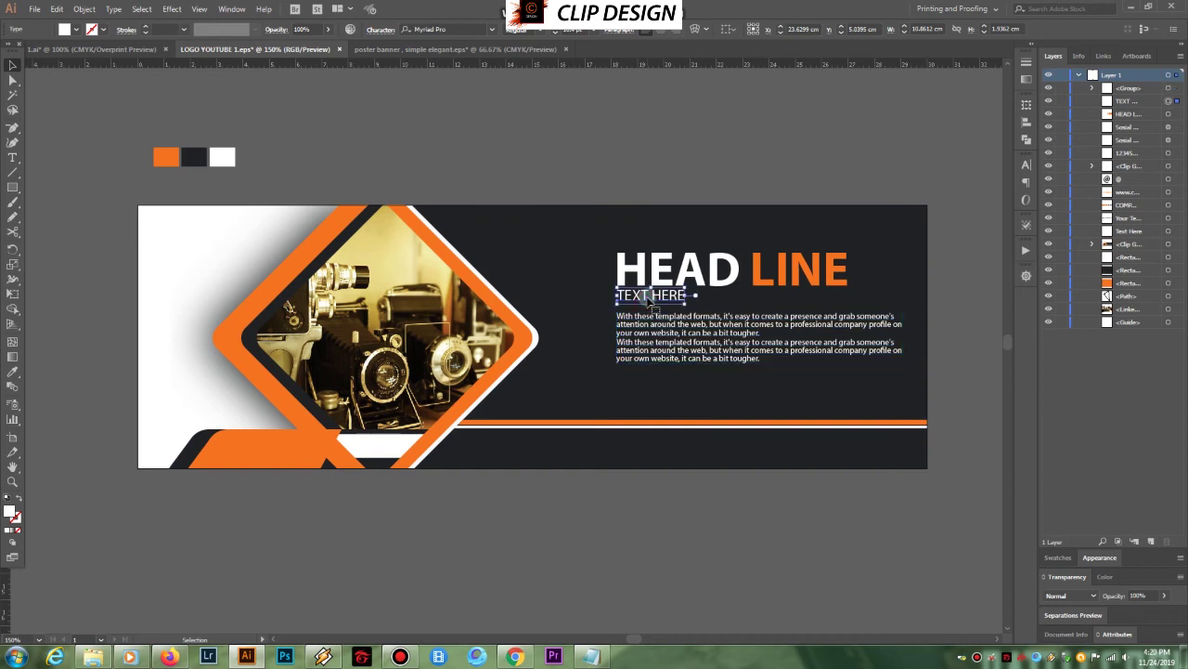
left_click(654, 349, "shift")
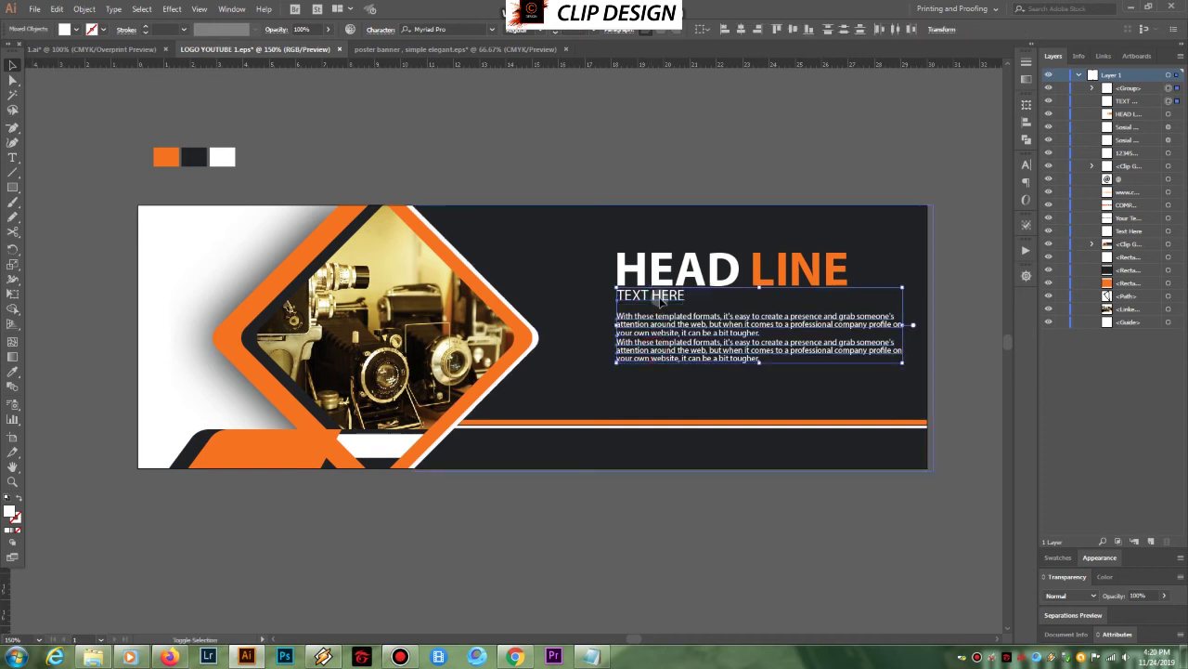
left_click(658, 282, "shift")
key("Left")
key("Left")
key("Left")
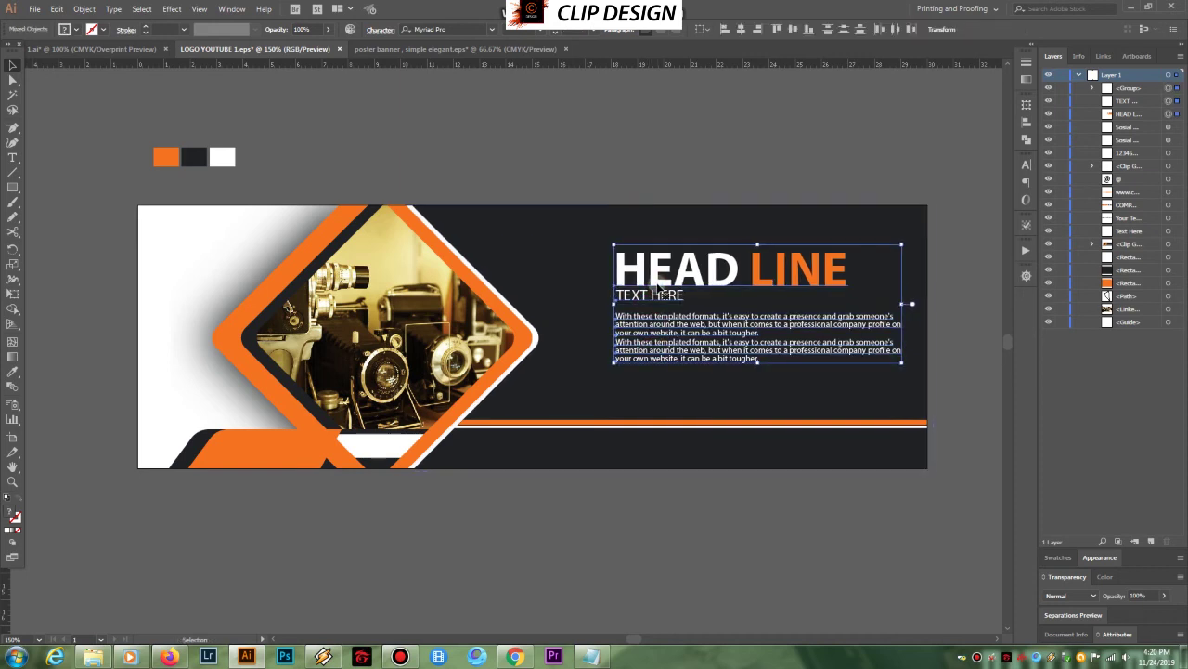
key("Down")
key("Down")
key("Down")
key("Down")
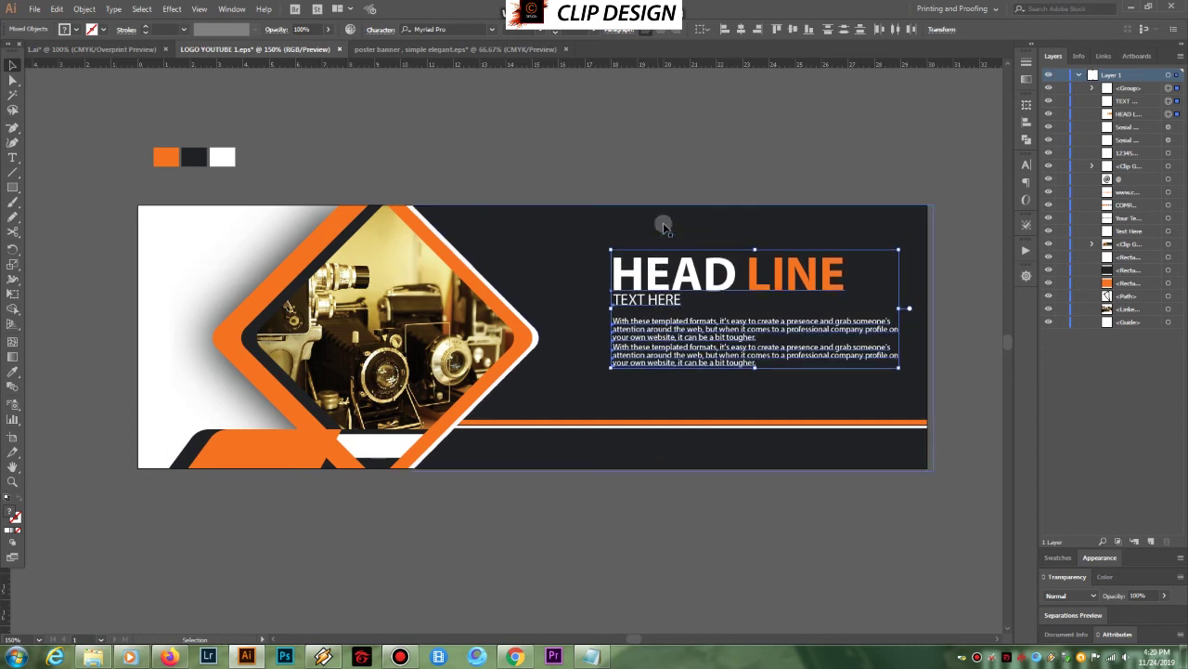
left_click(669, 173)
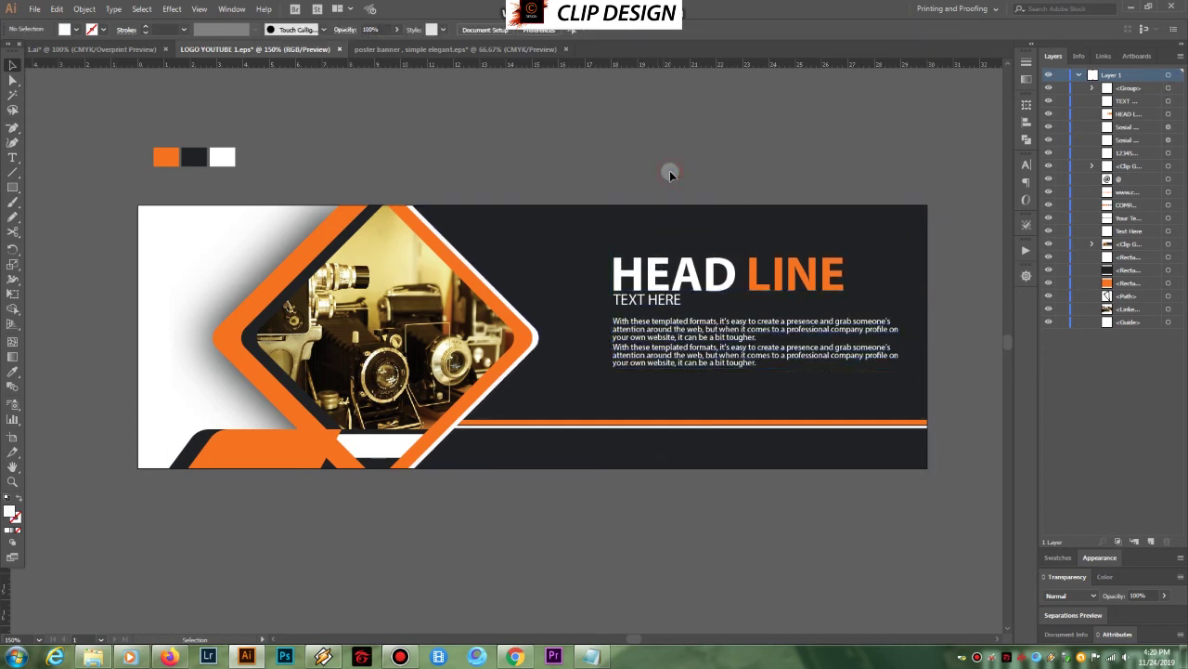
Duplicate the TEXT HERE line below the banner and change the copy's text to "YOUR TEXT HERE"
left_click(642, 300)
left_click_drag(639, 300, 368, 494)
key("t")
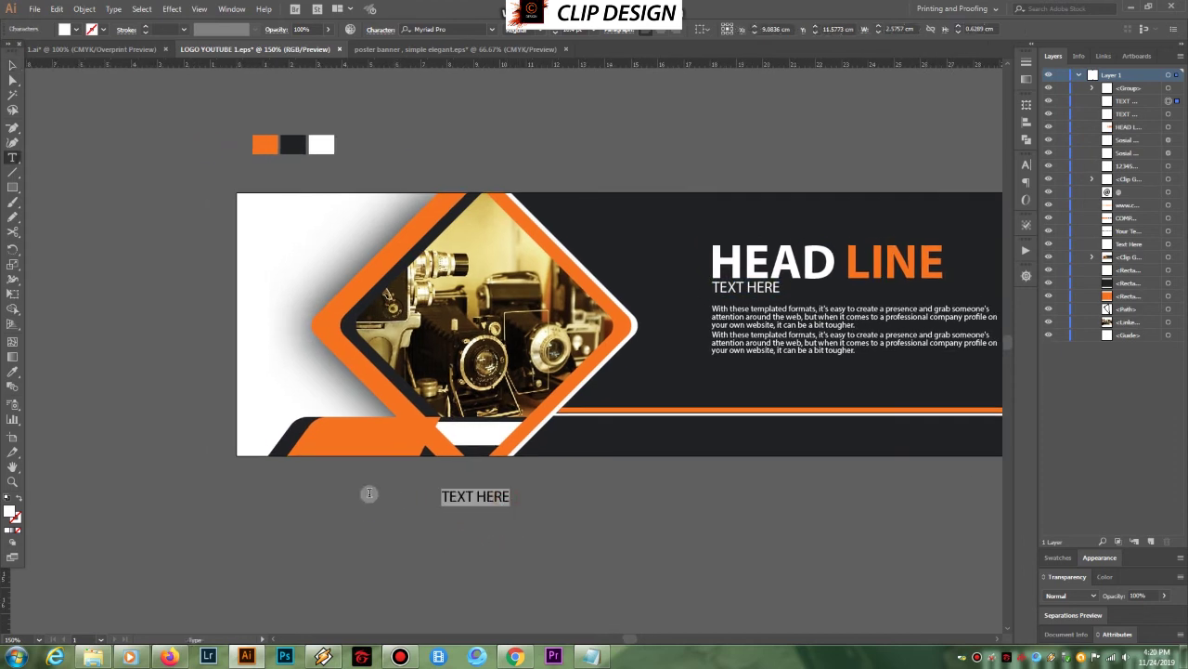
type("YOUR")
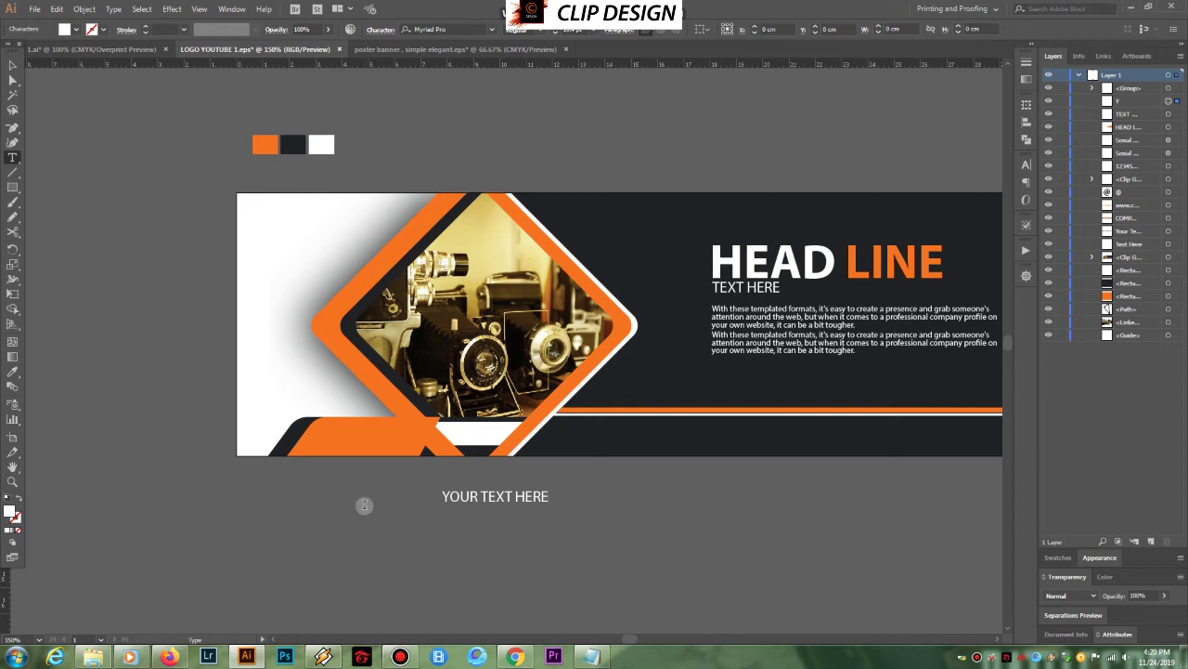
Position the YOUR TEXT HERE line inside the orange slanted bar in the banner's lower corner
left_click(12, 65)
left_click(484, 500)
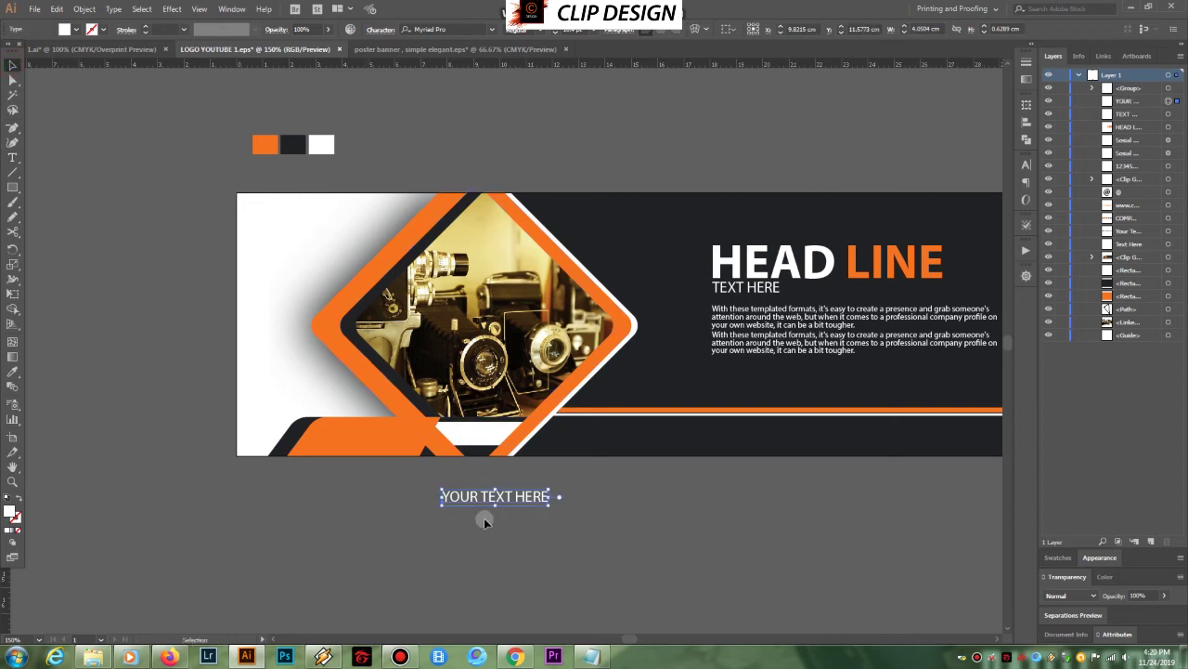
left_click_drag(475, 499, 351, 440)
left_click(441, 495)
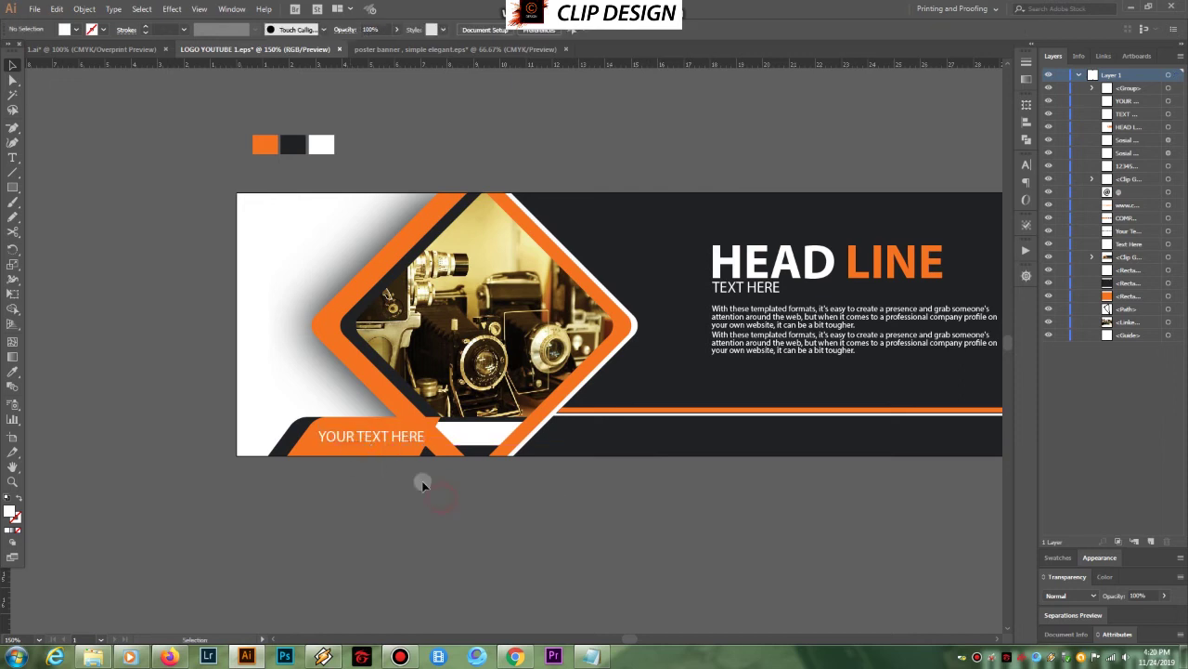
left_click(372, 438)
left_click_drag(372, 438, 369, 438)
left_click(463, 518)
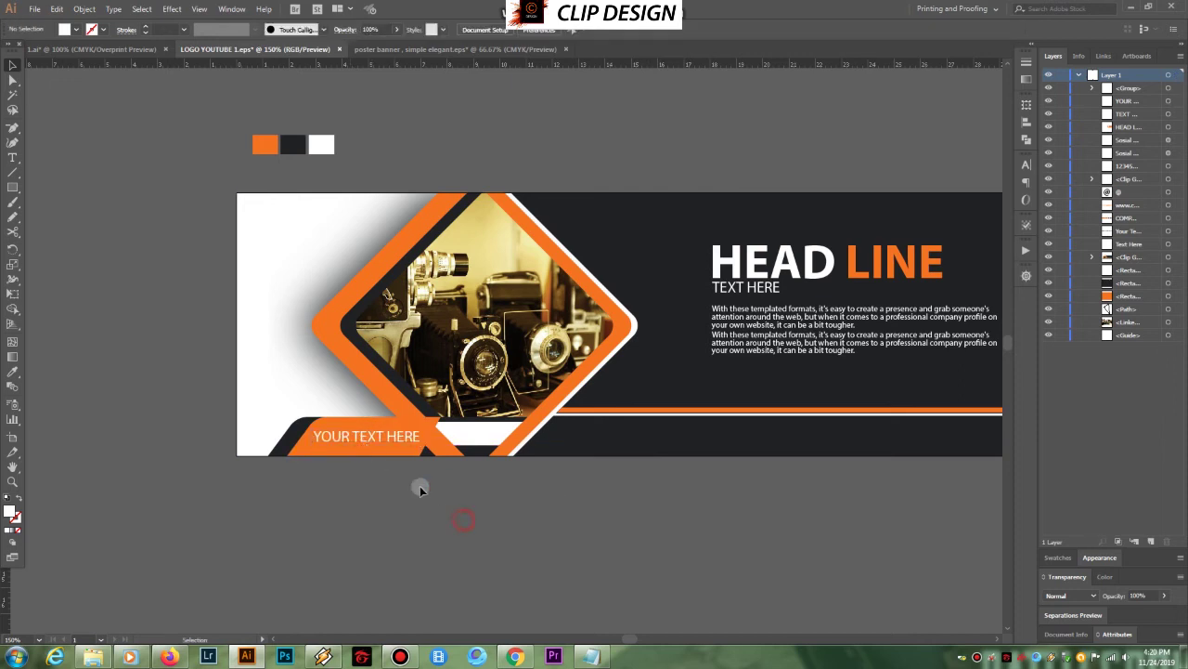
Set the font style of YOUR TEXT HERE to Bold Italic and nudge it slightly left on the orange bar
left_click(370, 440)
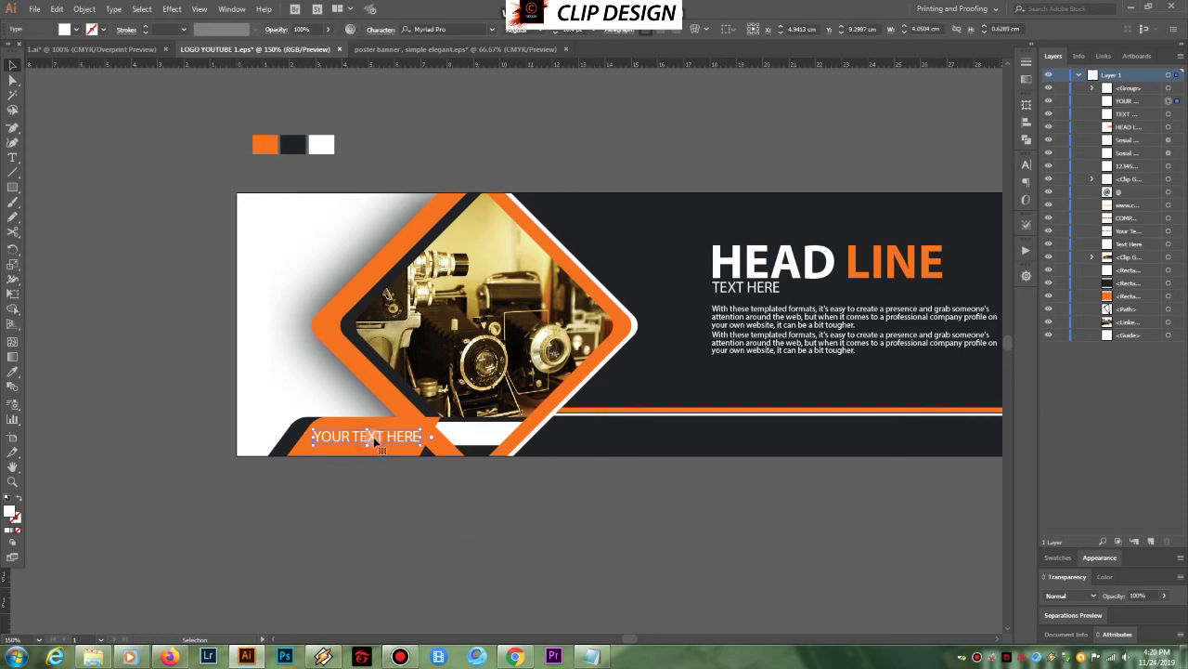
left_click(545, 30)
left_click(522, 151)
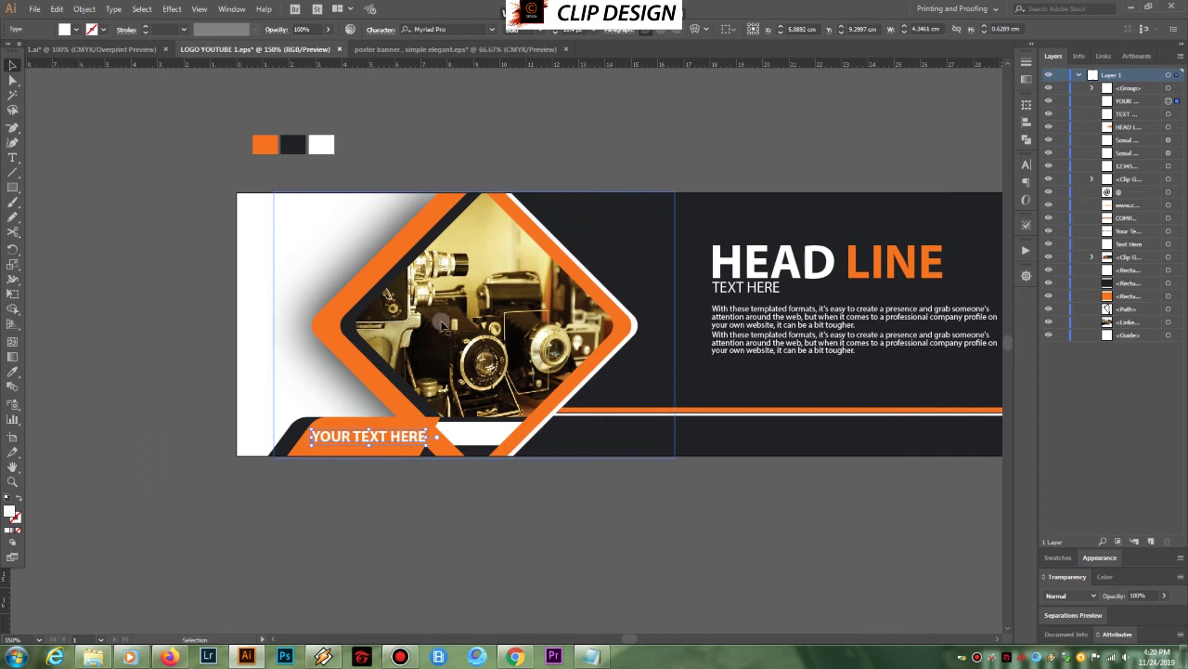
left_click(539, 30)
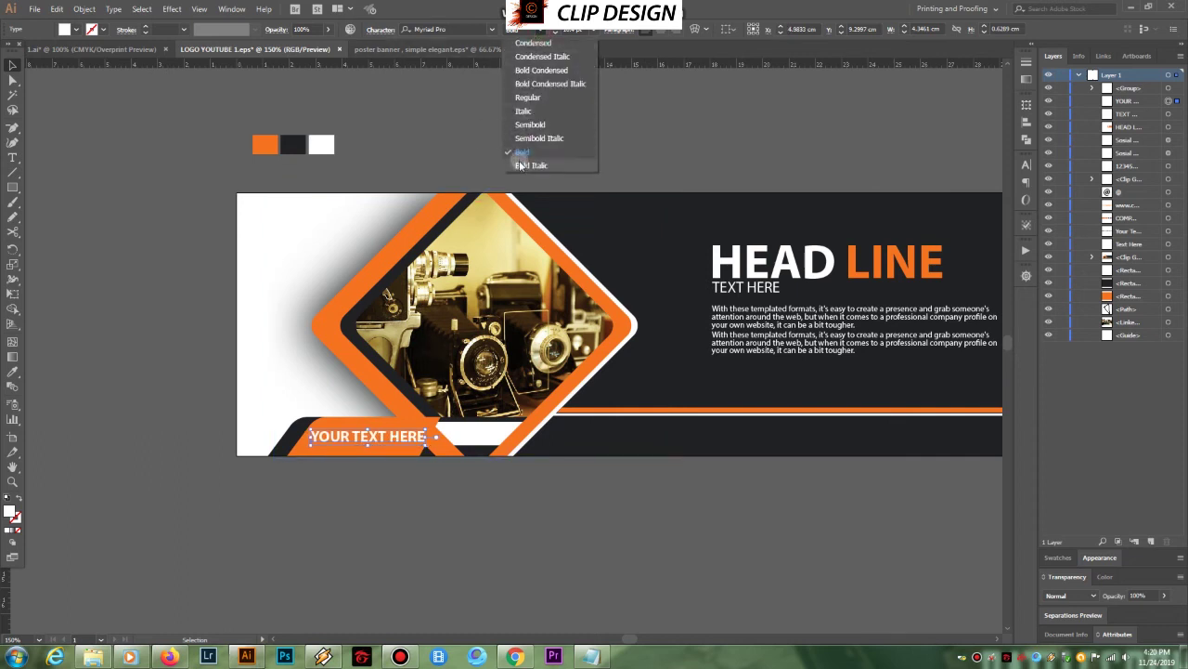
left_click(526, 166)
left_click(511, 159)
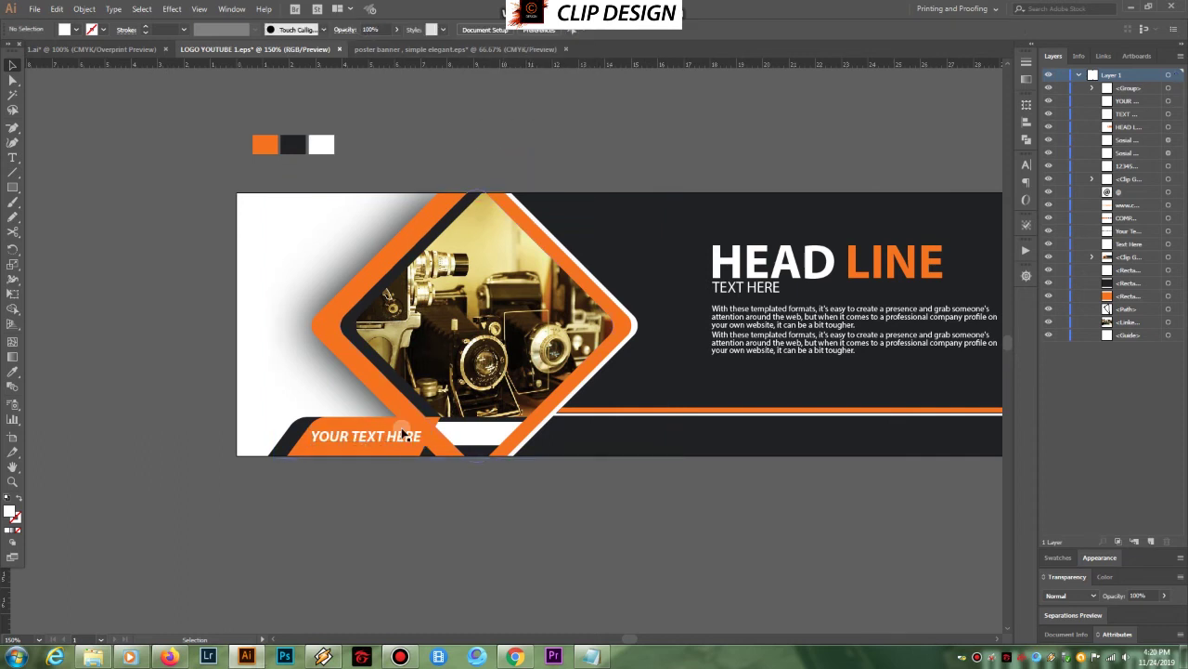
left_click(398, 436)
key("Left")
left_click(560, 504)
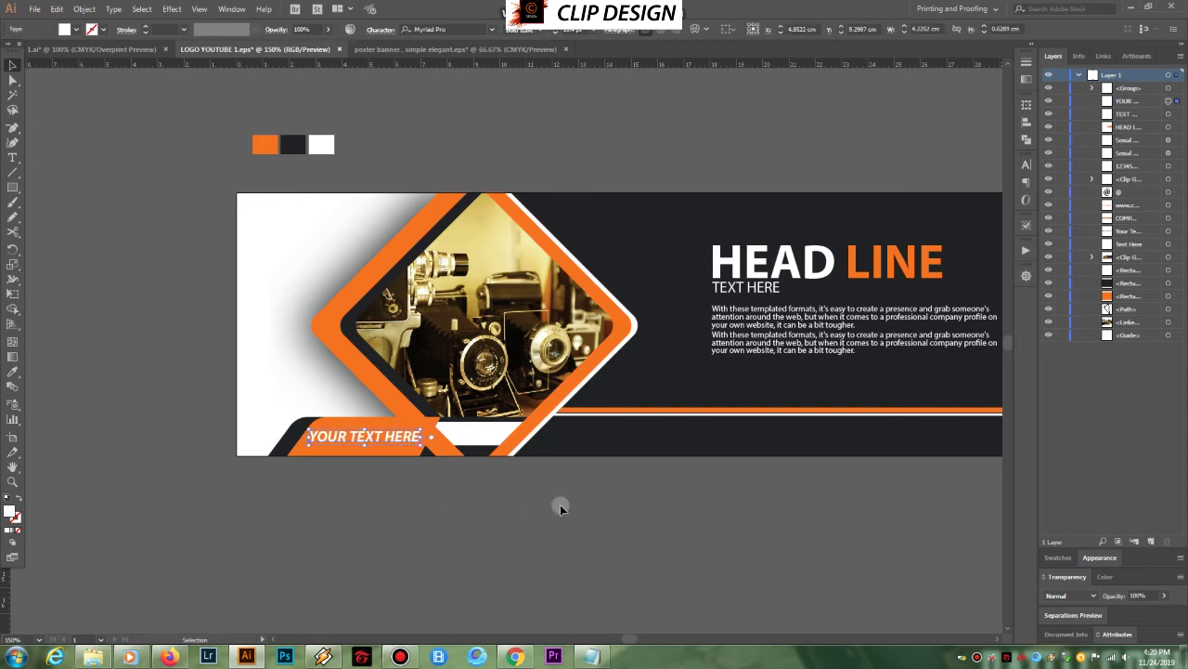
left_click_drag(498, 502, 509, 502)
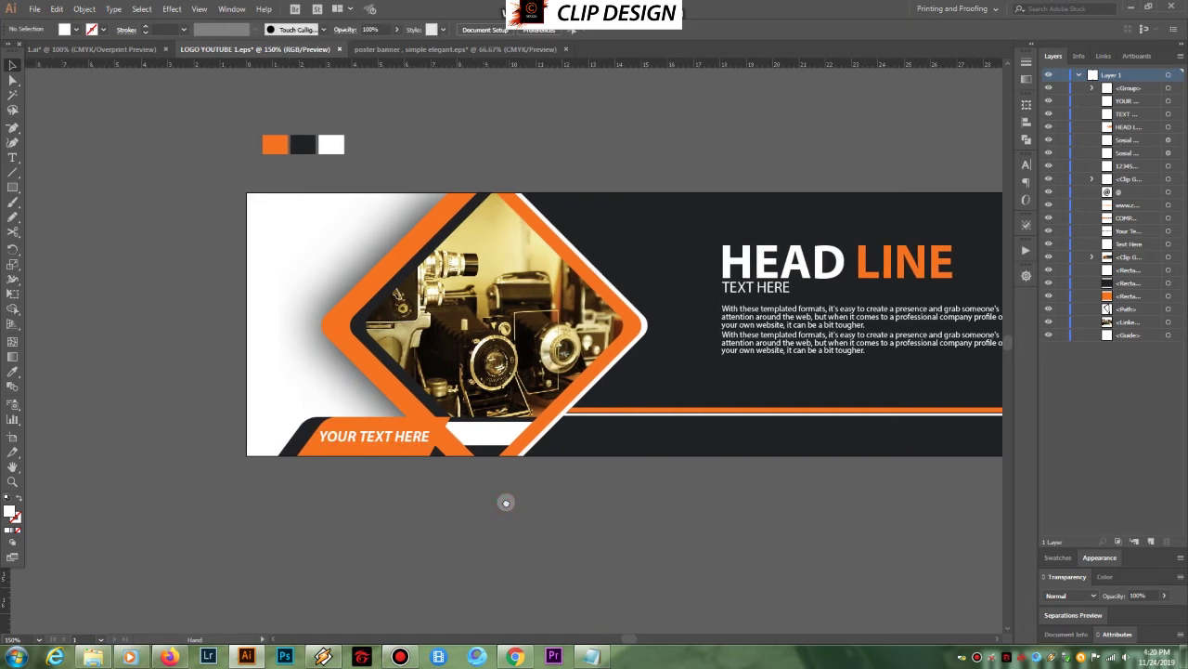
left_click(397, 440)
left_click(645, 501)
left_click(774, 289)
left_click_drag(773, 288, 553, 519)
key("t")
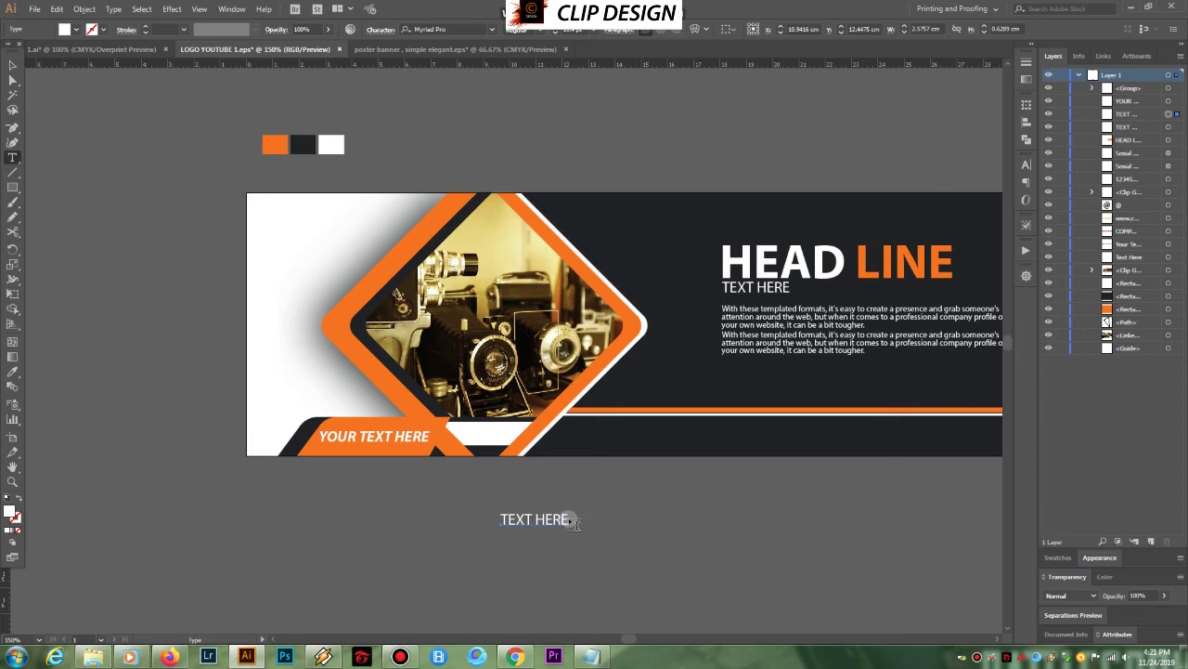
left_click_drag(569, 519, 440, 520)
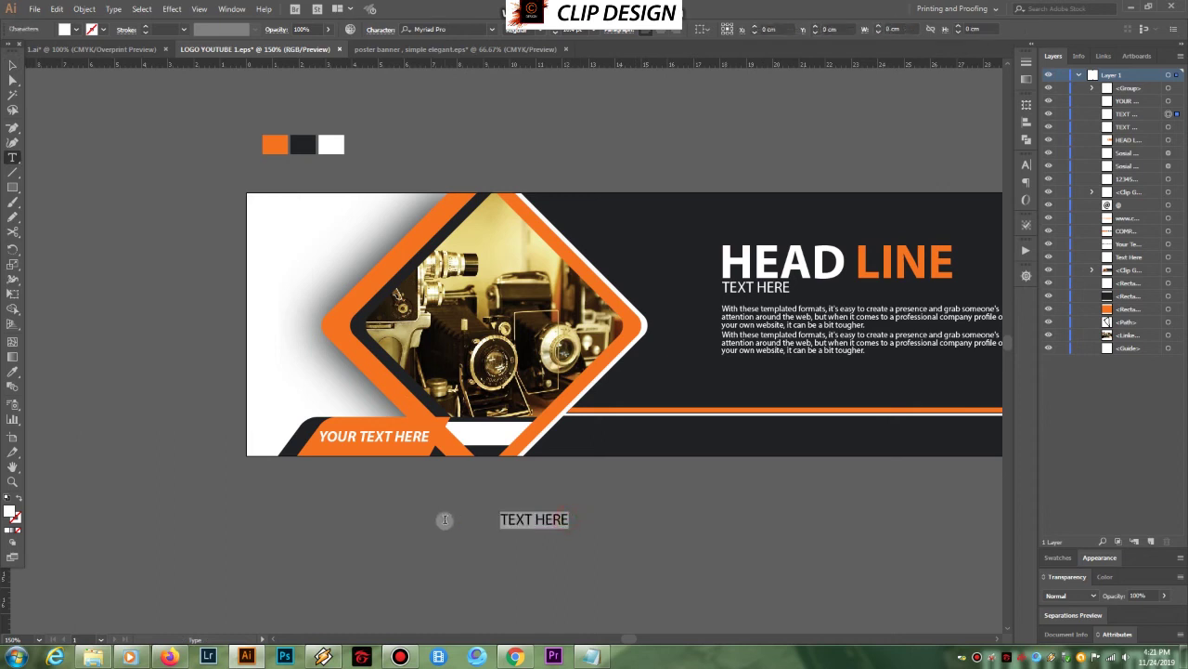
type("WWW.COMPANY.COM")
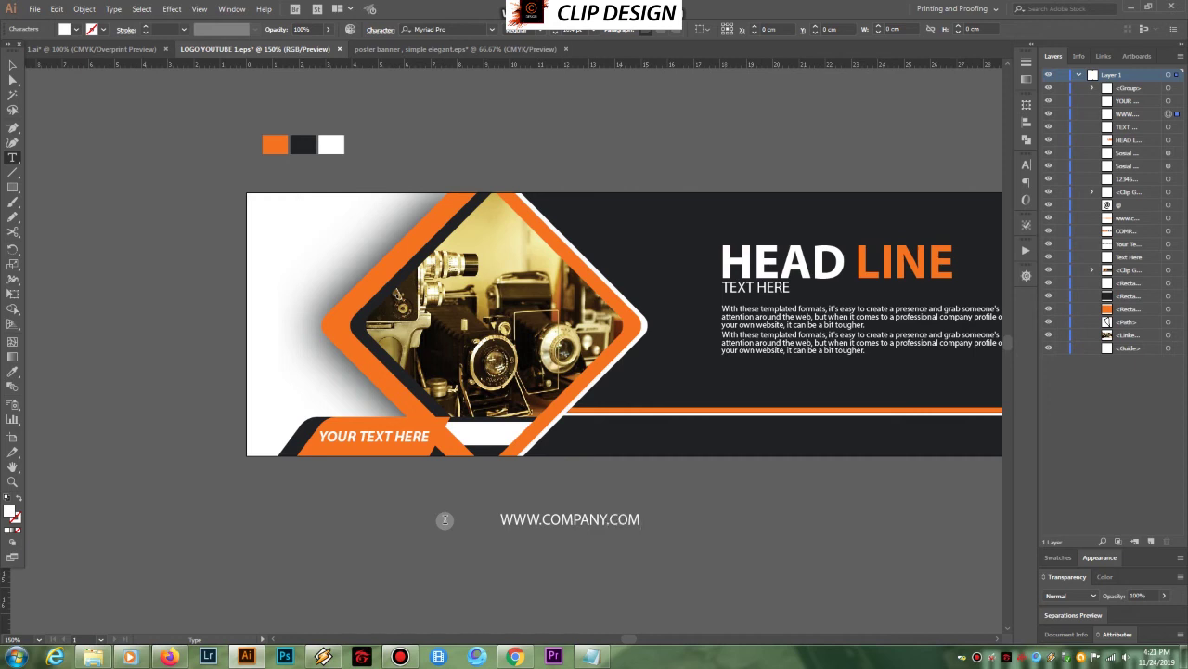
left_click(13, 67)
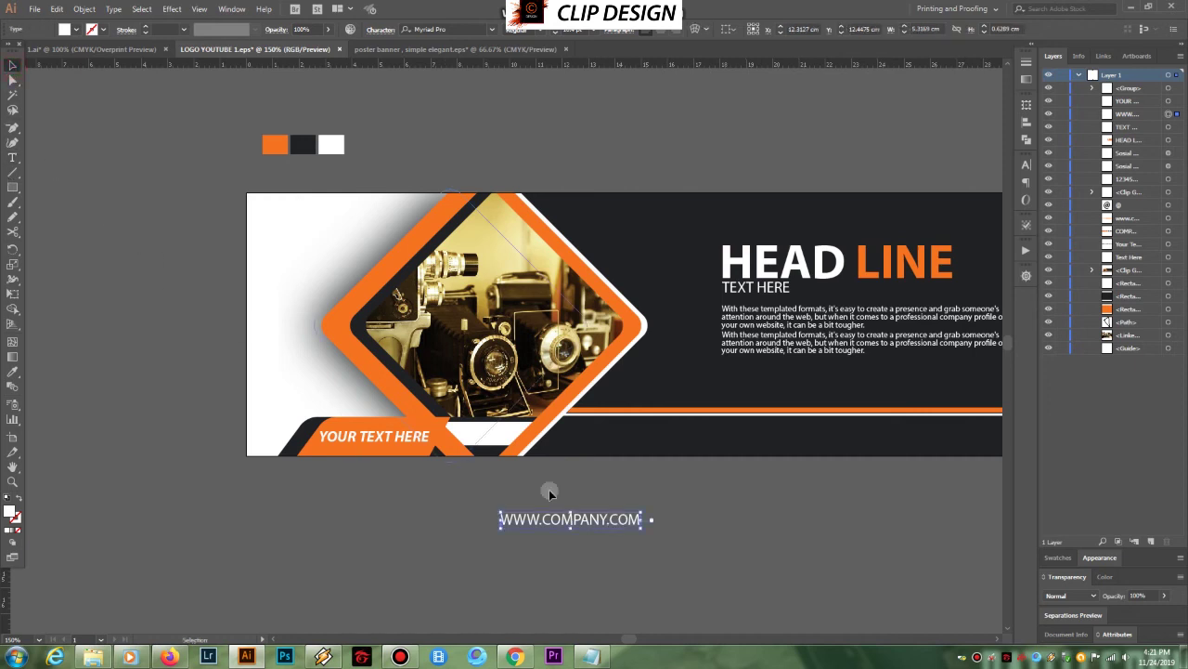
left_click_drag(500, 513, 511, 517)
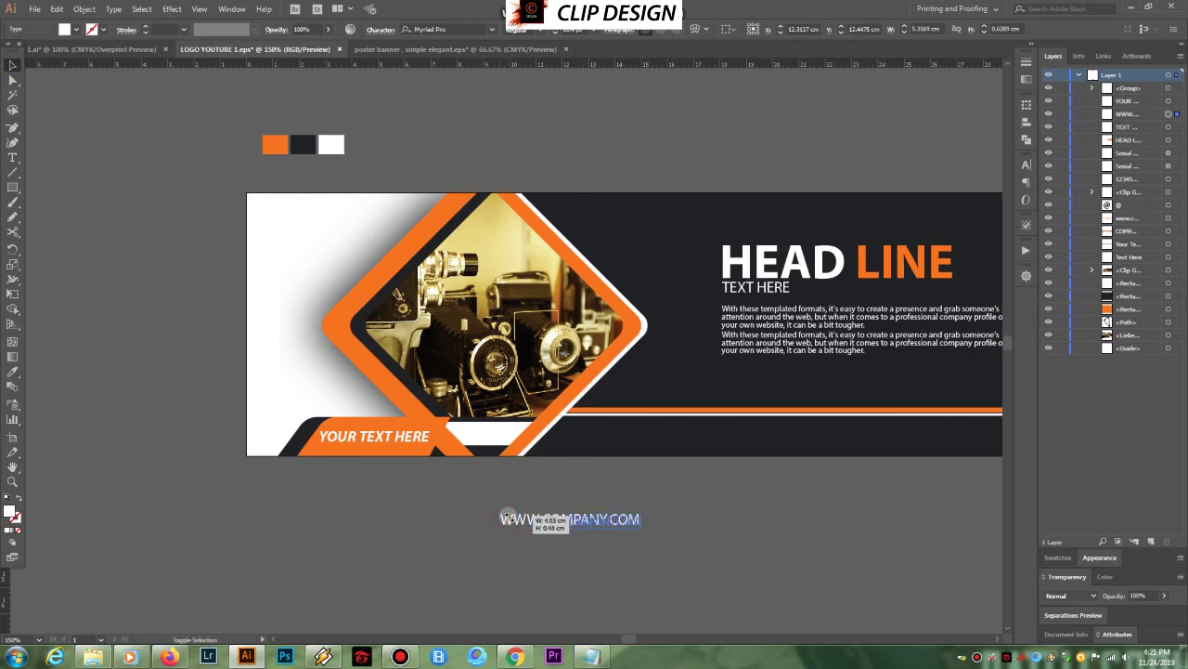
left_click_drag(600, 522, 522, 494)
left_click(13, 372)
left_click(372, 363)
left_click_drag(531, 493, 516, 436)
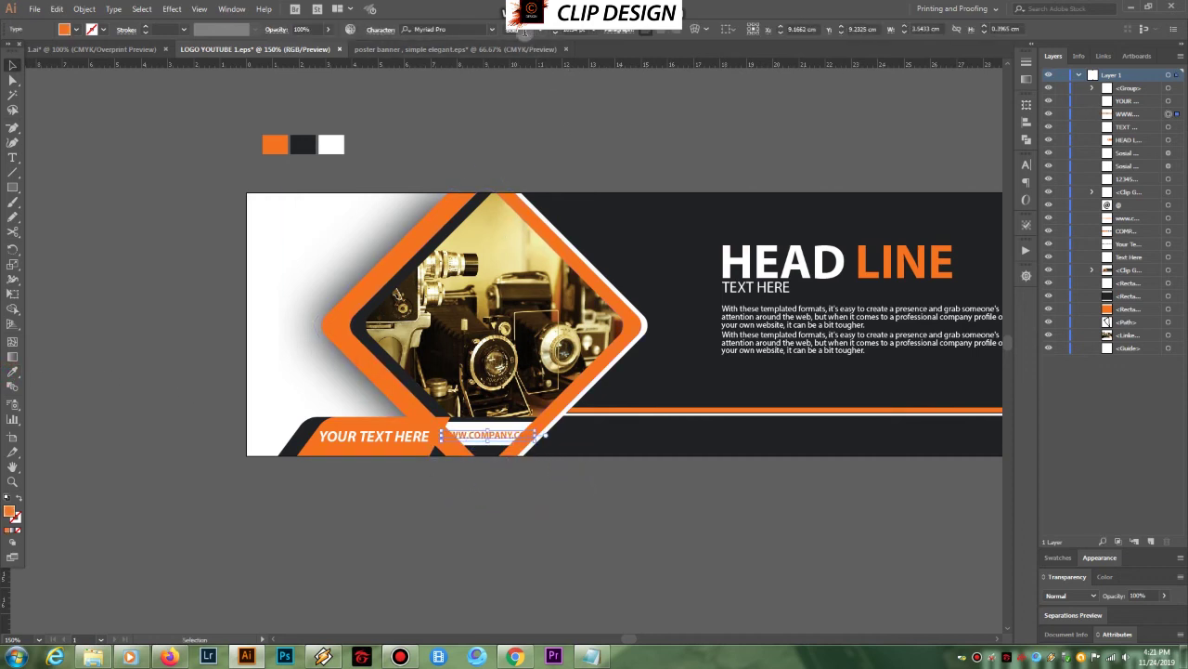
left_click_drag(587, 32, 555, 32)
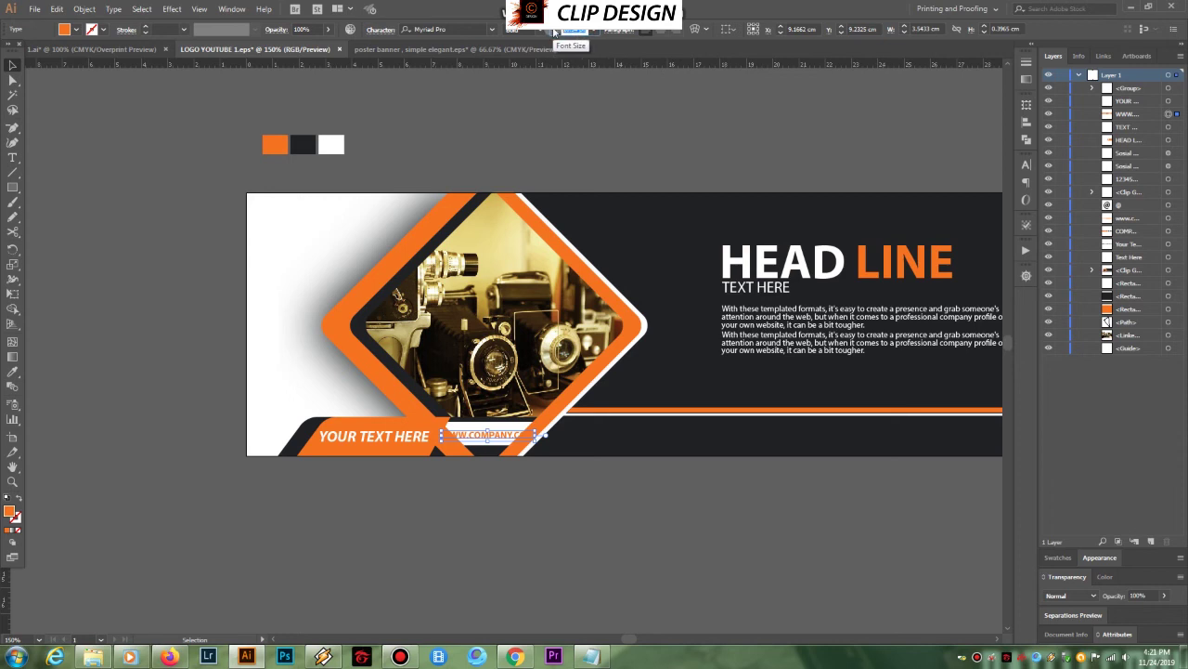
key("Down")
key("Down")
key("Down")
key("Down")
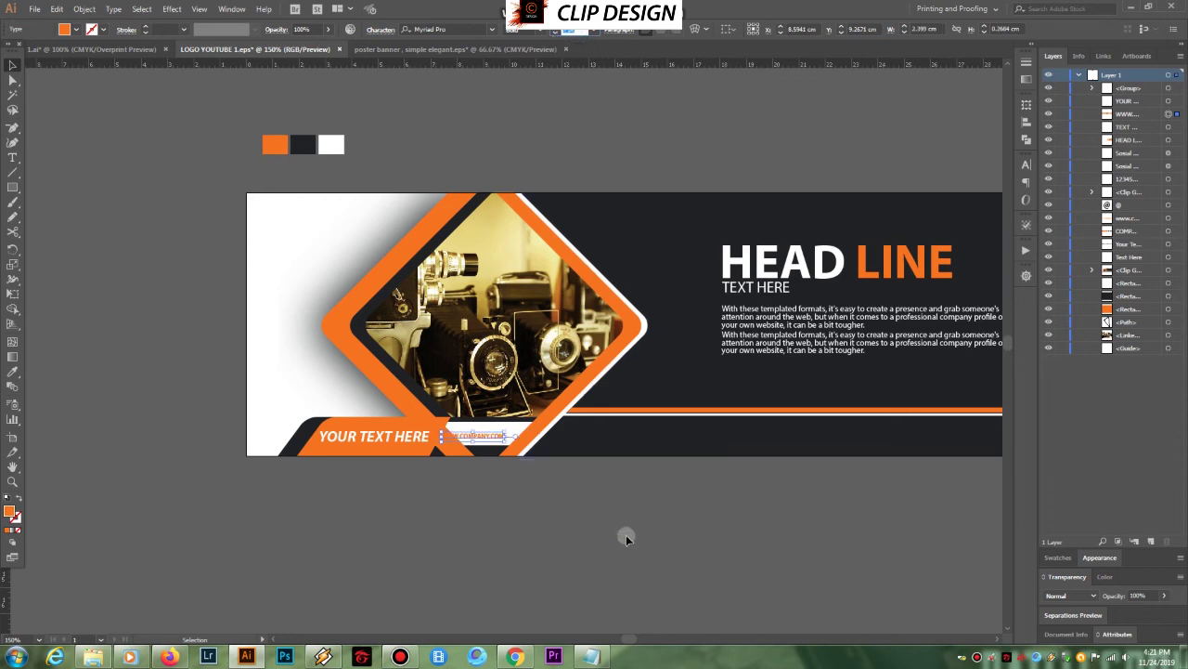
left_click(625, 536)
left_click_drag(489, 437, 503, 438)
left_click(530, 504)
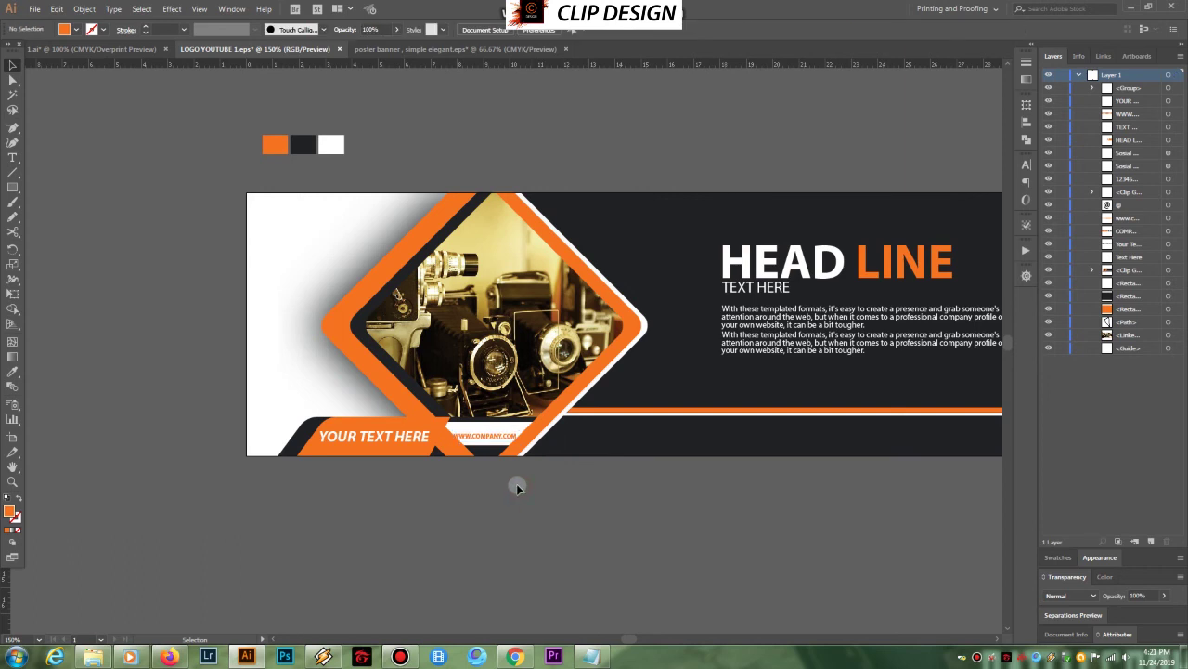
left_click(492, 438)
key("Up")
key("Up")
key("Up")
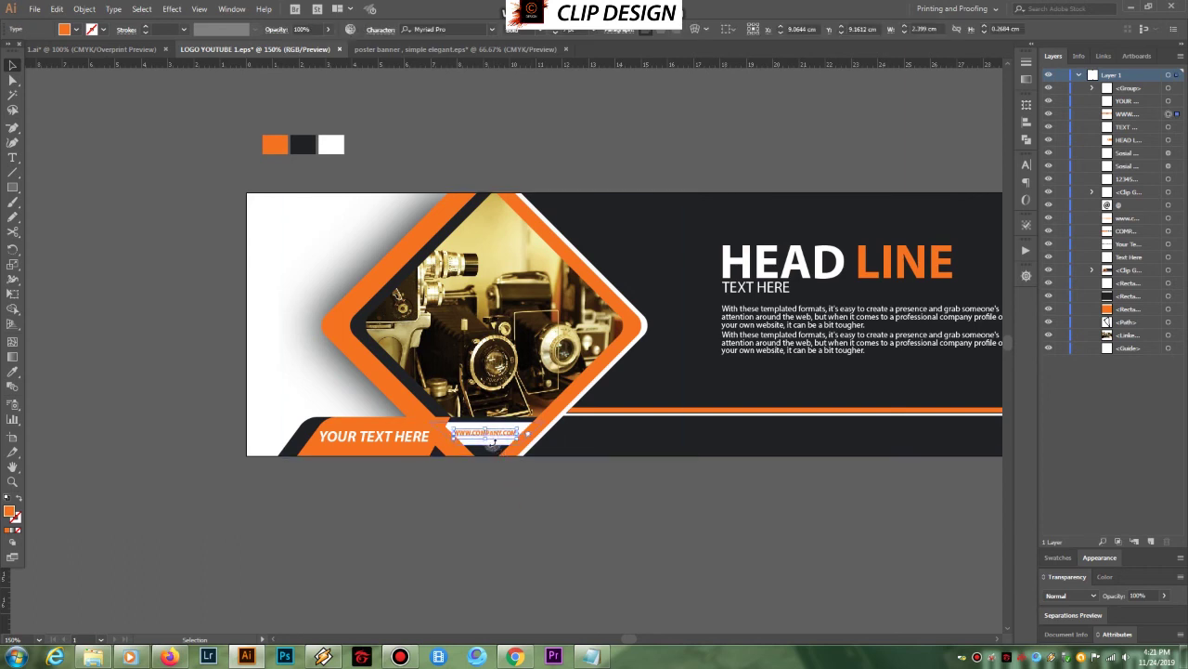
left_click(510, 492)
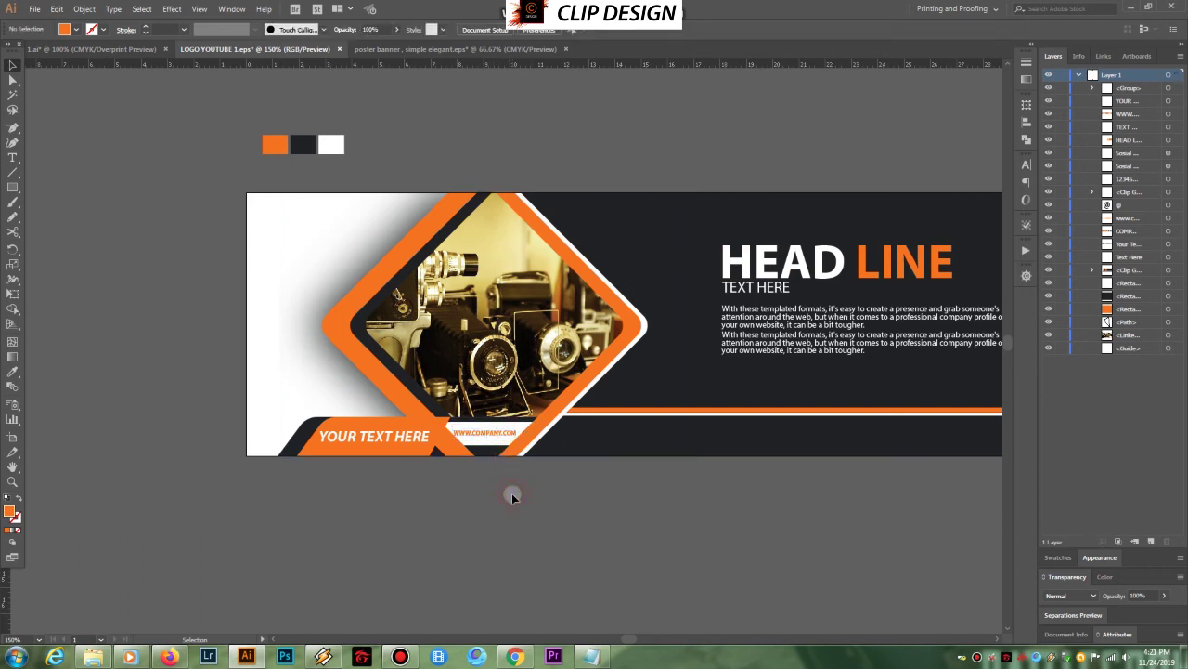
left_click(493, 433)
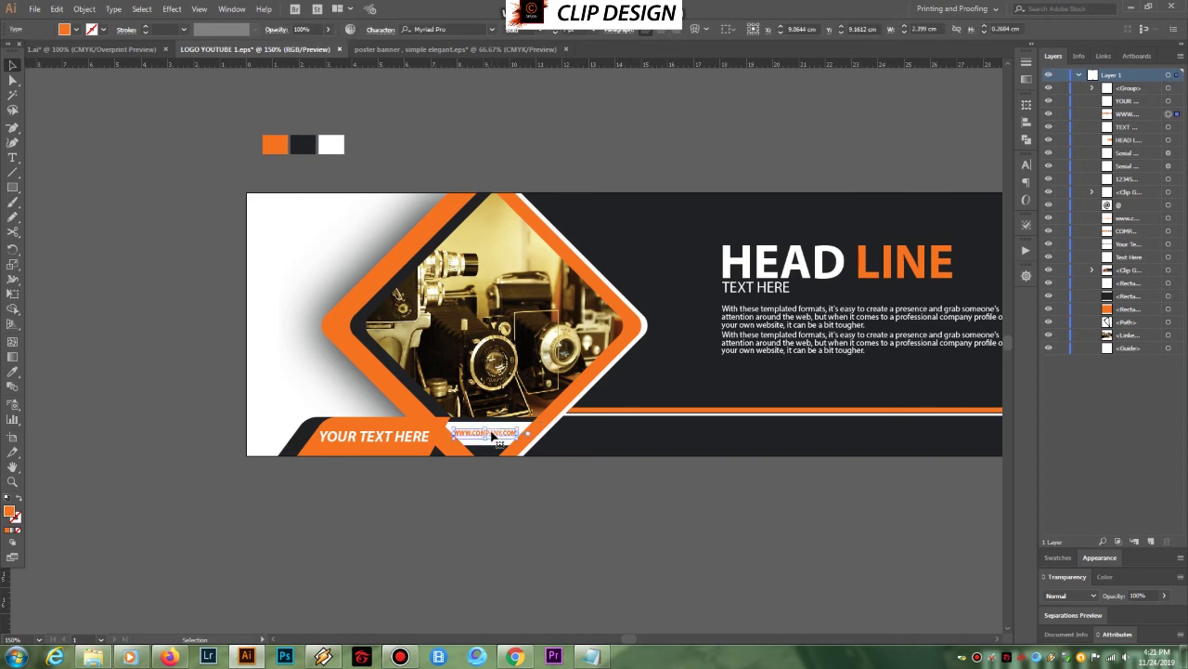
left_click(528, 501)
Duplicate TEXT HERE into the banner's white upper-left area, replace the copy's text with "@", and enlarge it to about 0.66 by 0.98 cm
left_click_drag(497, 501, 599, 509)
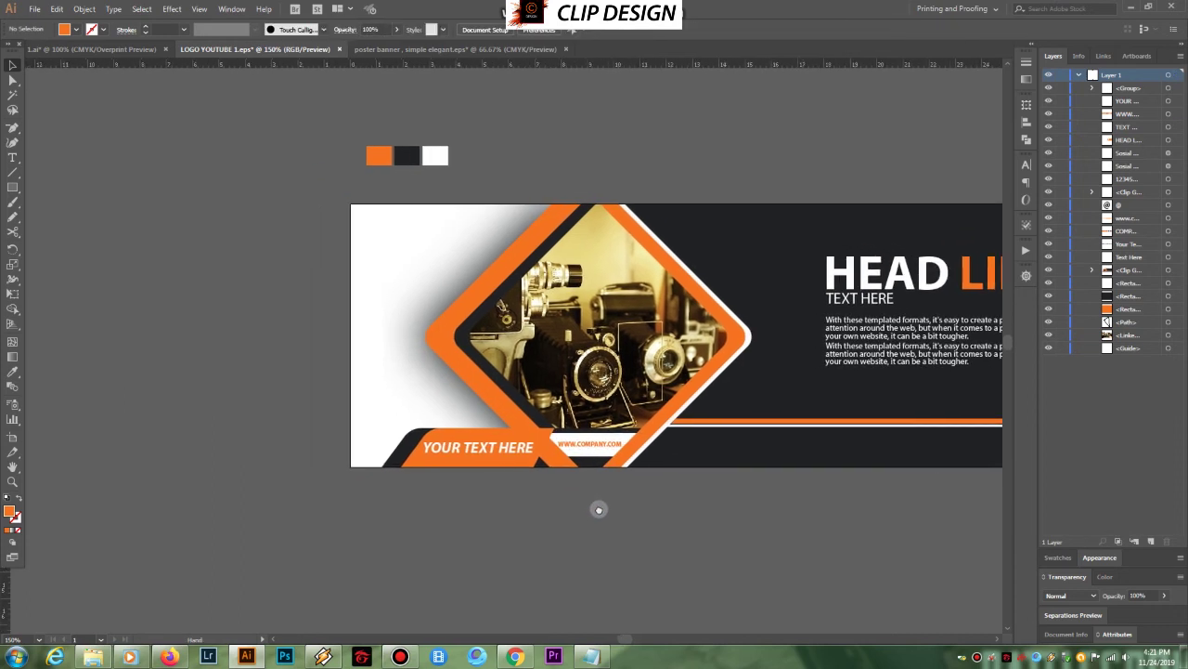
left_click(854, 302)
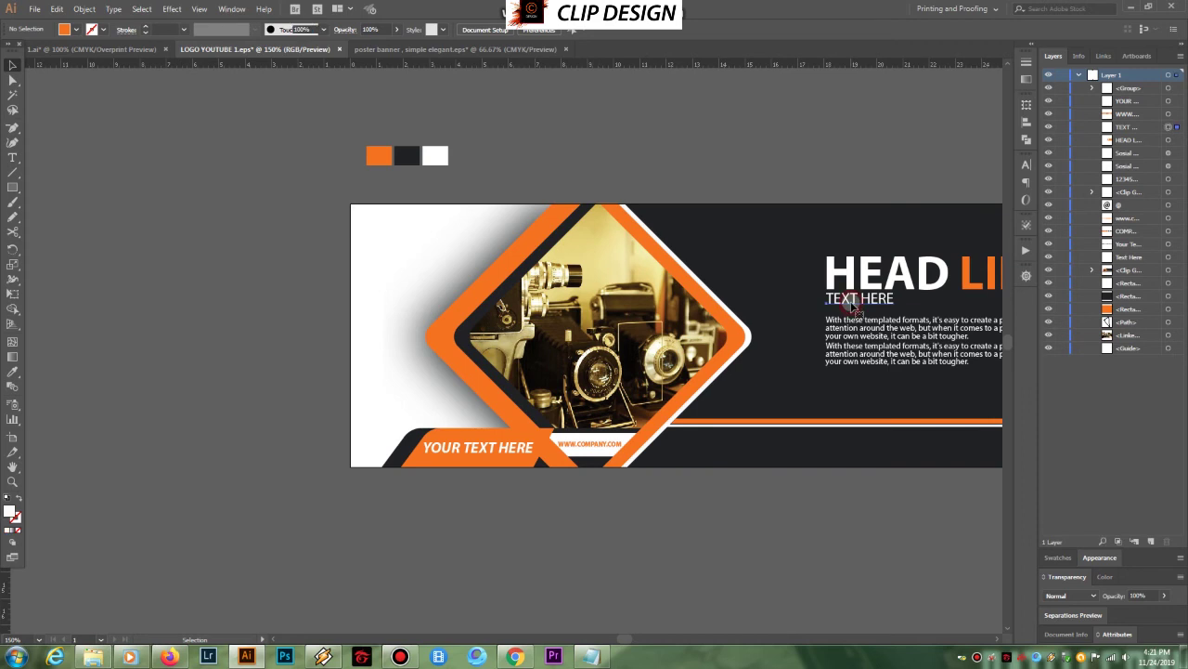
left_click_drag(856, 307, 406, 243)
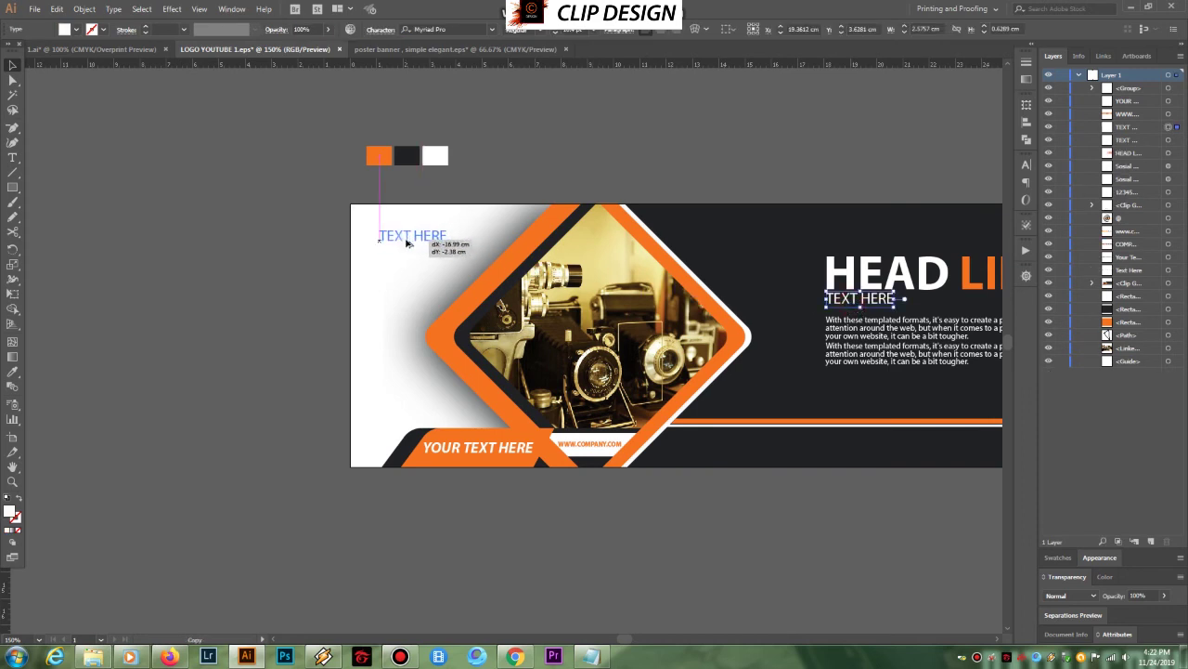
double_click(438, 238)
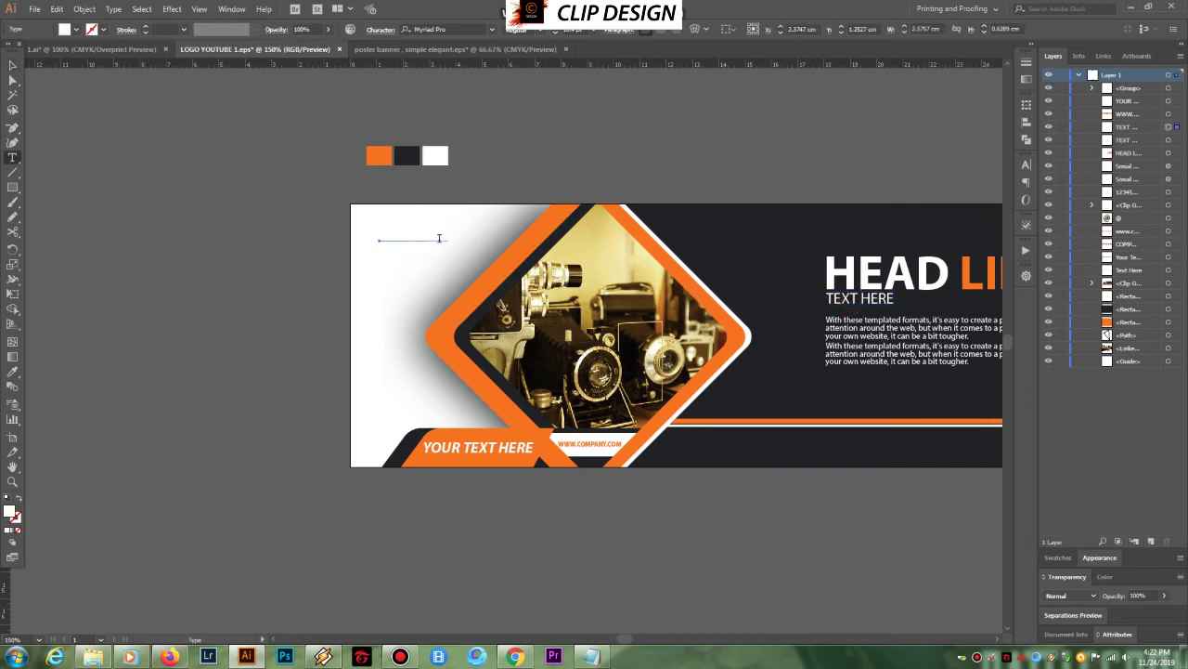
left_click_drag(446, 232, 320, 232)
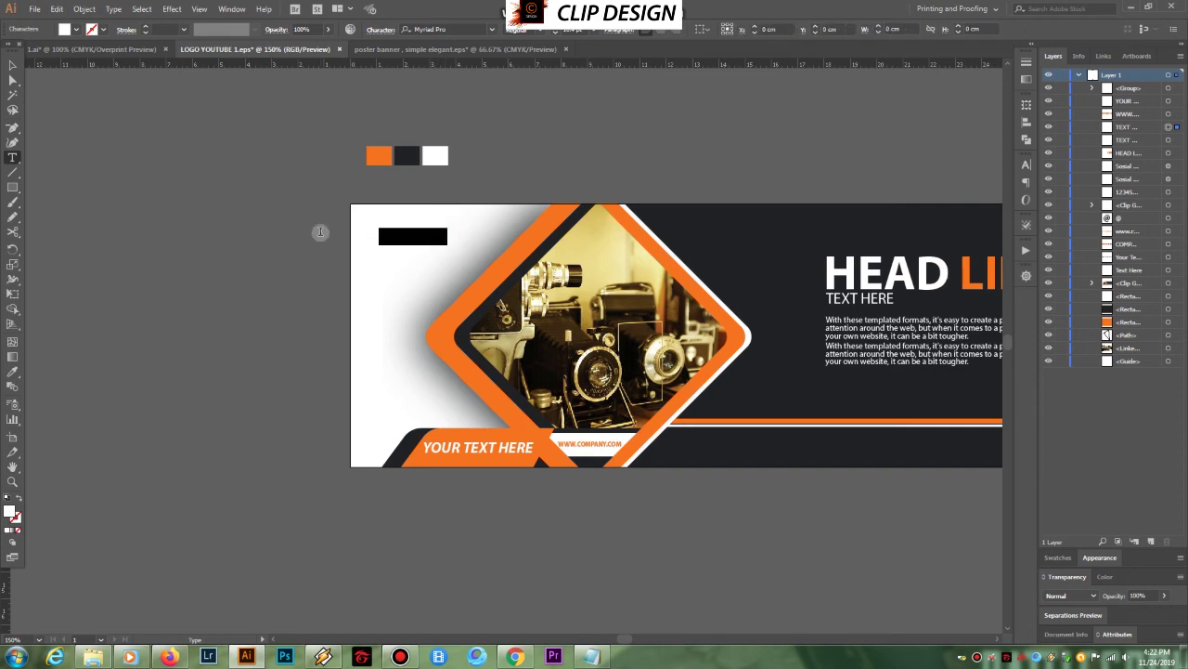
key("BackSpace")
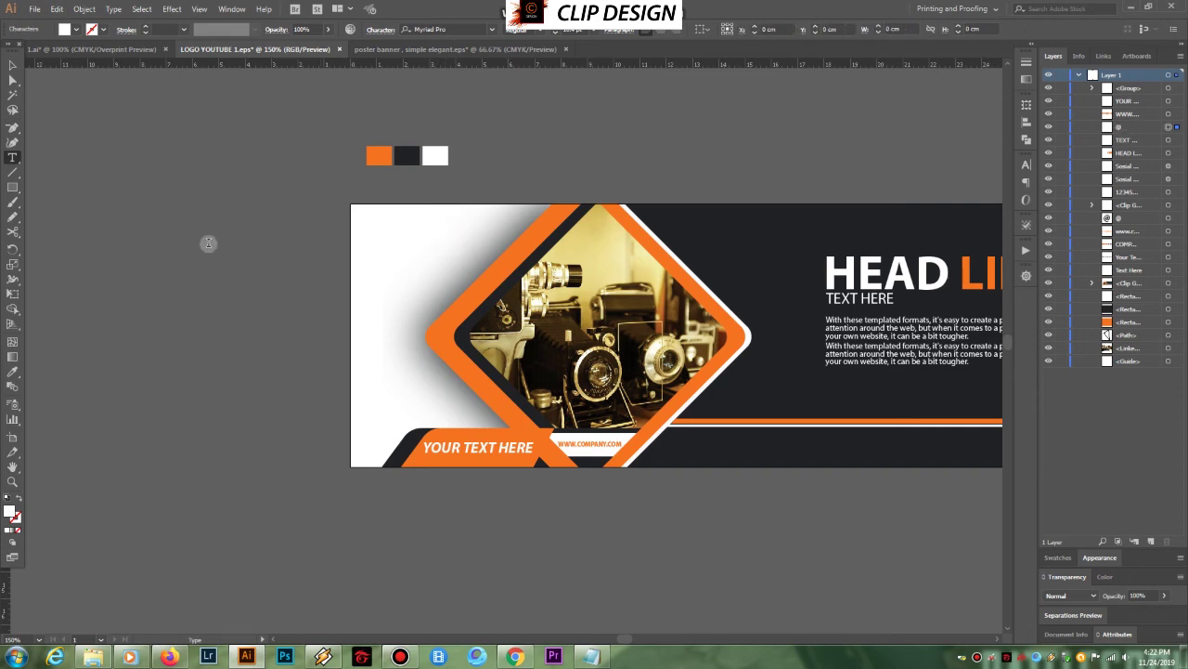
left_click(14, 64)
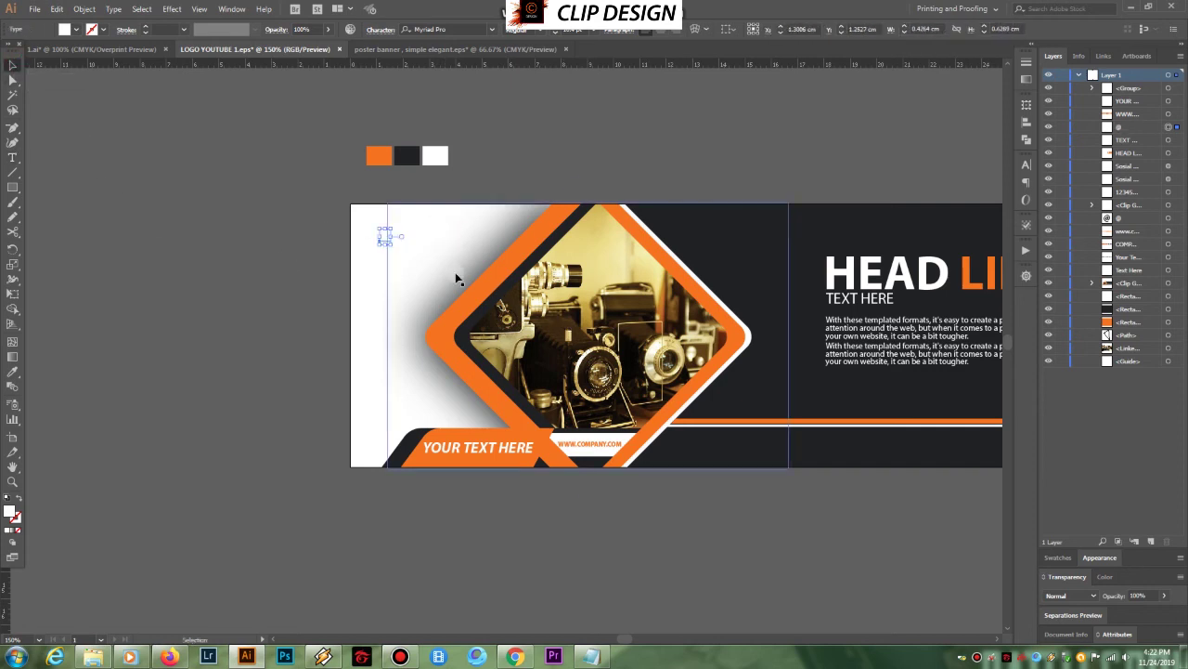
left_click_drag(393, 246, 405, 258)
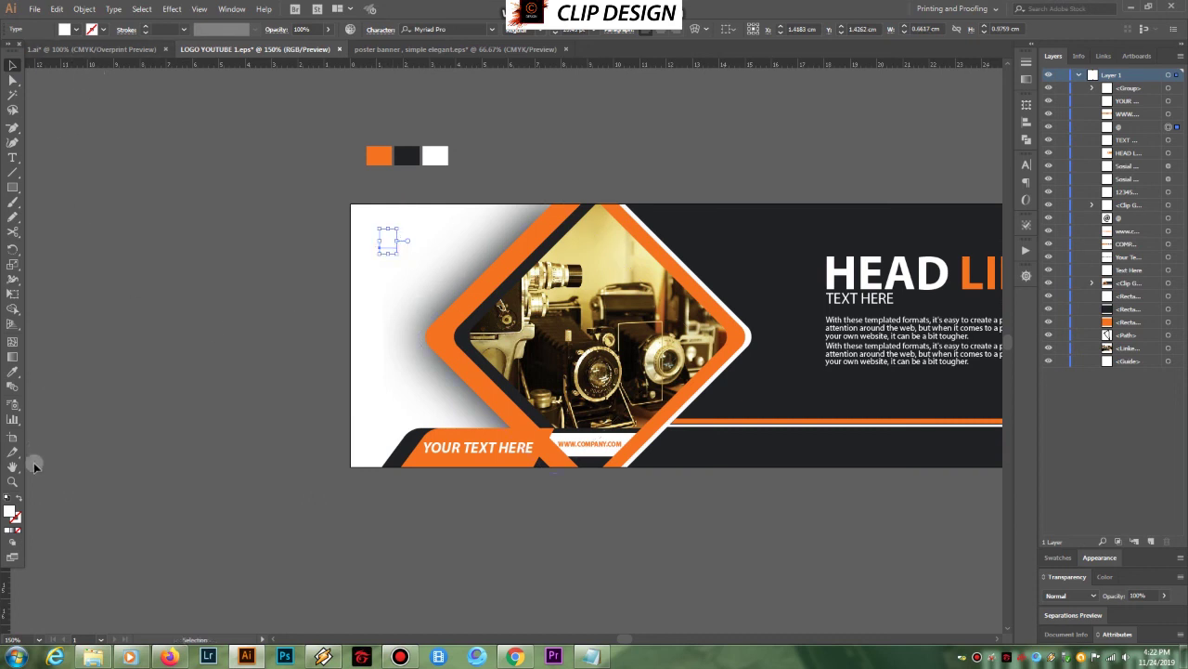
Fill the @ sign with a bright red-orange and move it closer to the banner's left edge
double_click(11, 511)
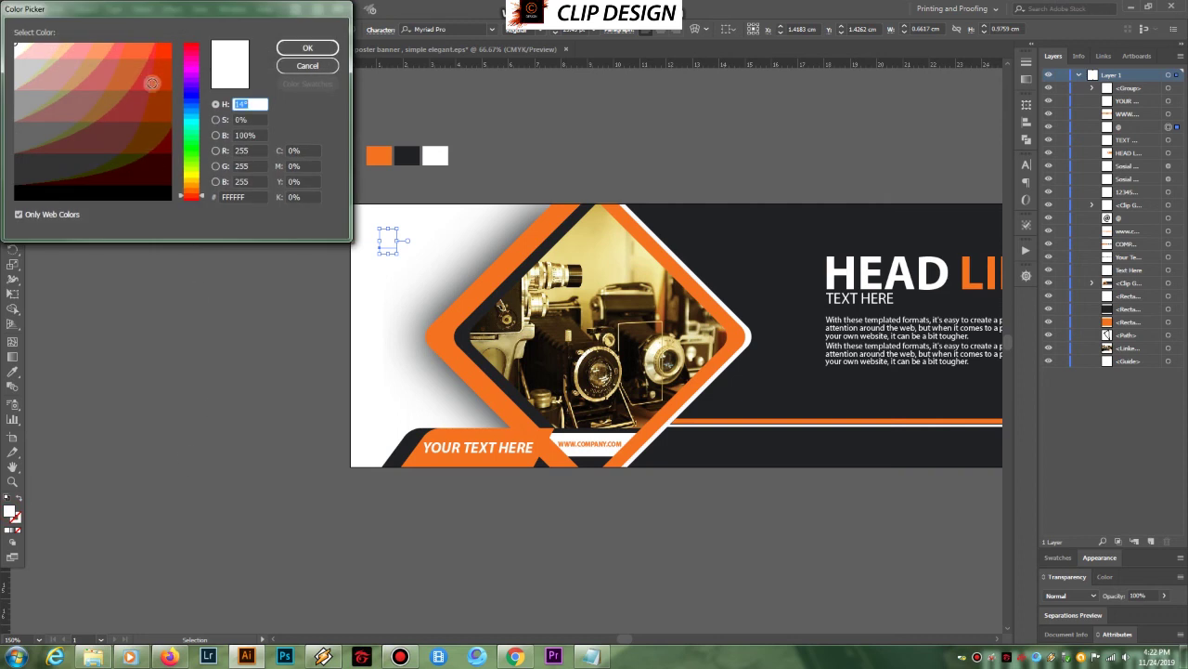
left_click(171, 52)
left_click(307, 47)
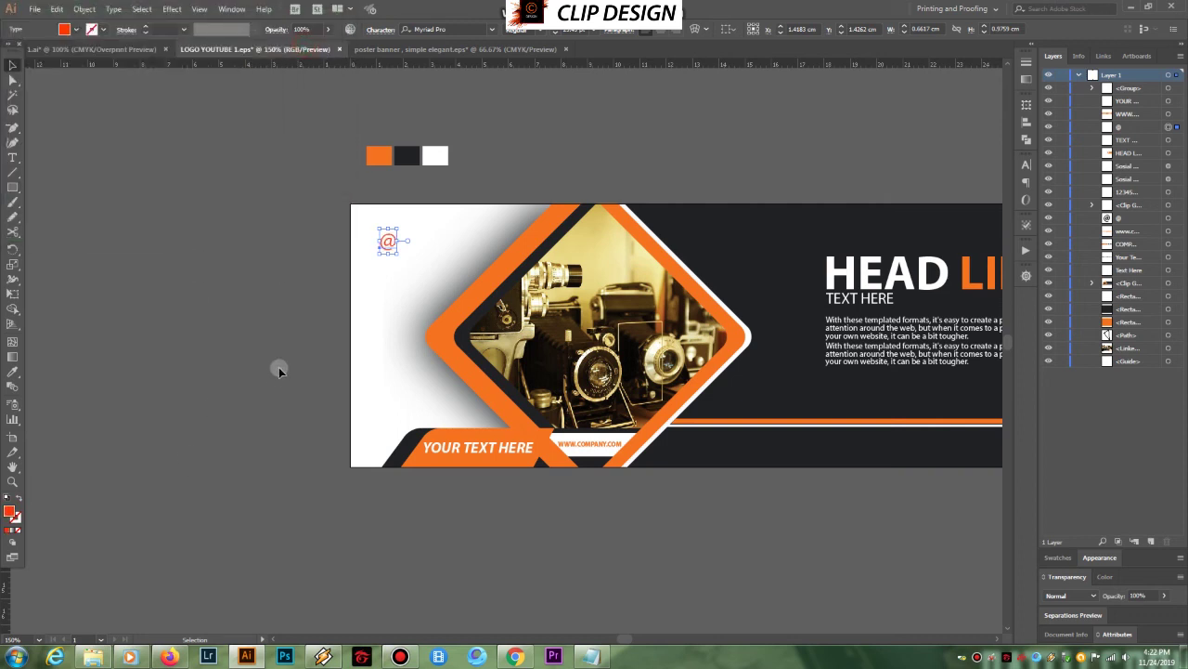
left_click(278, 375)
left_click(388, 246)
left_click_drag(388, 244, 382, 243)
left_click(295, 287)
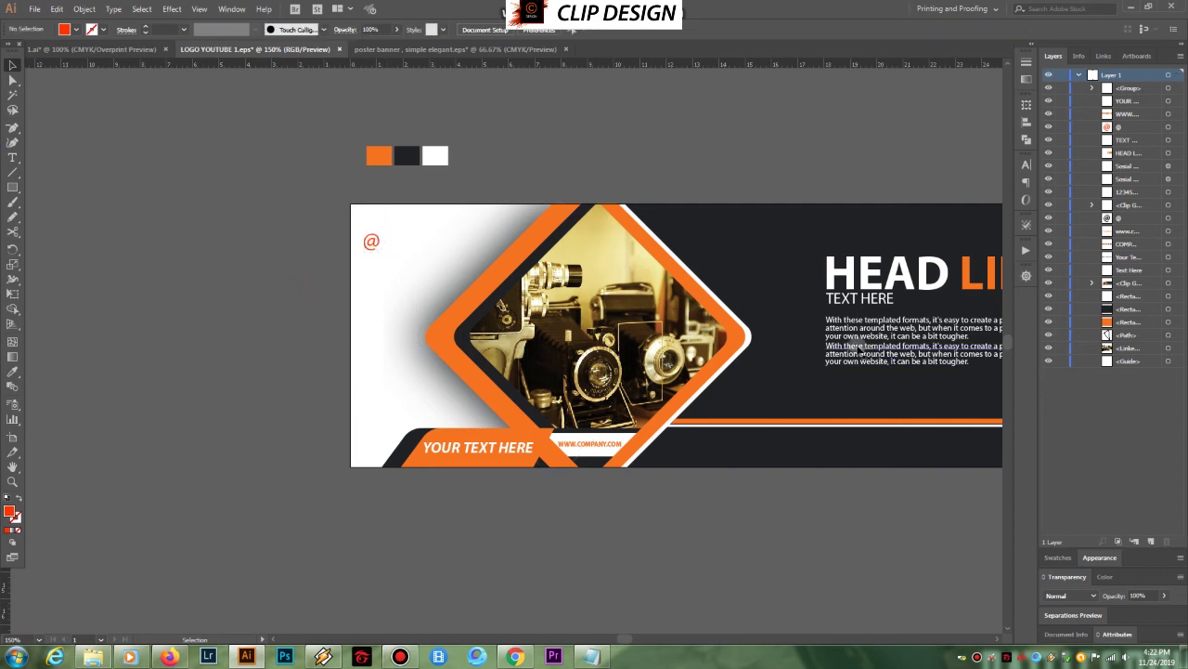
Duplicate TEXT HERE beside the @ sign and replace the copy's text with "COMPANY NAME"
left_click_drag(860, 301, 430, 245)
double_click(459, 242)
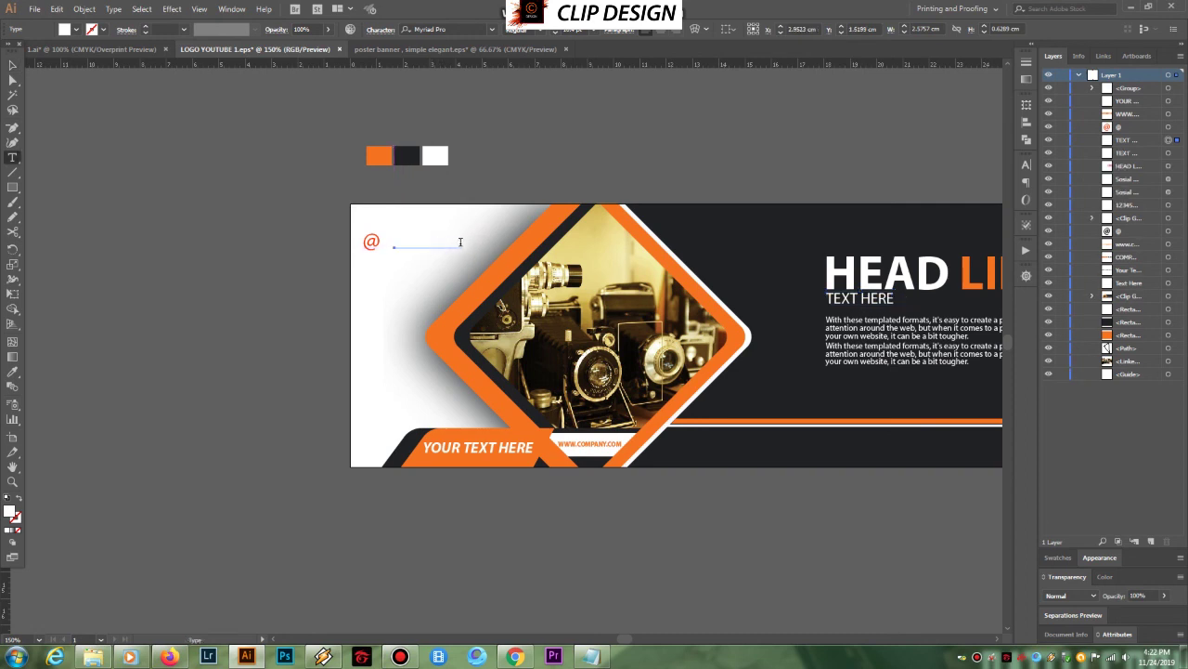
left_click_drag(460, 241, 324, 242)
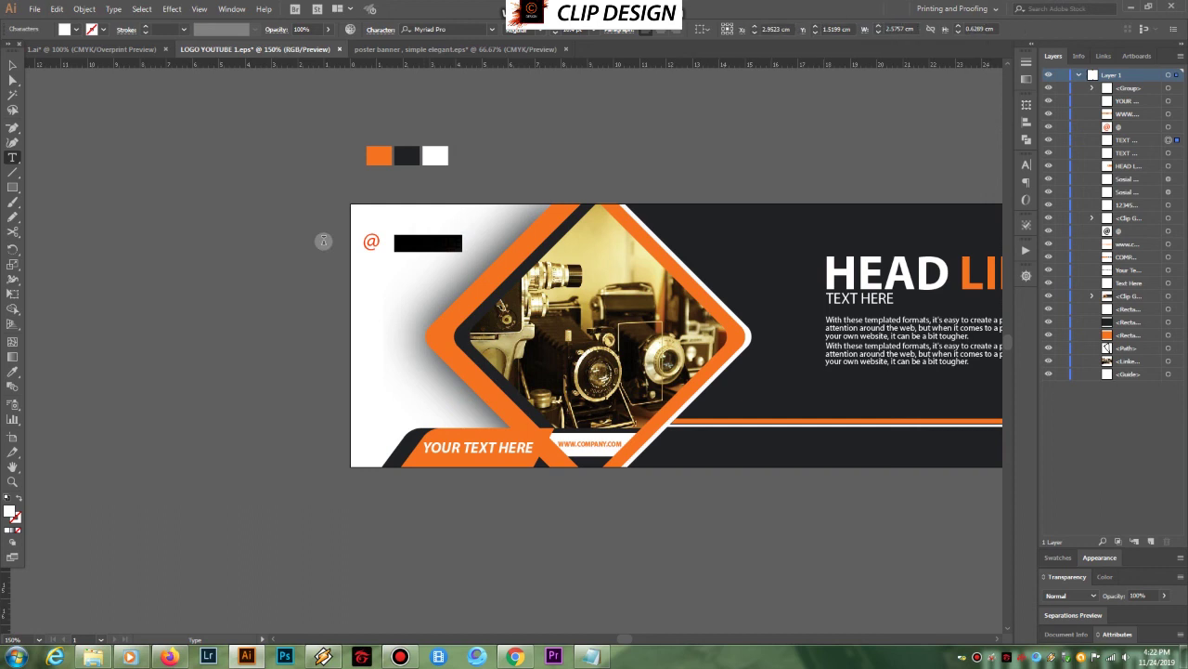
key("BackSpace")
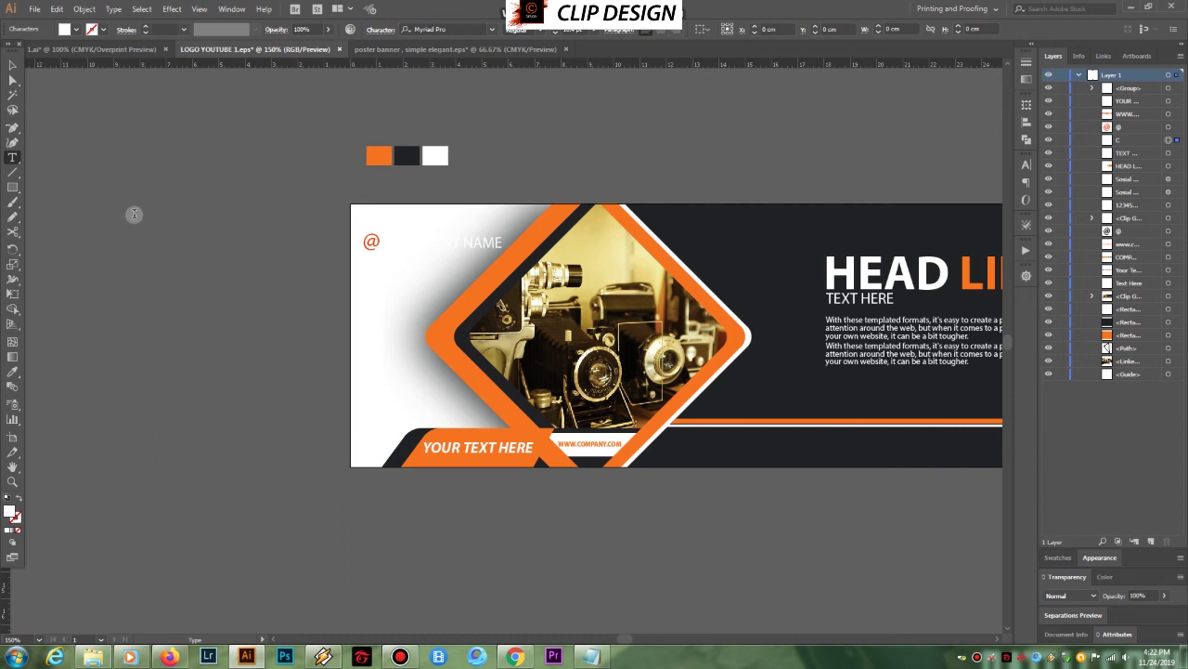
Color COMPANY NAME orange by sampling the orange swatch and set its font style to Bold
left_click(12, 65)
left_click(13, 372)
left_click(376, 156)
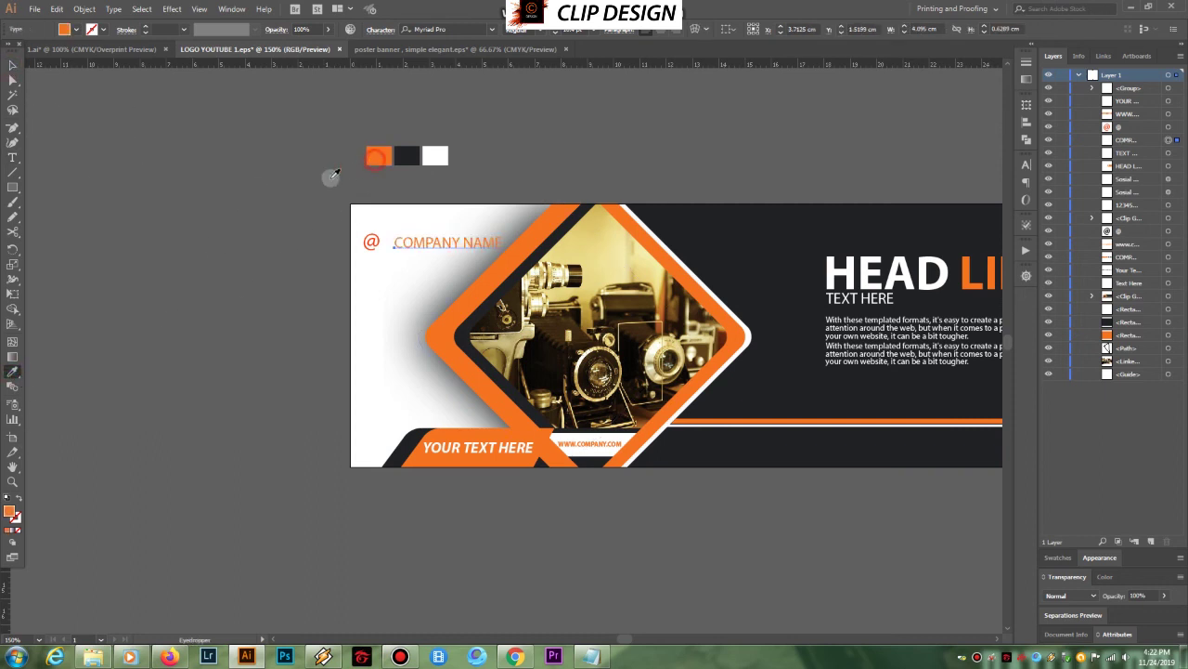
left_click(12, 65)
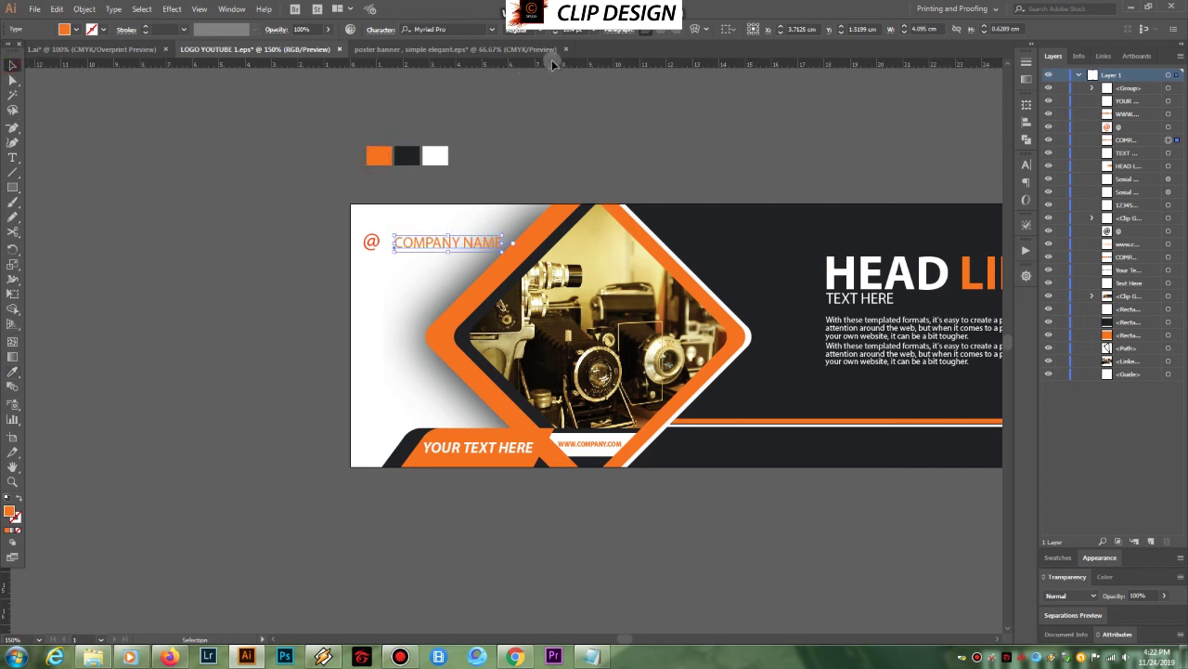
left_click(535, 31)
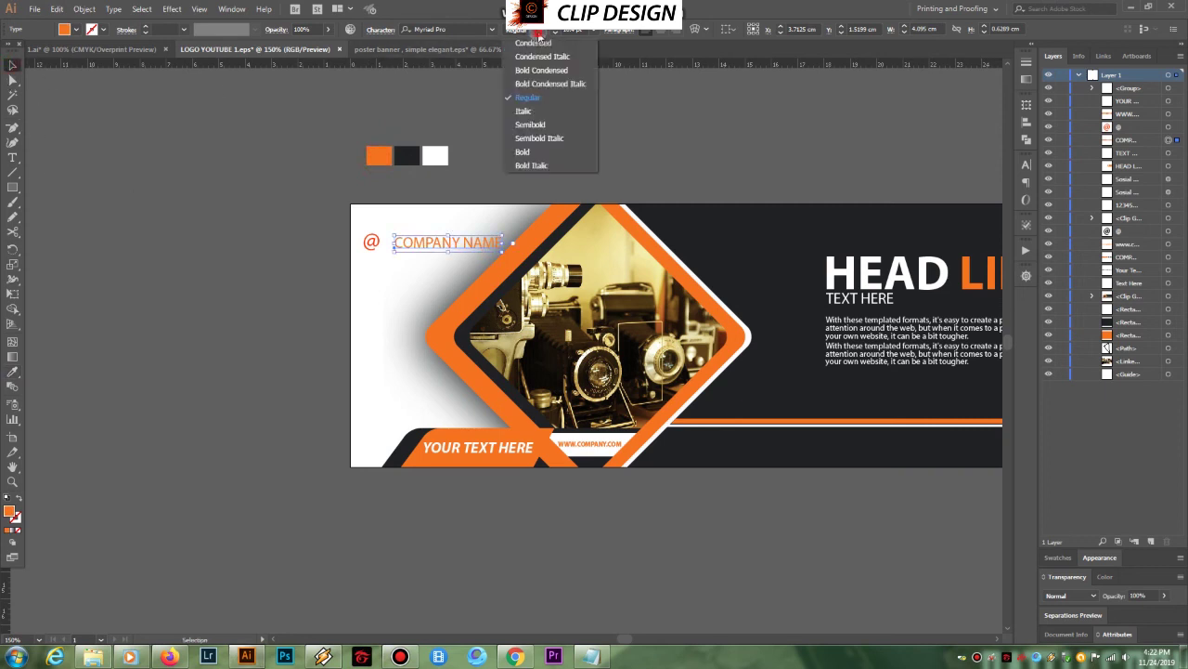
left_click(525, 153)
Color only the word NAME gray by sampling the gray canvas background
double_click(474, 239)
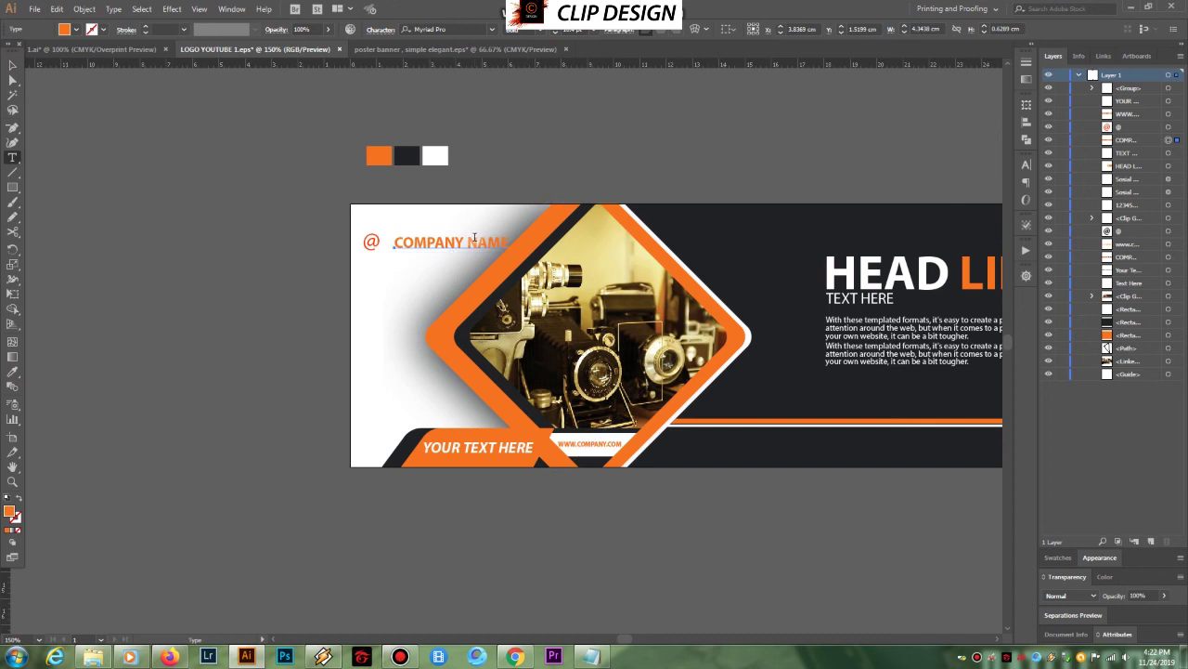
left_click_drag(468, 240, 510, 242)
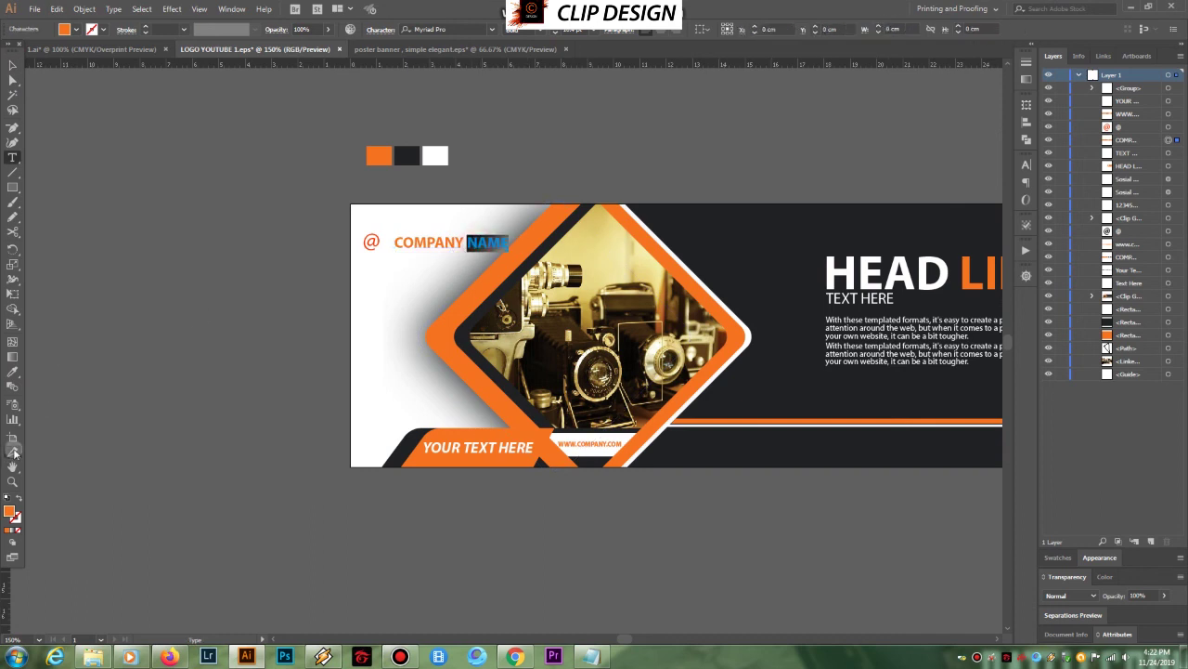
left_click(13, 372)
left_click(144, 308)
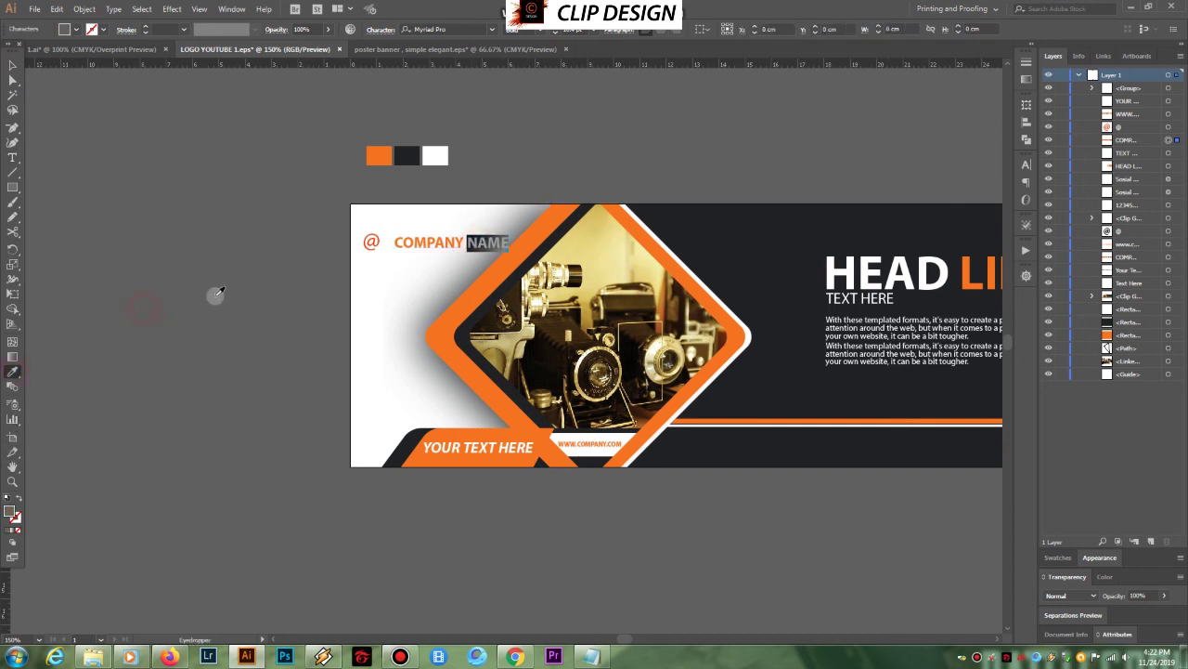
left_click(13, 65)
left_click(154, 208)
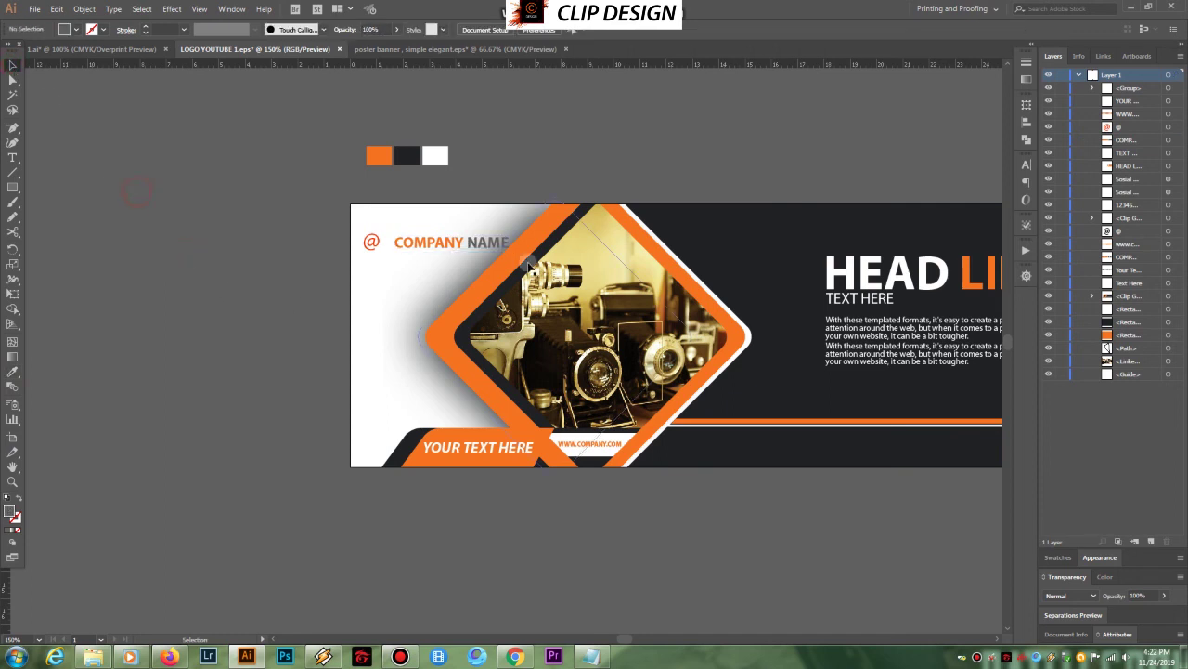
Nudge COMPANY NAME left until it sits directly against the @ sign
left_click(443, 247)
key("Left")
key("Left")
key("Left")
key("Left")
key("Left")
key("Left")
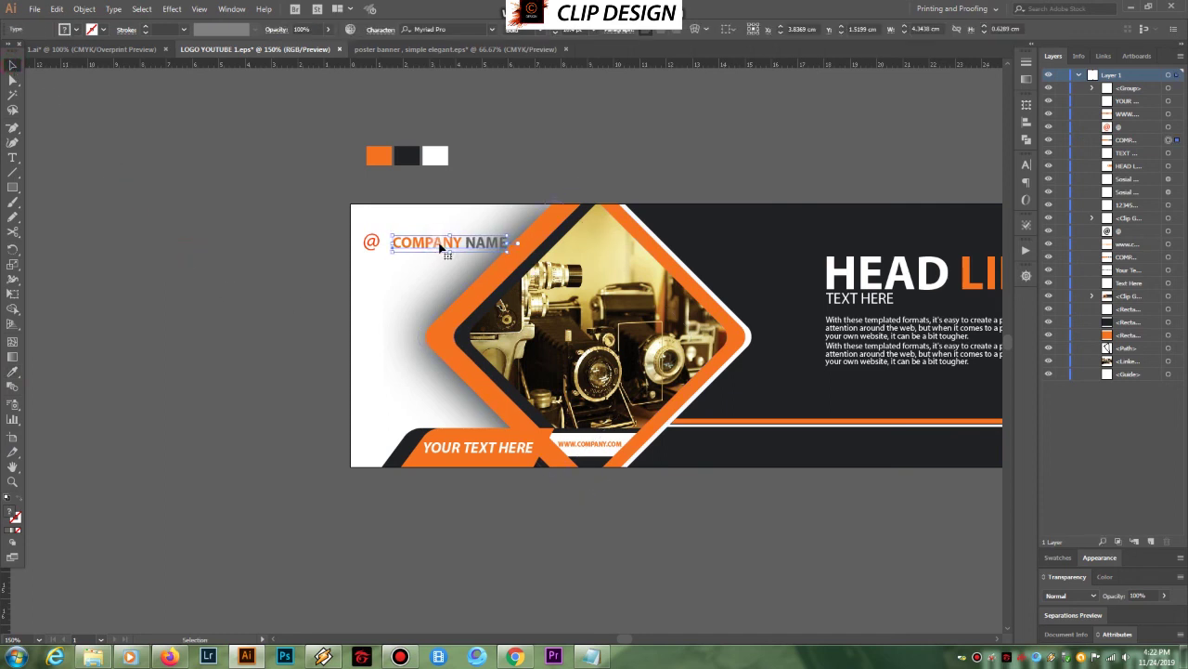
key("Left")
key("Left")
key("Left")
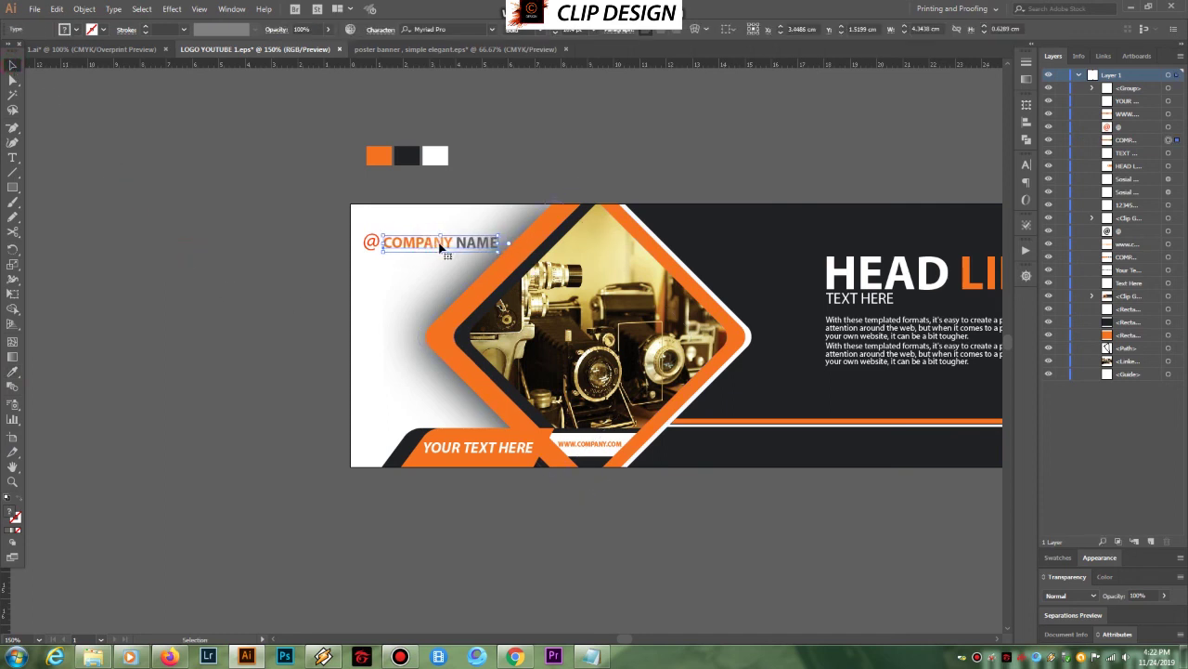
left_click(605, 551)
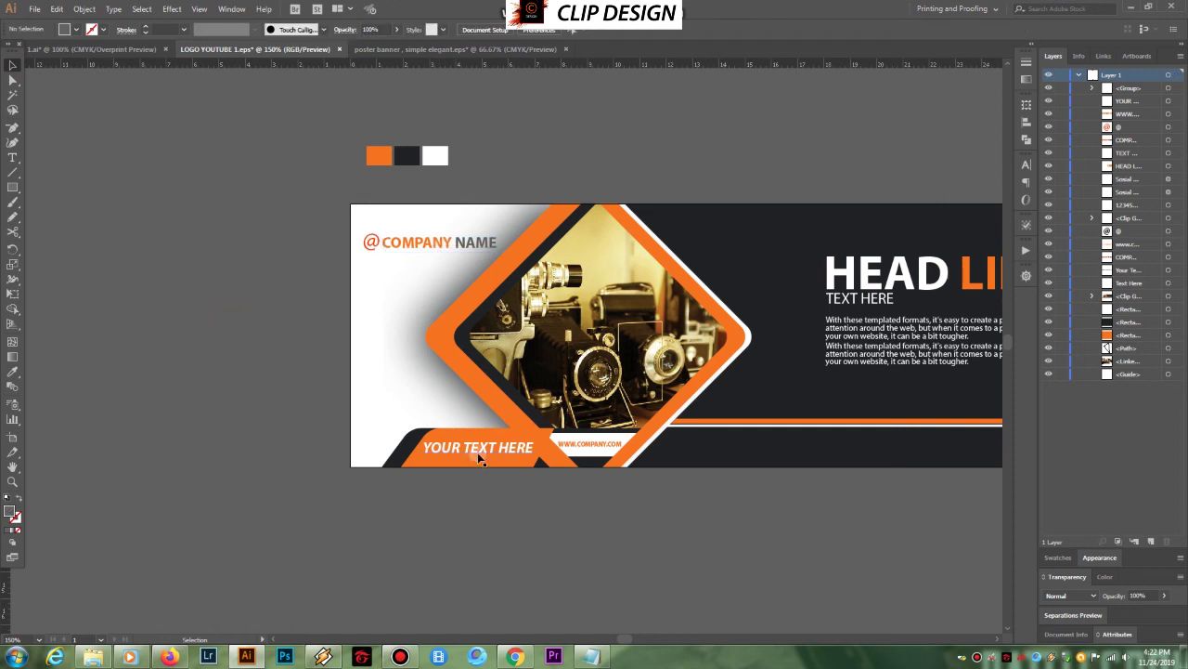
Duplicate YOUR TEXT HERE beneath COMPANY NAME as a smaller dark 10.67 pt line and retype it as "Your Text Here"
left_click(449, 450)
left_click_drag(449, 454, 408, 264)
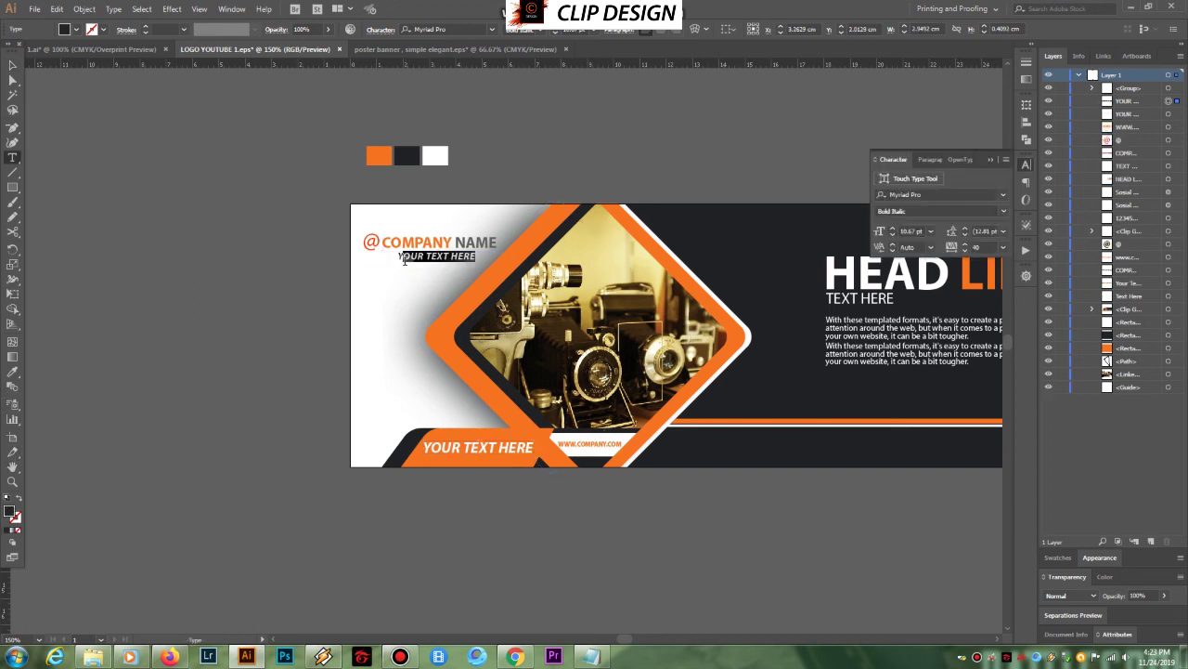
type("Your Text Here")
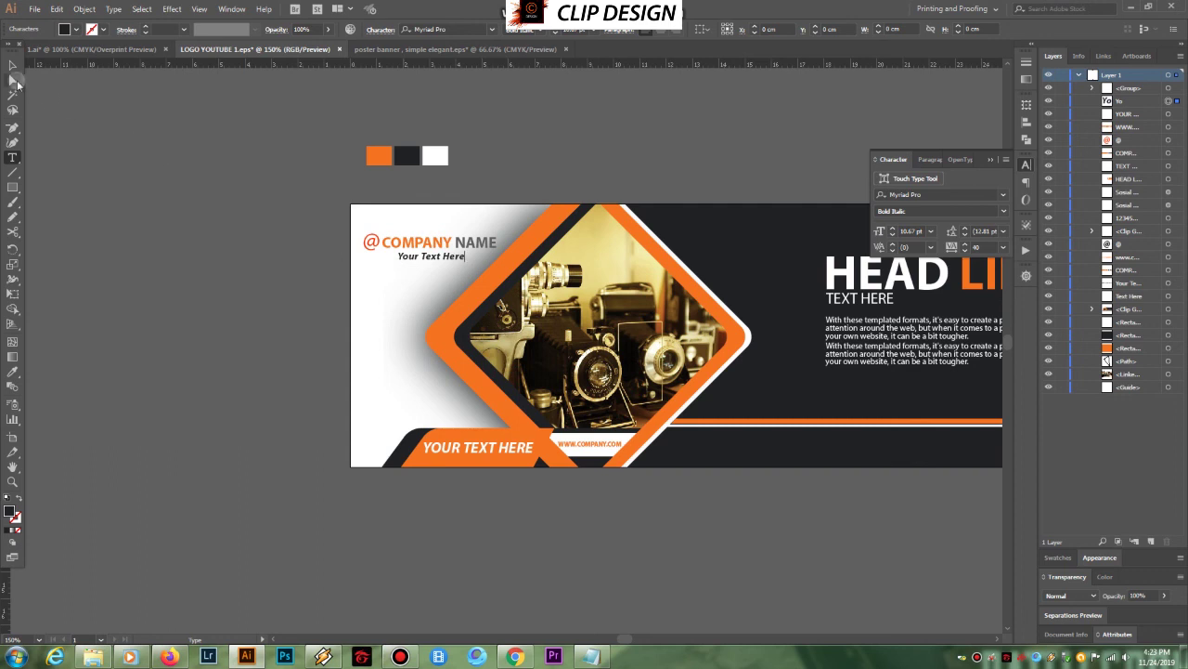
Set the tracking of the Your Text Here tagline under COMPANY NAME to 350
left_click(13, 65)
left_click(433, 257)
left_click_drag(989, 248, 963, 252)
type("300")
key("Return")
type("35")
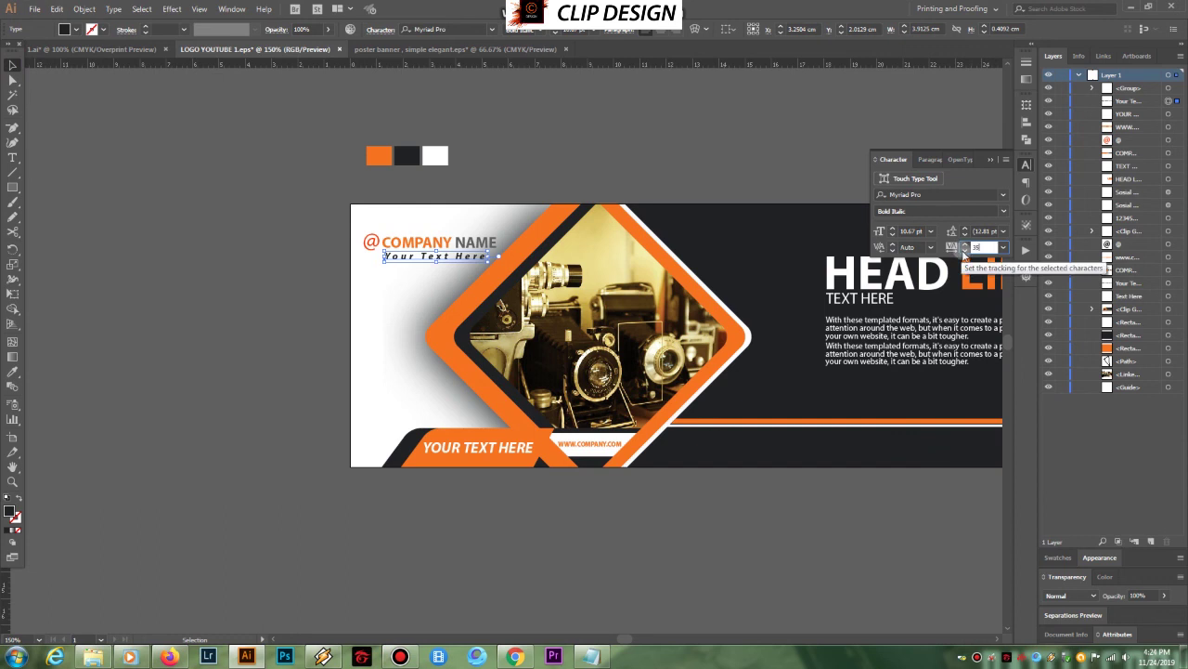
key("Return")
left_click(621, 143)
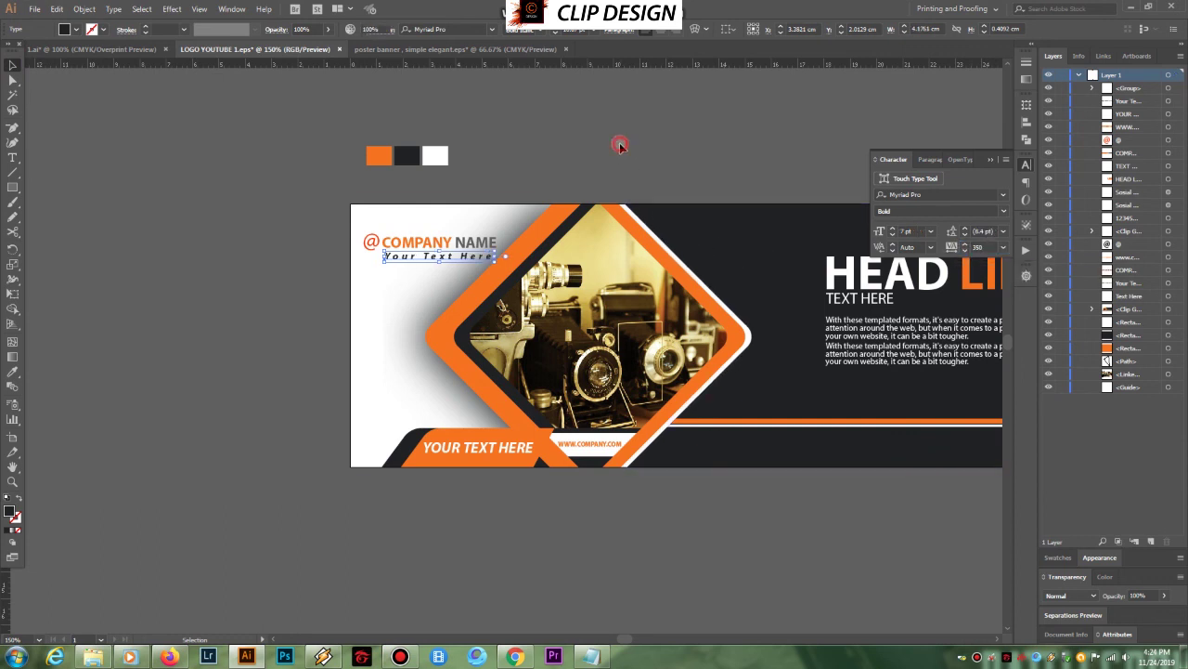
left_click(427, 260)
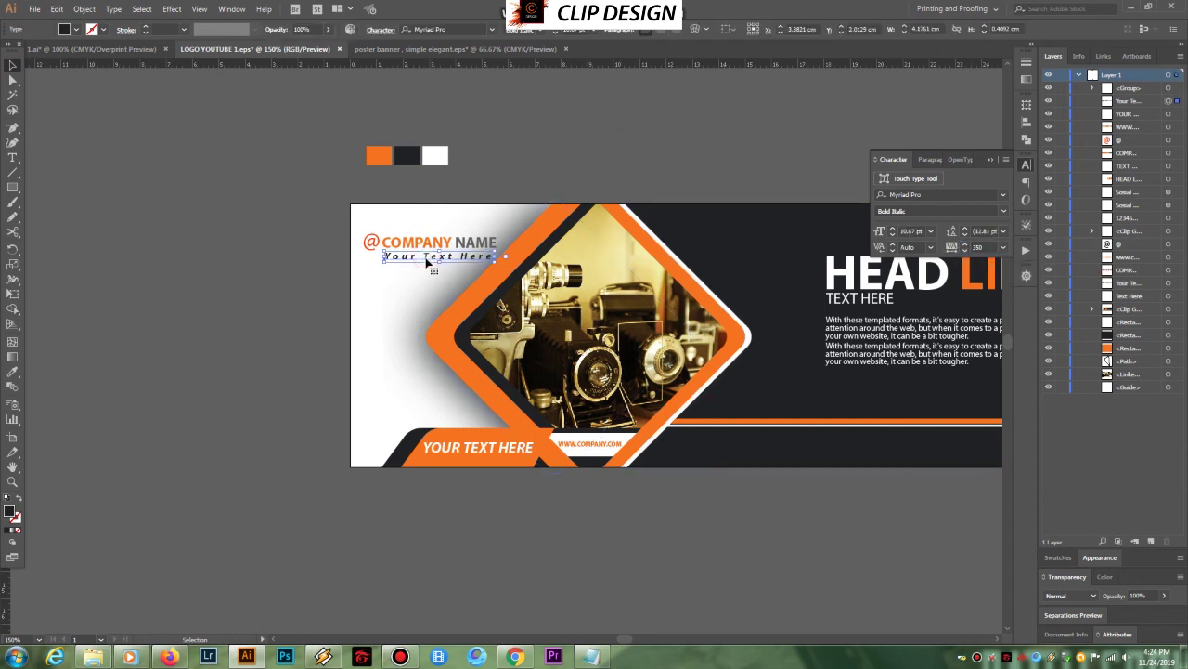
Deselect the tagline and collapse the floating Character settings
left_click(549, 166)
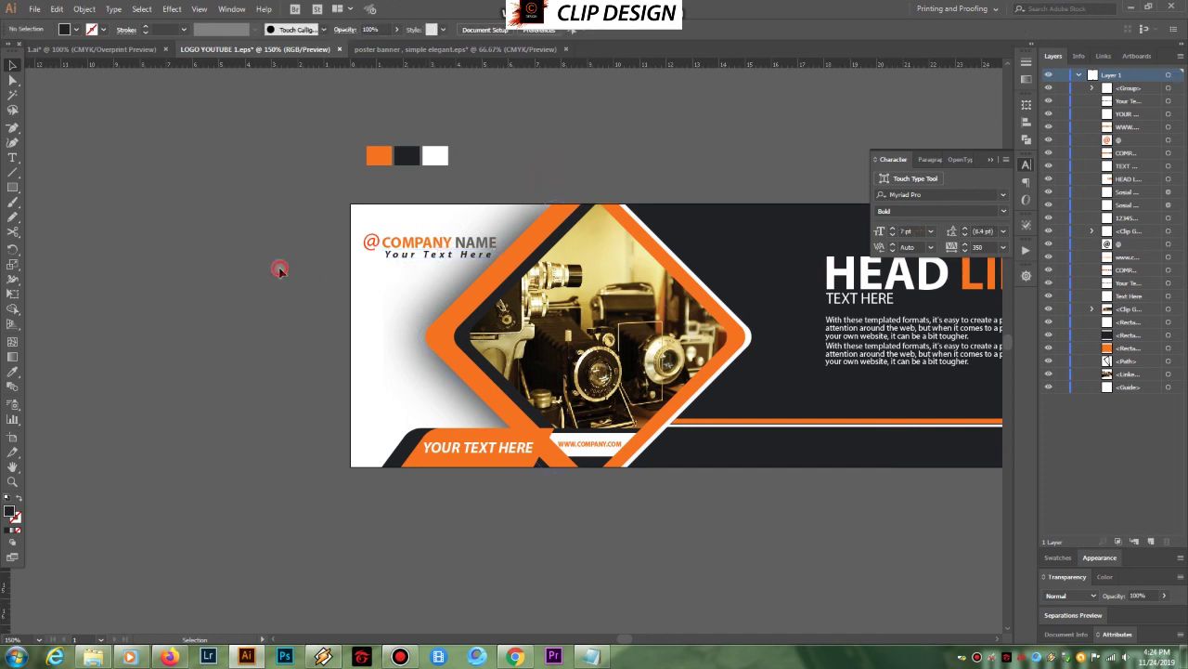
left_click_drag(776, 369, 571, 374)
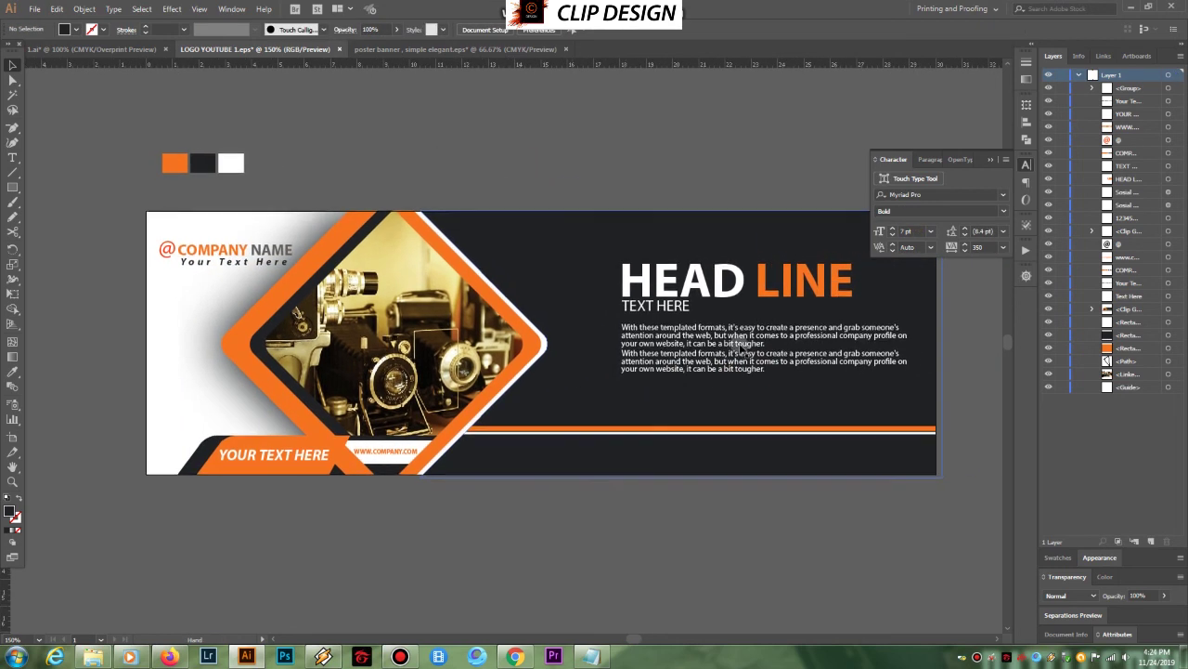
left_click(990, 159)
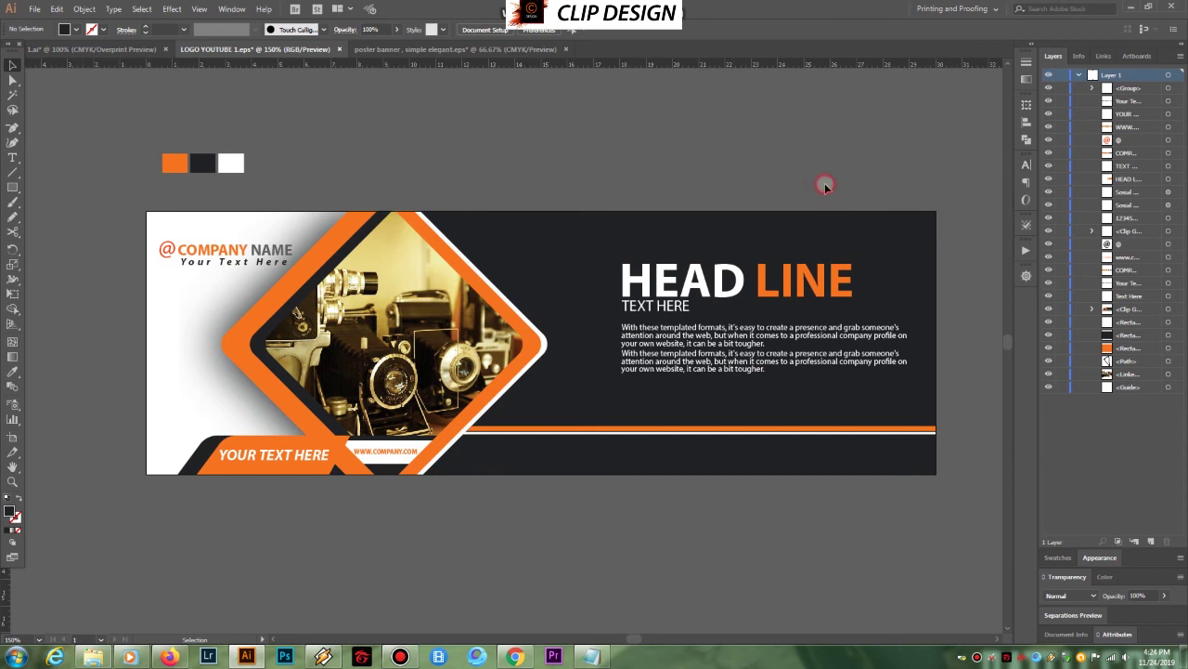
Copy the Facebook, Instagram and WhatsApp icons from the poster banner document onto the dark footer strip of the banner
left_click(380, 55)
left_click_drag(624, 463, 455, 512)
left_click_drag(471, 479, 548, 176)
left_click_drag(539, 462, 557, 483)
left_click(600, 557)
left_click_drag(695, 550, 644, 500)
left_click(597, 487)
Move the square Instagram image onto the empty canvas below the banner and adjust the Facebook icon's position on the footer strip
left_click_drag(625, 401, 621, 503)
left_click(481, 401)
left_click_drag(482, 404, 482, 401)
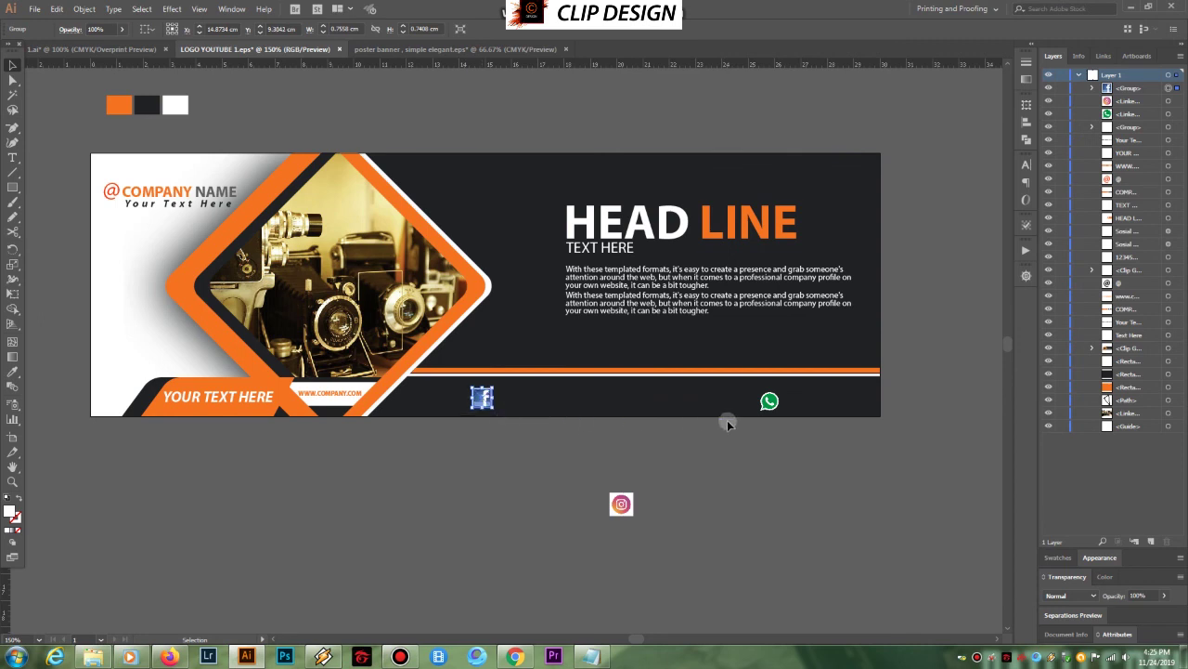
left_click(770, 403)
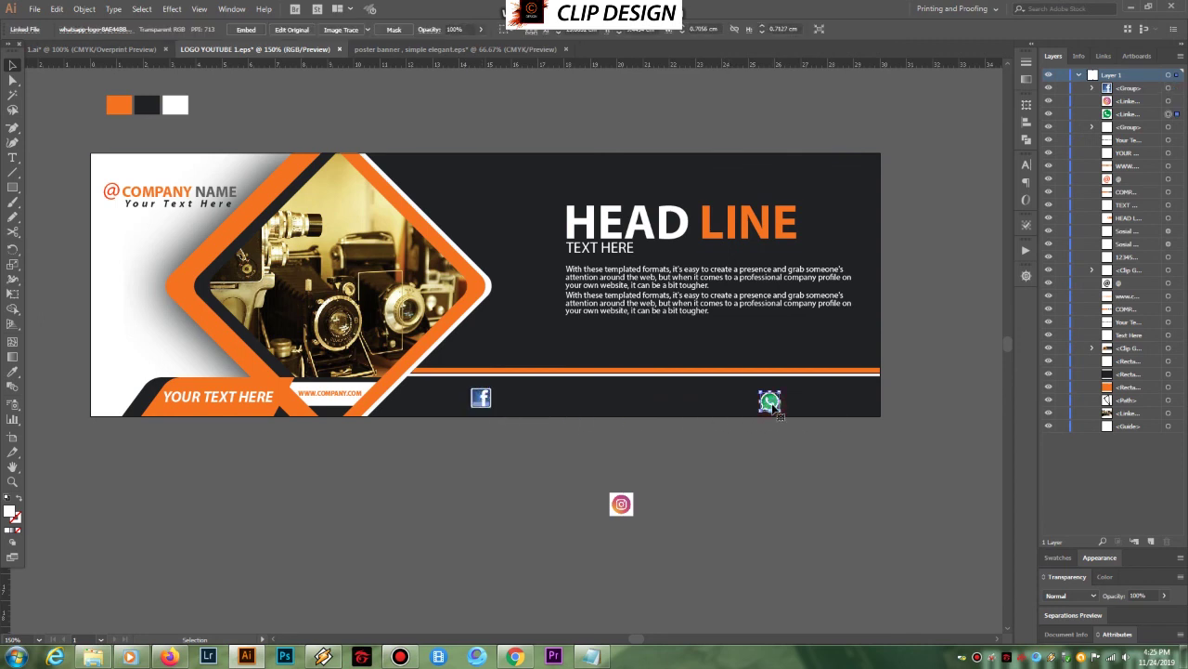
left_click(738, 544)
Draw a white circle about 0.77 cm in diameter over the Instagram image below the banner
key("z")
left_click(618, 504)
left_click(551, 350)
left_click_drag(483, 380, 533, 410)
left_click(528, 394)
left_click_drag(513, 358, 573, 407)
left_click(555, 382)
left_click_drag(13, 187, 48, 213)
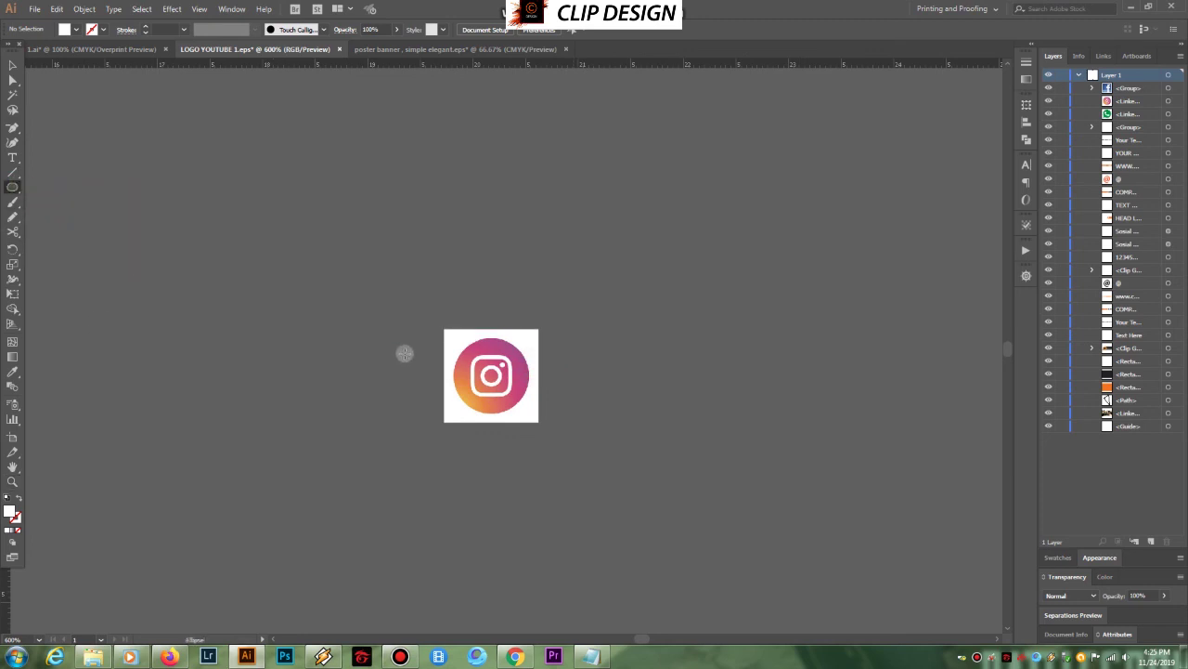
left_click_drag(451, 345, 542, 414)
Nudge the white circle vertically until it covers the round Instagram logo evenly
key("Up")
key("Up")
key("Up")
key("Up")
key("Up")
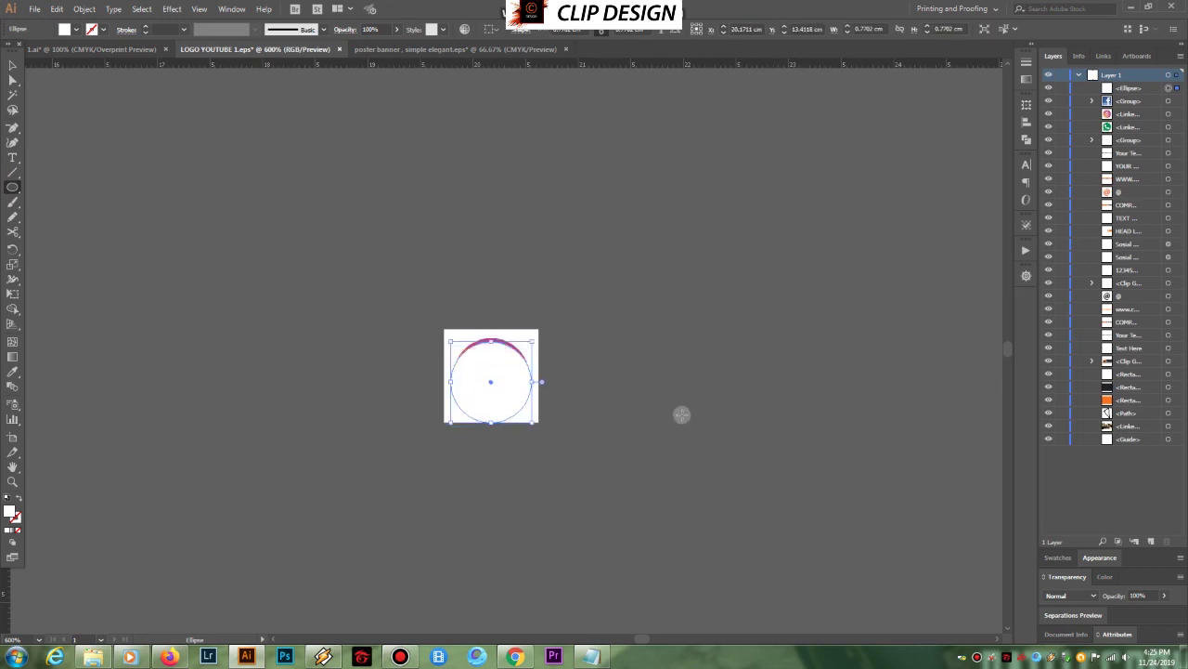
key("Down")
key("Down")
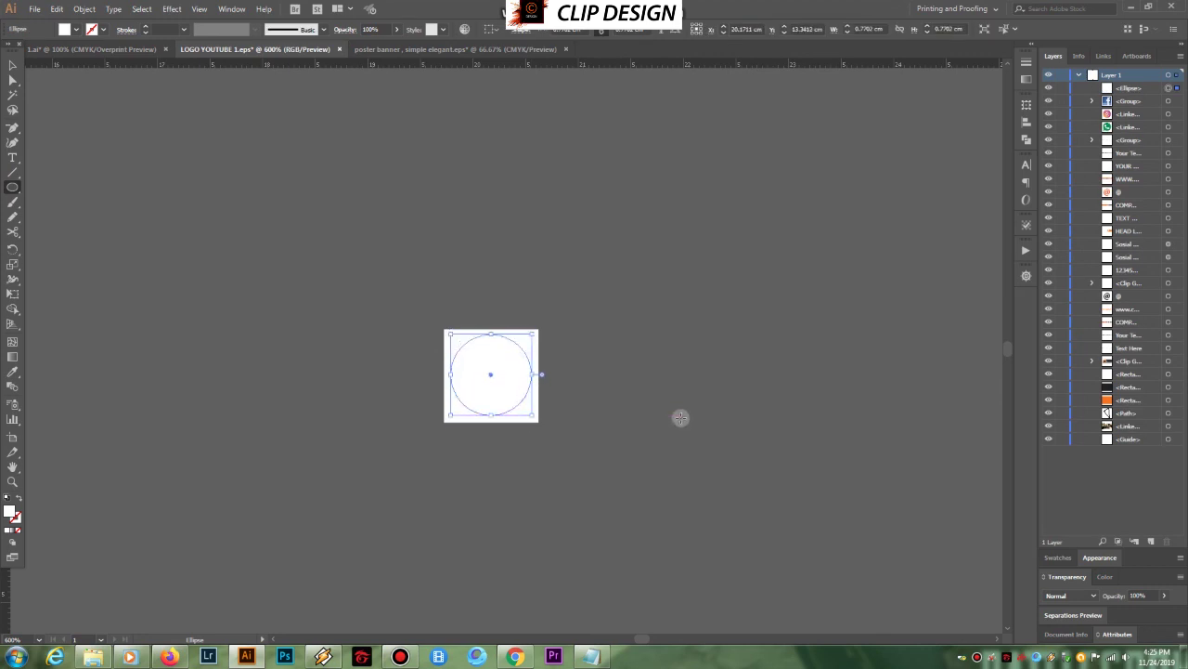
Center the circle horizontally on the Instagram image and make a clipping mask from the two
key("v")
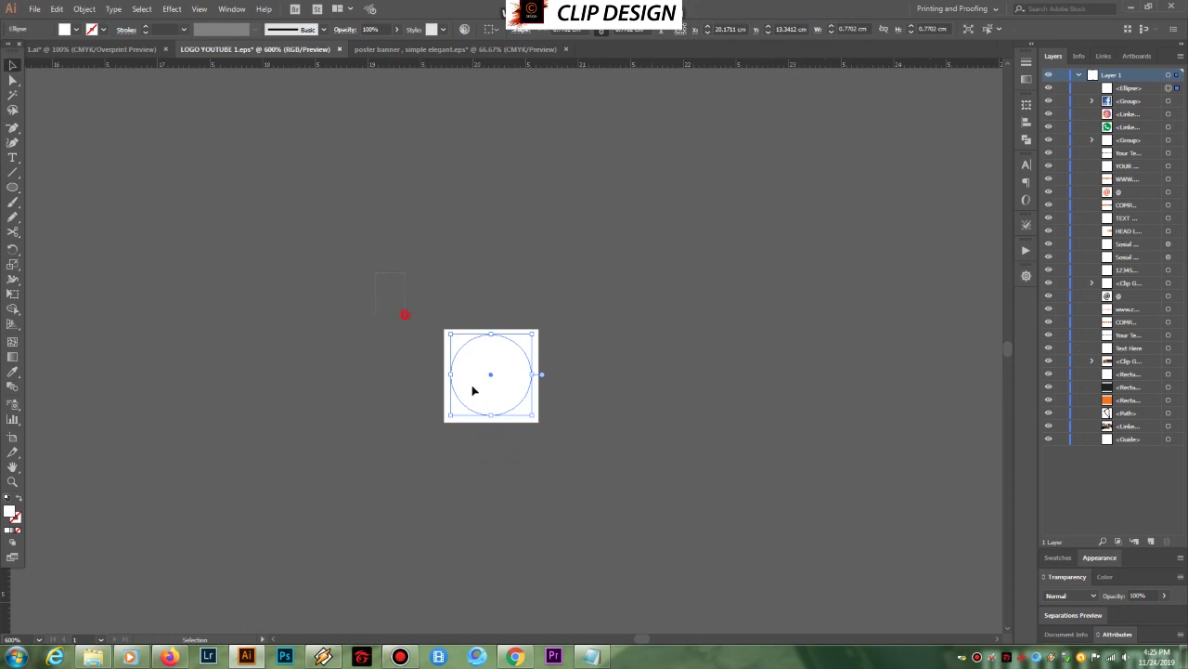
left_click_drag(405, 315, 605, 474)
left_click(212, 30)
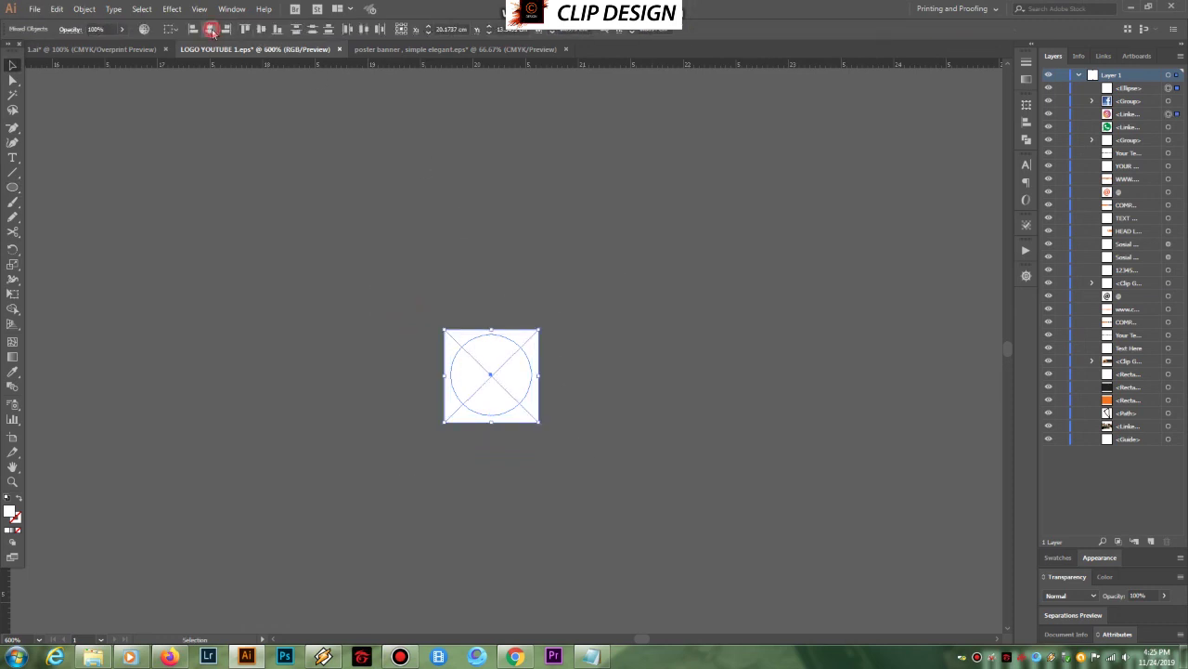
left_click(393, 254)
left_click_drag(390, 302, 570, 452)
right_click(487, 369)
left_click(533, 459)
left_click(647, 404)
Move the round Instagram icon onto the footer strip between the Facebook and WhatsApp icons
left_click(547, 426, "alt")
left_click(549, 425, "alt")
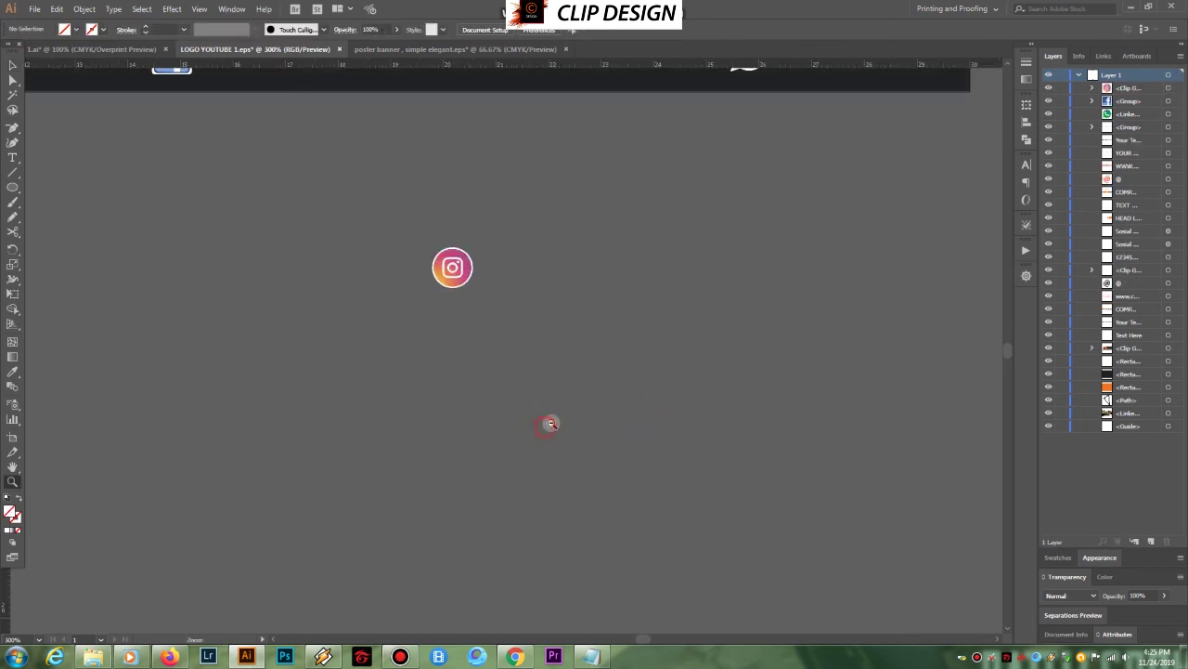
left_click_drag(518, 252, 511, 291)
key("v")
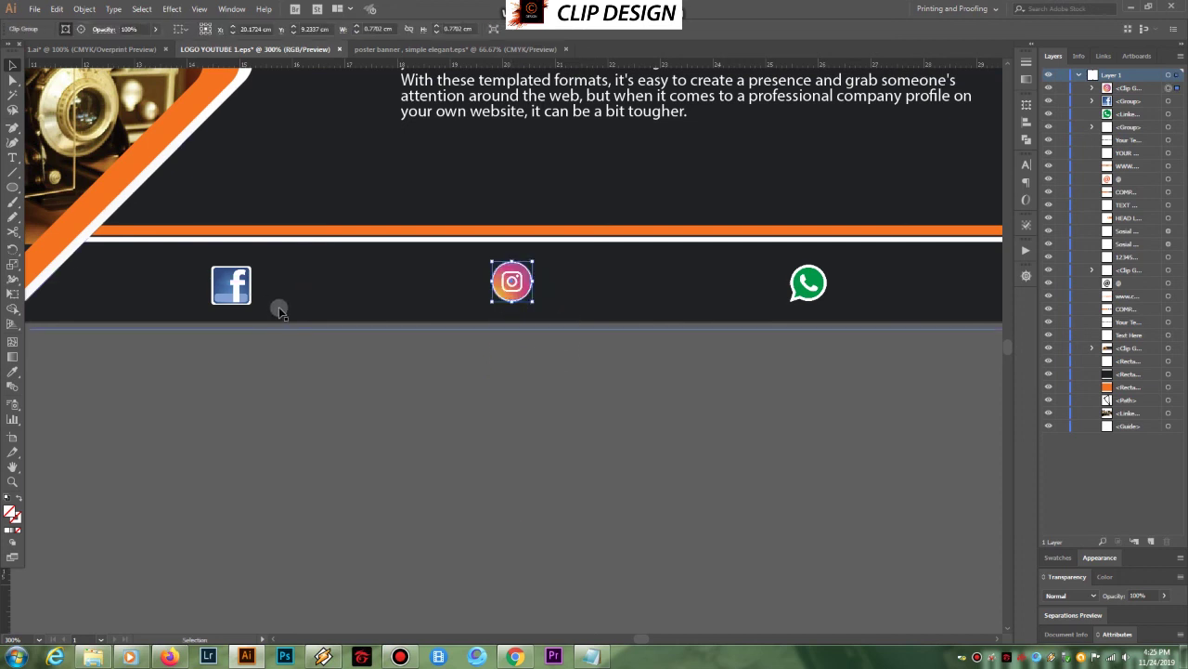
Distribute the three social icons evenly by their horizontal centers and align them by their vertical centers
left_click(247, 291, "shift")
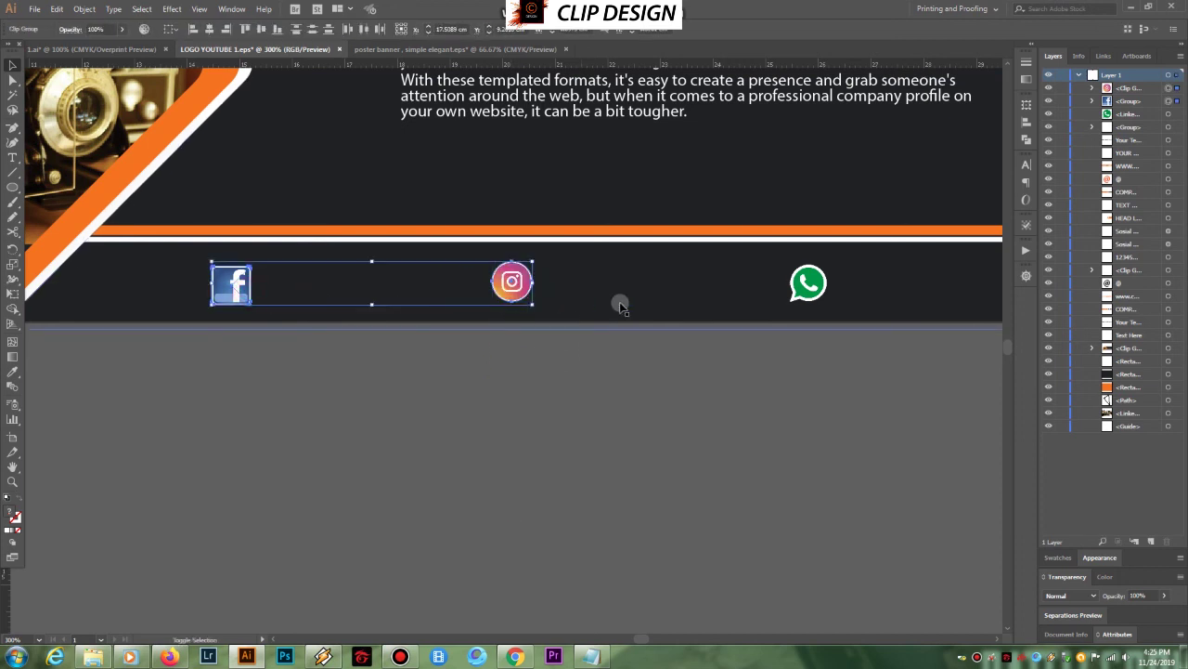
left_click(805, 287, "shift")
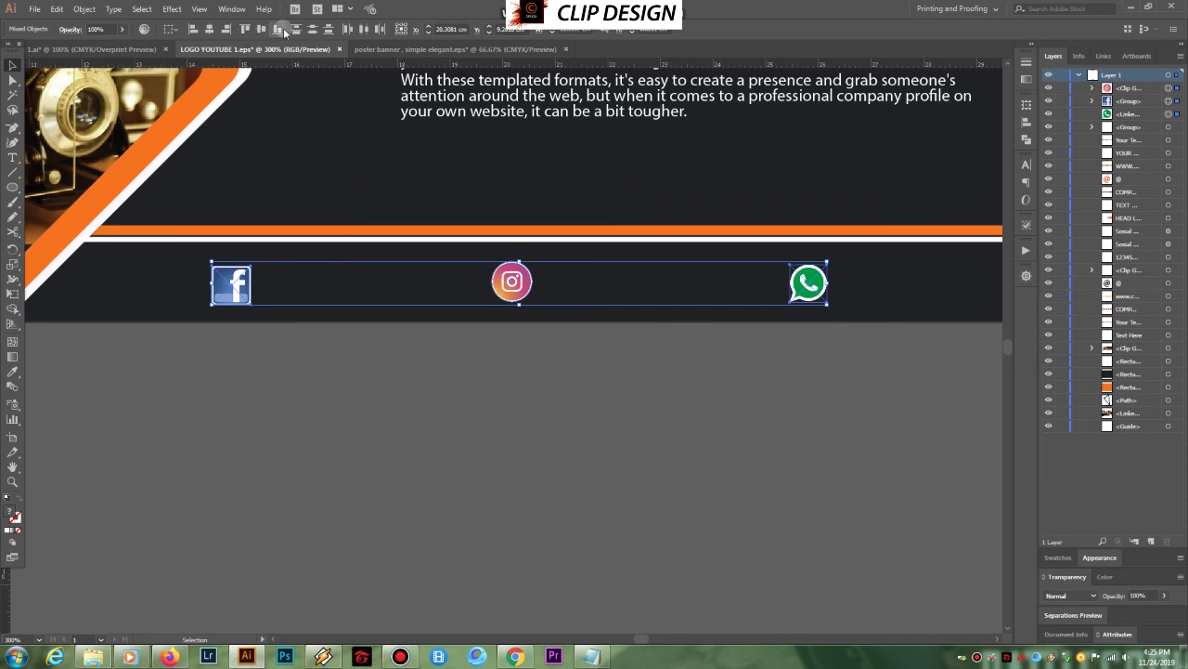
left_click(363, 29)
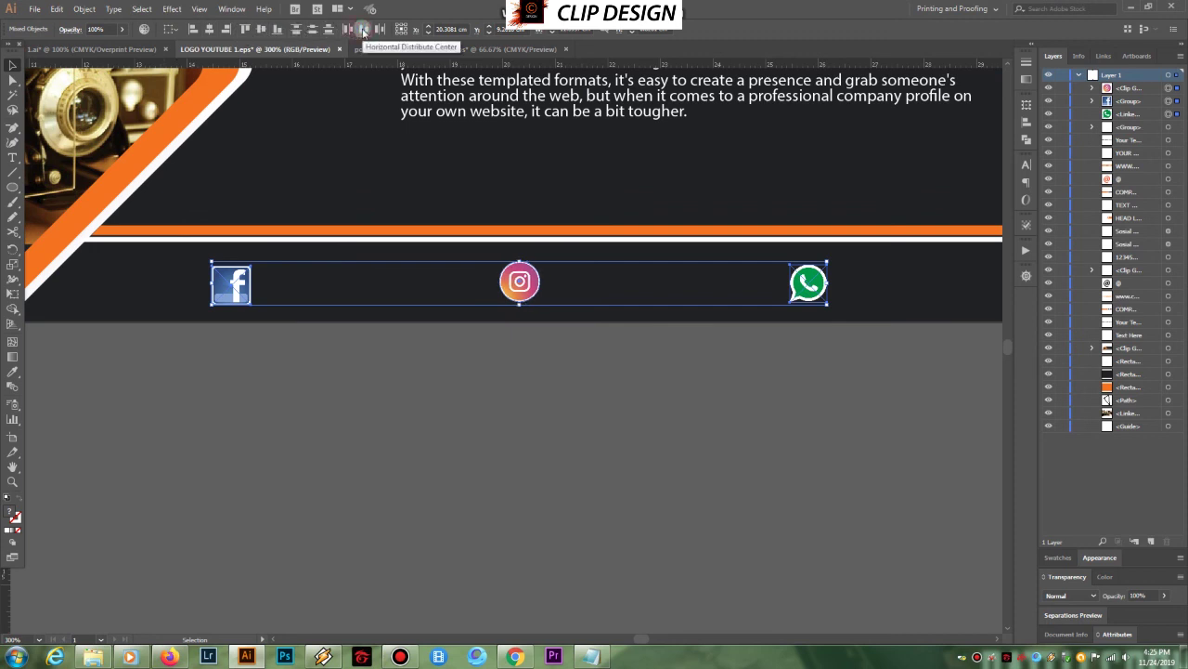
left_click(265, 31)
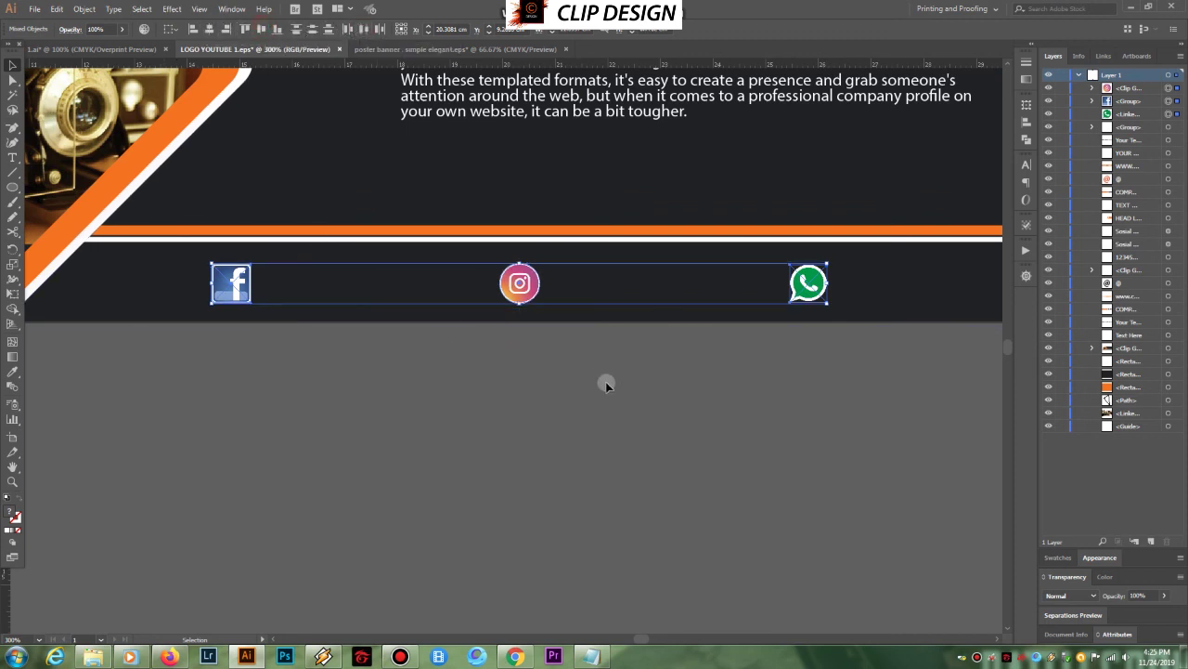
Nudge the three social icons slightly to the right and group them
key("Right")
key("Right")
key("Right")
key("Right")
key("Right")
key("Right")
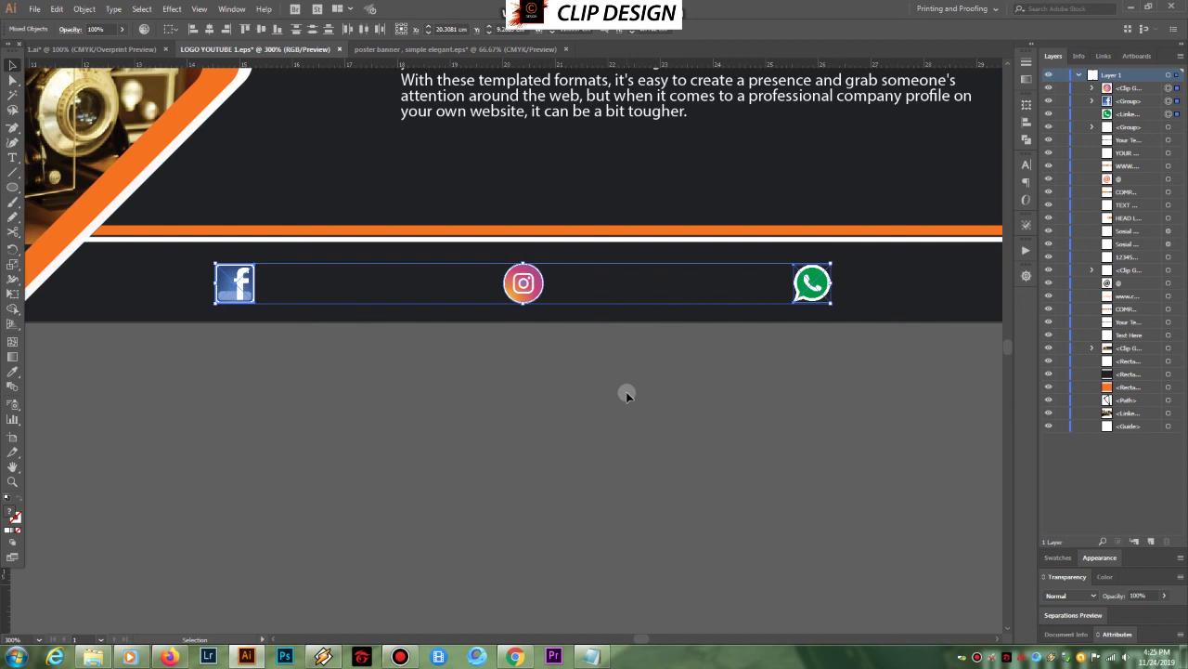
key("Up")
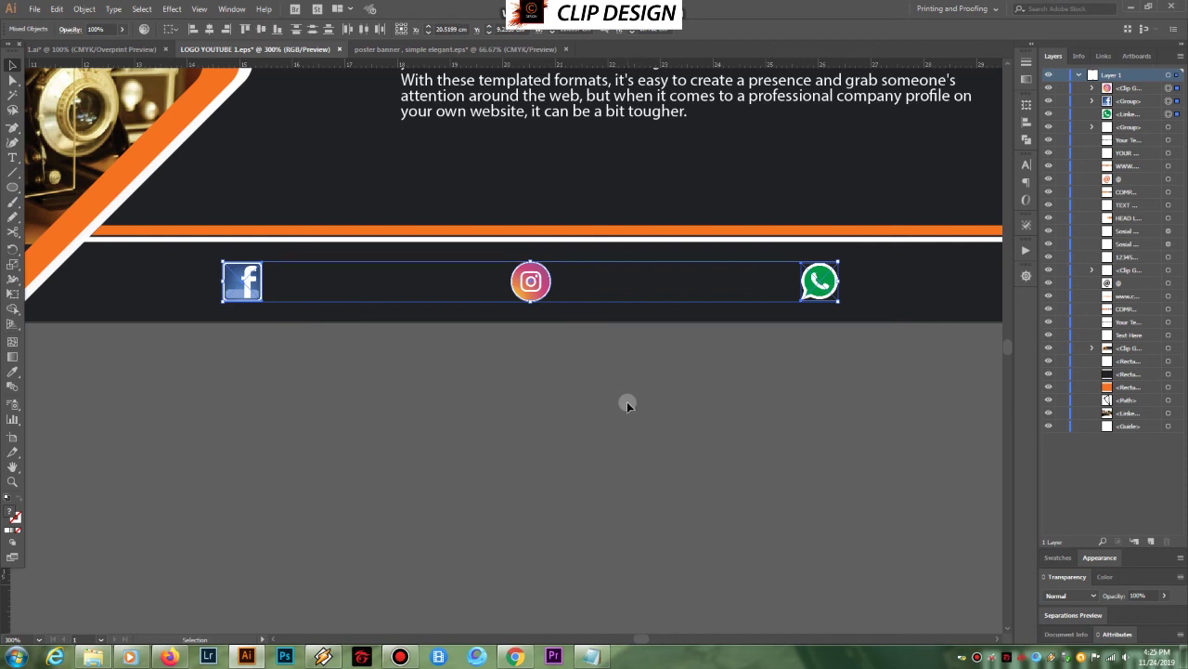
key("Down")
key("ctrl+g")
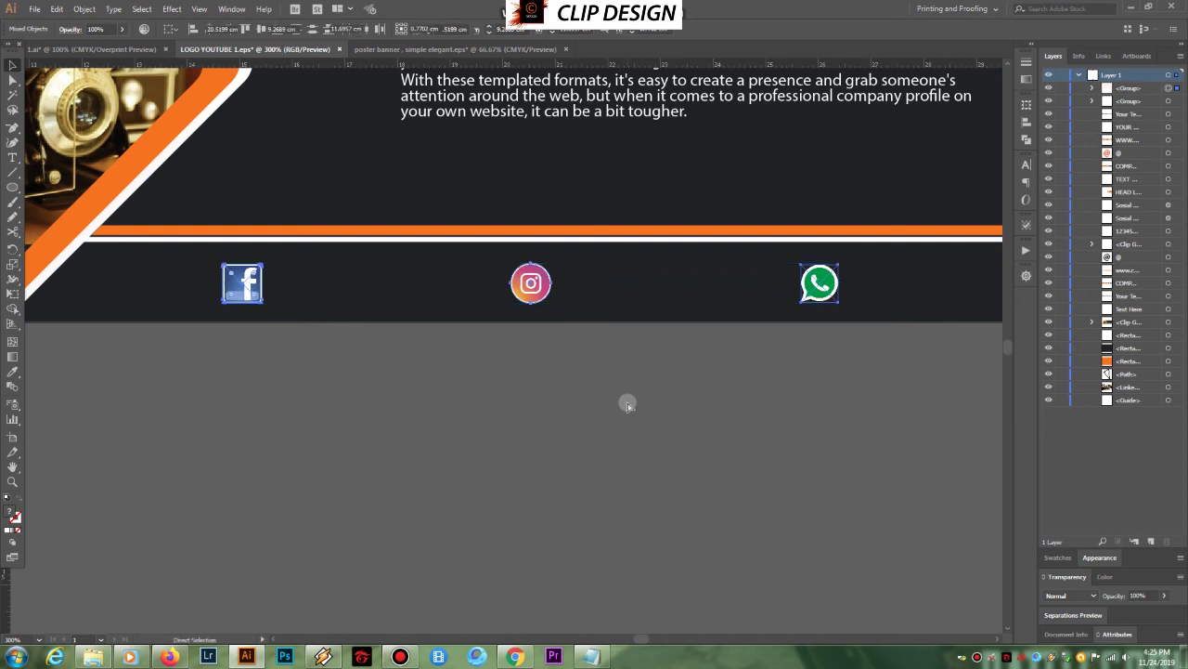
left_click(617, 413)
Nudge the social icon group slightly left along the footer strip and deselect it
key("z")
left_click(615, 414, "alt")
left_click(615, 414, "alt")
left_click_drag(458, 321, 699, 499)
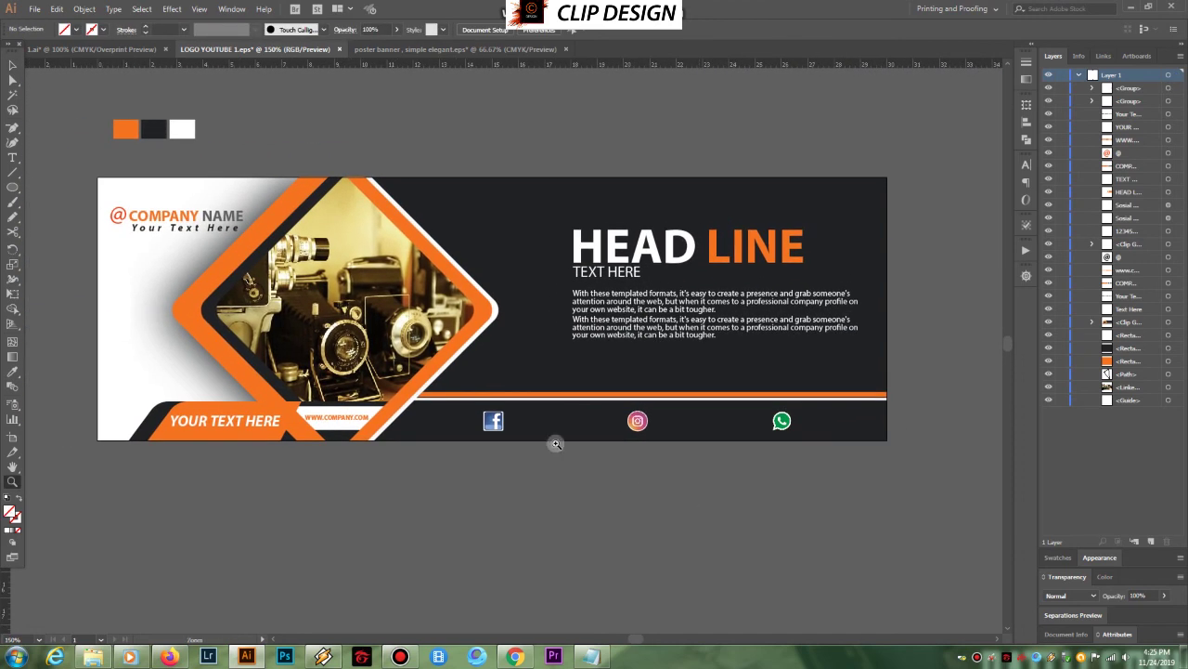
key("v")
left_click(503, 422)
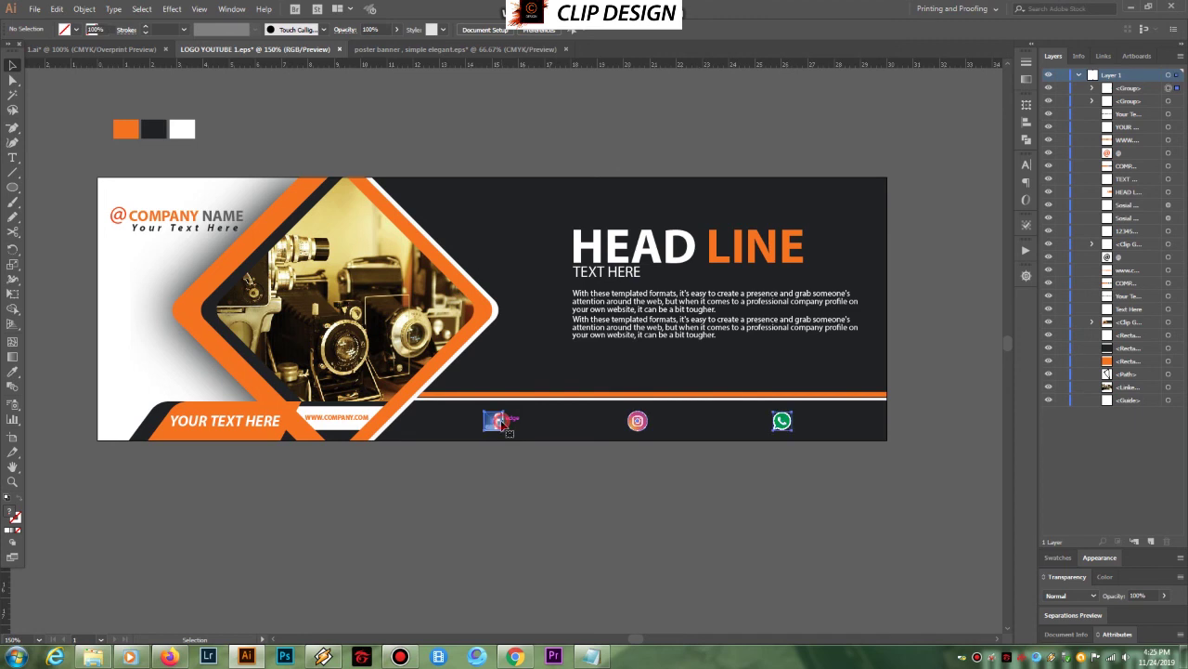
key("Left")
key("Left")
key("Left")
key("Left")
left_click(653, 488)
Duplicate the TEXT HERE caption beside each of the three footer icons and replace the WhatsApp copy with a placeholder phone number
left_click(605, 274)
left_click_drag(605, 276, 807, 427)
double_click(797, 424)
left_click_drag(796, 421, 884, 418)
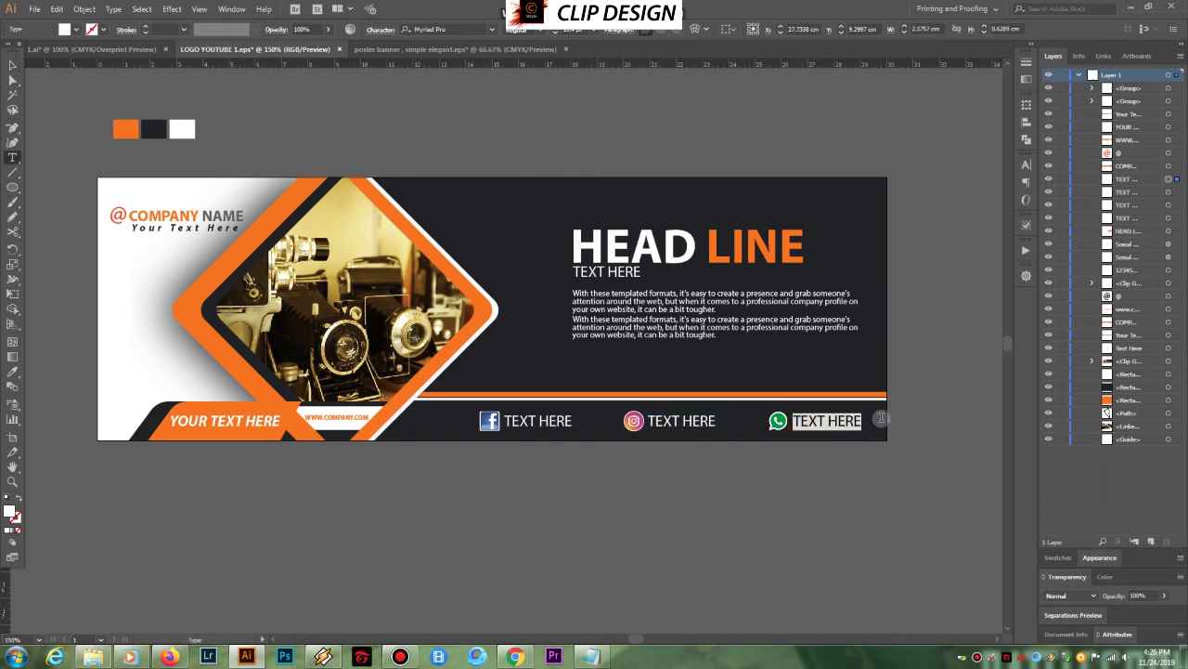
type("0123456789")
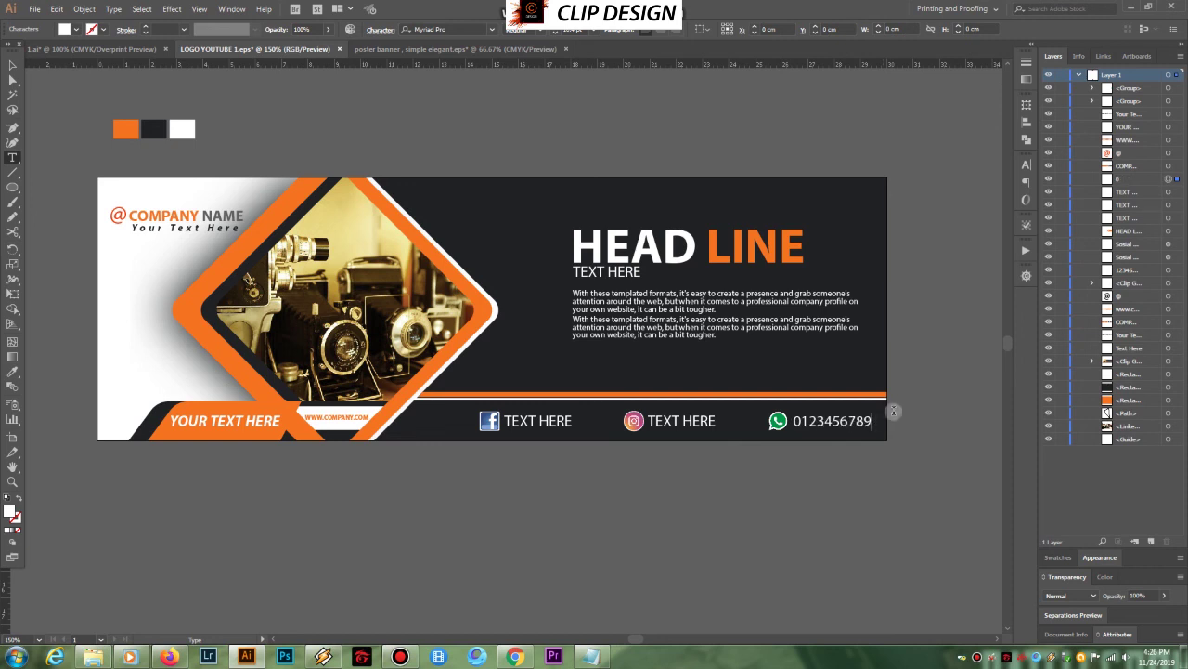
left_click(13, 65)
left_click(448, 109)
key("space")
left_click_drag(526, 477, 529, 486)
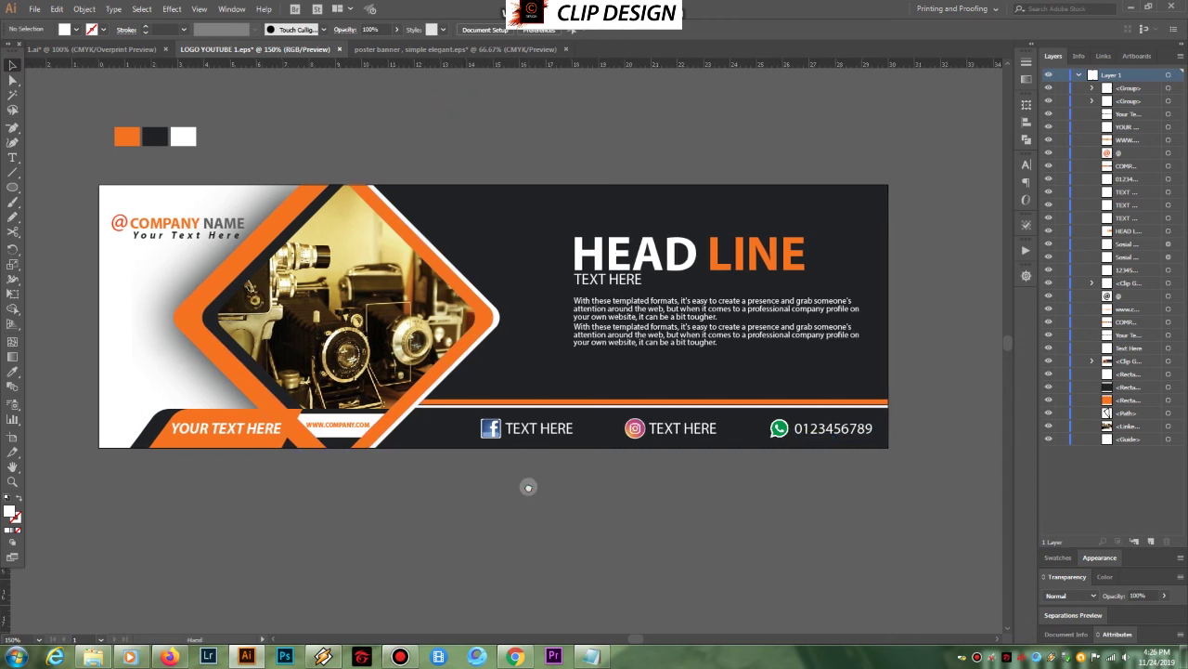
key("z")
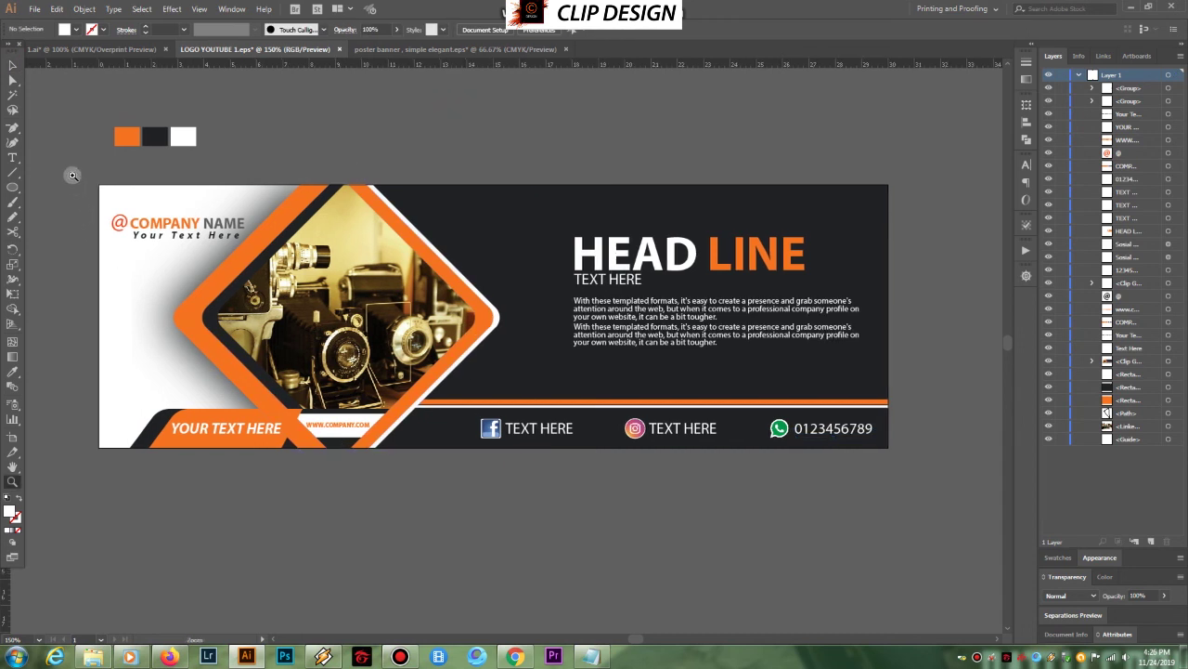
left_click(899, 466)
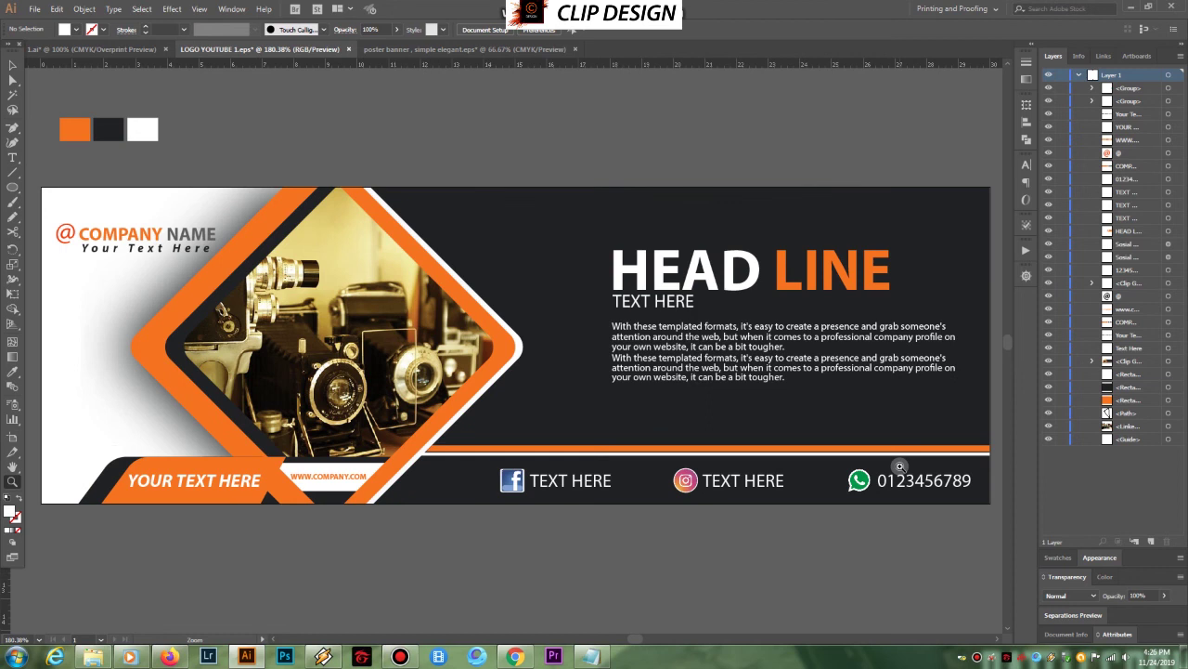